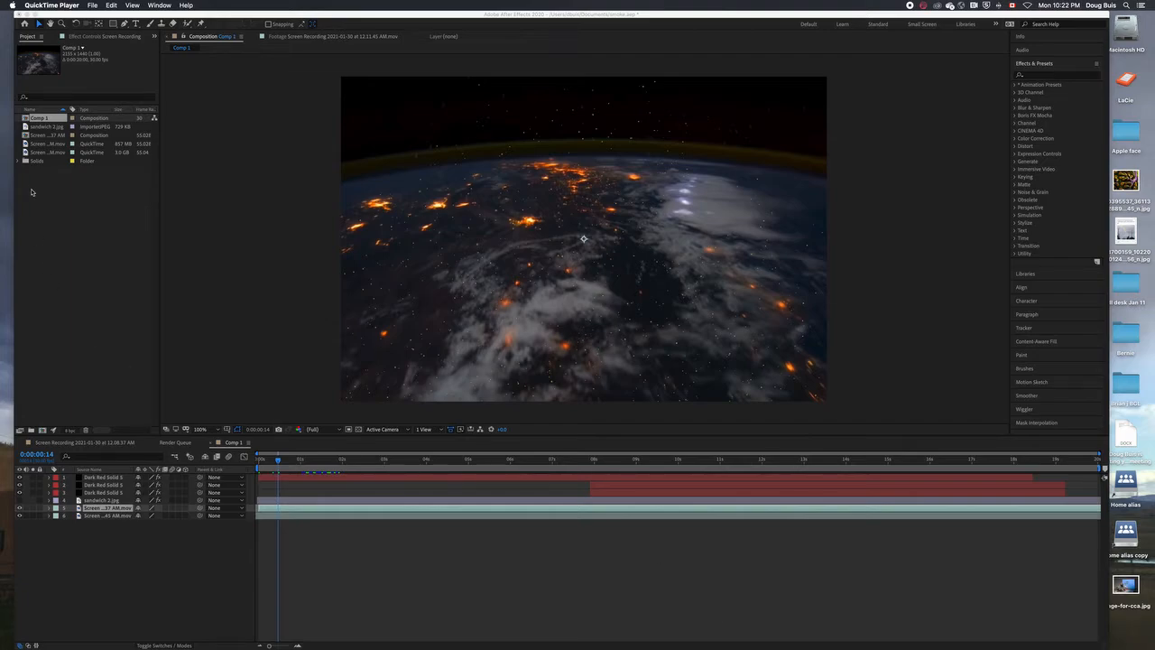
Review the two screen recordings, the sandwich image and the opening of Comp 1.
double_click(89, 144)
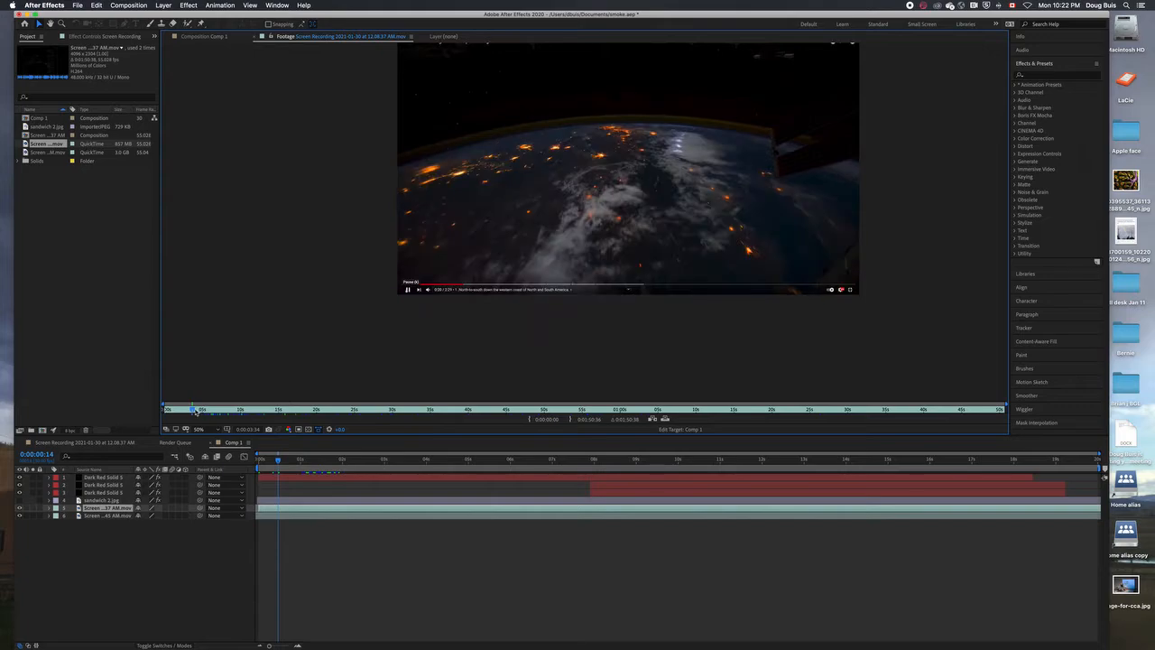
drag(196, 411, 432, 425)
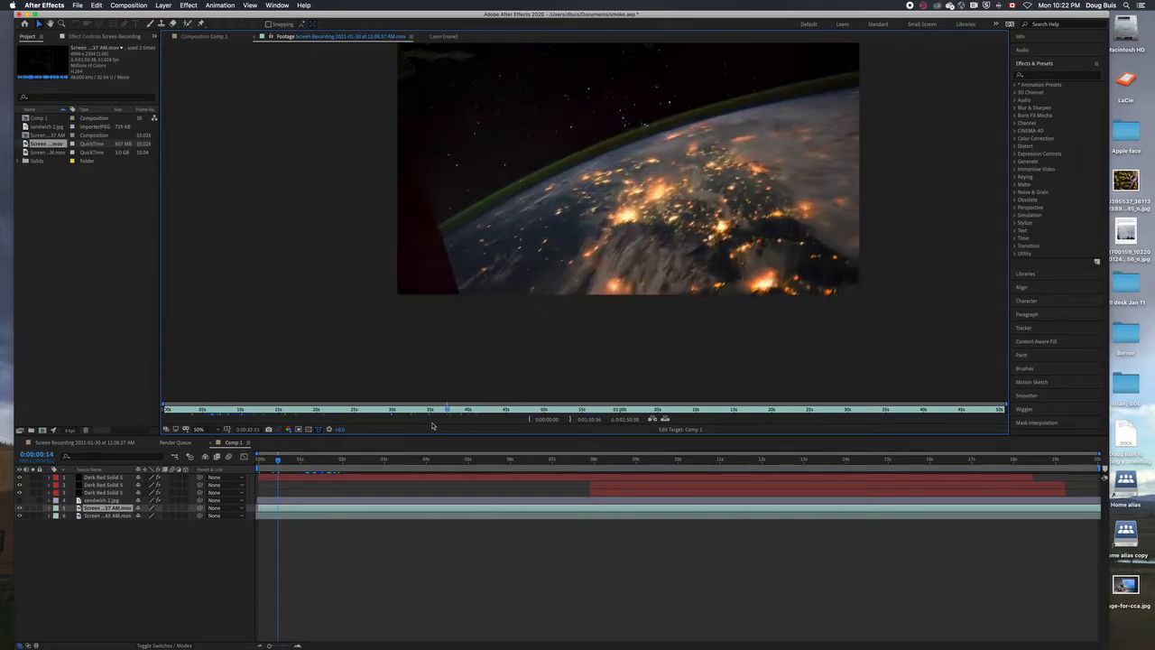
double_click(96, 153)
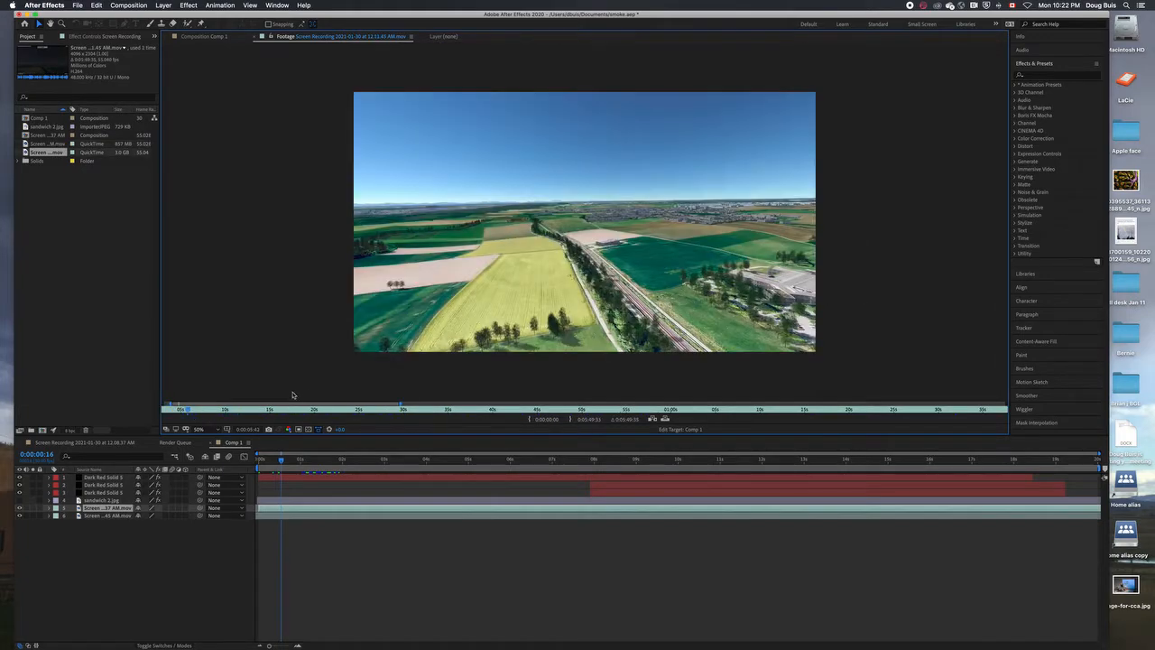
mouse_move(187, 411)
mouse_down()
mouse_move(956, 433)
mouse_move(429, 395)
mouse_move(200, 408)
mouse_up()
double_click(98, 127)
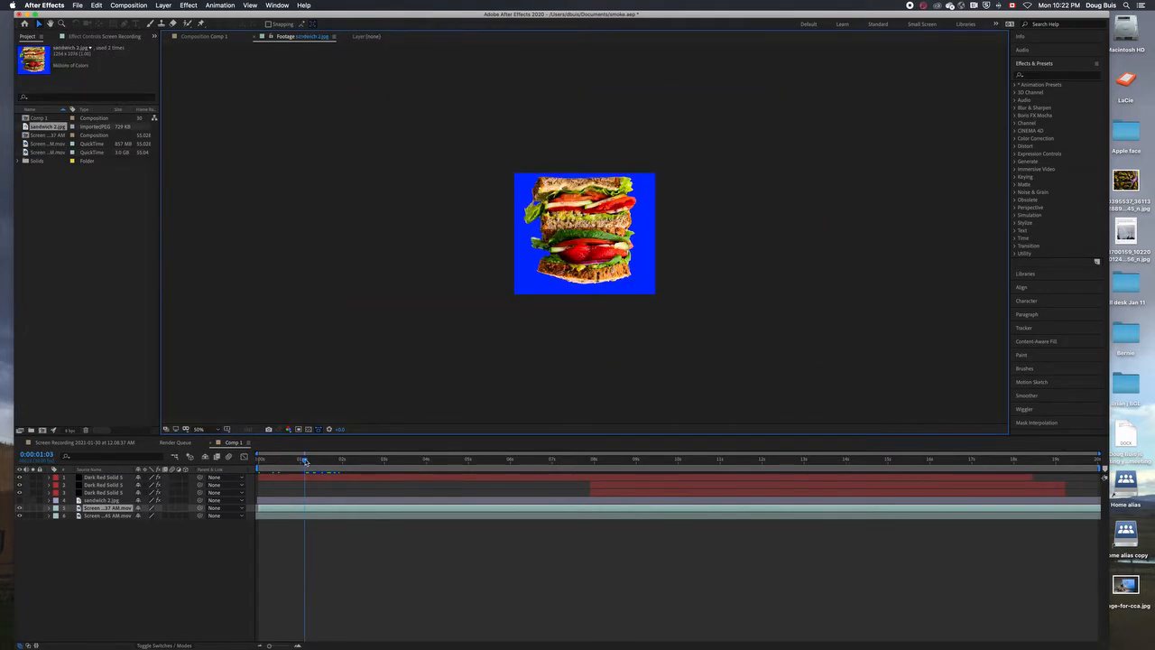
drag(305, 461, 282, 481)
Create a new composition named smoke, keeping the default size, frame rate and duration.
click(129, 5)
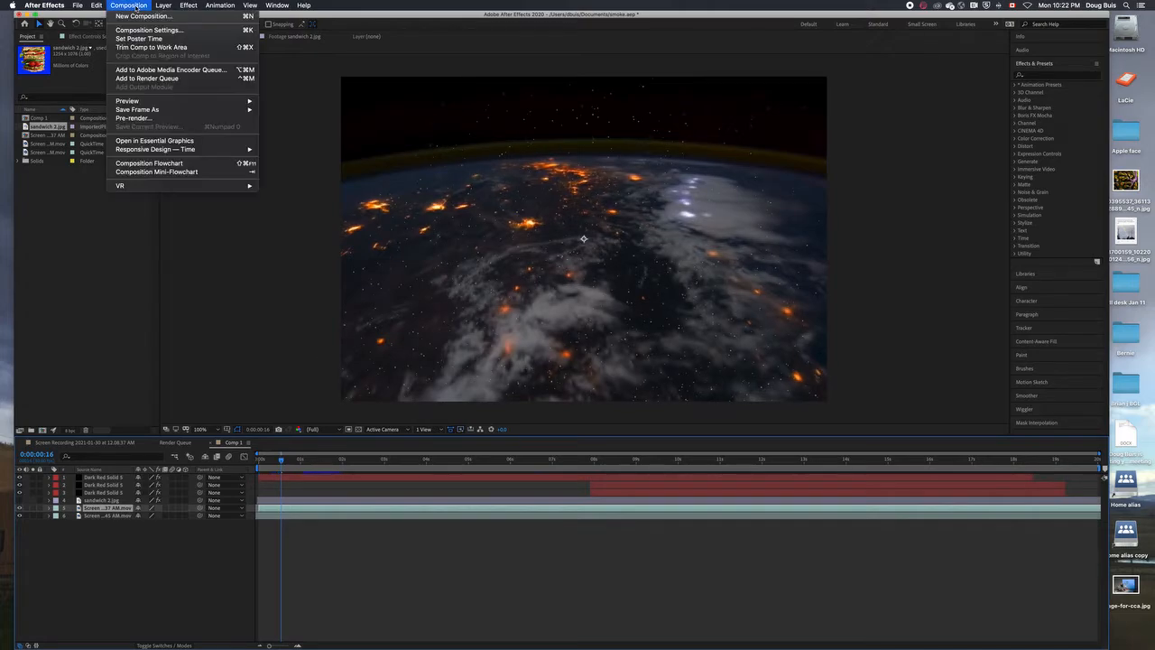
click(137, 16)
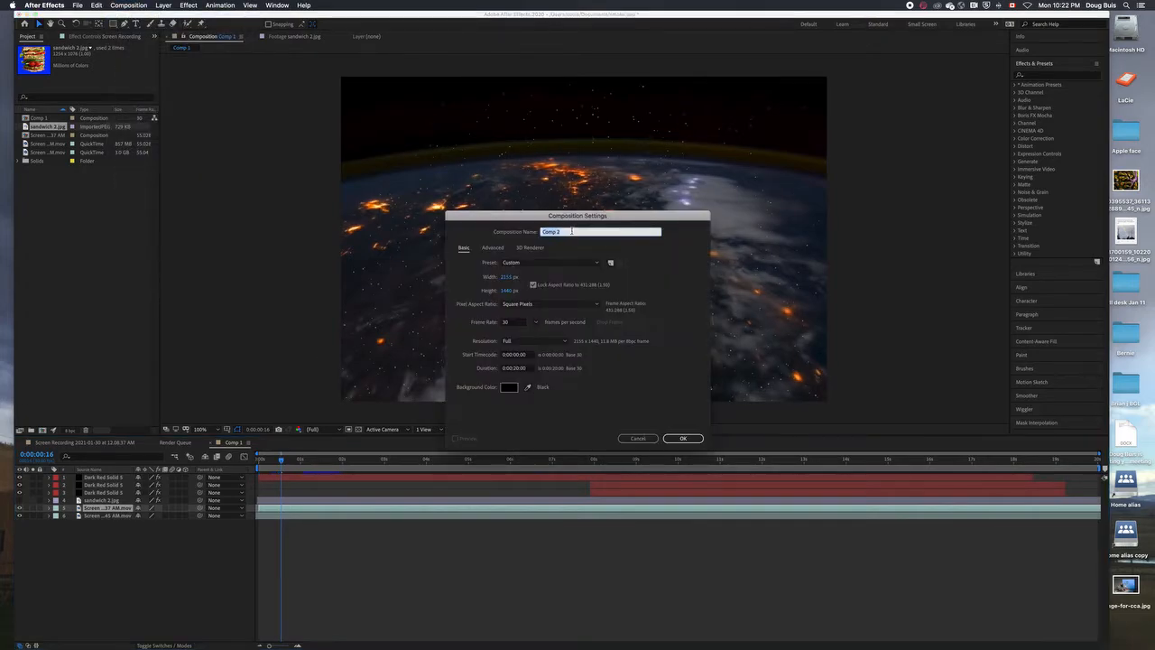
key(BackSpace)
click(683, 437)
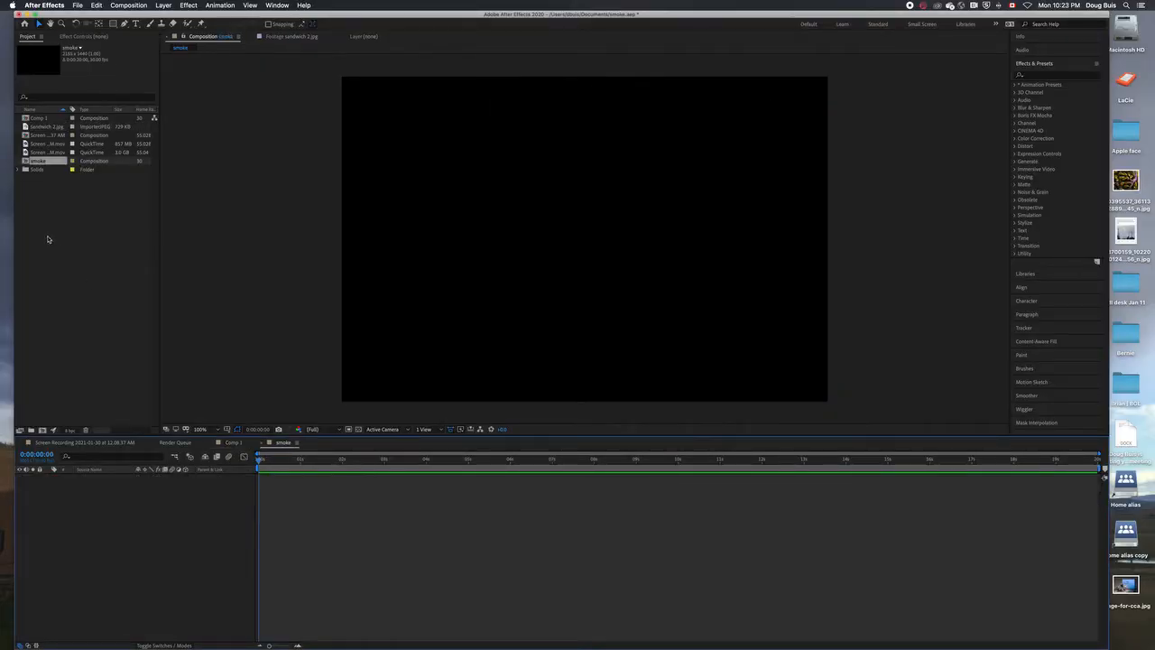
Check the aerial landscape screen recording, add it to the smoke composition as a layer, and preview it.
double_click(78, 154)
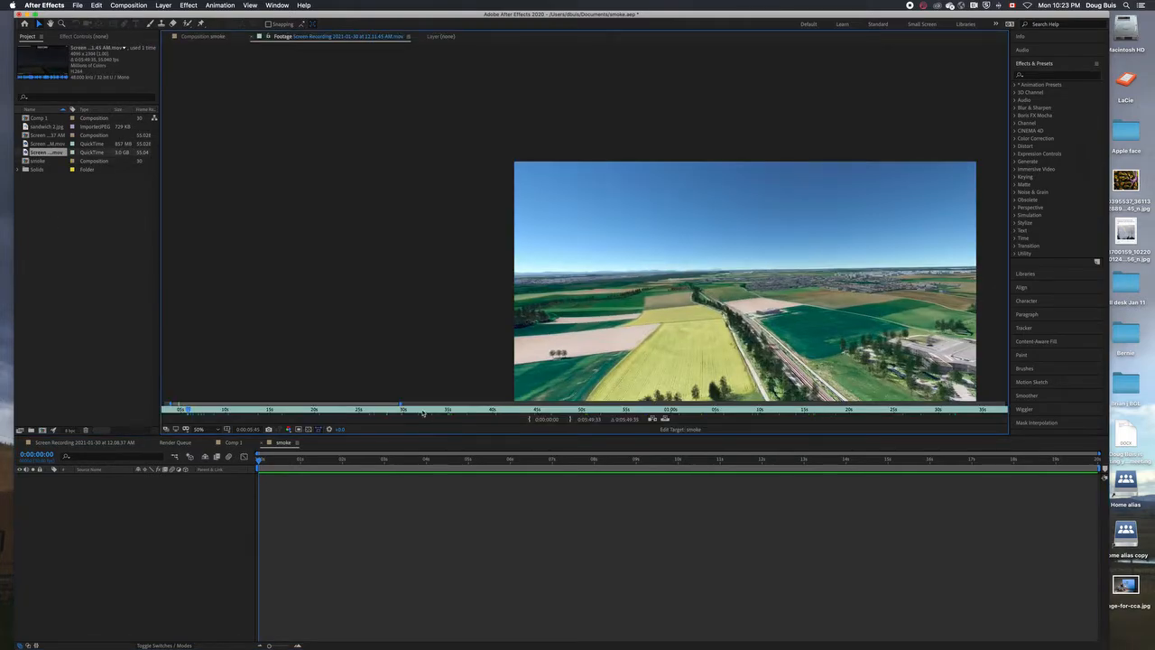
drag(191, 411, 235, 411)
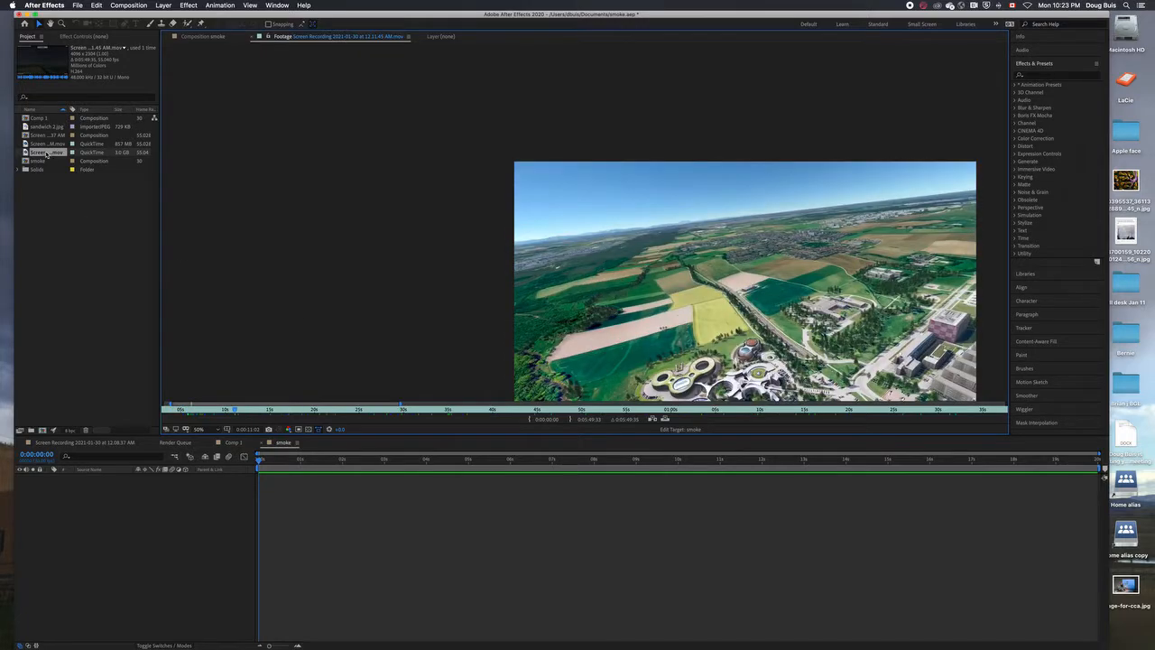
drag(47, 153, 90, 506)
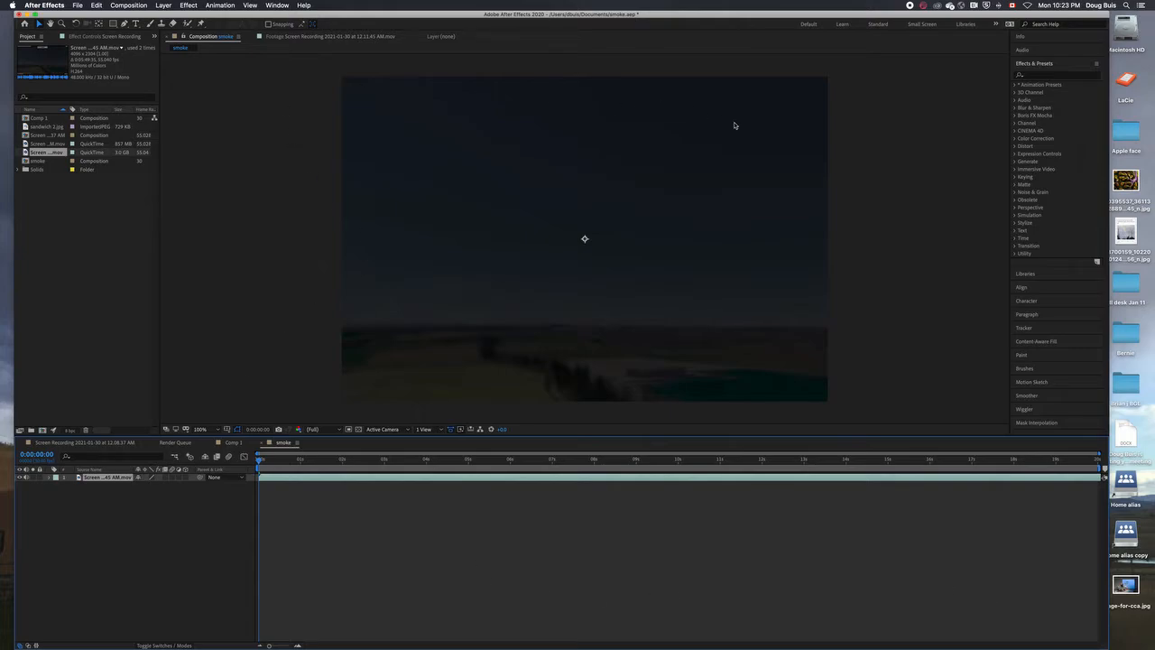
key(space)
click(106, 37)
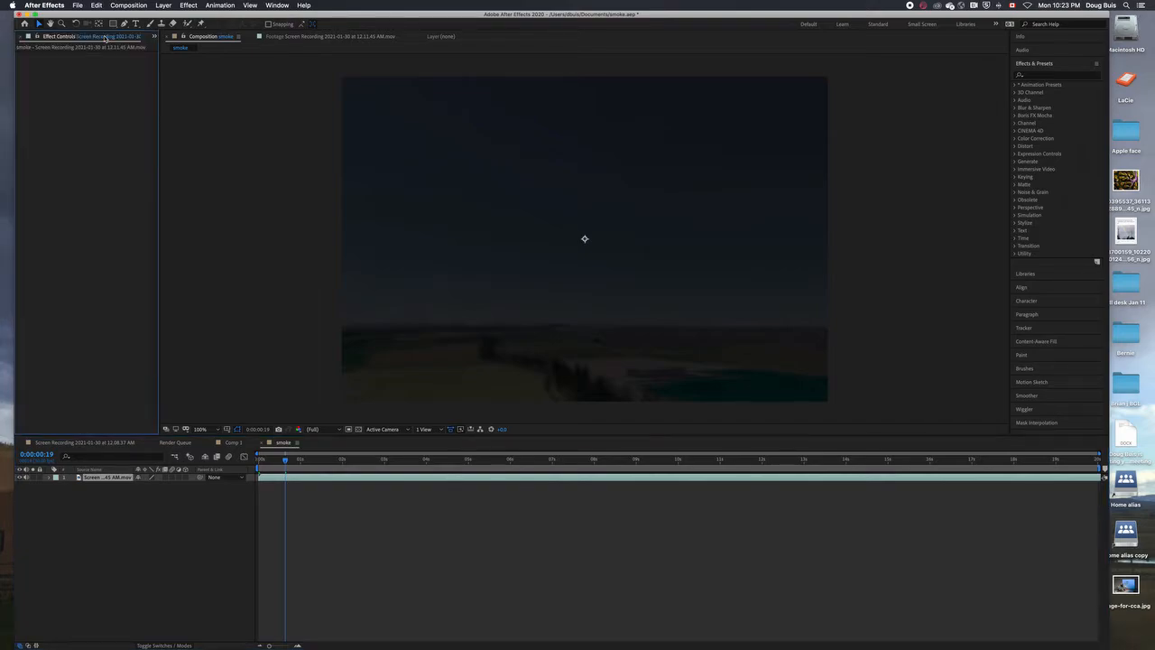
click(154, 37)
click(176, 48)
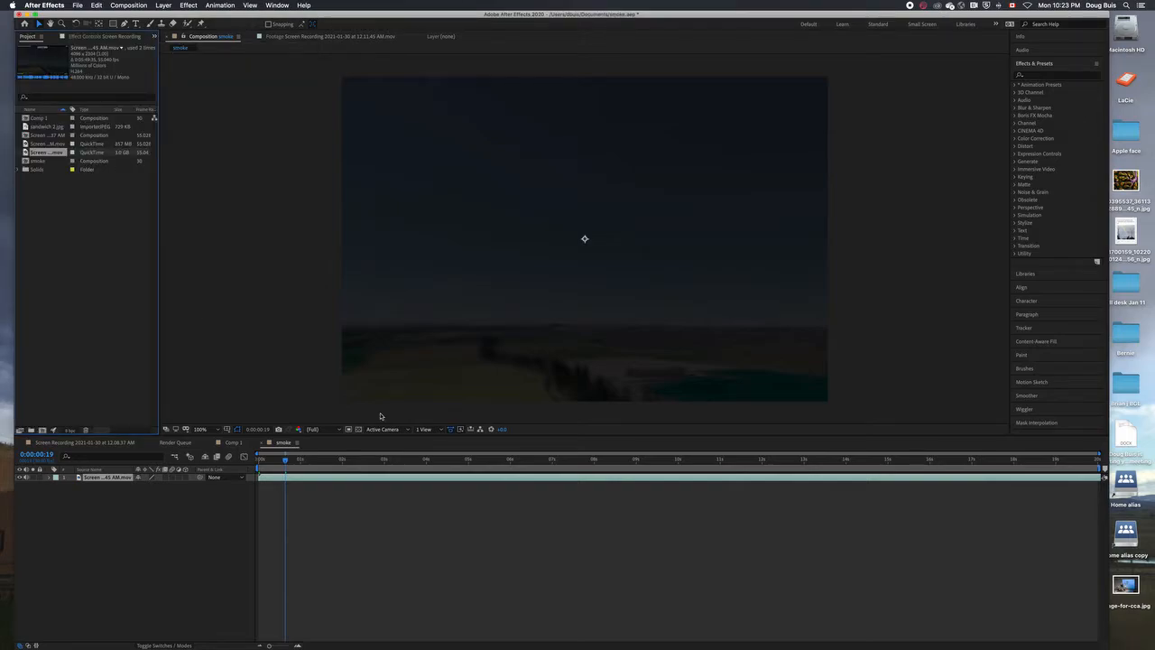
Trim the aerial recording's opening up to 0:00:10:27 and slide the remaining clip to the start of the composition.
drag(283, 458, 440, 475)
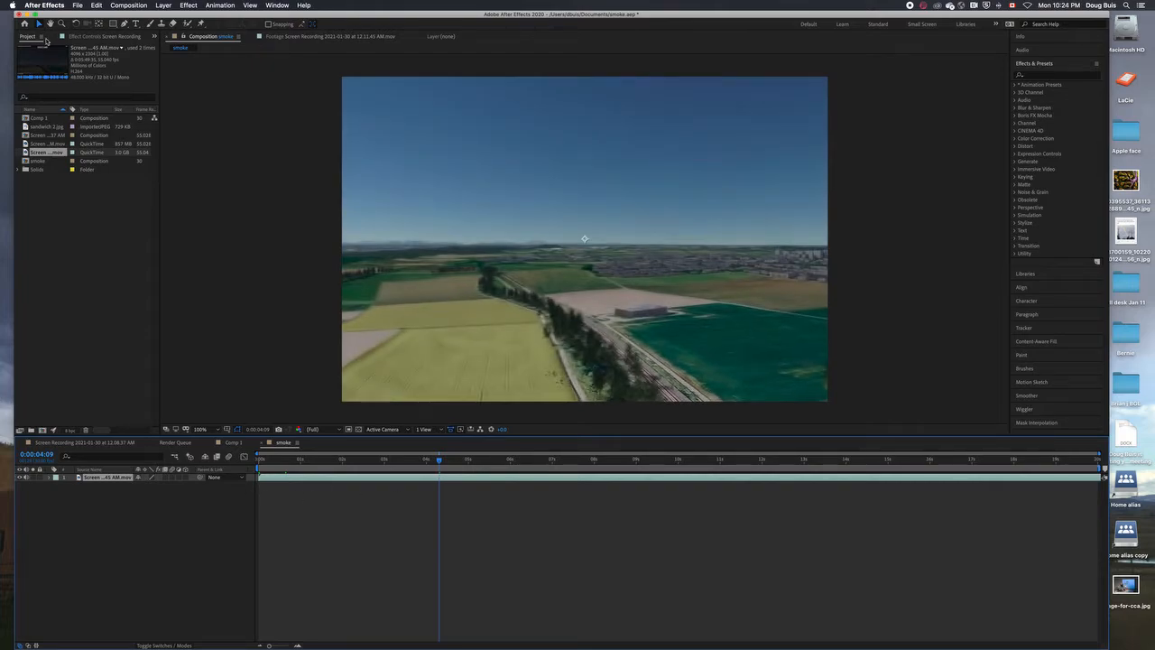
drag(260, 477, 716, 476)
click(522, 465)
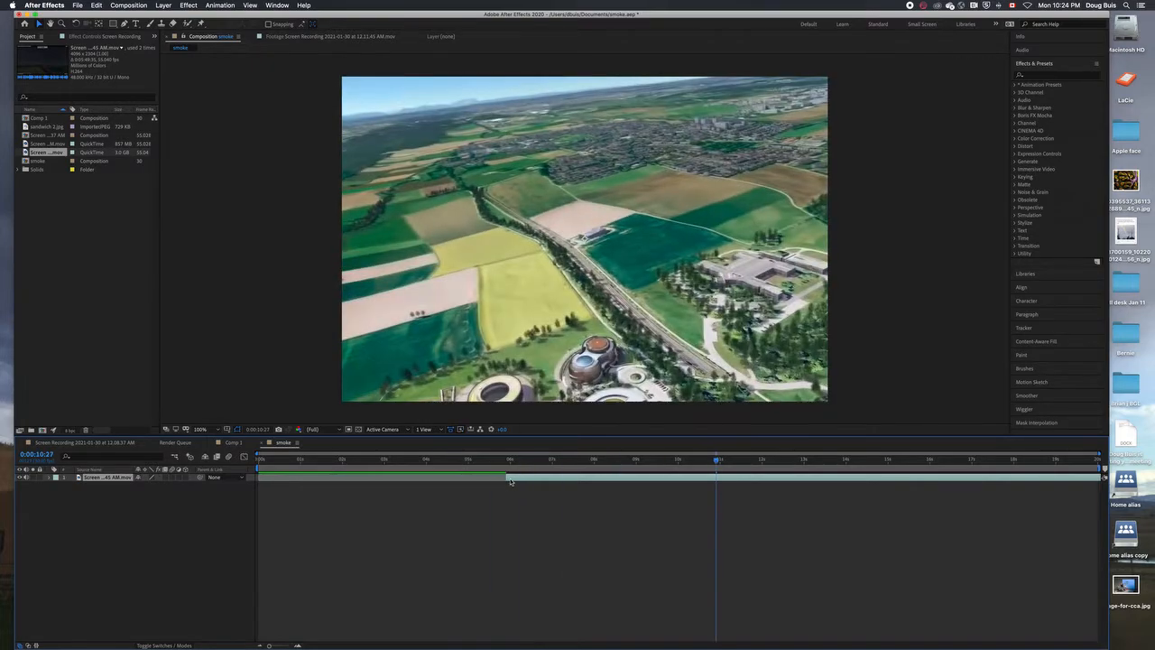
drag(508, 477, 715, 478)
drag(791, 478, 316, 480)
drag(691, 467, 272, 484)
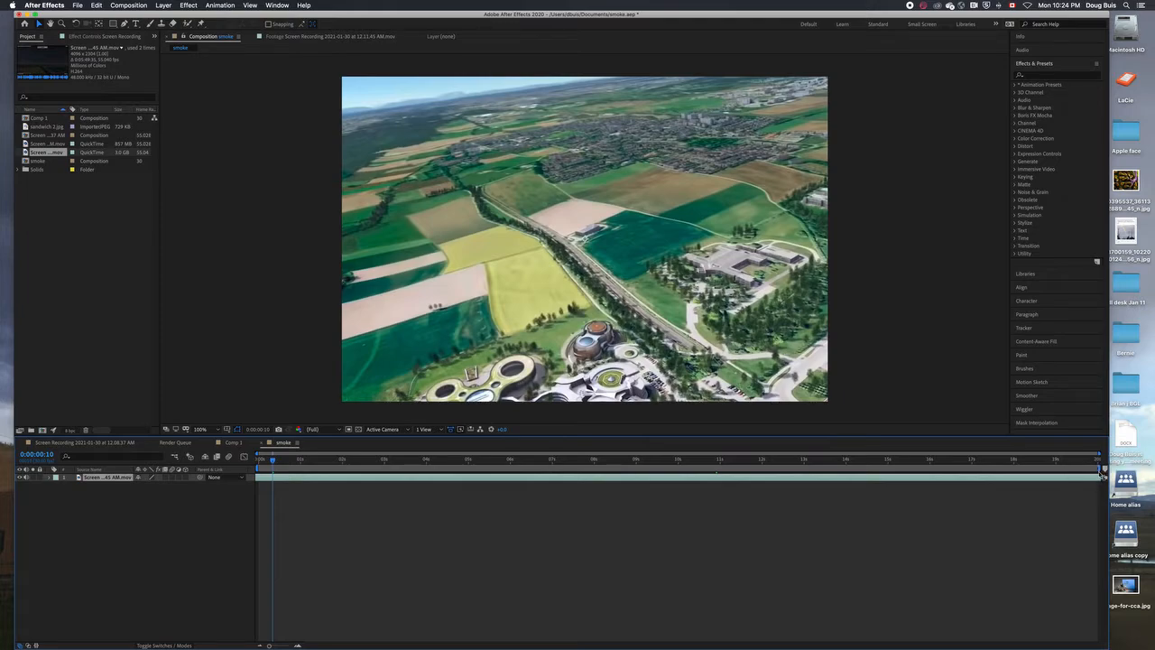
drag(271, 461, 261, 461)
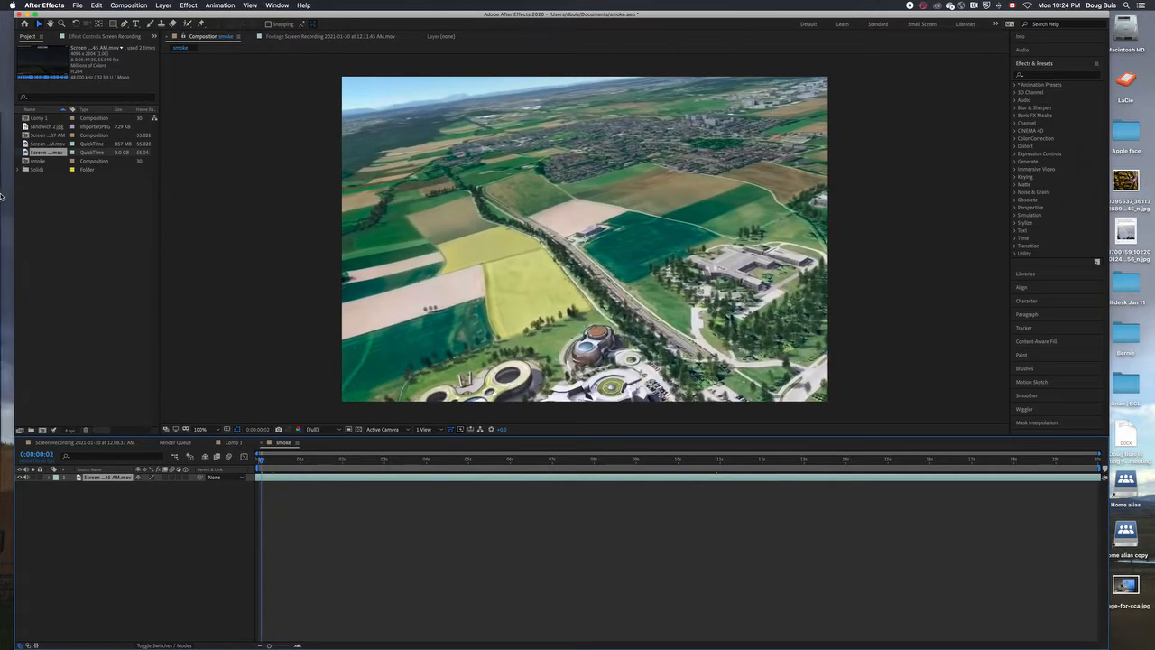
Add sandwich 2.jpg as a layer above the aerial recording and select it in the composition.
click(49, 128)
drag(40, 128, 116, 476)
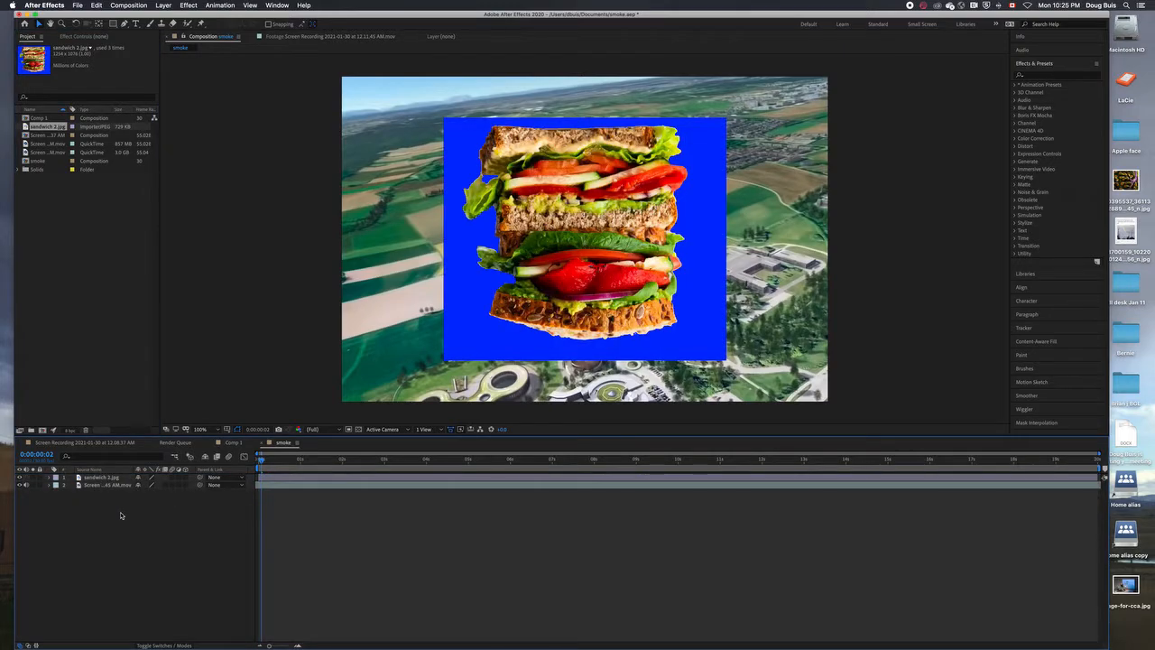
click(558, 243)
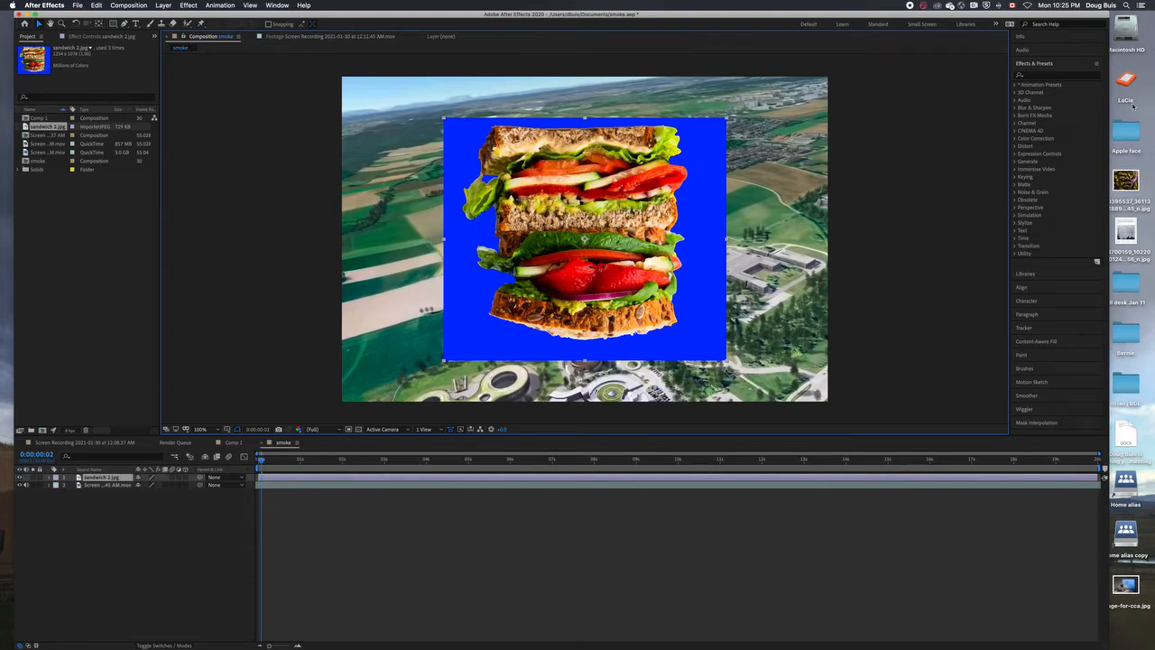
Apply the Color Range keying effect to the sandwich layer and key out its blue background.
click(1015, 177)
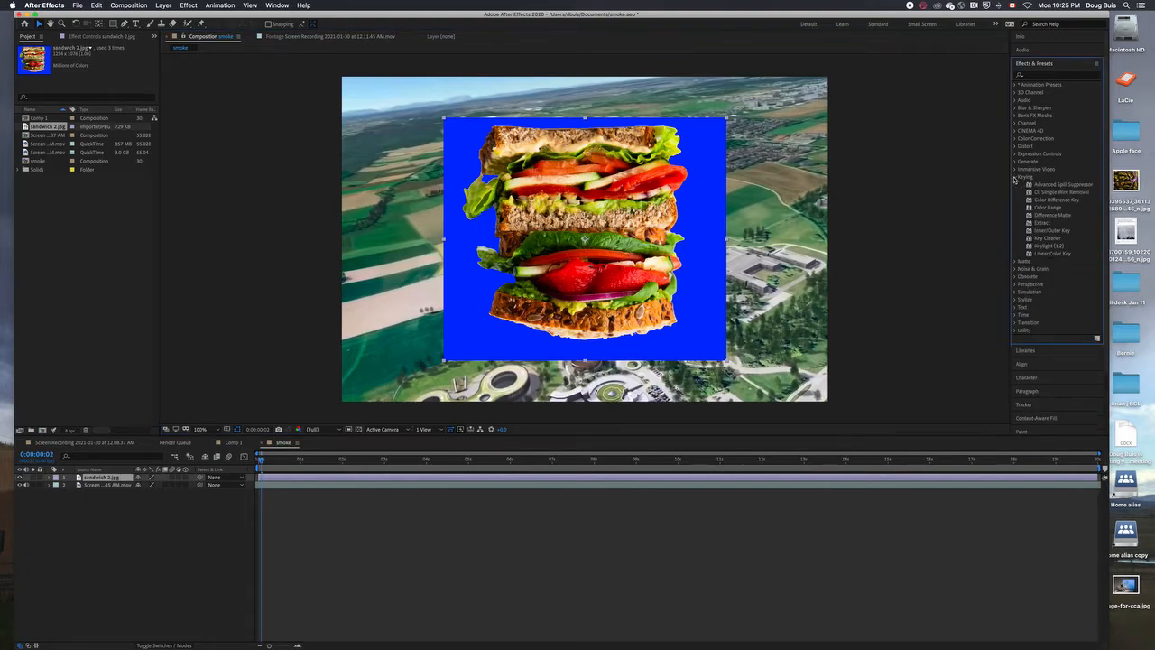
drag(1050, 208, 656, 347)
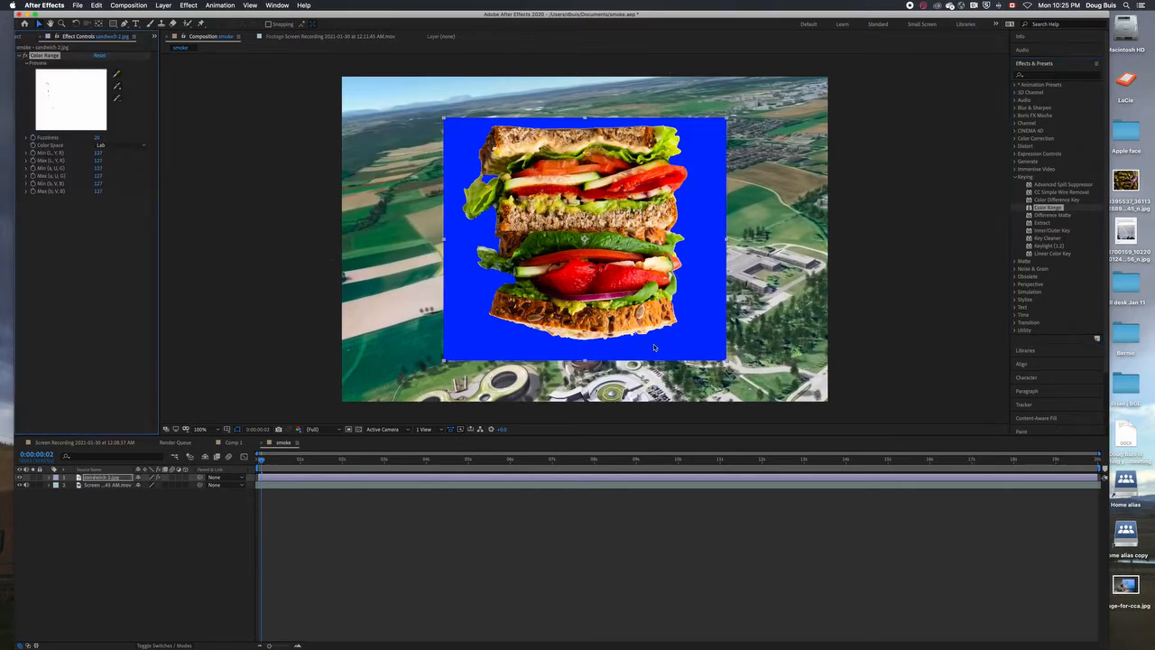
click(117, 87)
click(476, 304)
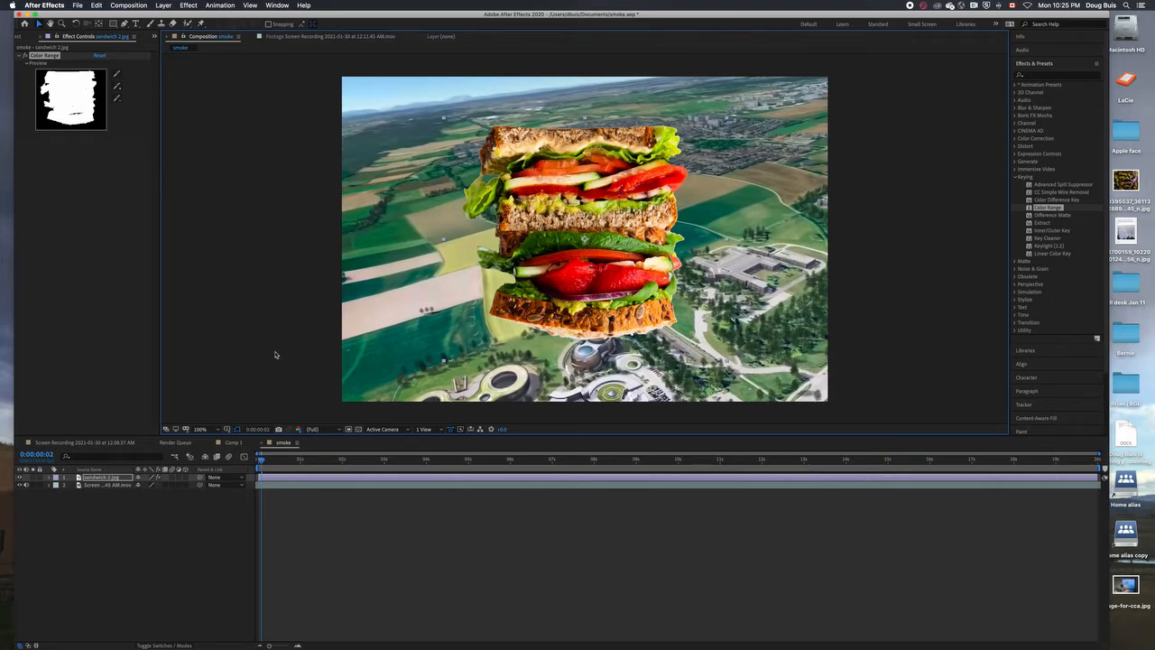
Scale down and reposition the aerial recording so more of the landscape fits in the composition frame.
mouse_move(275, 355)
mouse_down()
mouse_move(463, 267)
mouse_move(400, 272)
mouse_move(356, 318)
mouse_up()
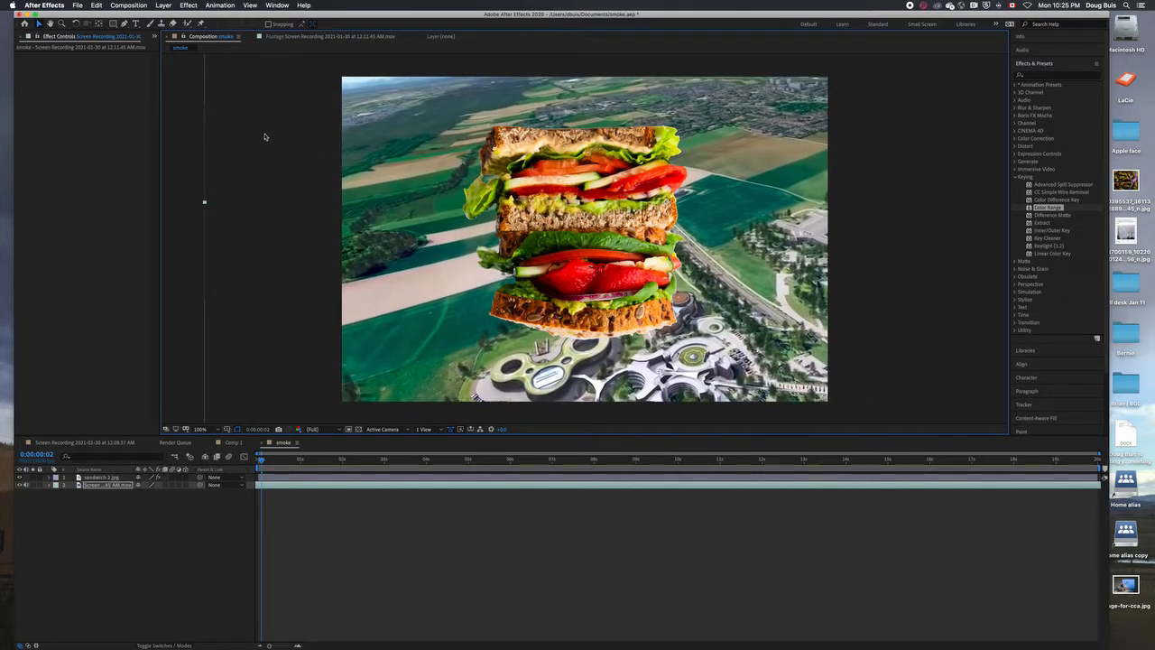
click(200, 429)
click(209, 517)
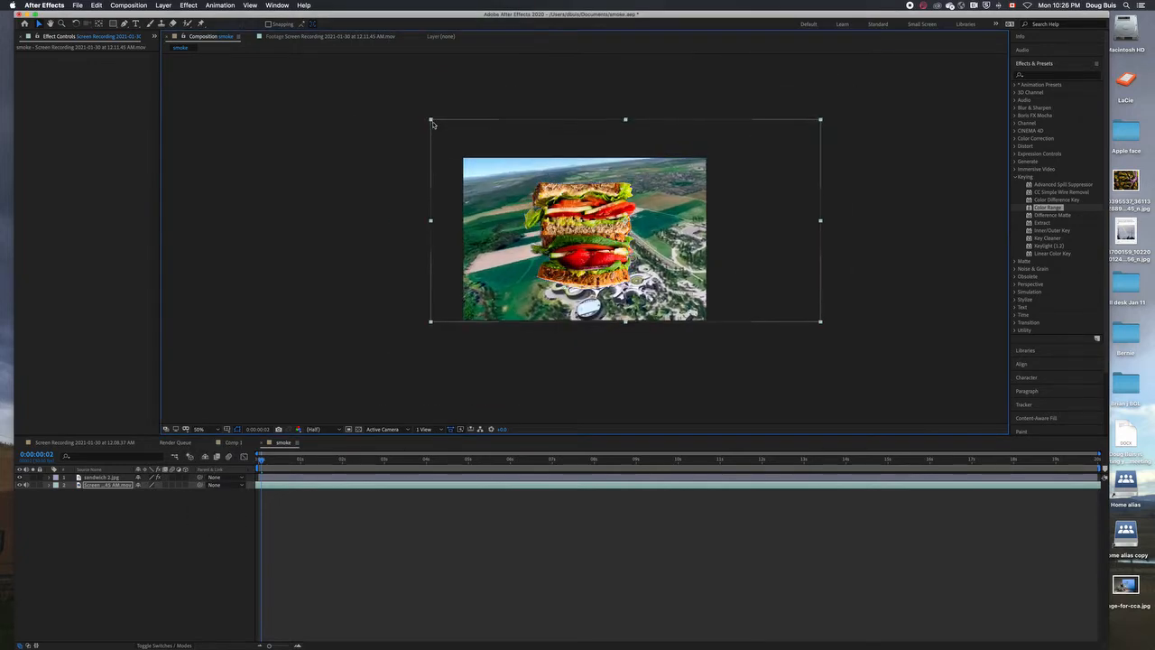
drag(431, 121, 439, 123)
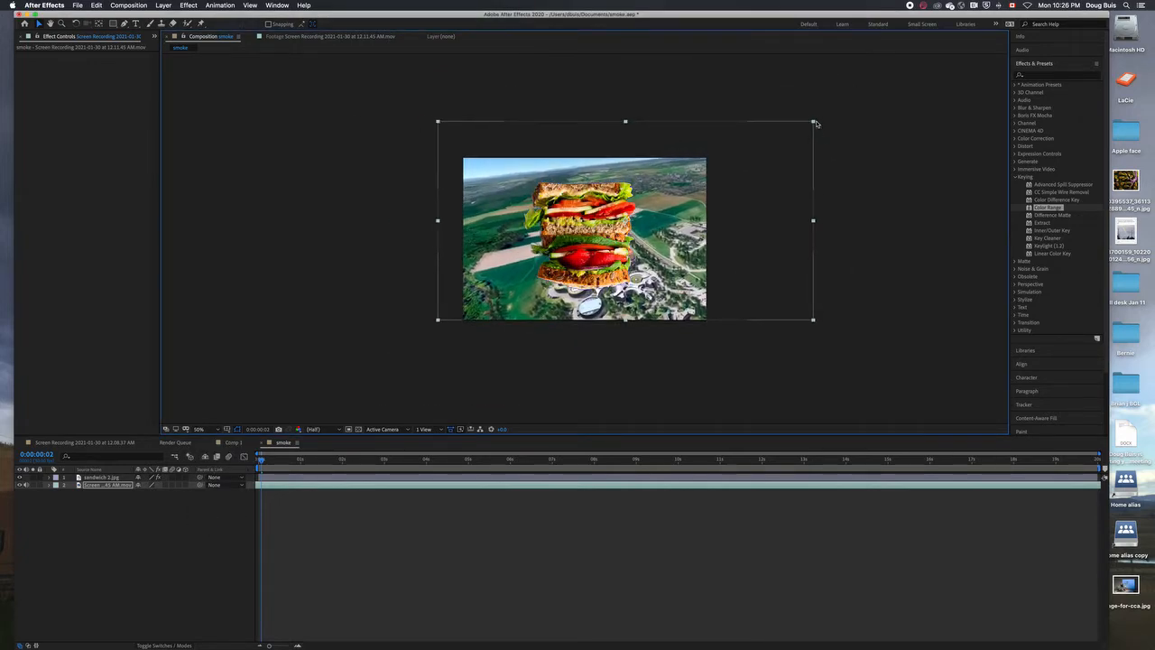
drag(817, 124, 797, 145)
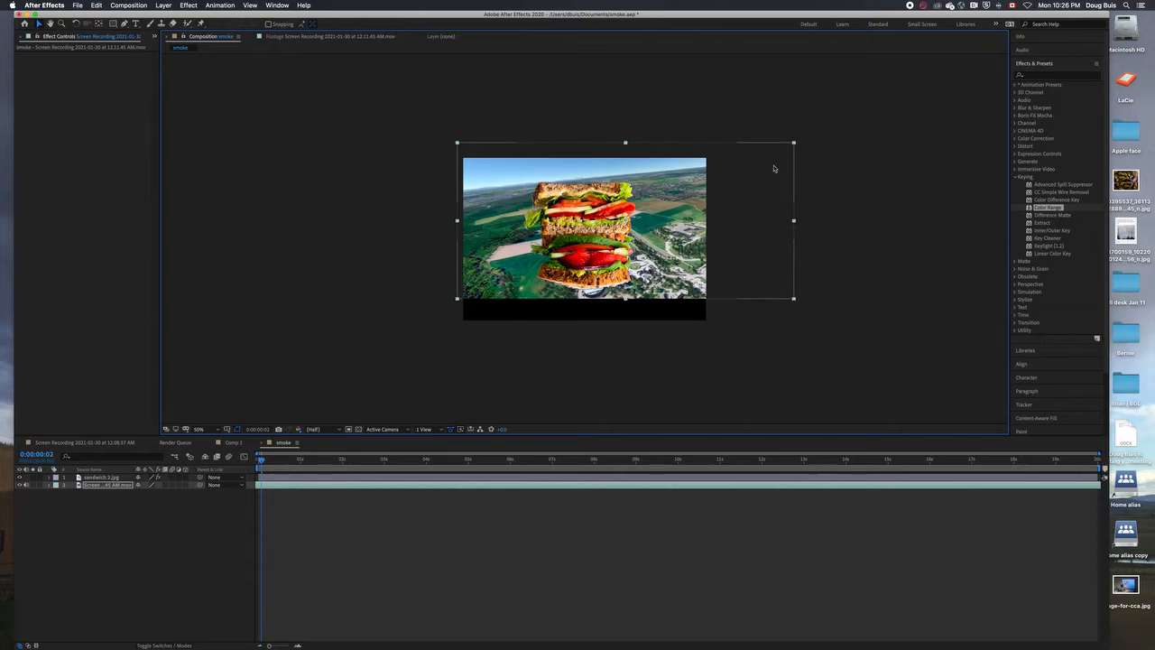
drag(727, 219, 763, 241)
Set the smoke composition's width to 2400 px with the aspect ratio locked.
key(super+k)
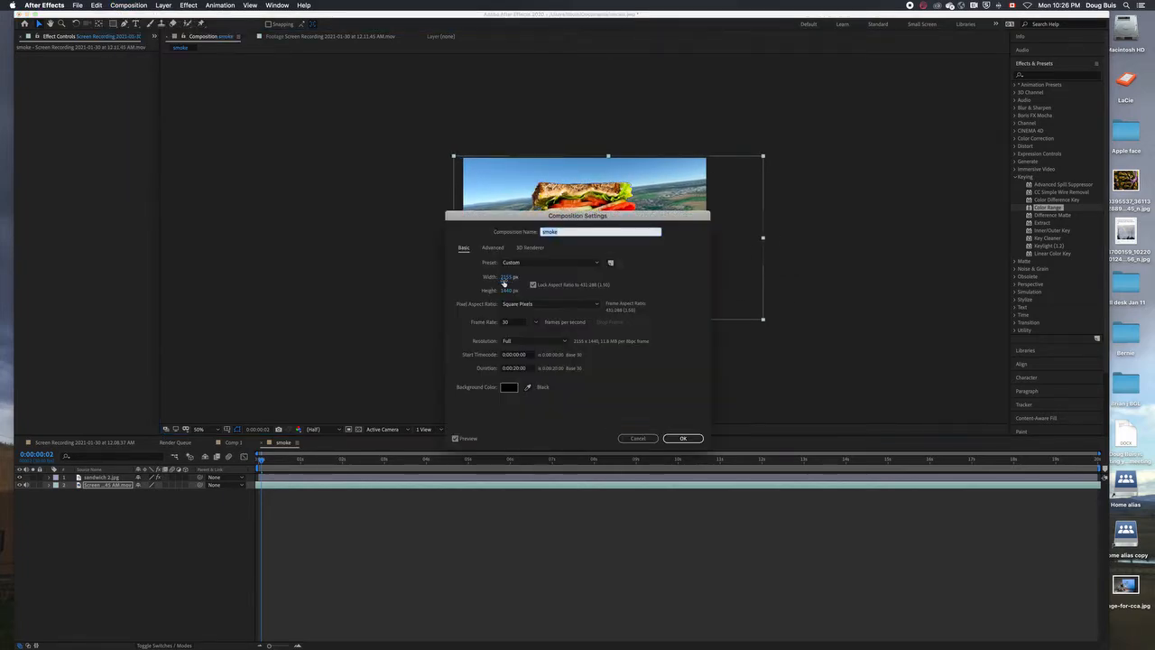
click(505, 279)
text(2400)
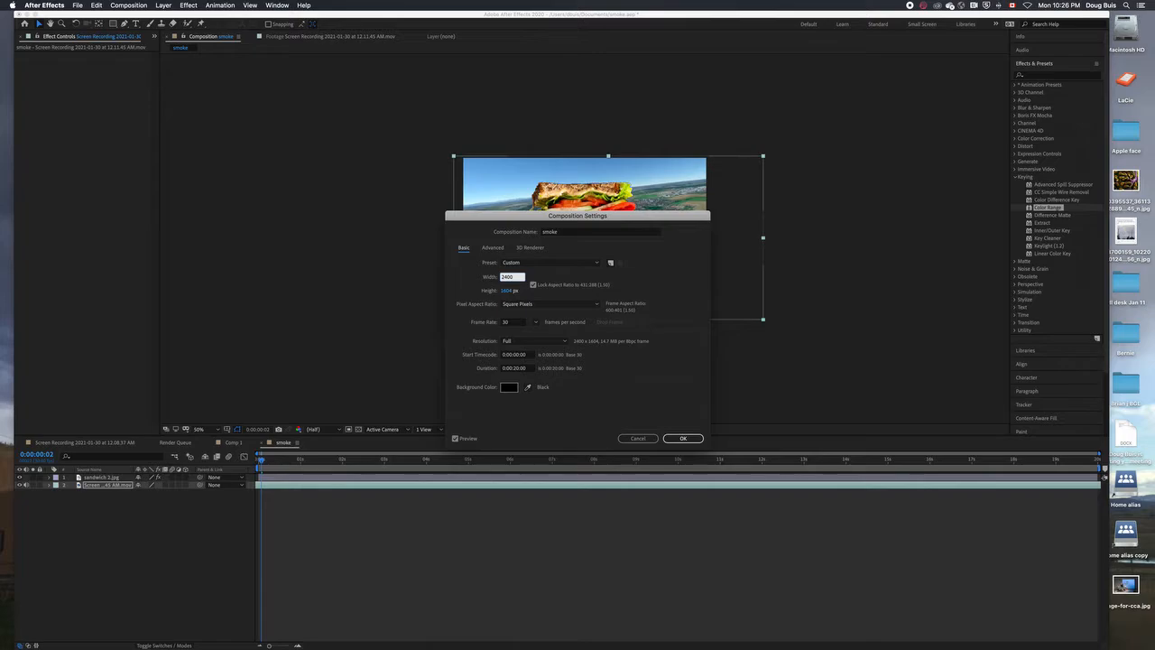
click(684, 438)
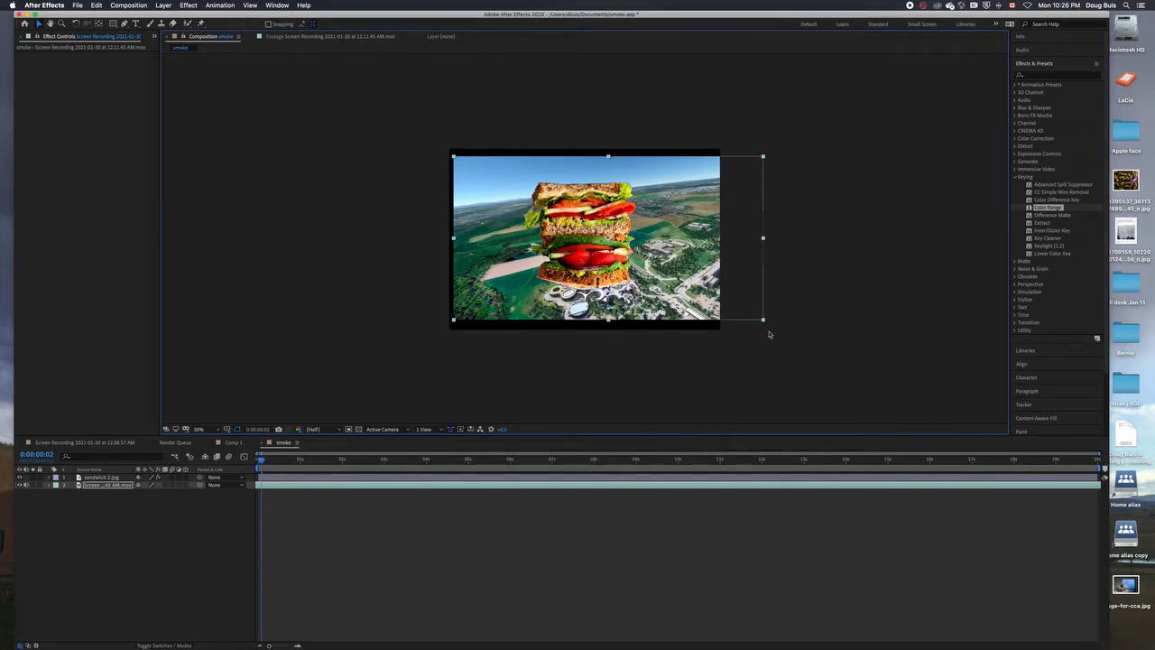
Move and resize the aerial recording to fill the whole enlarged composition frame.
drag(633, 238, 616, 231)
drag(747, 312, 750, 322)
drag(665, 207, 663, 215)
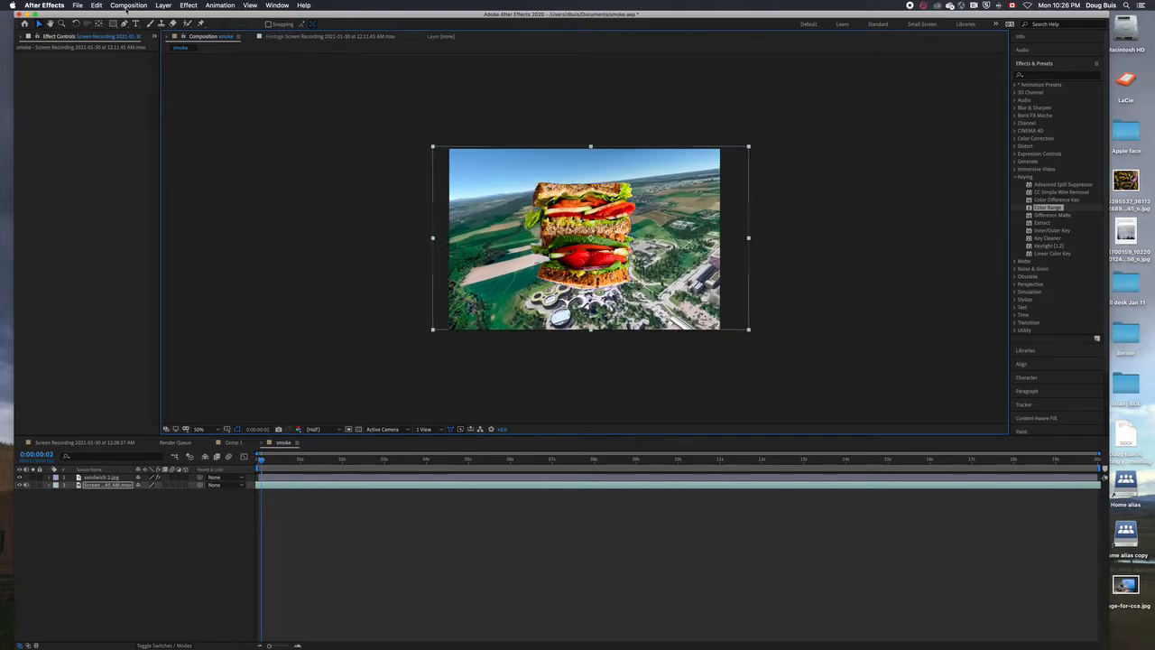
key(slash)
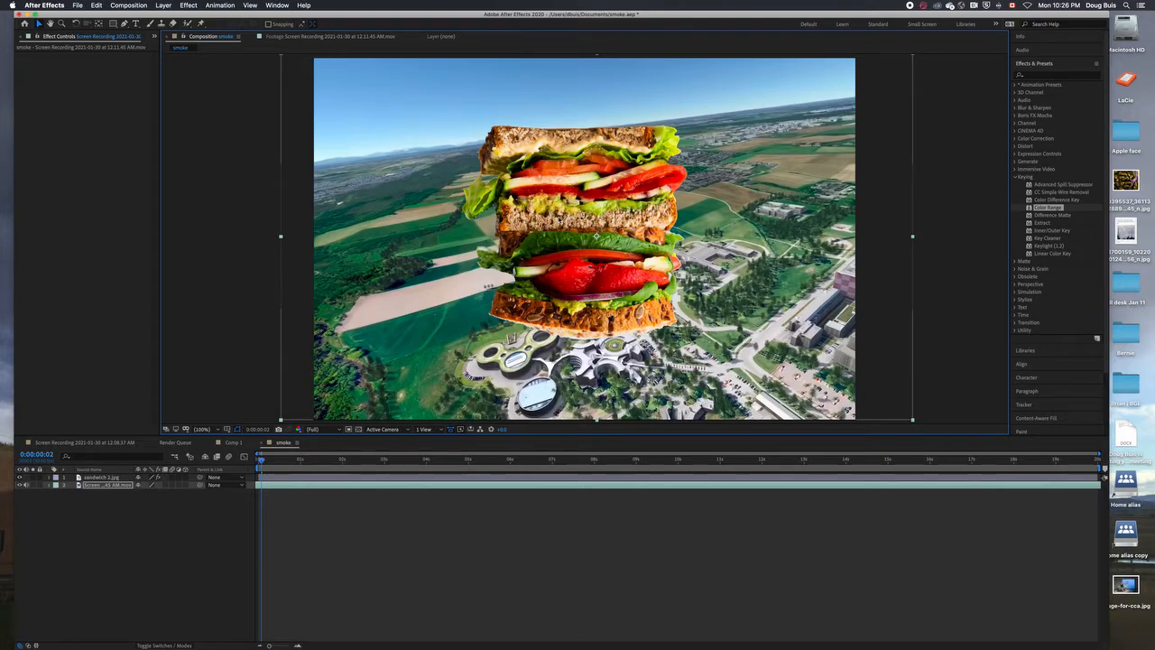
Shrink the sandwich layer to about 48% width and 38% height and move it outside the frame's lower-left corner.
click(108, 478)
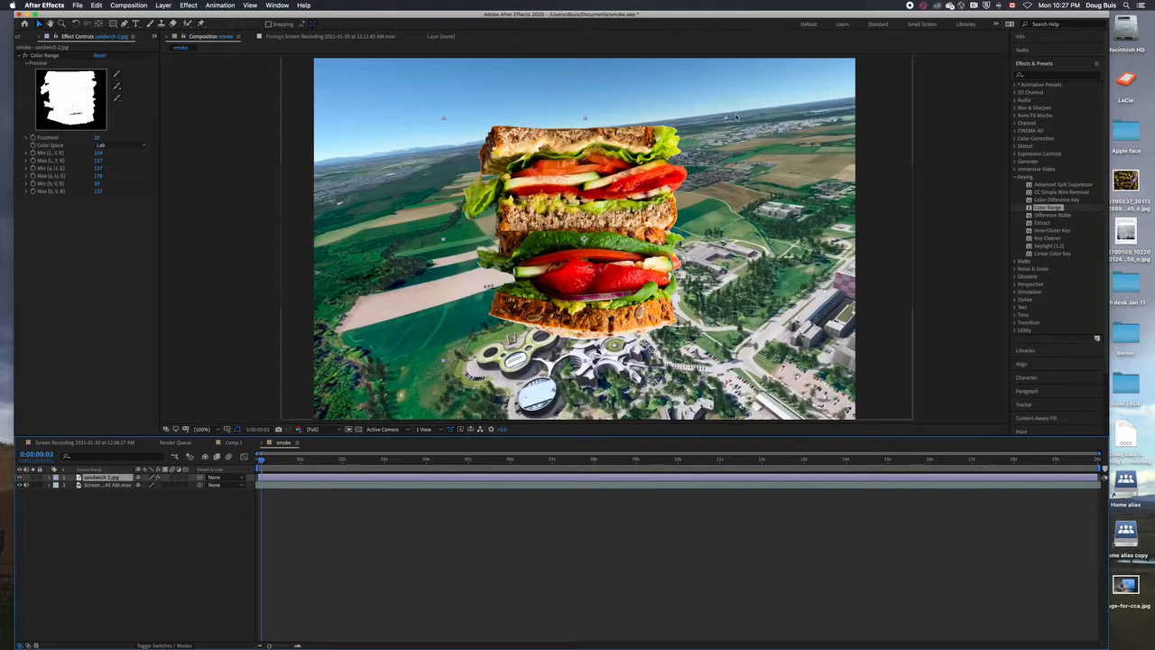
drag(729, 120, 650, 191)
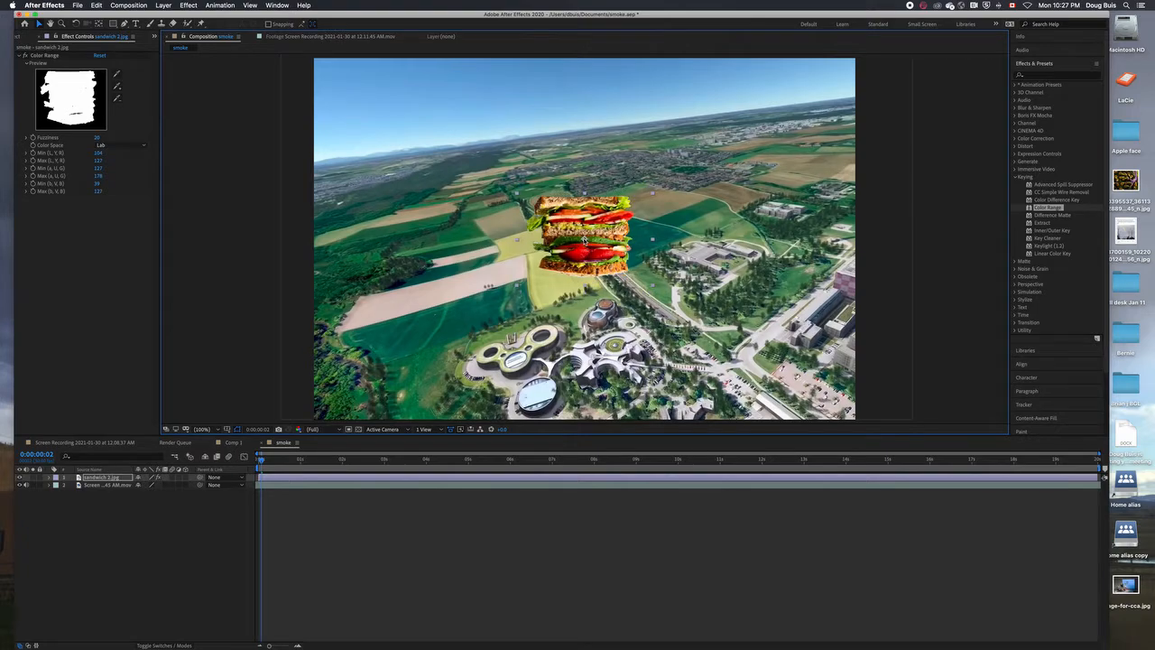
drag(584, 238, 250, 377)
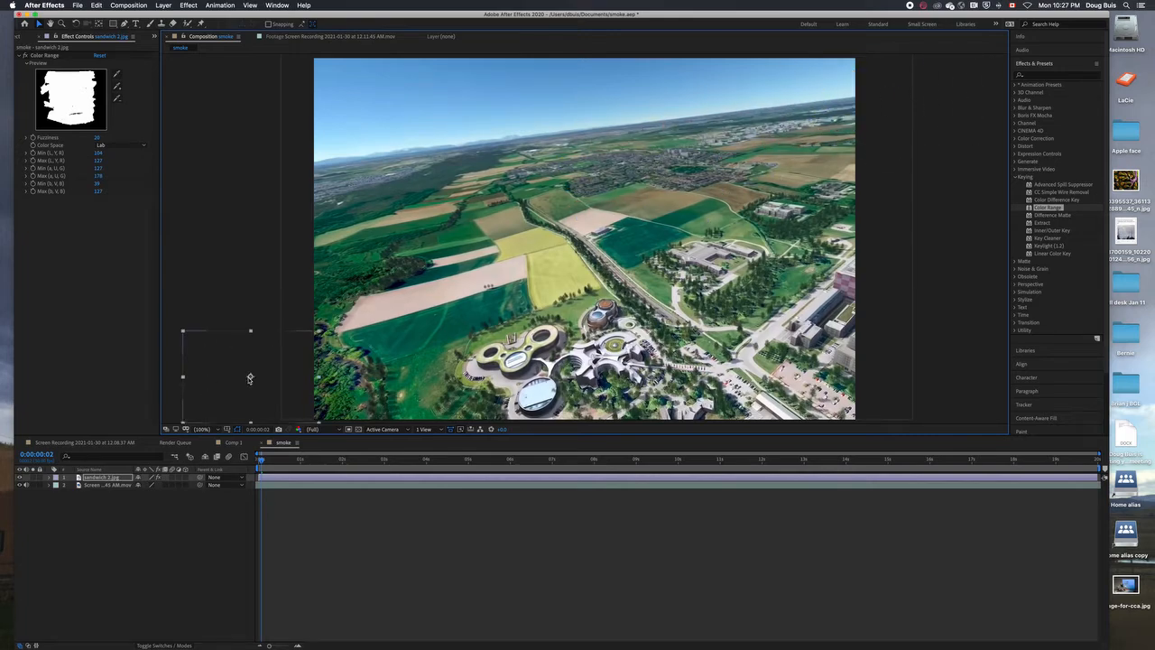
Turn on keyframing for the sandwich layer's Position, Scale, Rotation and Opacity at 0:00:00:02.
click(49, 477)
click(57, 493)
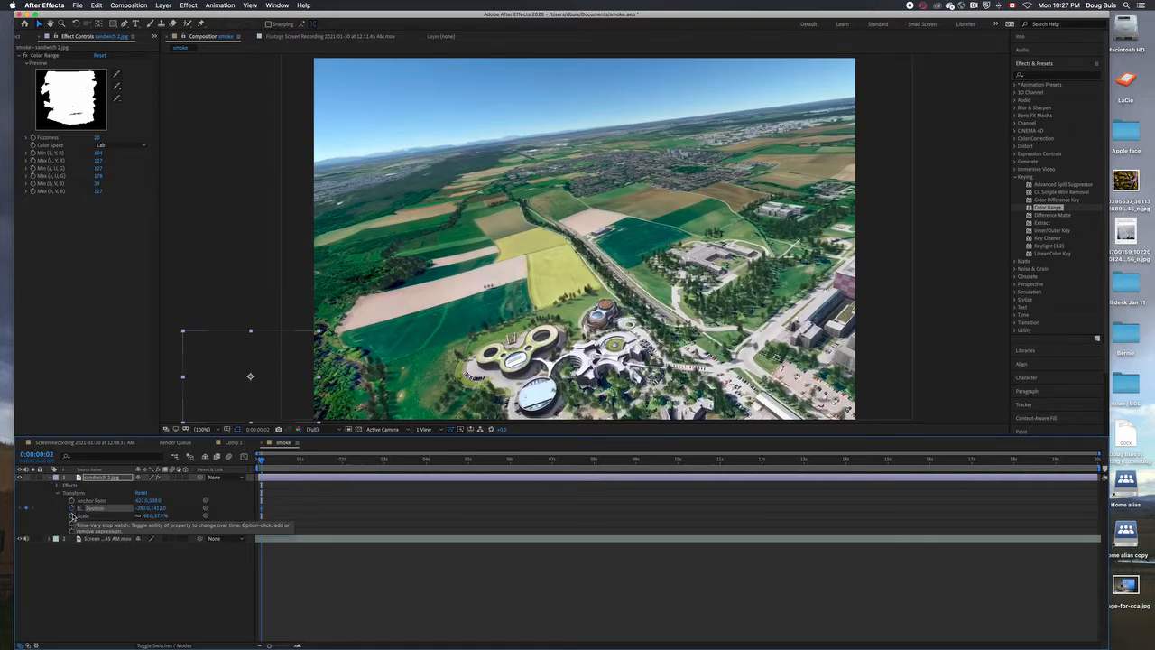
click(71, 517)
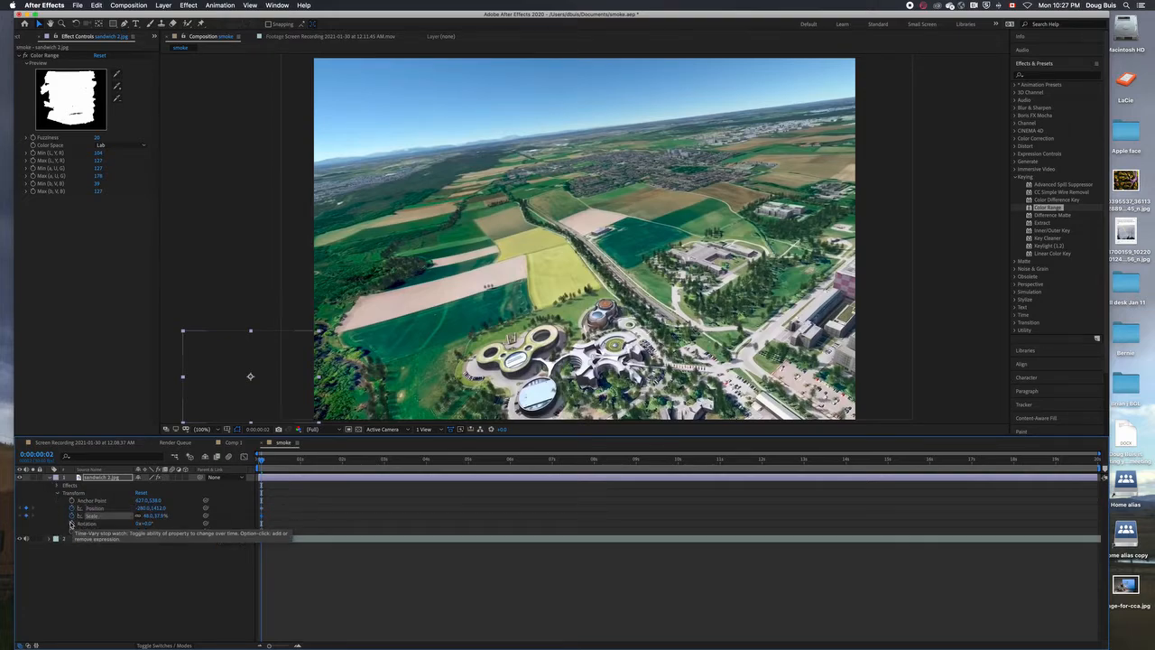
click(71, 523)
click(71, 532)
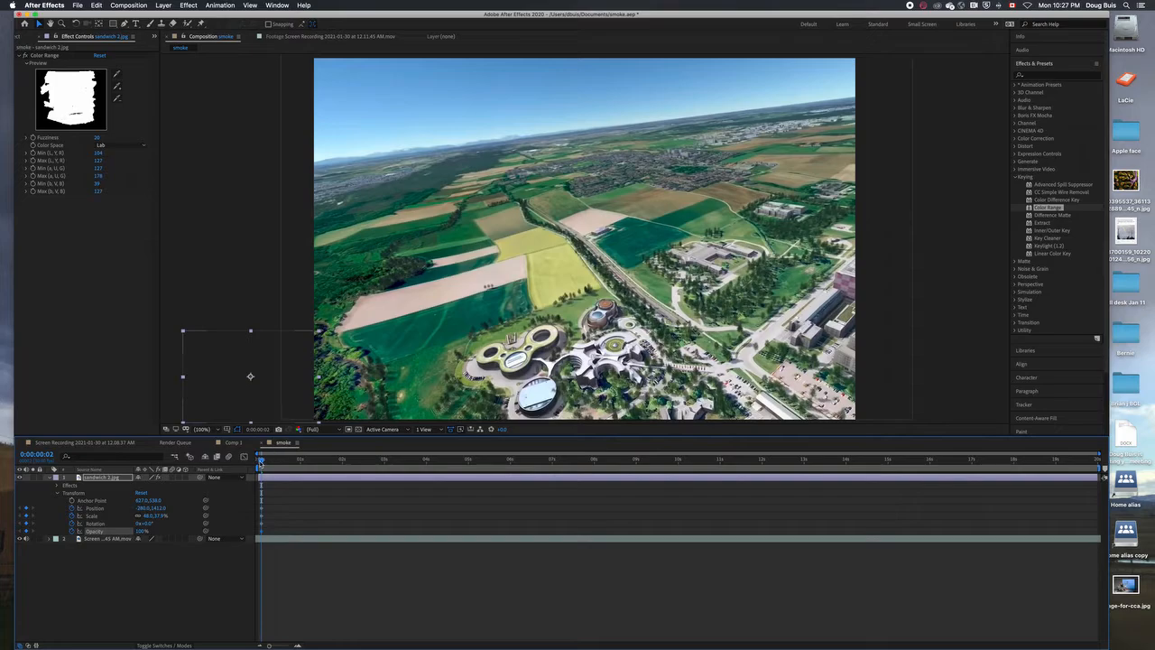
At 0:00:11:00, move the sandwich just outside the frame's upper-right corner to set its end Position keyframe.
drag(261, 461, 324, 468)
drag(441, 484, 720, 497)
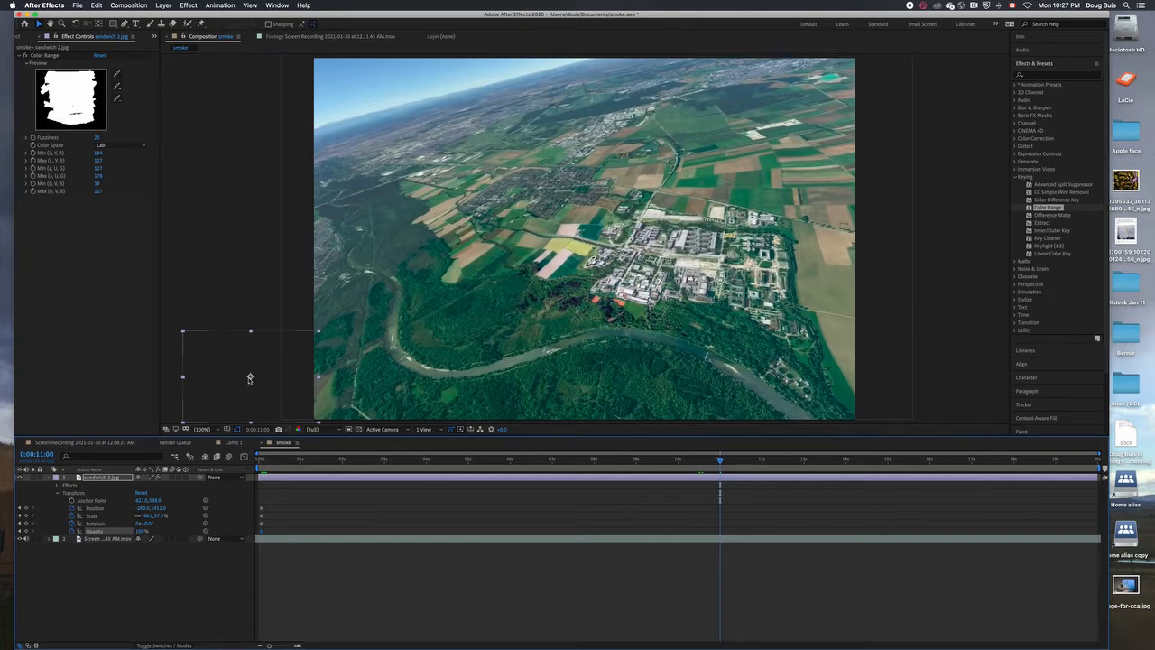
drag(250, 378, 935, 79)
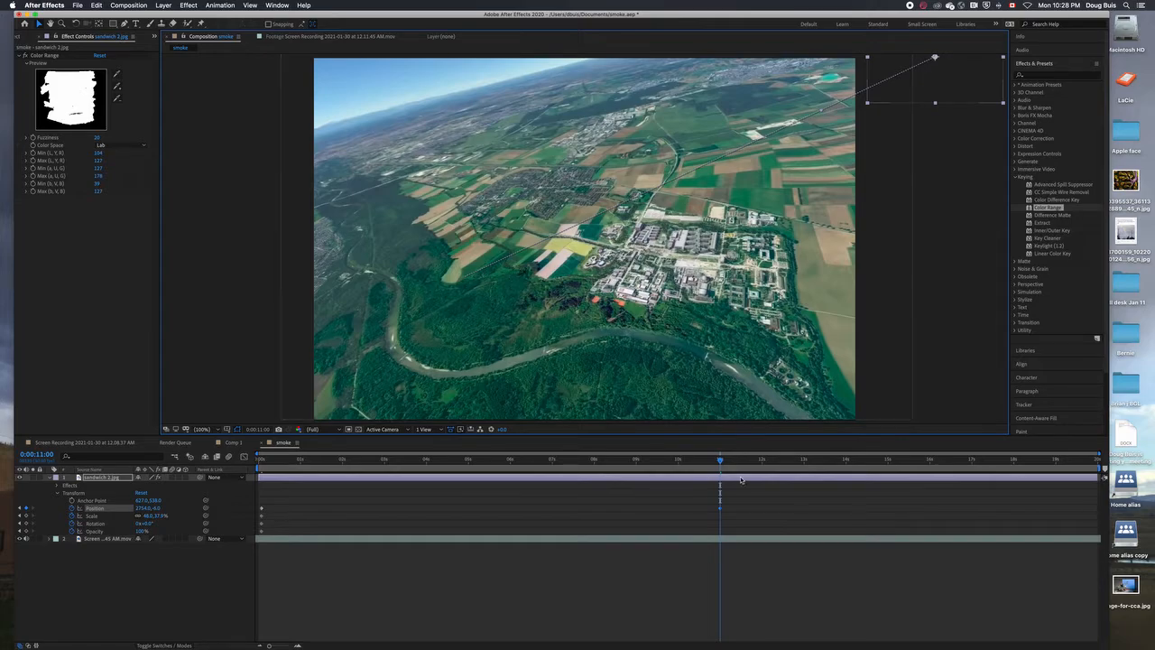
Preview the composition from its start to check the sandwich's diagonal movement across the landscape.
drag(719, 463, 183, 425)
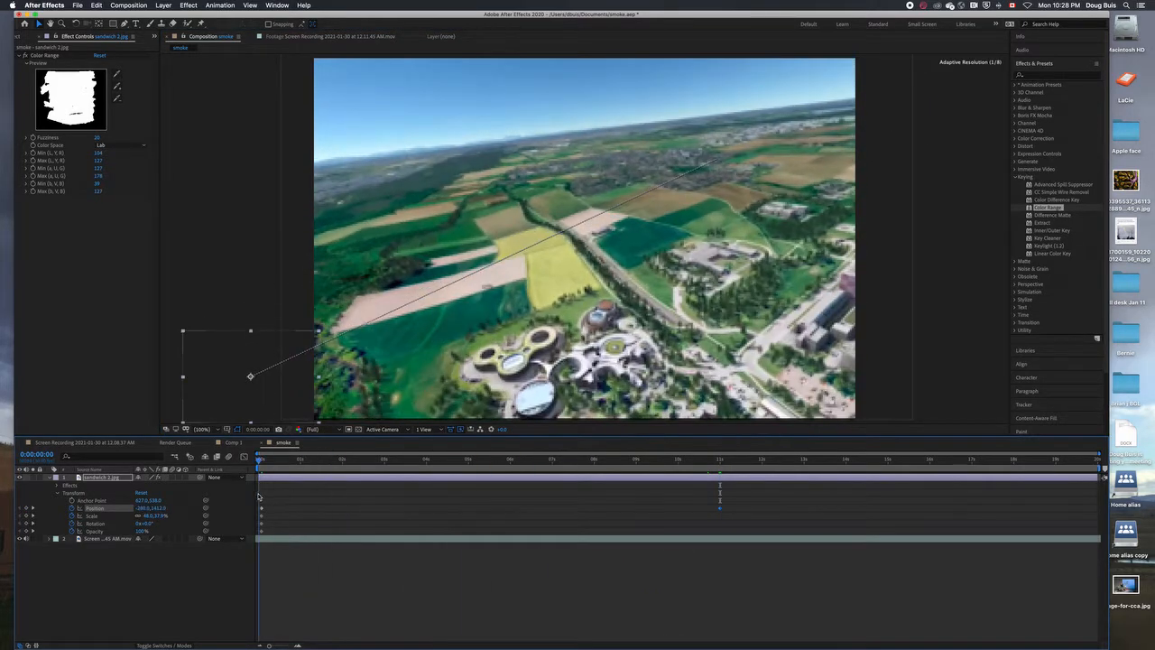
key(space)
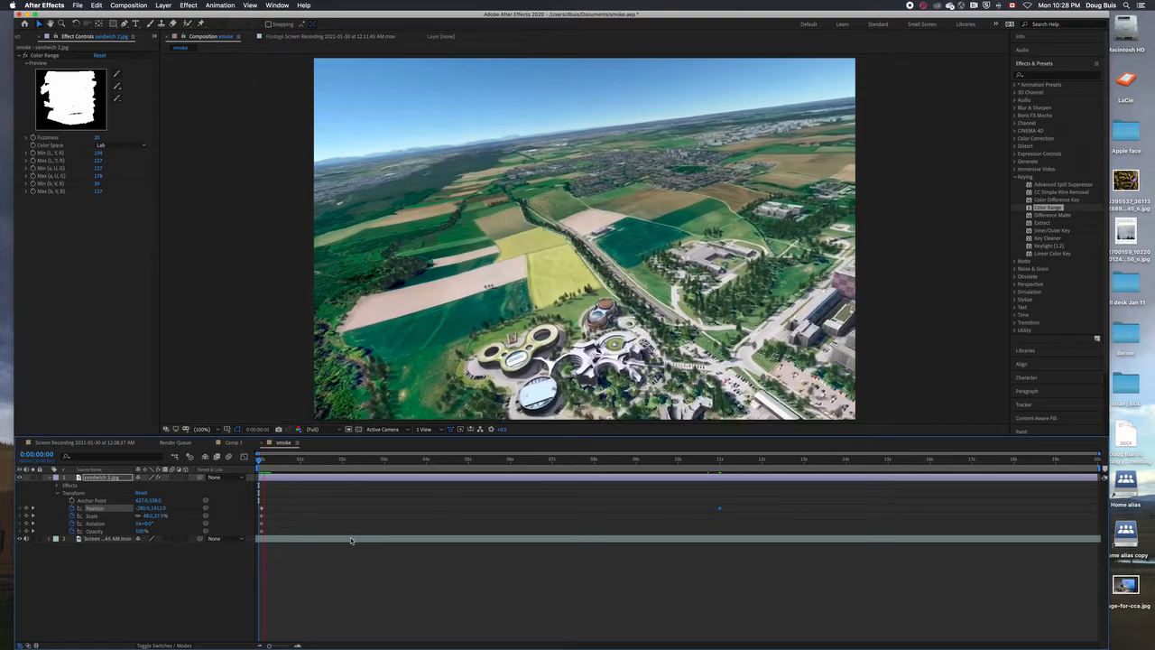
key(space)
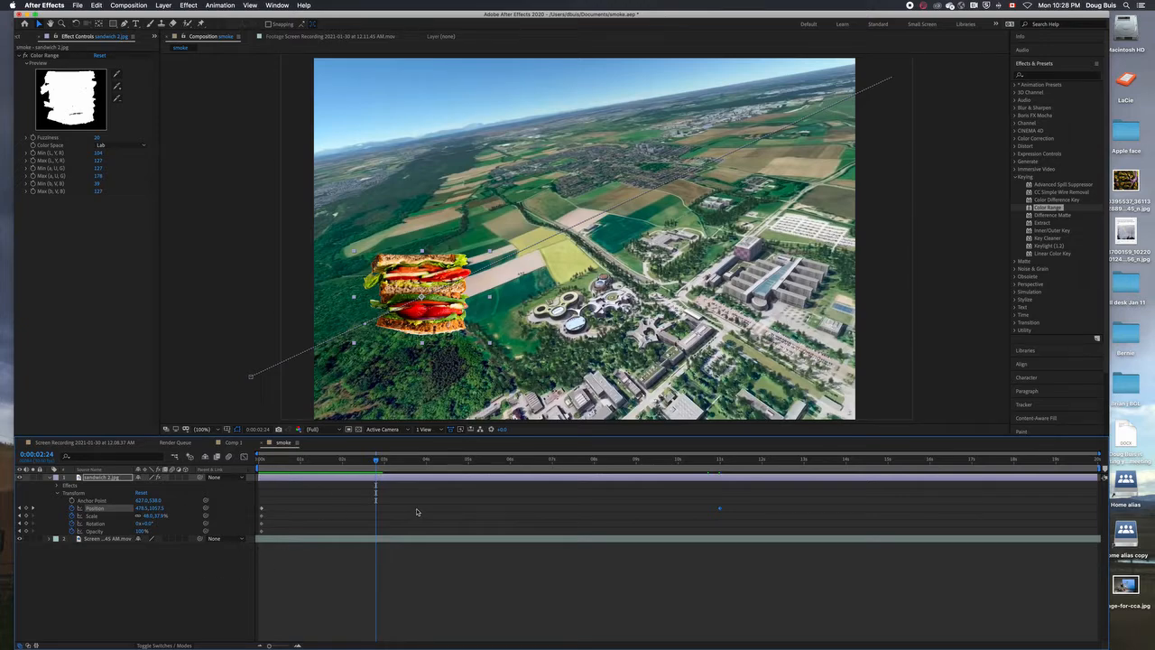
key(space)
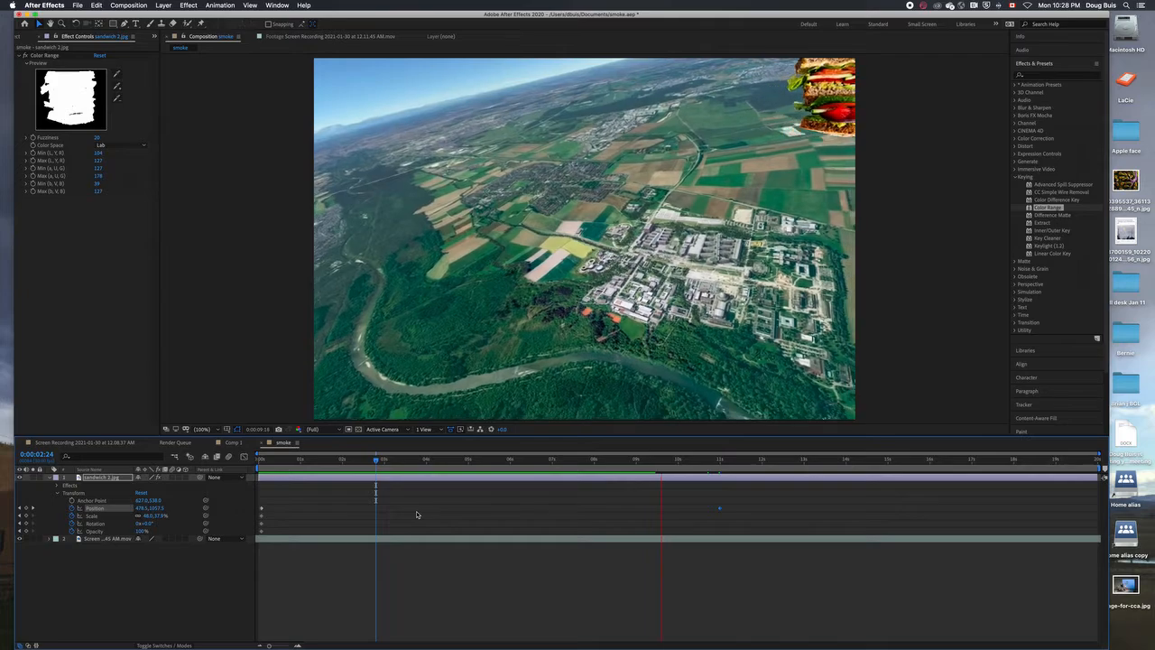
key(space)
key(Home)
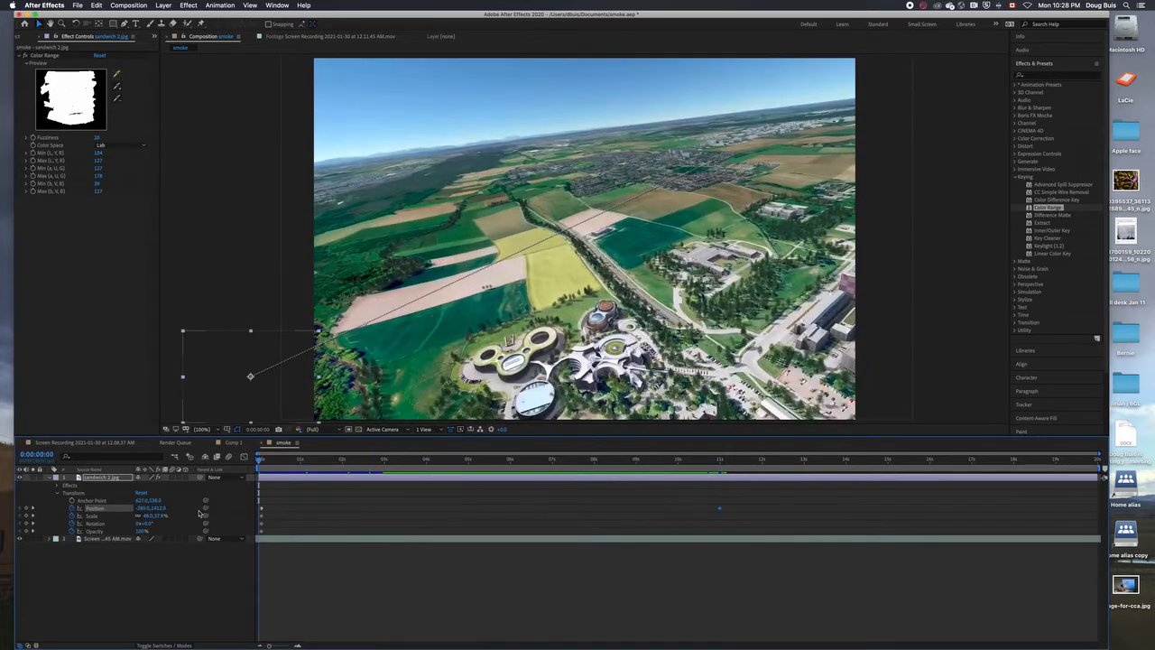
key(space)
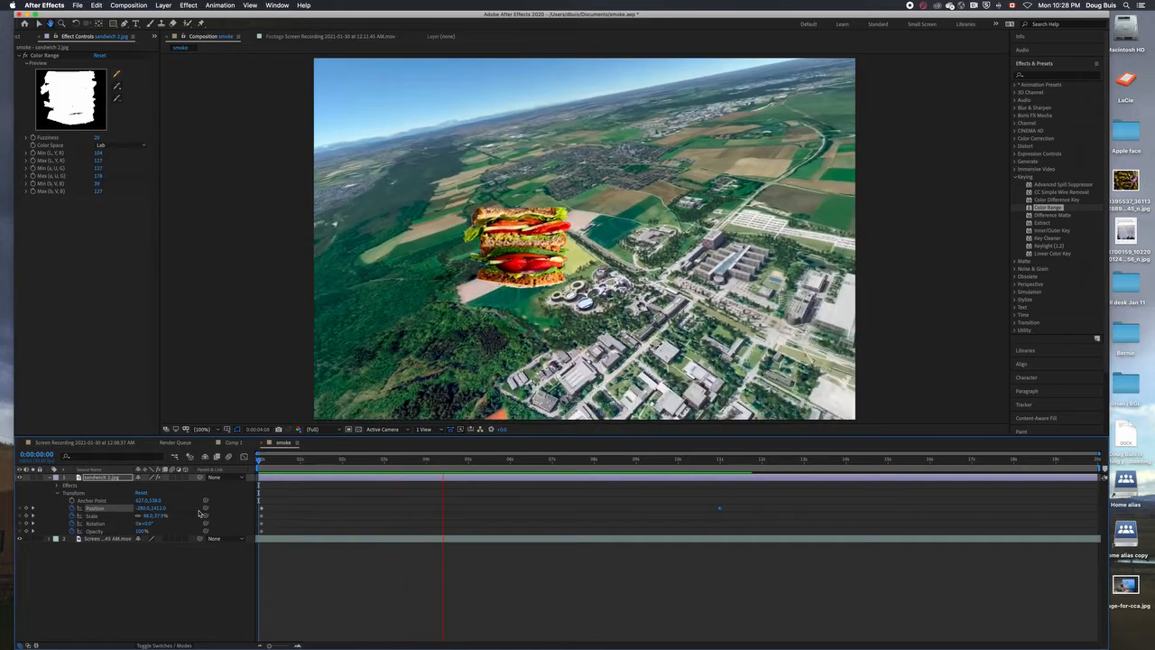
key(space)
Bend the sandwich's motion path by shifting it slightly at 0:00:06:02 and again at 0:00:07:17.
drag(443, 461, 513, 478)
click(504, 265)
click(333, 478)
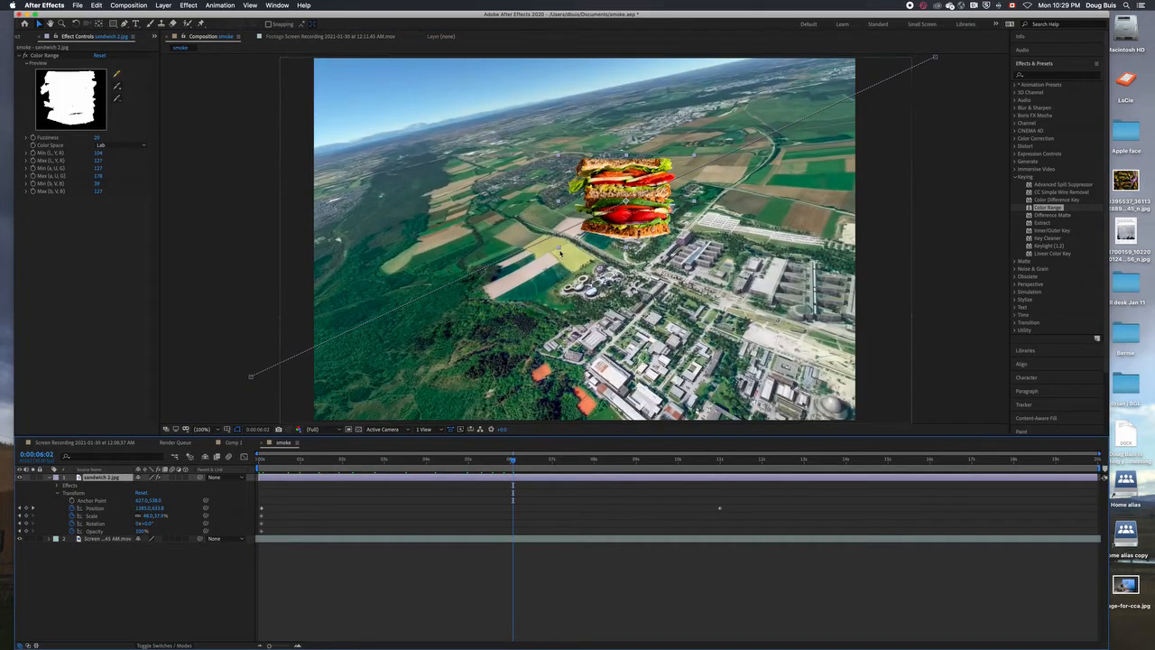
drag(628, 202, 609, 177)
drag(515, 464, 576, 461)
drag(757, 187, 784, 212)
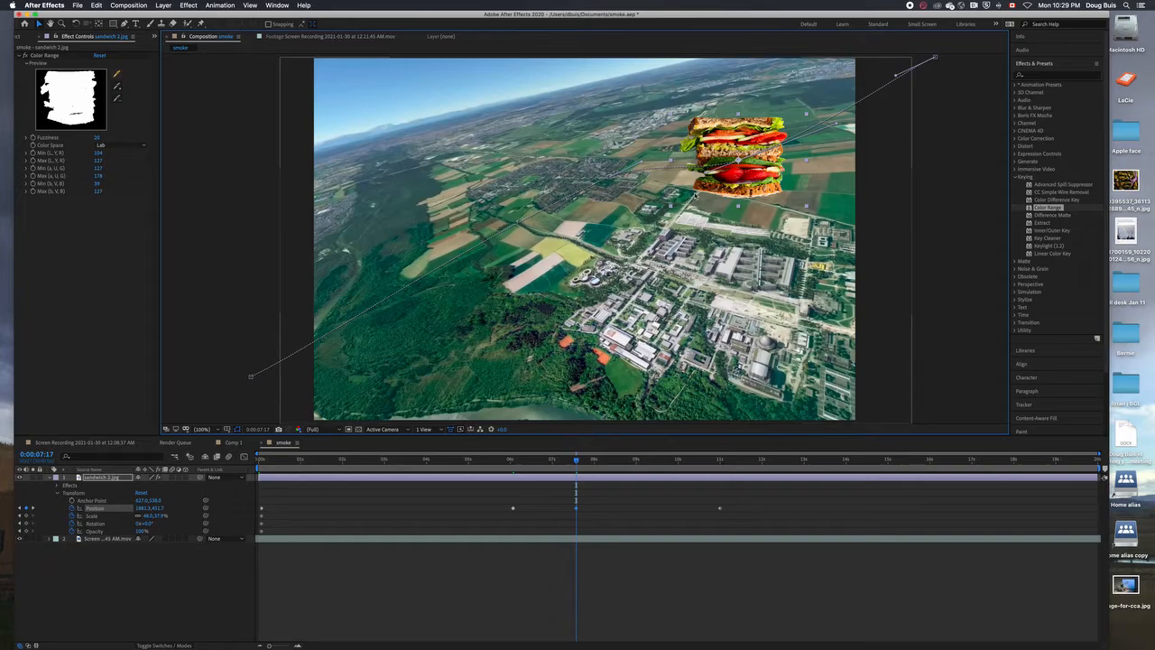
Add a Rotation keyframe for the sandwich at 0:00:00:06 and spin it to a higher rotation value at 0:00:10:20.
drag(565, 456, 268, 560)
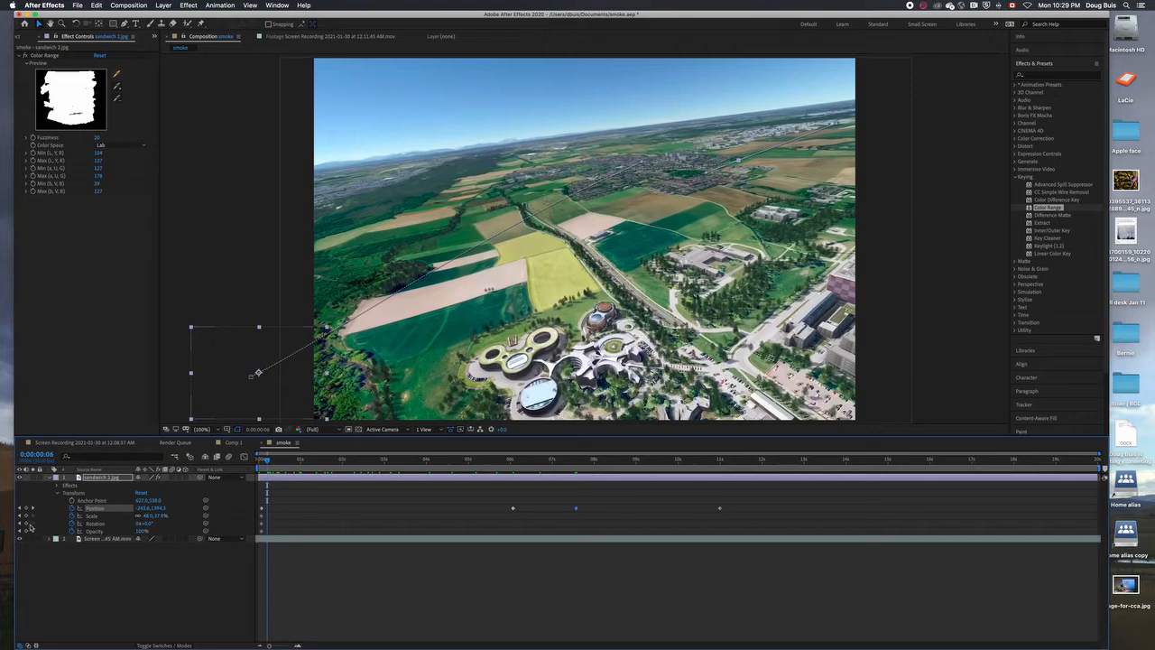
click(27, 523)
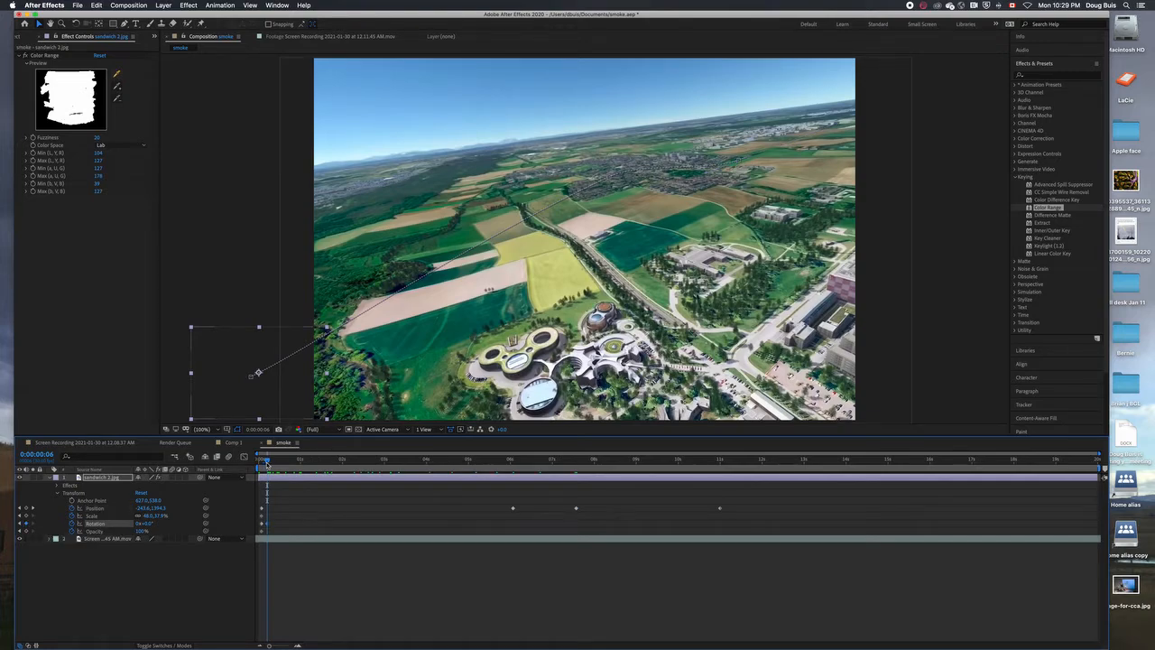
drag(268, 466, 706, 483)
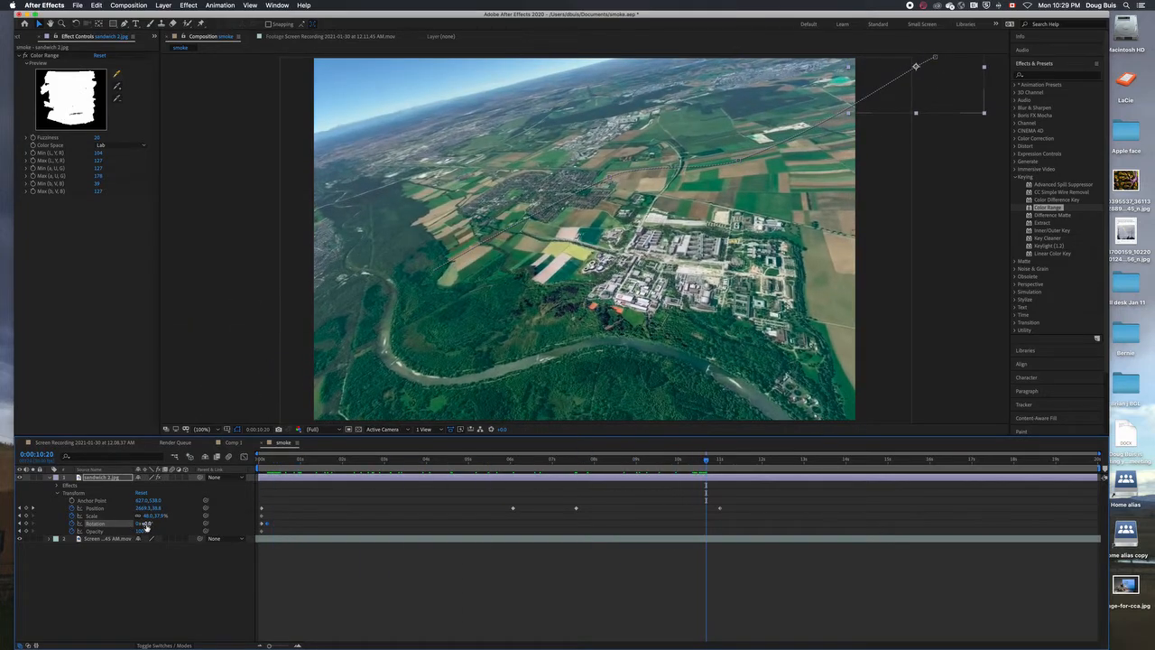
drag(145, 526, 497, 543)
Preview the spinning sandwich from the start of the composition, then return to the first frame and collapse the layer's properties.
drag(707, 461, 245, 508)
key(space)
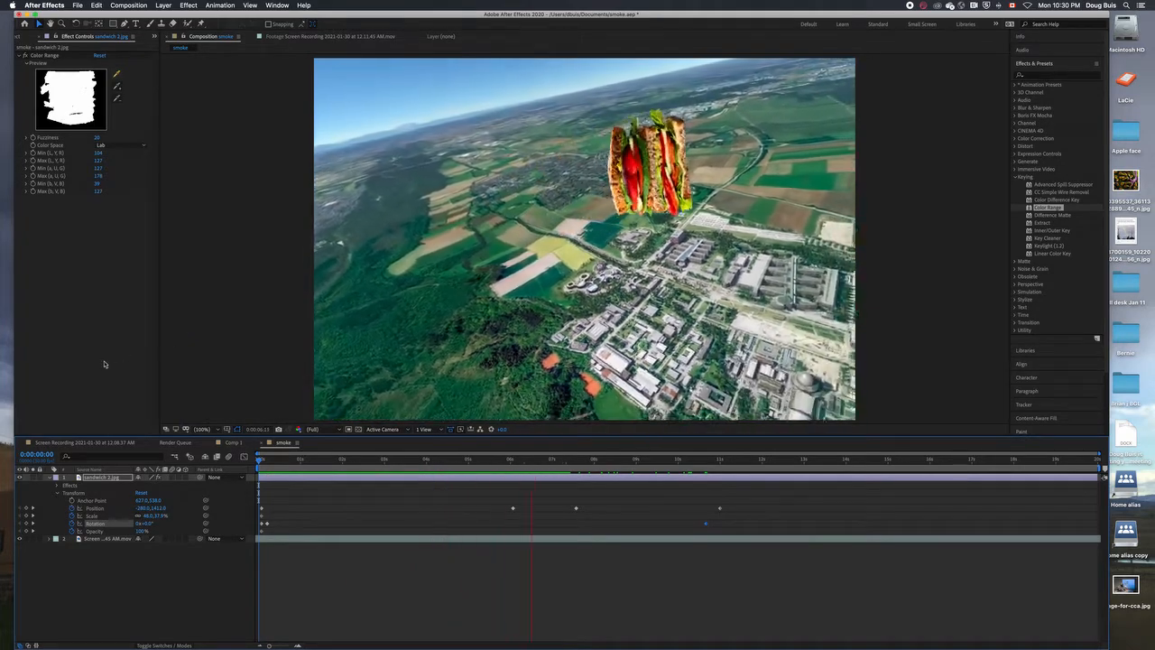
key(space)
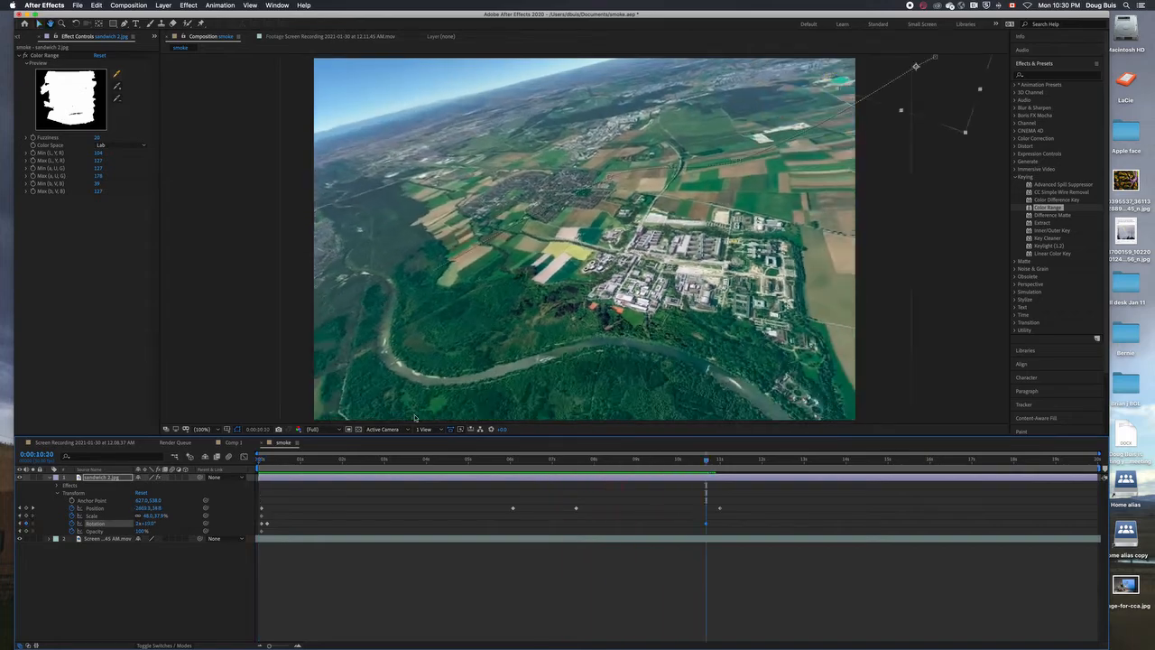
key(Home)
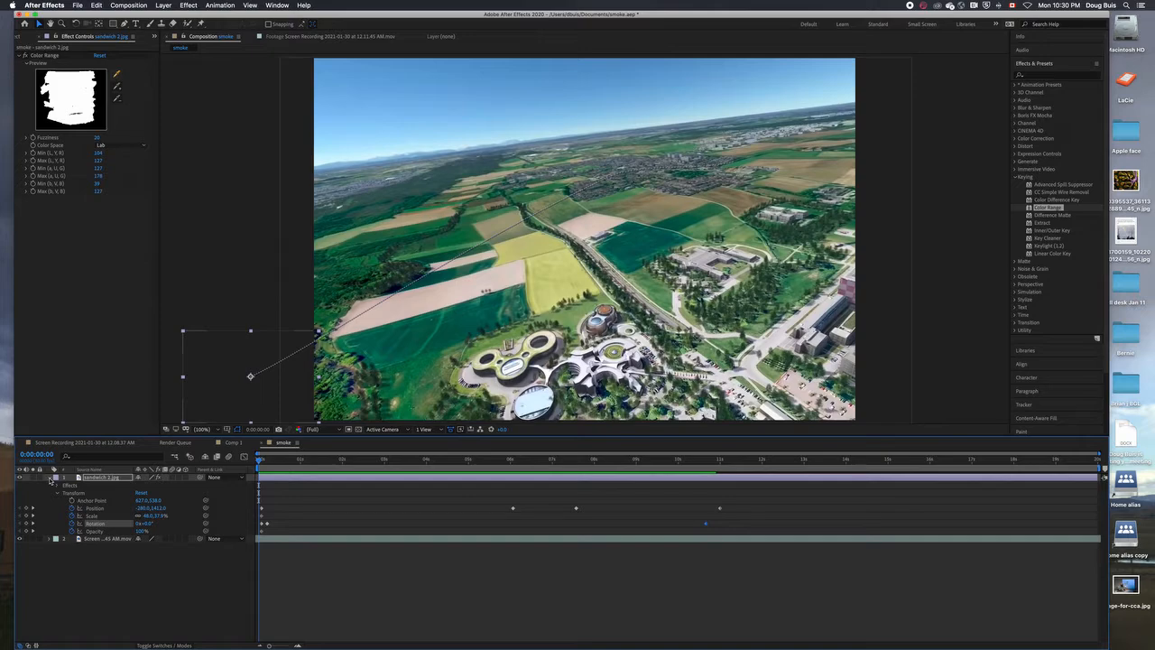
click(50, 479)
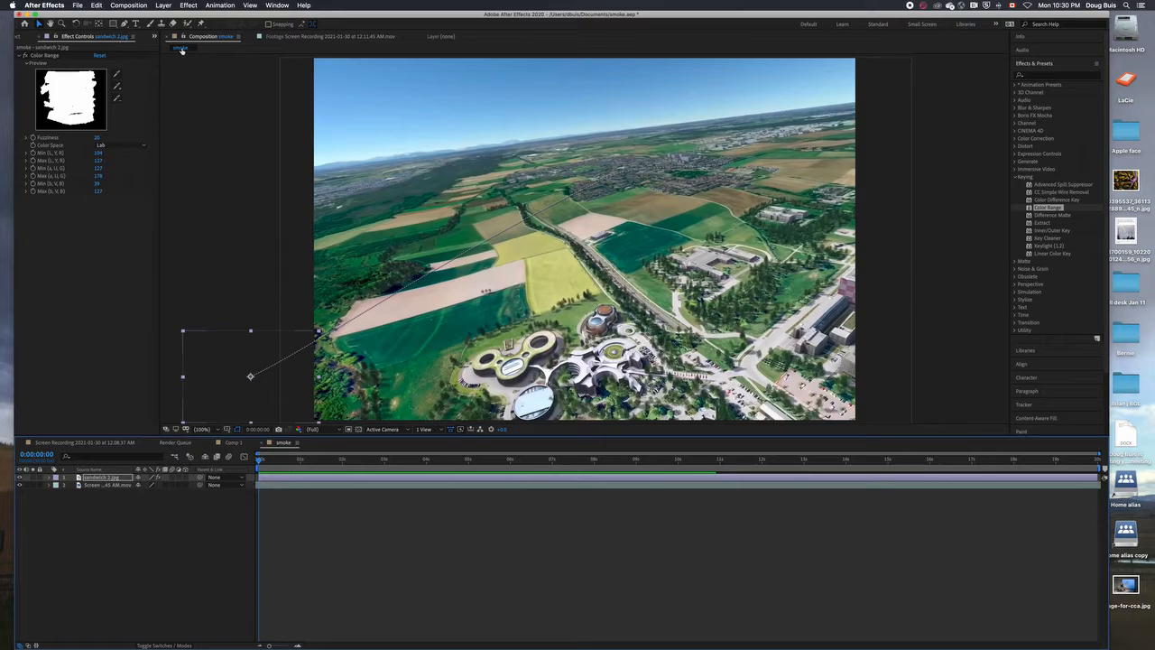
Create a composition-sized solid named smoke 1, keeping its near-black 040404 color.
click(163, 6)
mouse_move(198, 16)
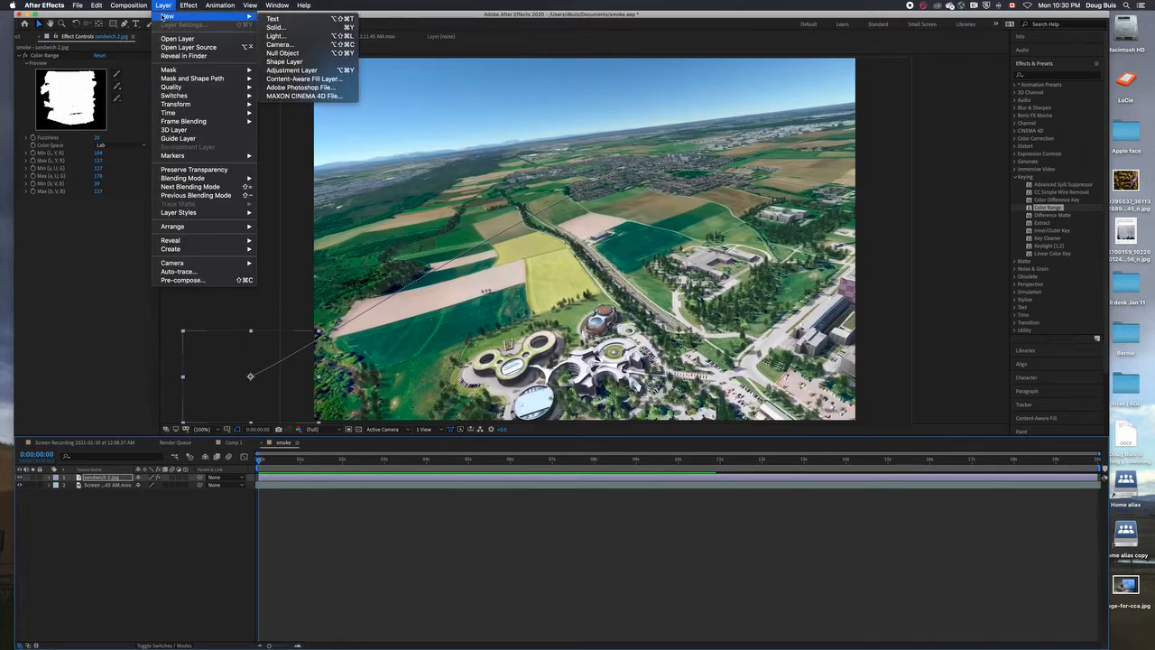
click(272, 28)
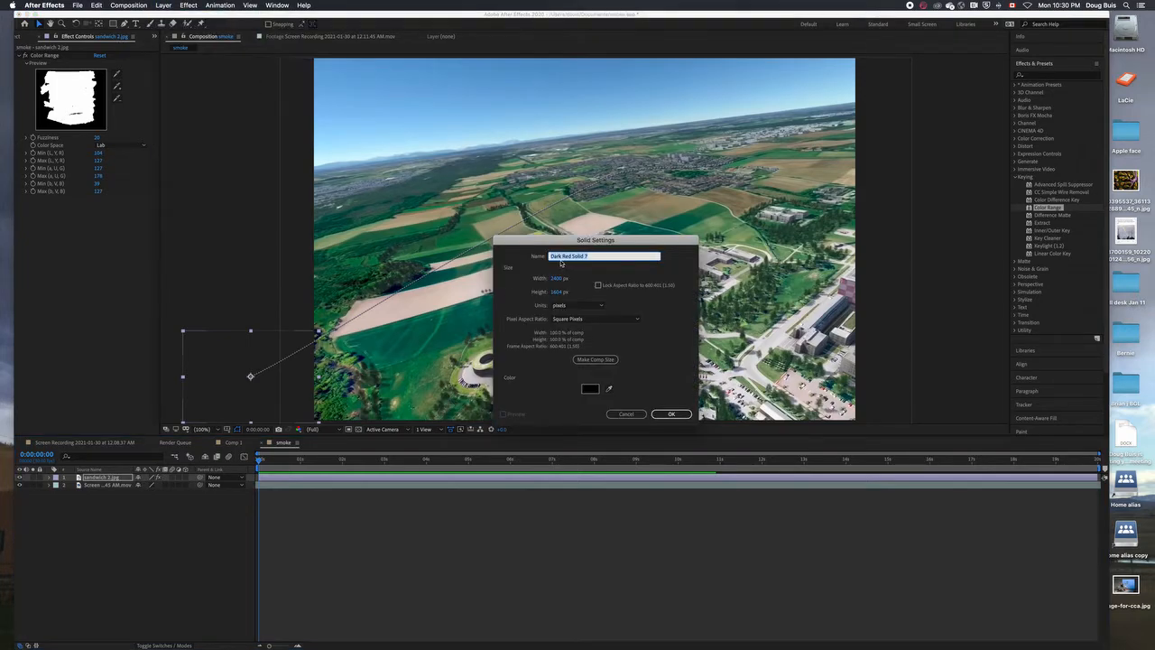
click(599, 256)
drag(596, 257, 530, 261)
text(smoke 1)
click(590, 388)
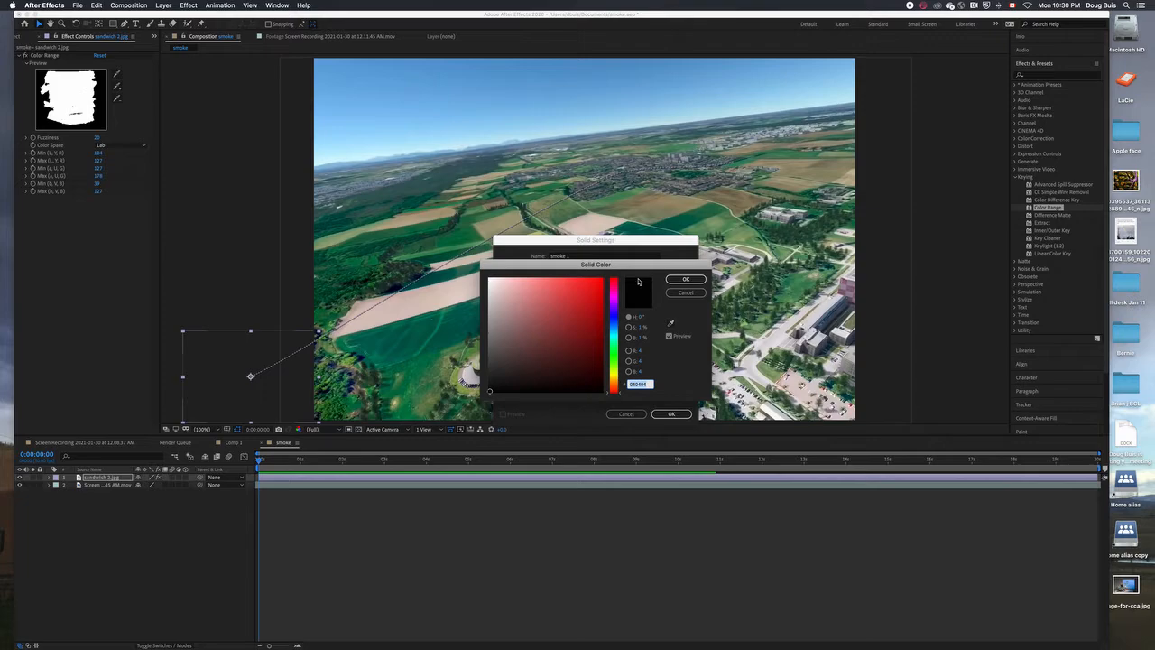
click(688, 280)
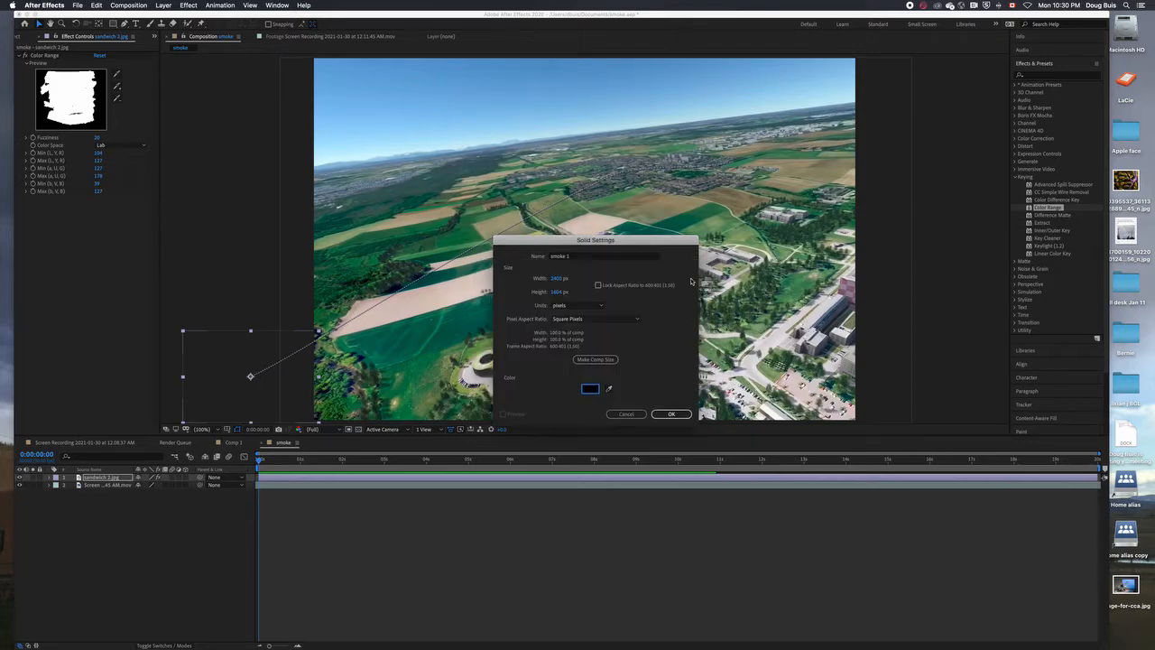
click(672, 414)
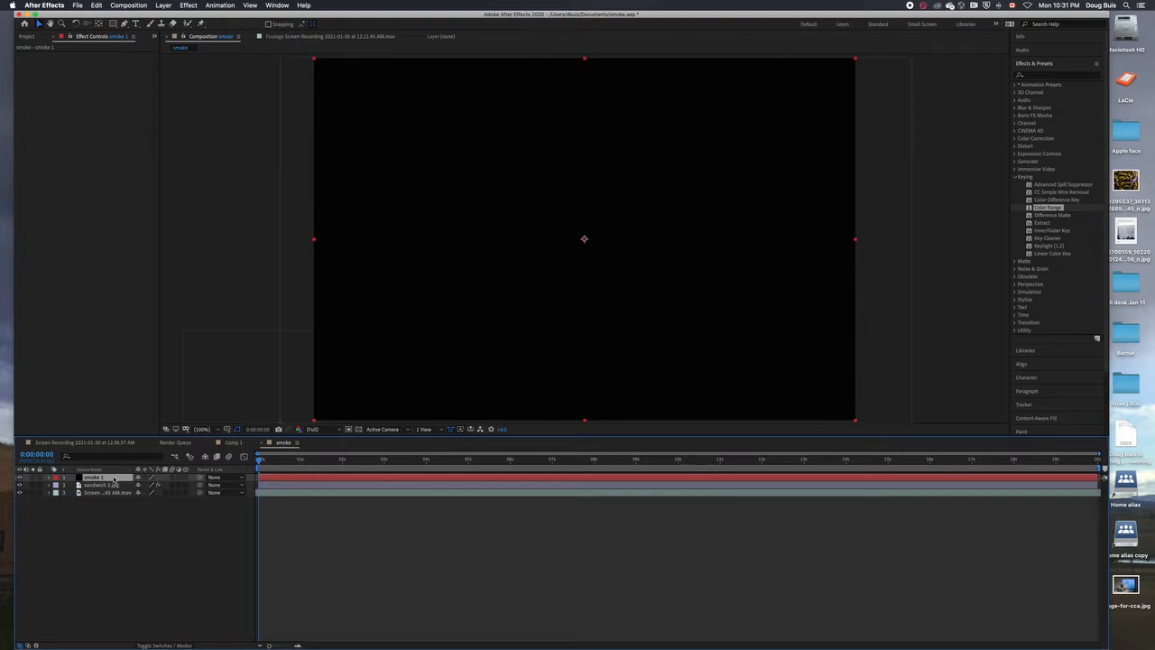
Place the smoke 1 solid below the sandwich layer and apply the Particle Playground simulation effect to it.
drag(115, 477, 106, 488)
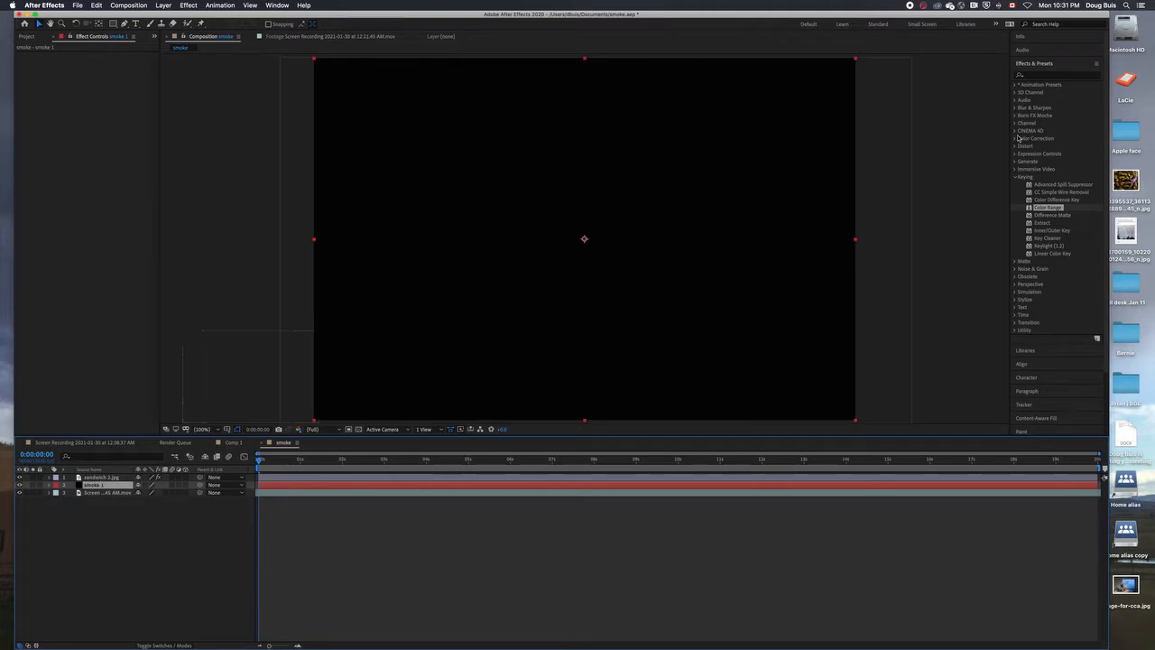
click(1015, 177)
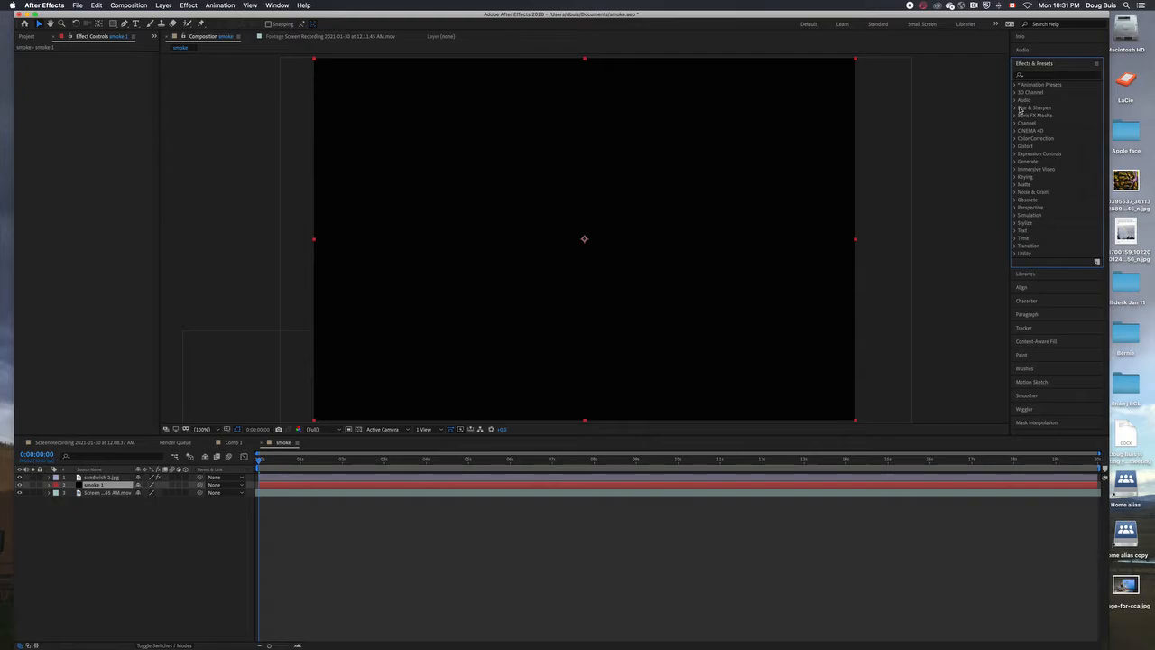
click(1015, 215)
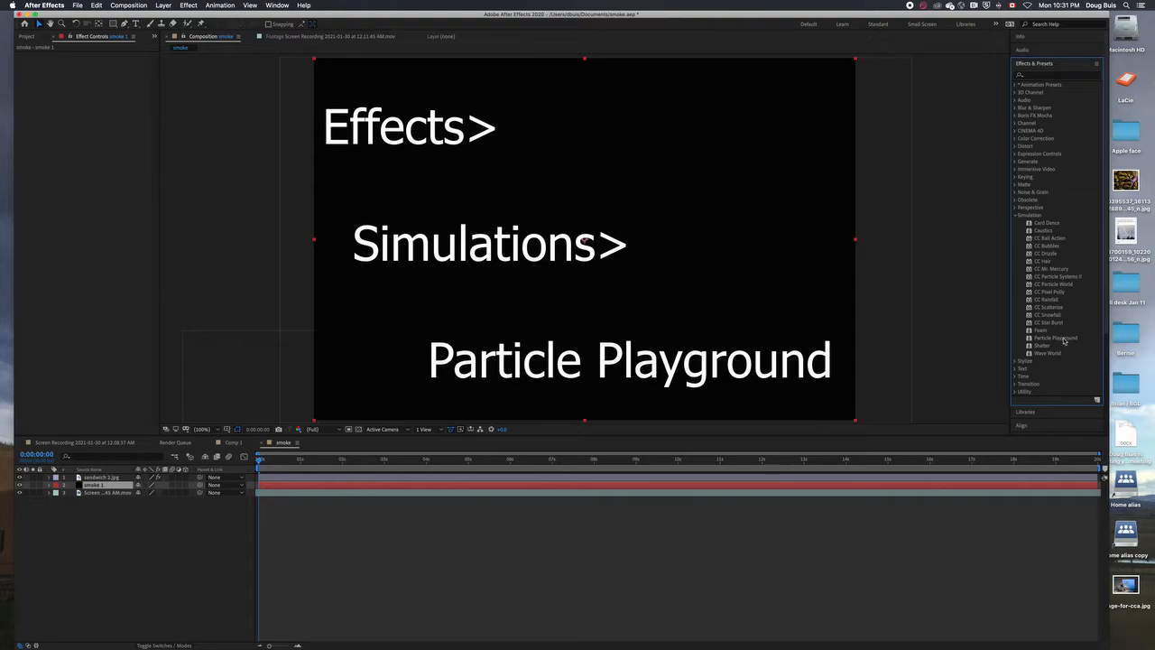
drag(1061, 339, 648, 282)
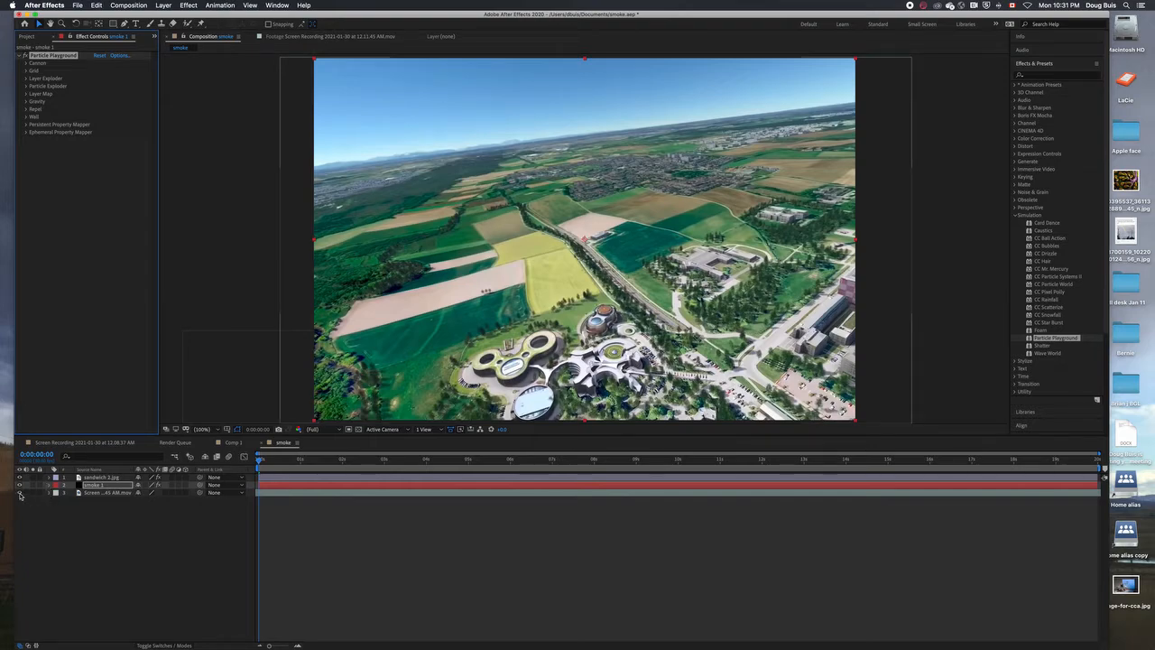
Hide the aerial recording and sandwich layers and go to 0:00:01:04 to isolate the particles.
click(19, 493)
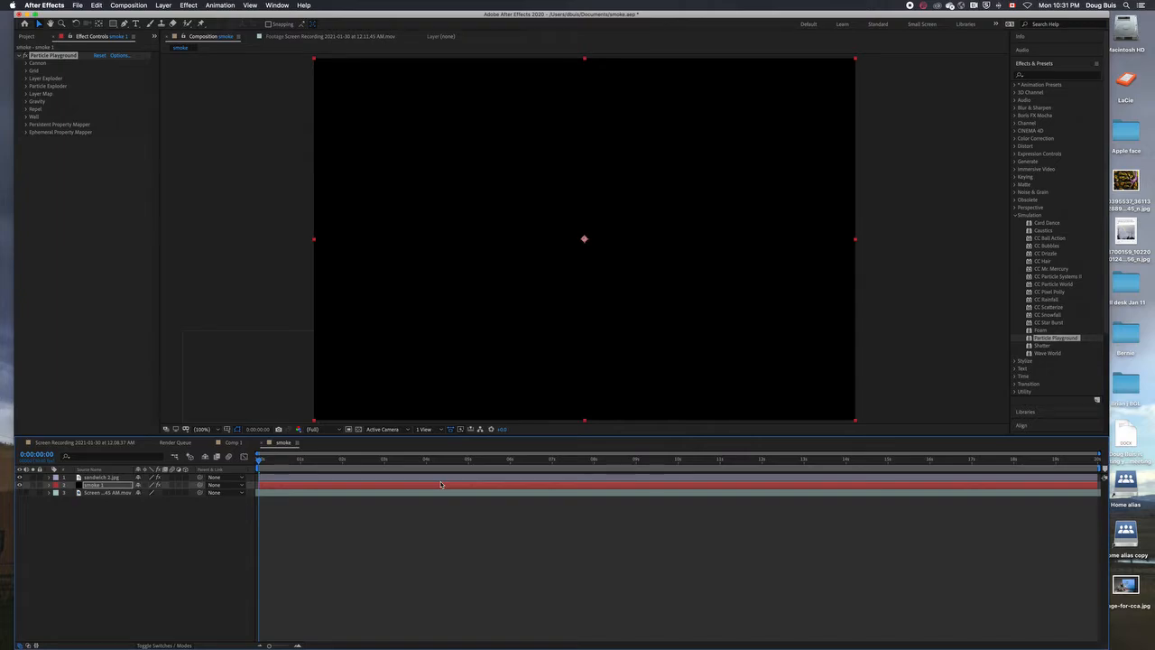
mouse_move(260, 461)
mouse_down()
mouse_move(303, 463)
mouse_move(282, 464)
mouse_up()
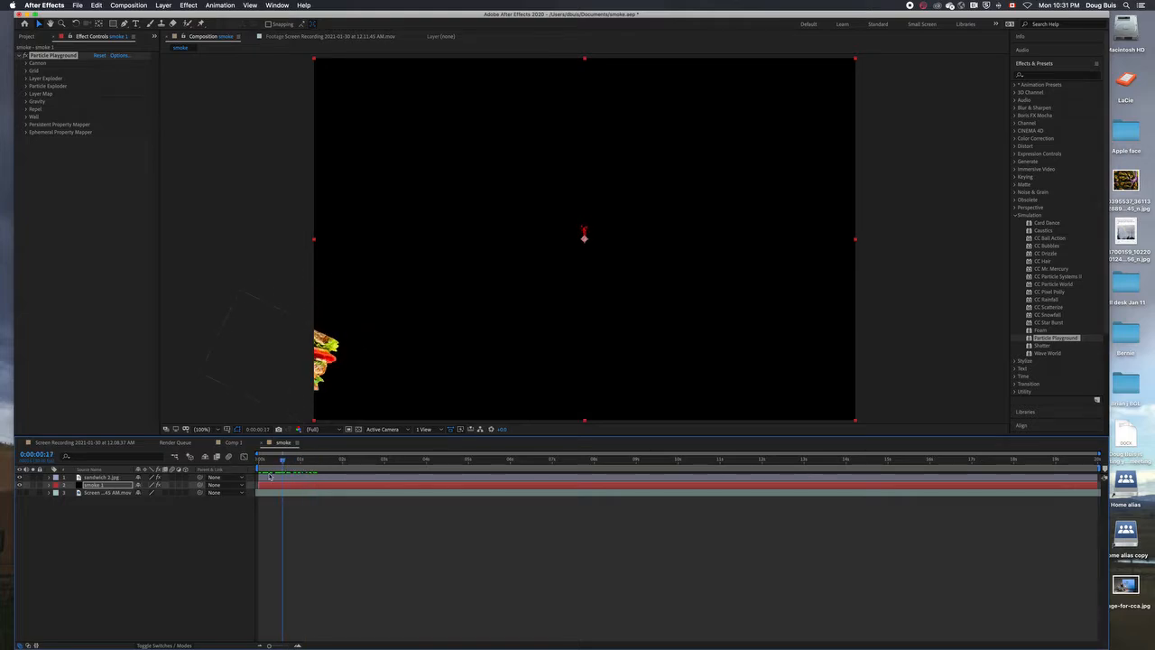
click(19, 478)
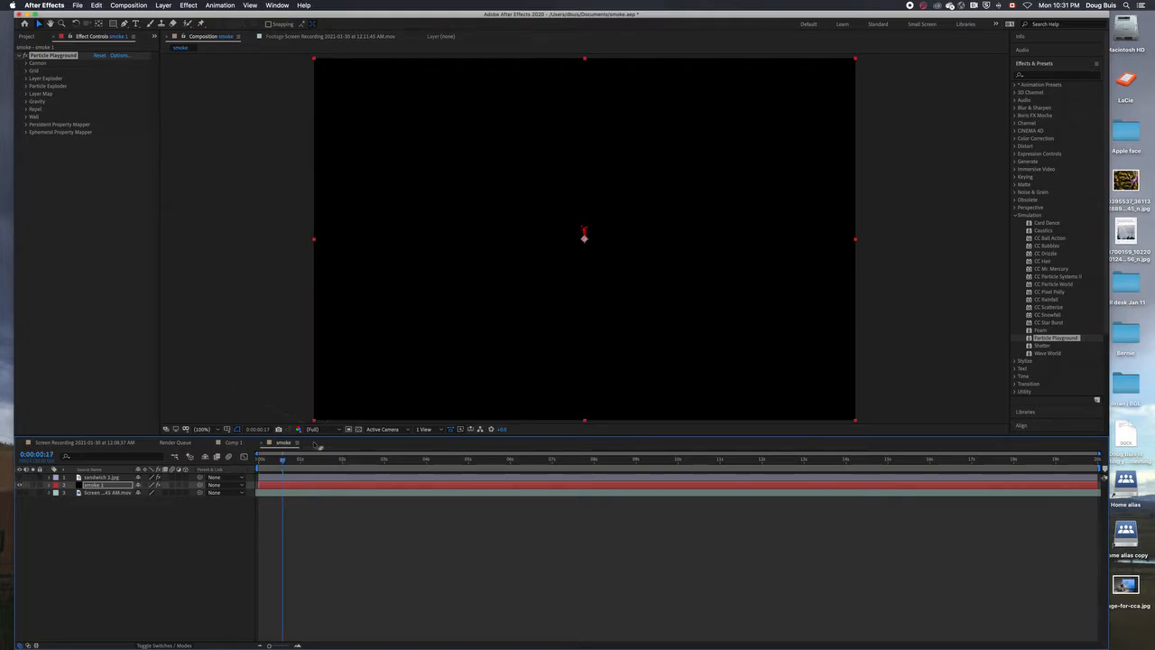
drag(282, 462, 307, 464)
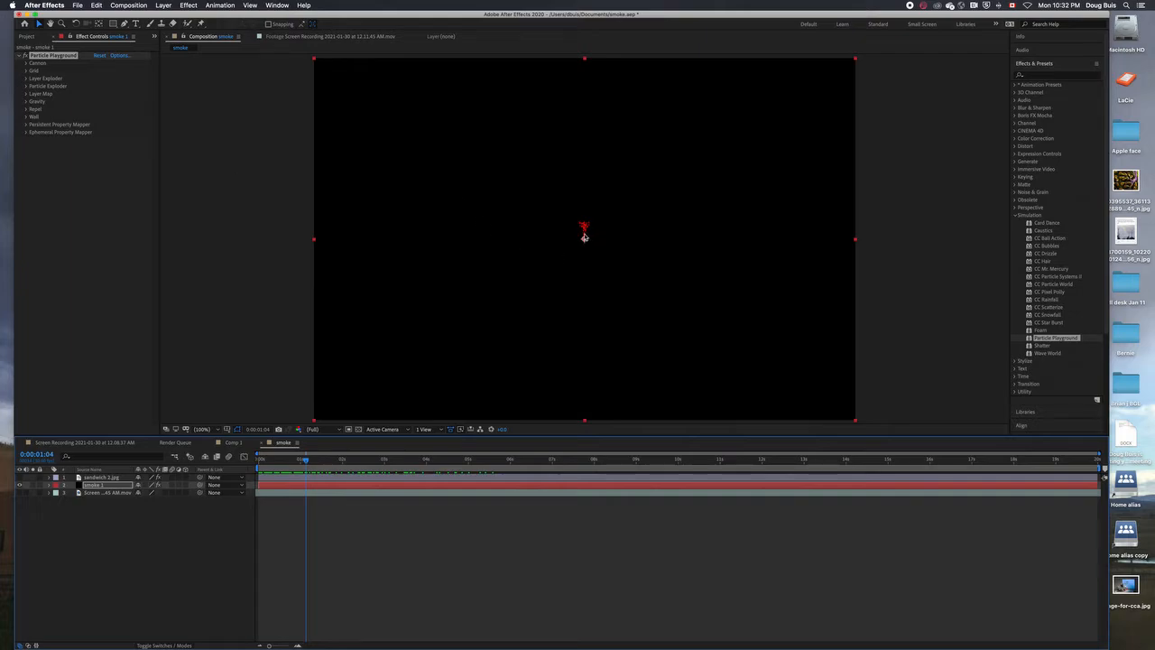
Widen the Particle Playground cannon's barrel radius to about 53.
click(26, 63)
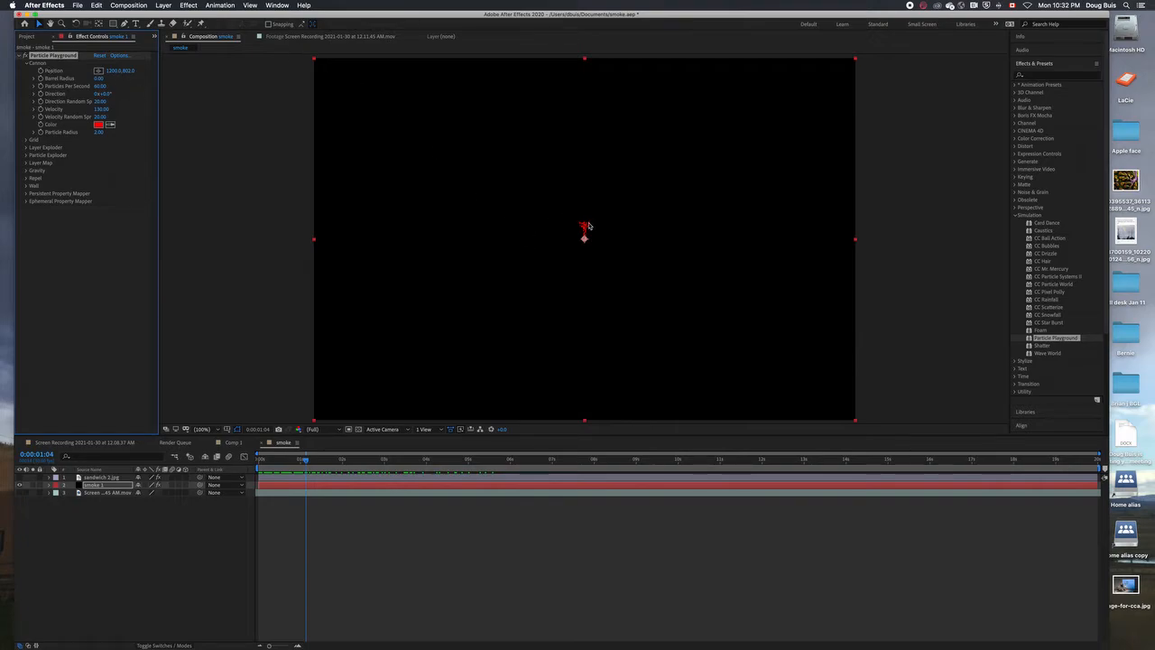
mouse_move(133, 71)
mouse_down()
mouse_move(148, 71)
mouse_move(45, 76)
mouse_move(116, 82)
mouse_up()
drag(105, 79, 123, 82)
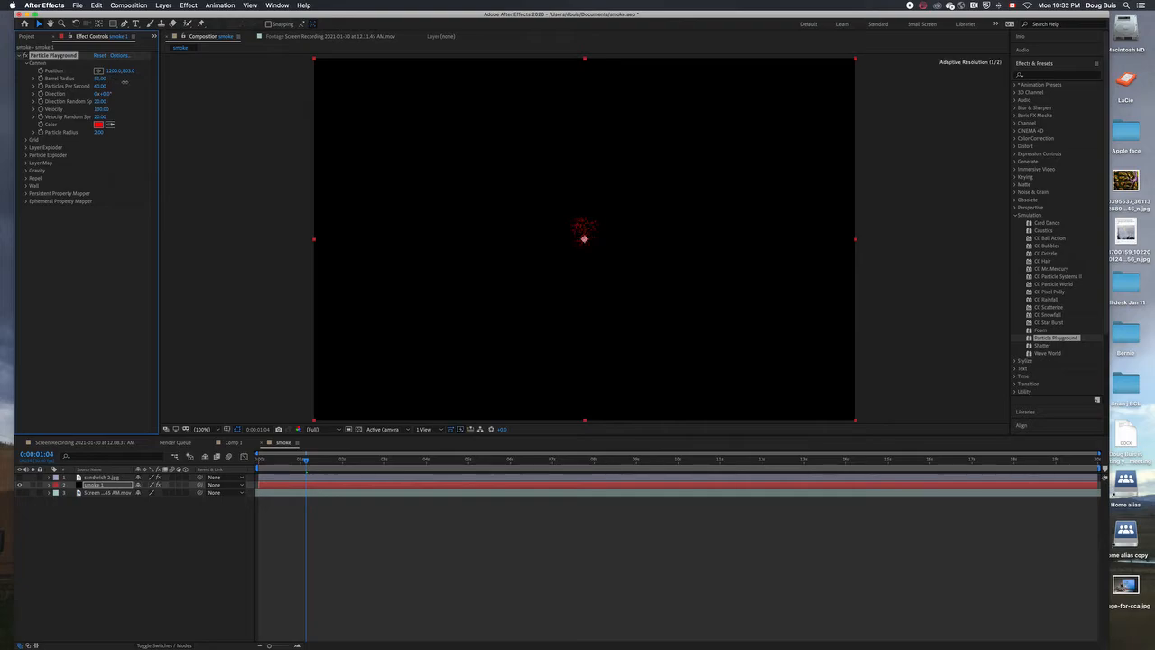
Raise the cannon's particles per second to 191, checking the emission at about 0:00:00:15.
drag(307, 461, 278, 493)
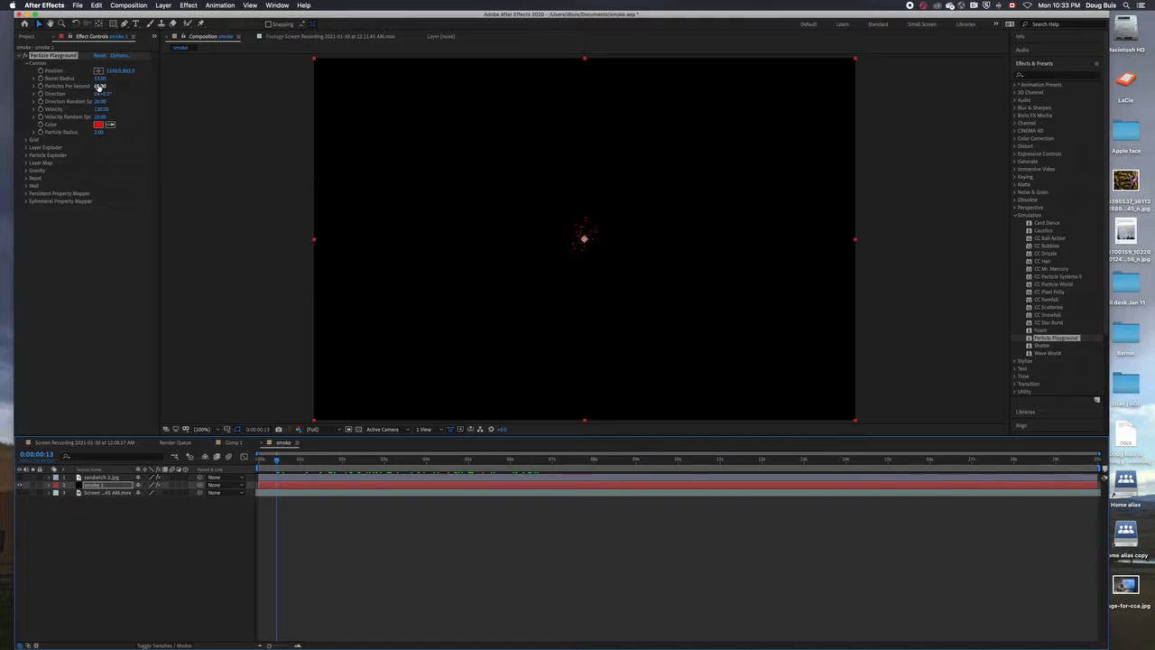
drag(104, 89, 135, 91)
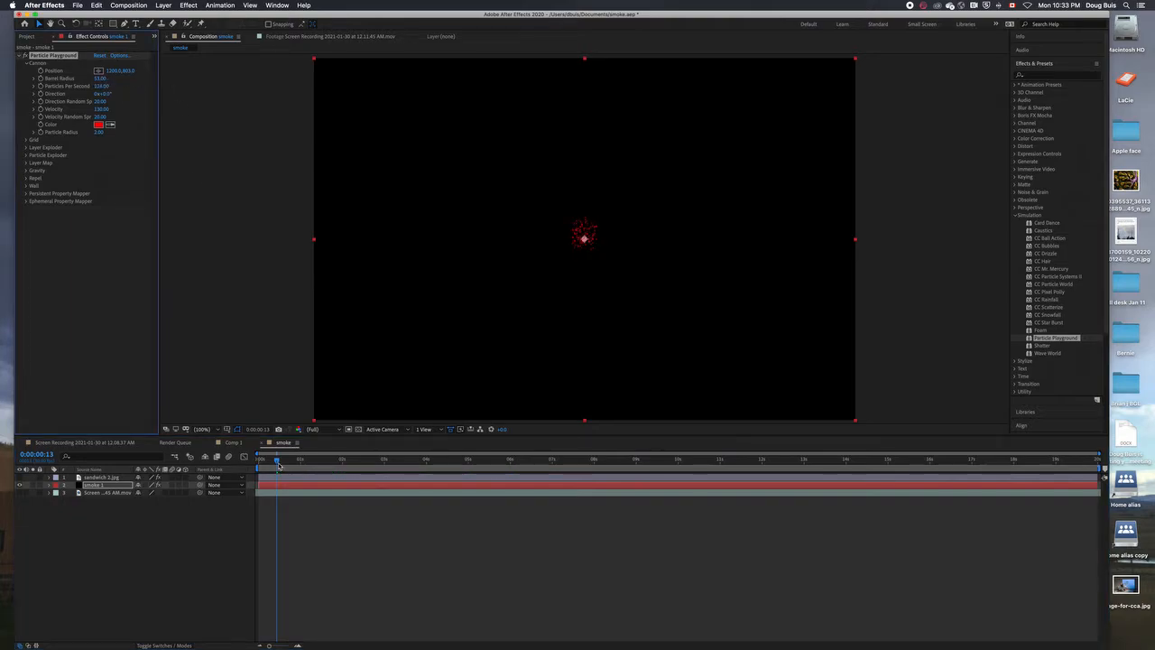
mouse_move(278, 463)
mouse_down()
mouse_move(497, 470)
mouse_move(280, 480)
mouse_up()
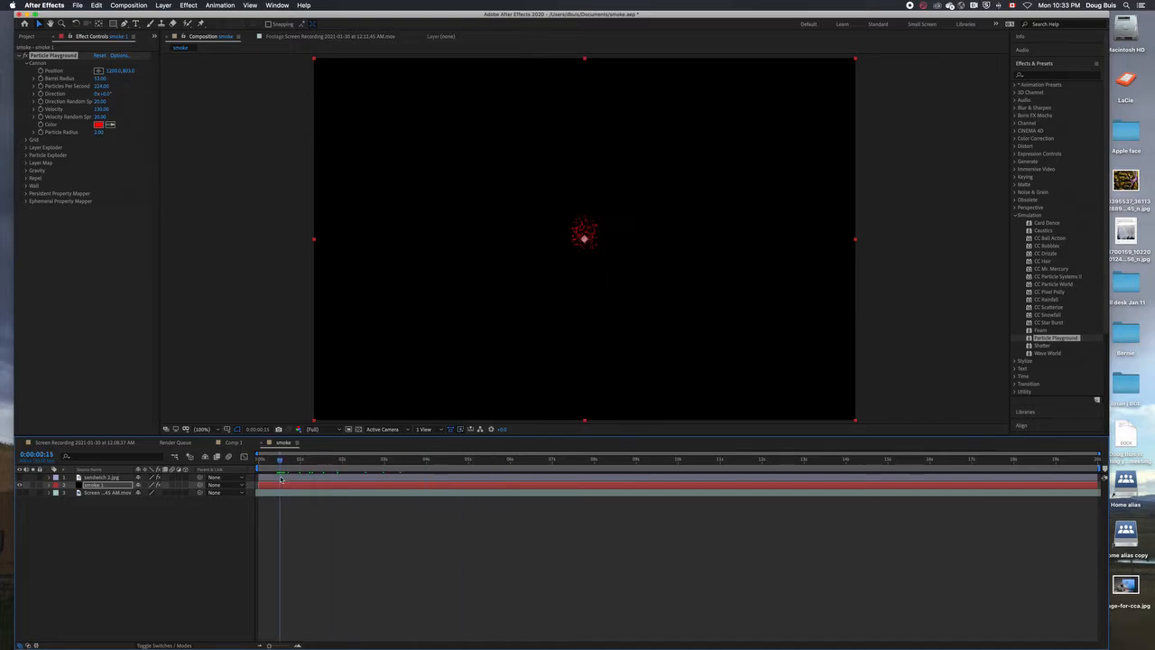
click(103, 86)
text(150)
key(Return)
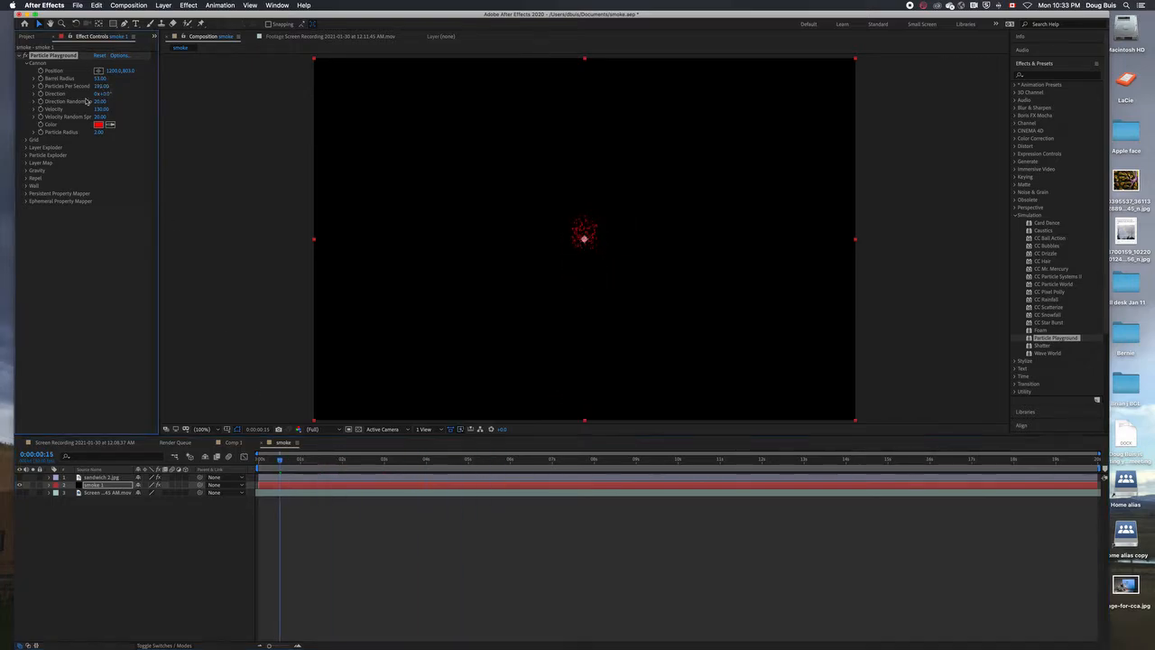
At 0:00:04:11, tilt the cannon slightly and set direction random spread to 36, velocity random spread to 28 and particle radius to 5.
mouse_move(106, 95)
mouse_down()
mouse_move(206, 108)
mouse_move(106, 94)
mouse_up()
drag(283, 462, 443, 480)
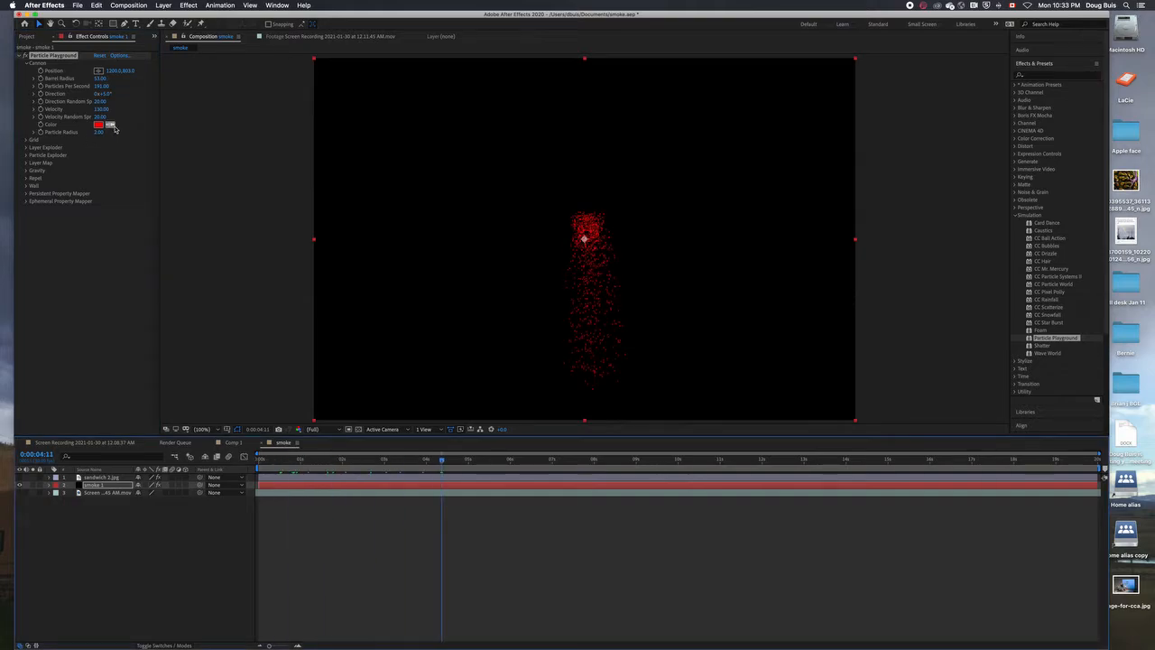
drag(100, 103, 120, 105)
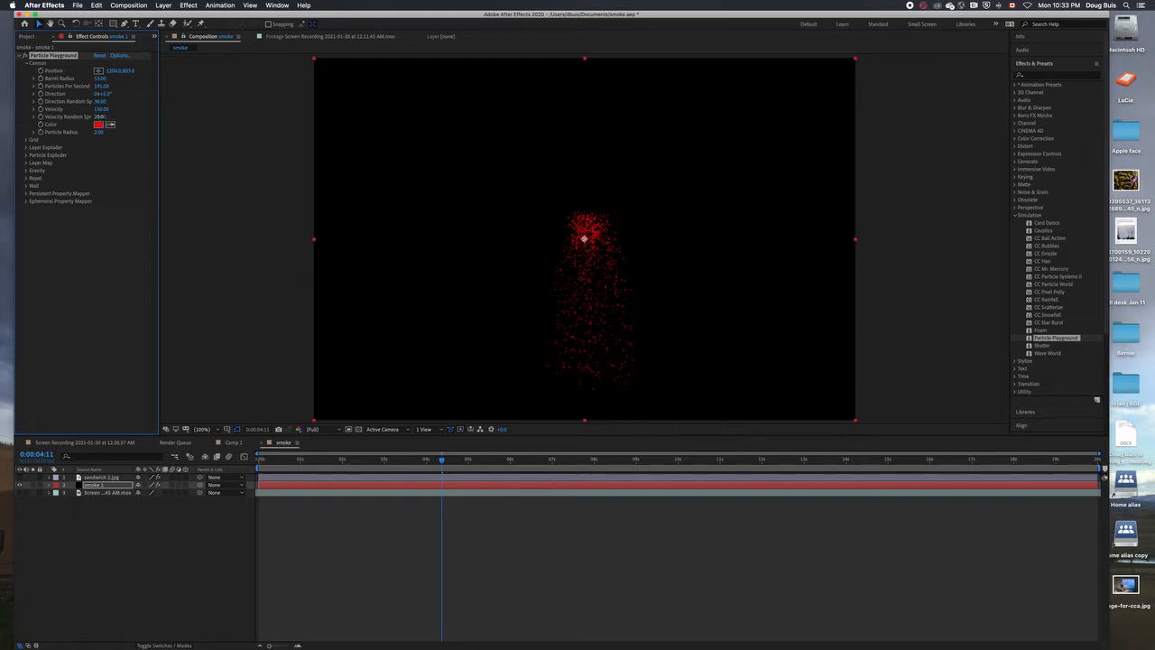
mouse_move(101, 116)
mouse_down()
mouse_move(160, 124)
mouse_move(98, 132)
mouse_up()
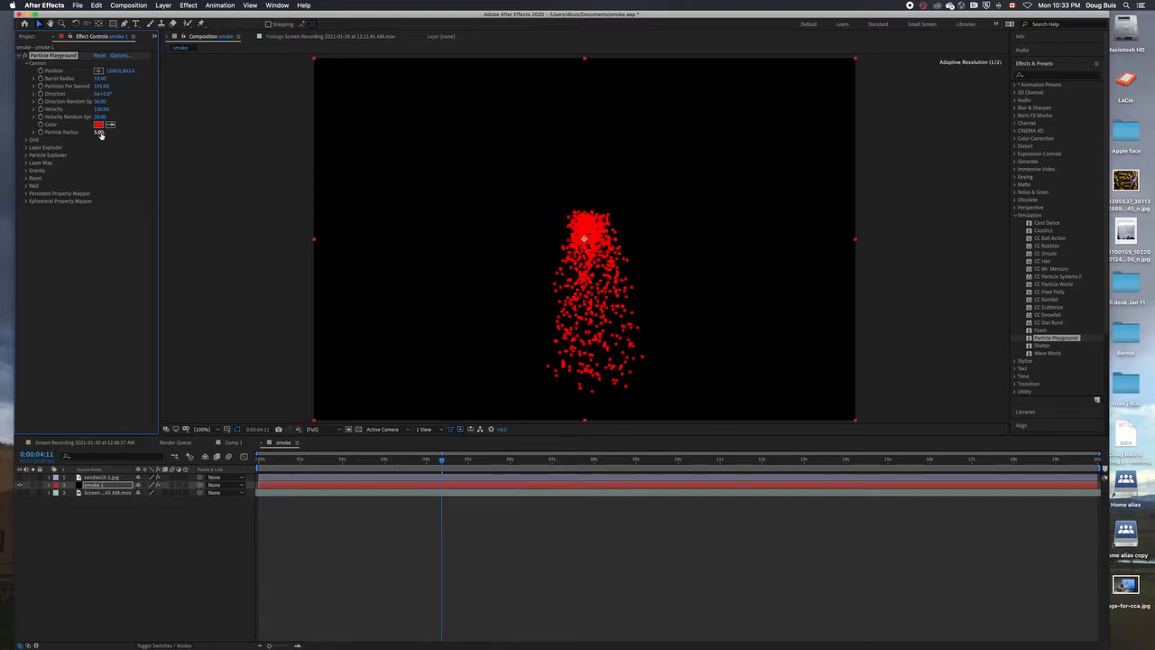
Change the cannon's particle color to white and preview the particle stream.
click(98, 124)
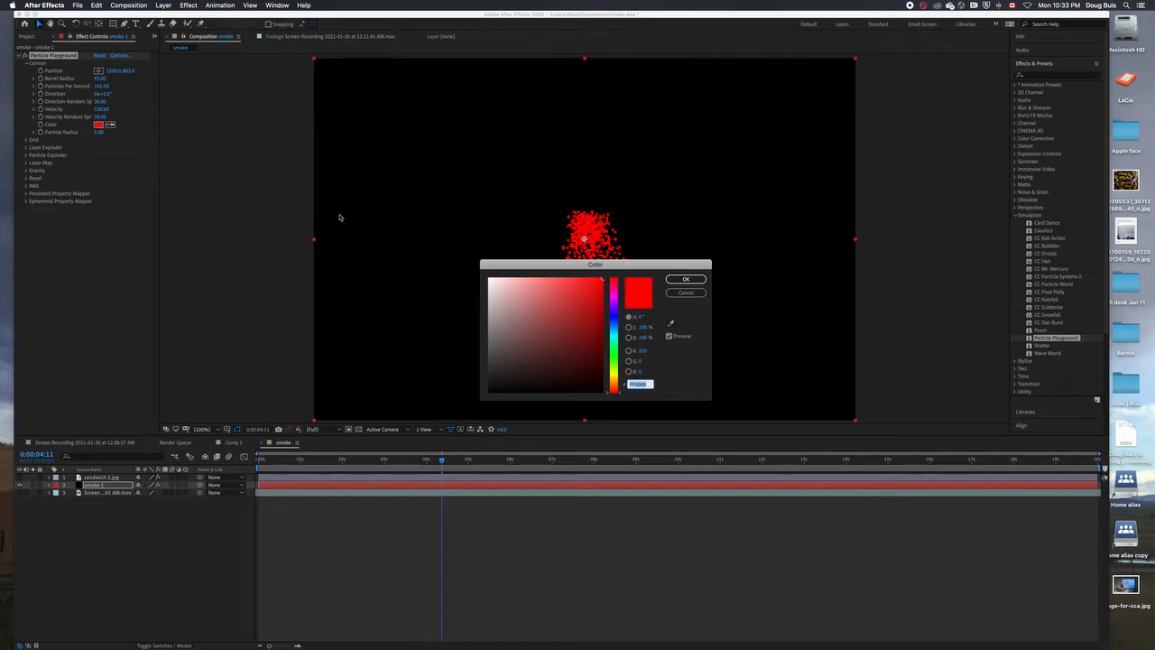
click(488, 278)
click(685, 279)
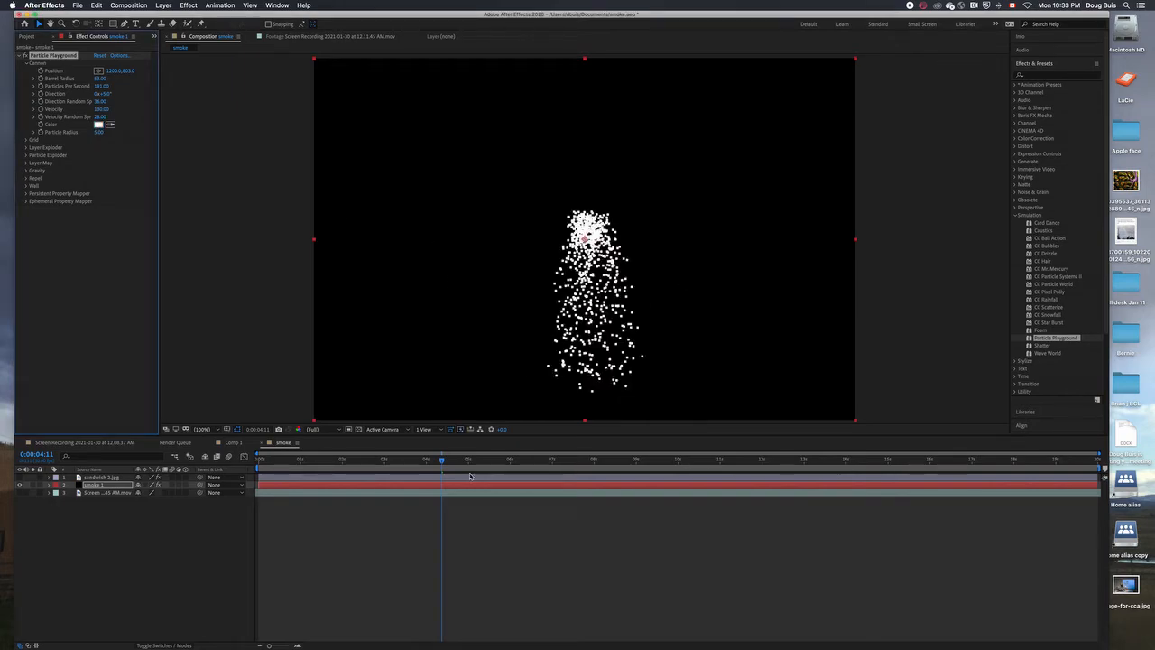
key(space)
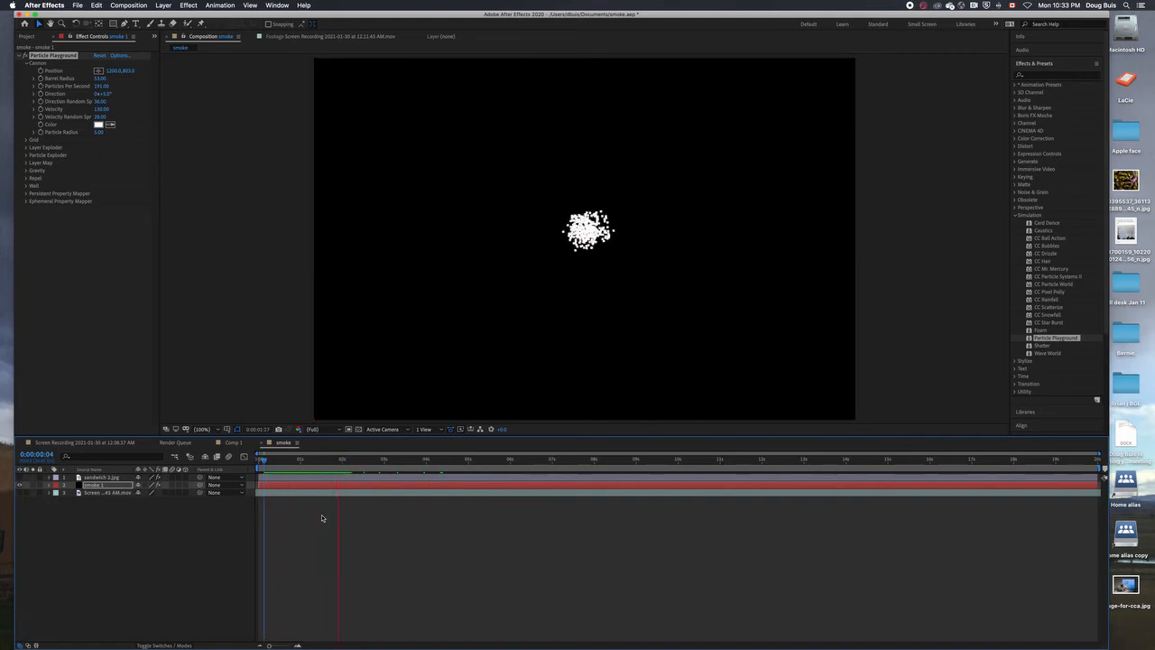
key(space)
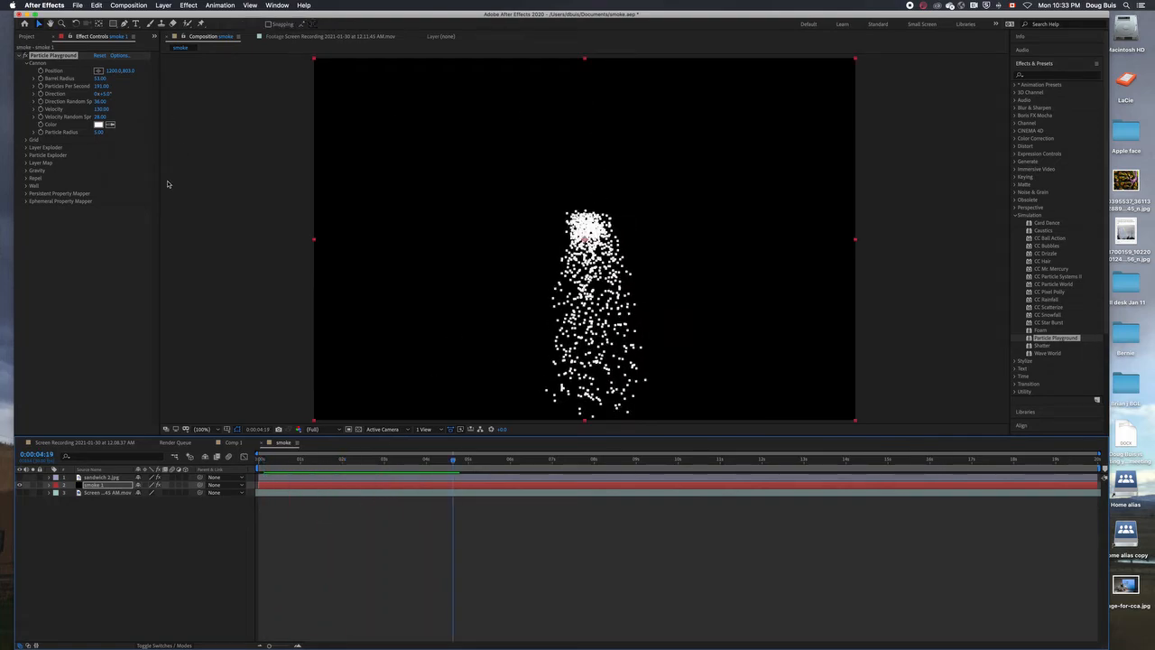
Set the gravity direction to 350° and move the cannon down to about 1204, 1343, then preview the rising particles.
click(26, 171)
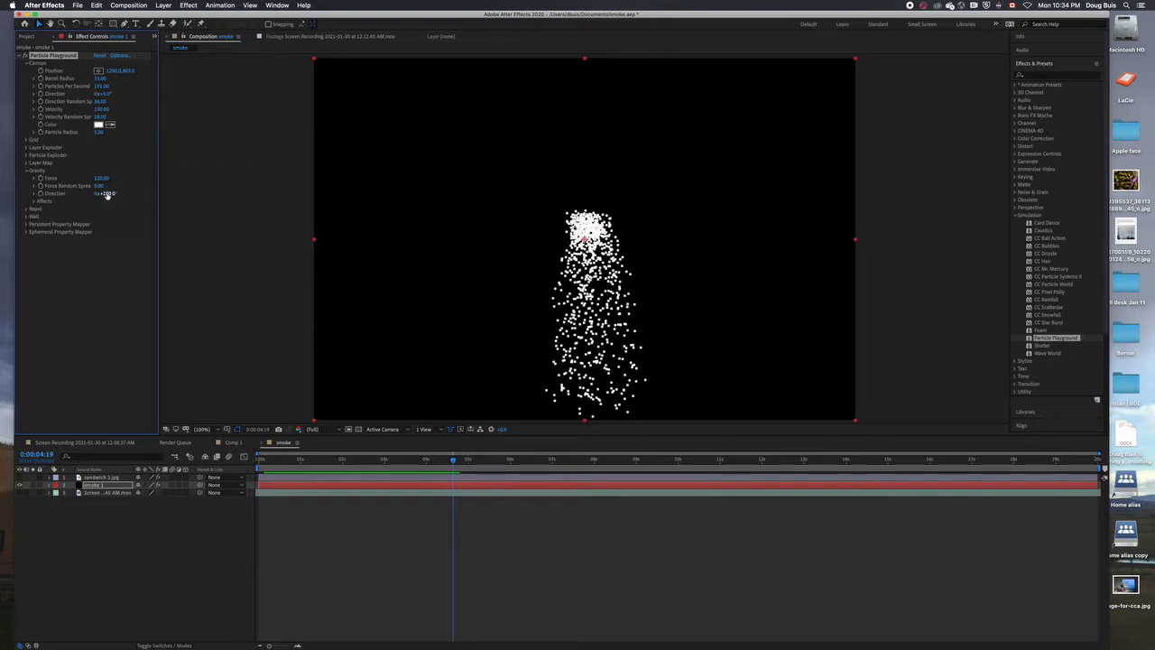
drag(106, 194, 175, 188)
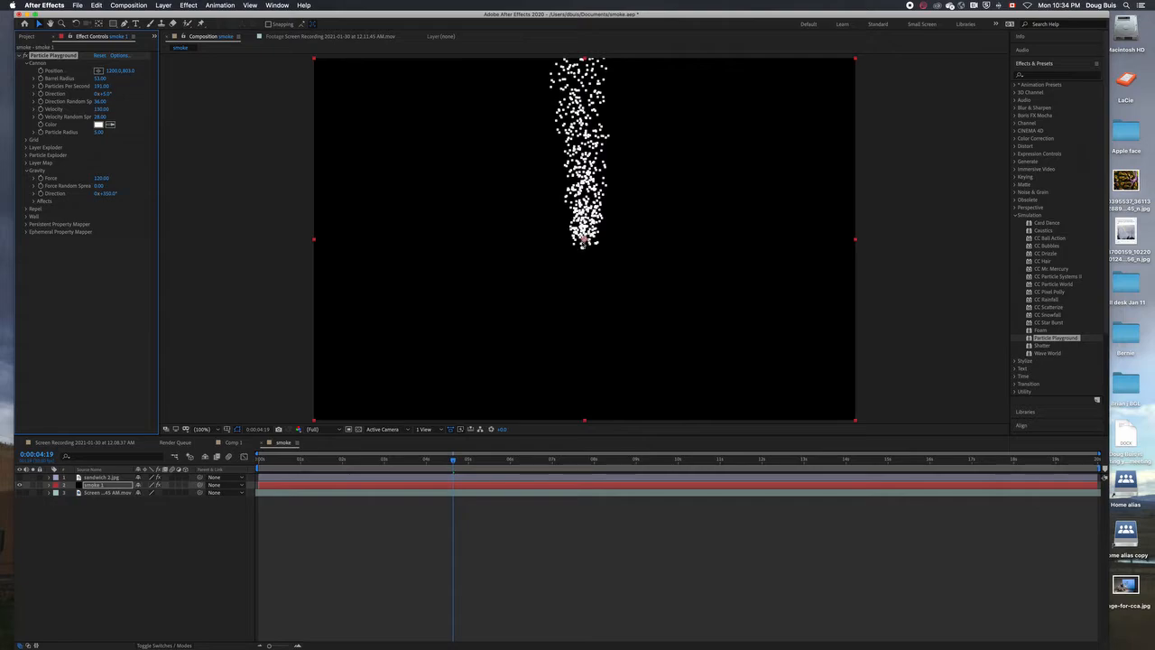
drag(585, 240, 585, 366)
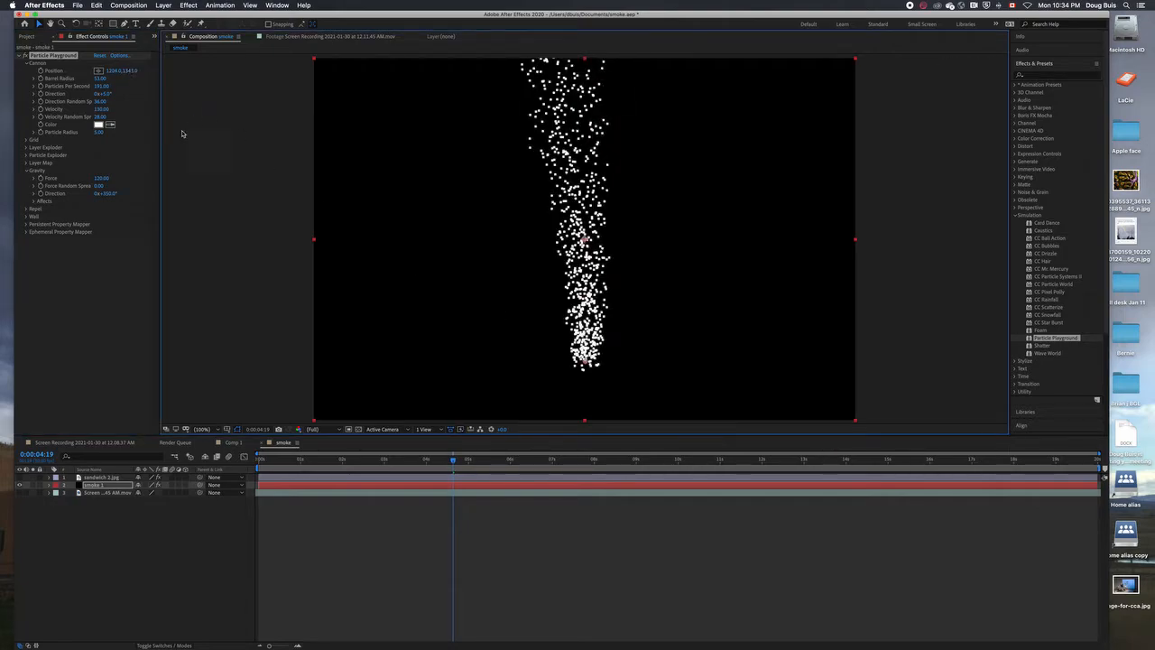
key(space)
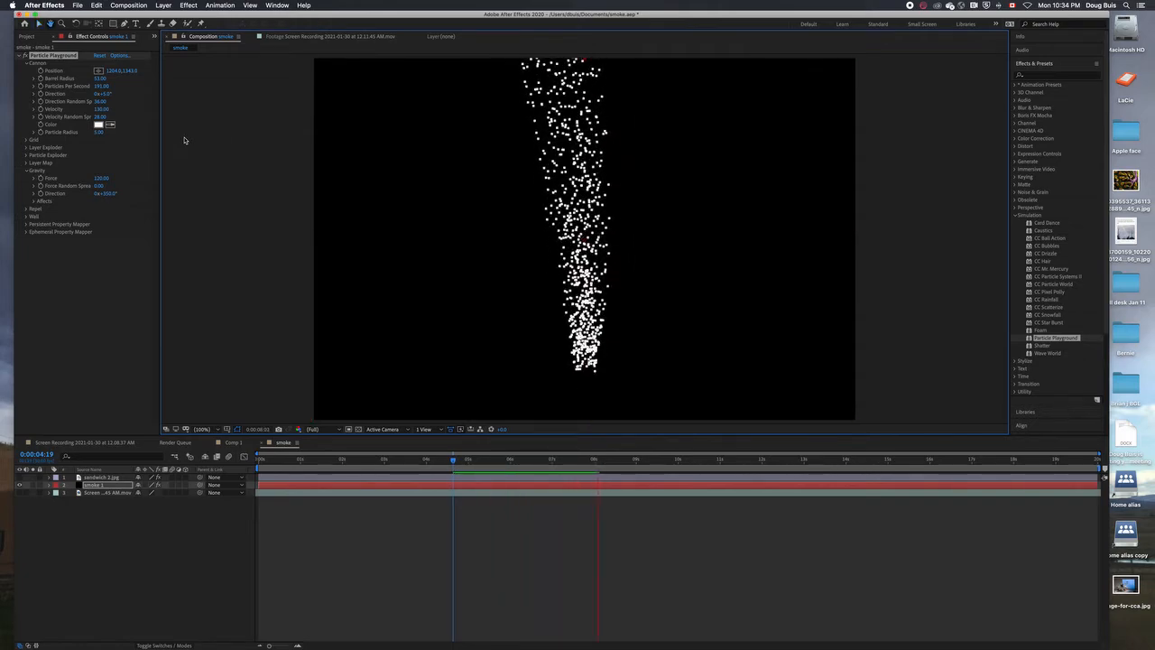
key(space)
Enlarge the particle radius to about 15 and lower the gravity force to 9, then preview the stream.
click(98, 133)
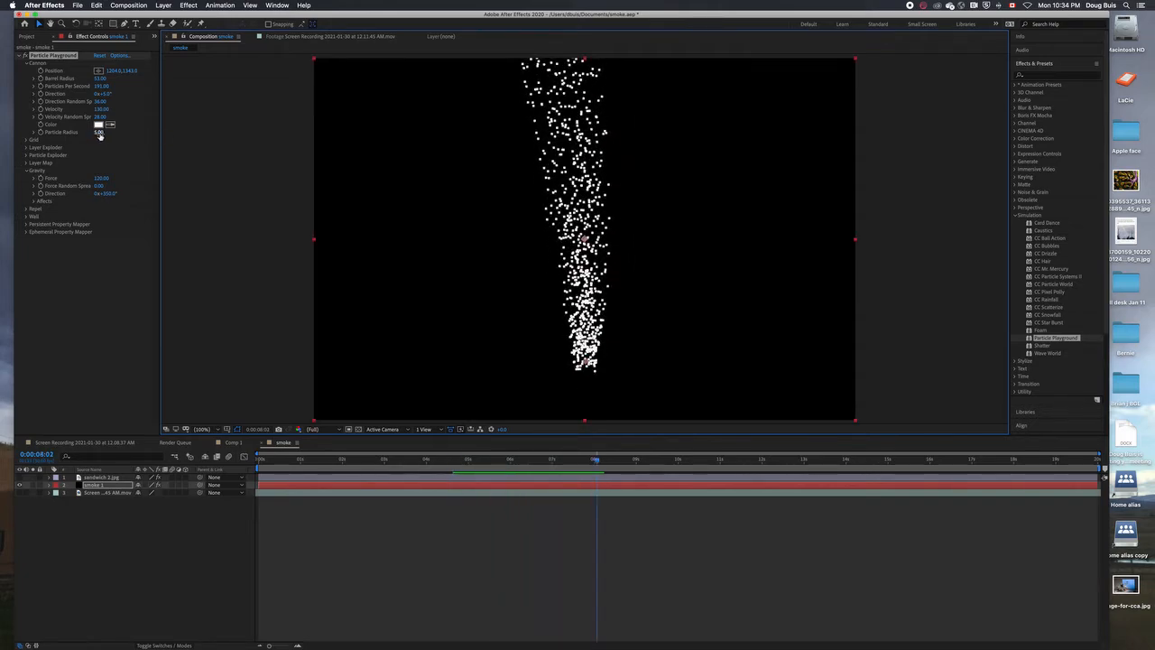
text(10)
key(Return)
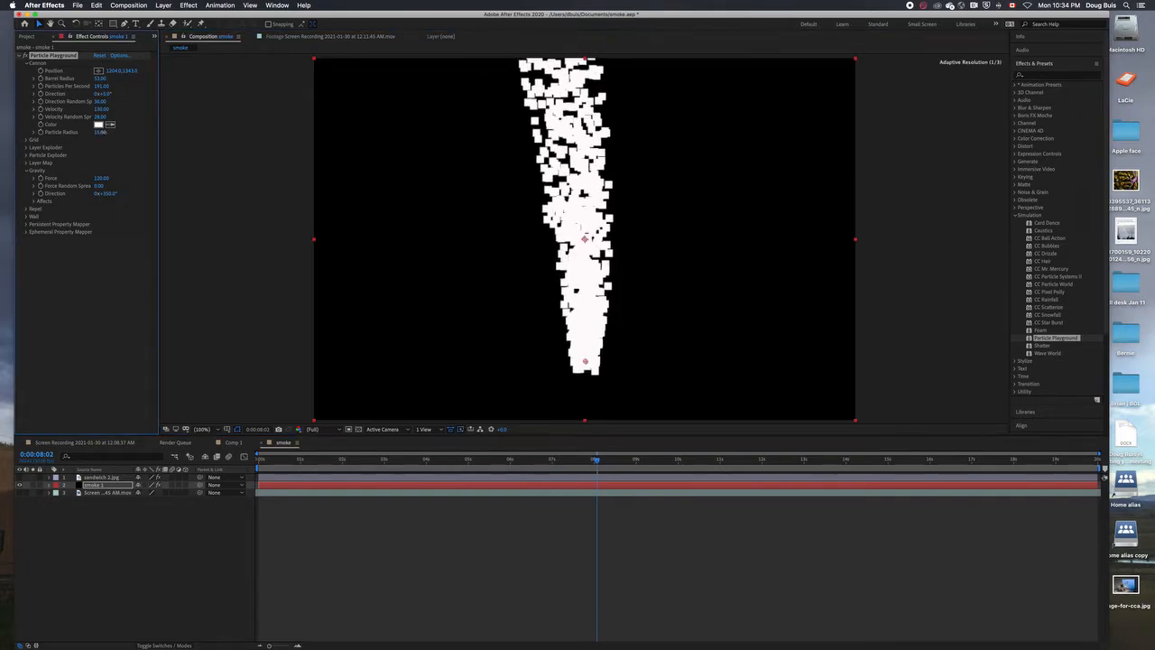
click(101, 177)
text(333)
key(Return)
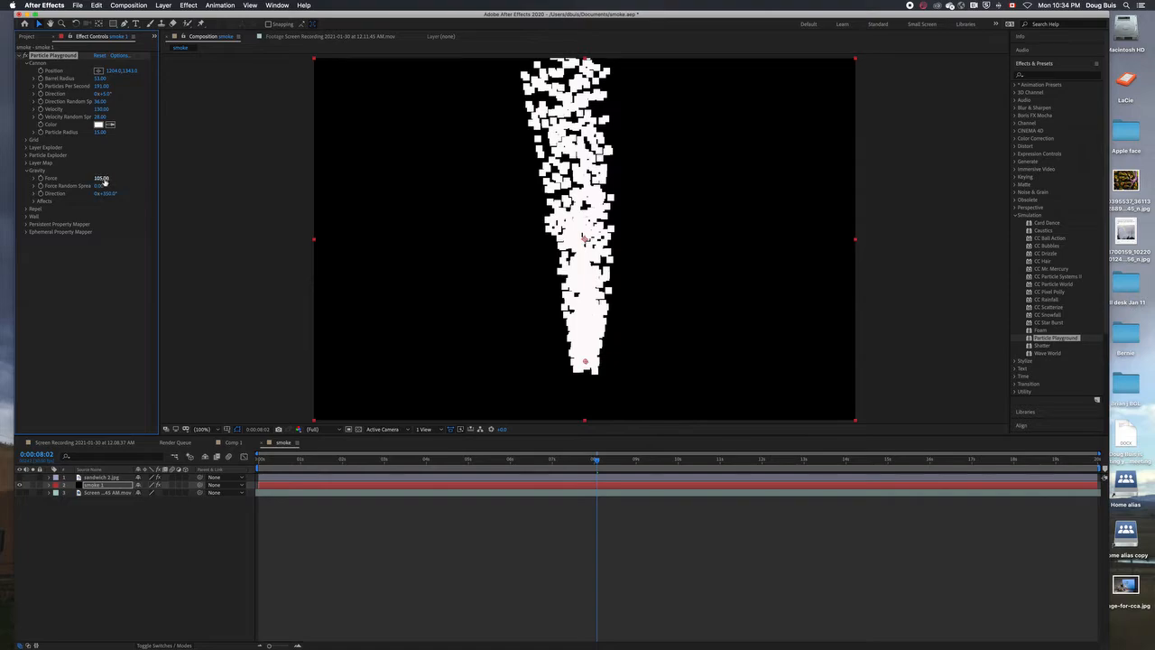
drag(99, 178, 57, 177)
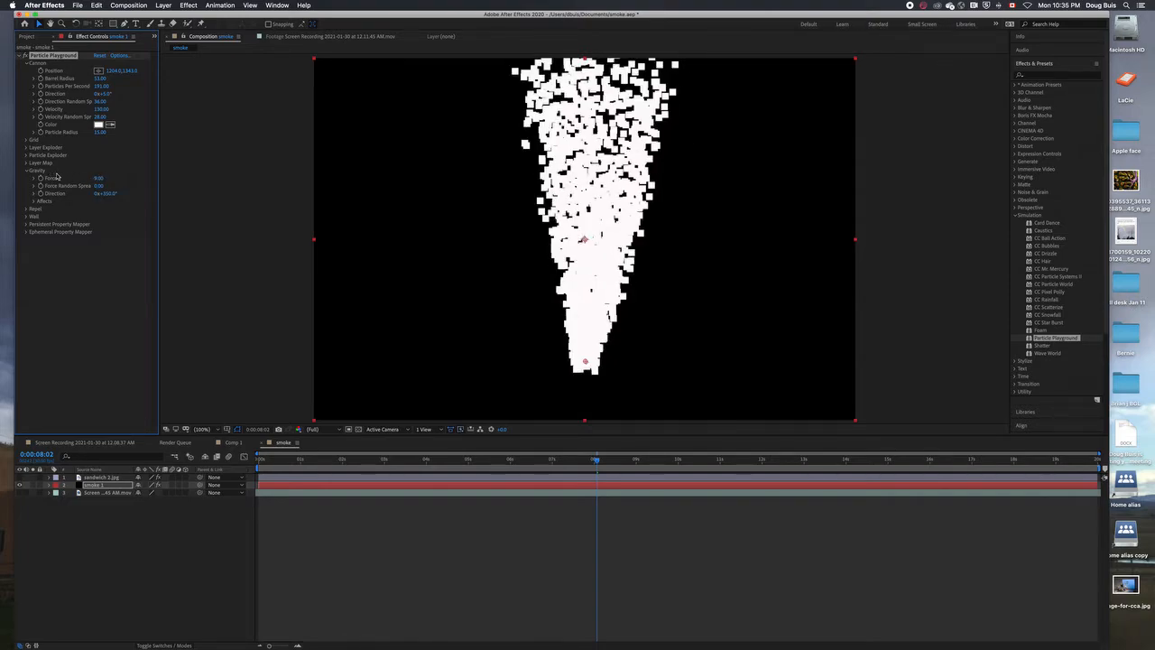
key(space)
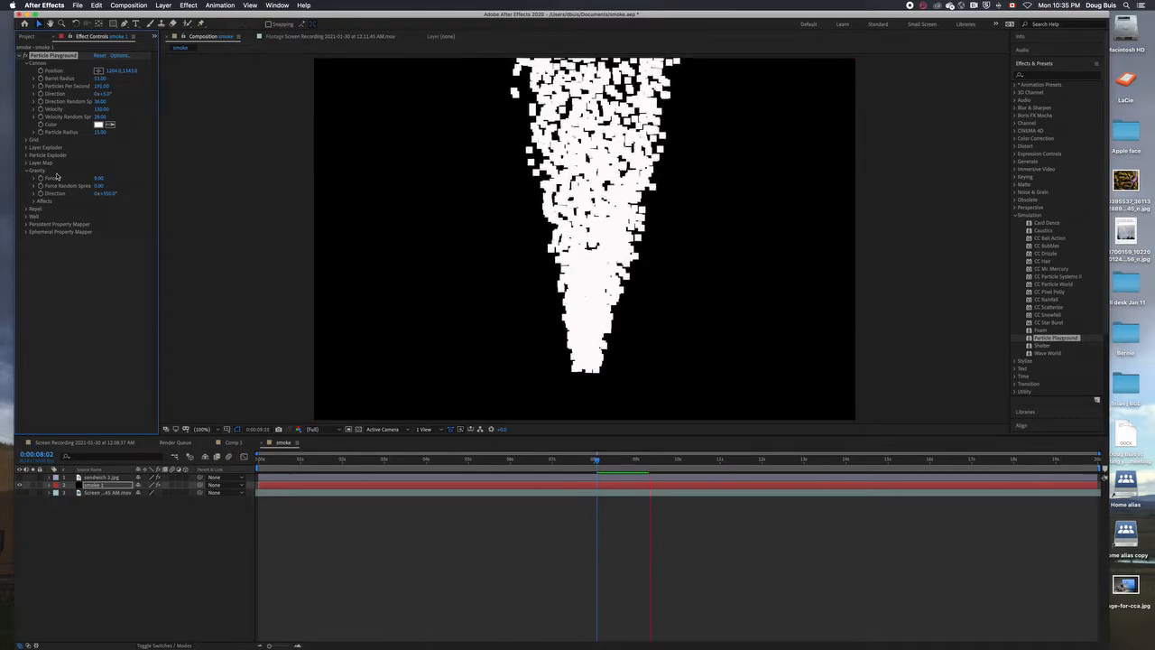
Increase the cannon's velocity to 186 and preview the faster particle stream.
click(101, 109)
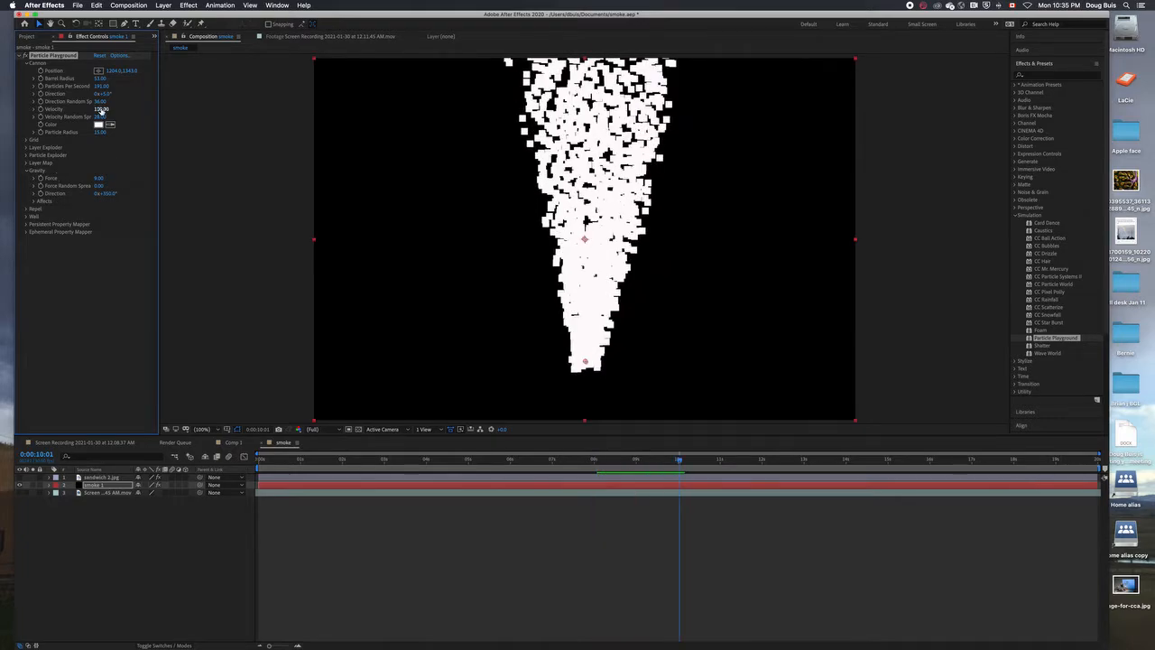
drag(101, 110, 131, 112)
key(space)
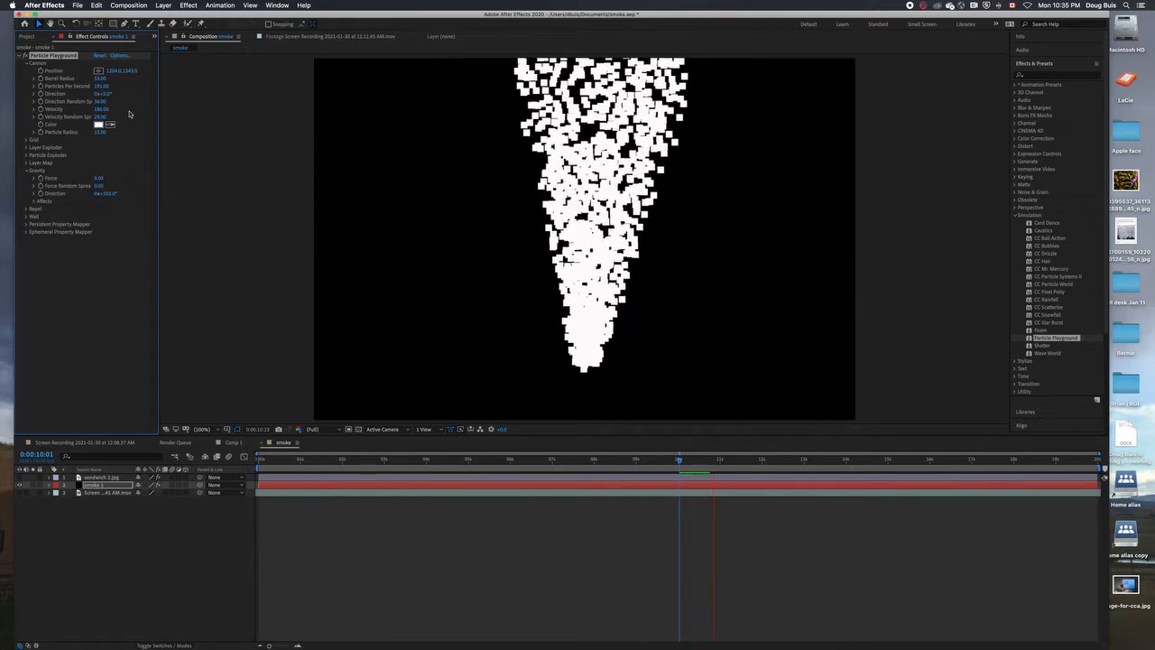
key(space)
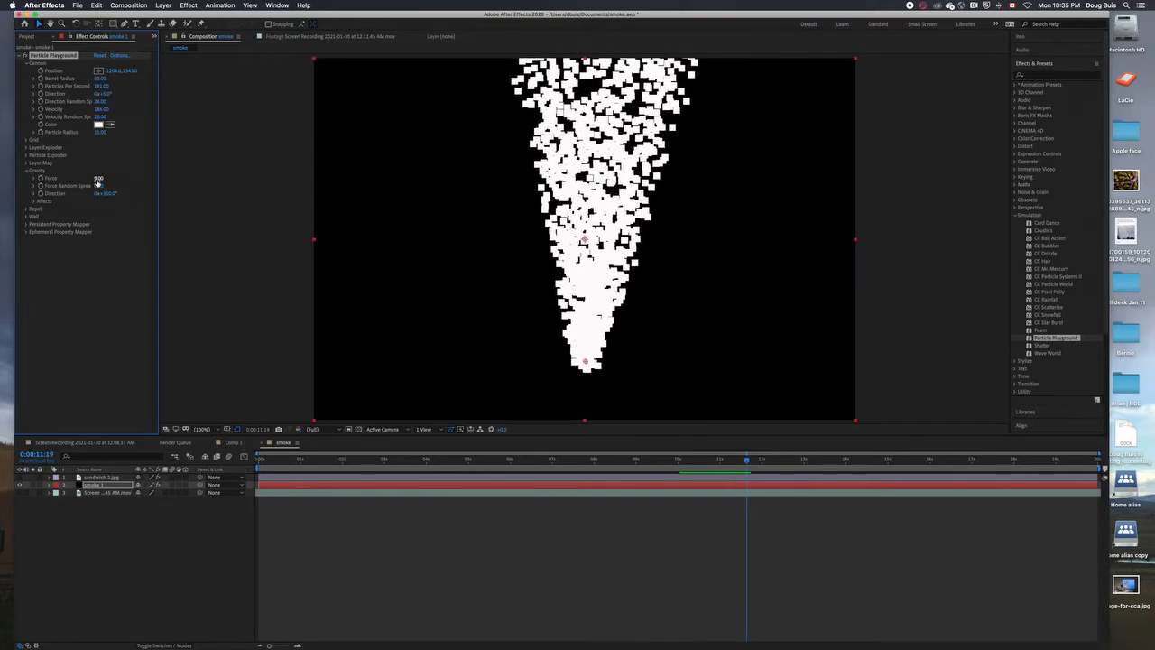
Set the gravity force to 22, try a force random spread and return it to 0, and preview from 0:00:01:24.
drag(98, 178, 108, 179)
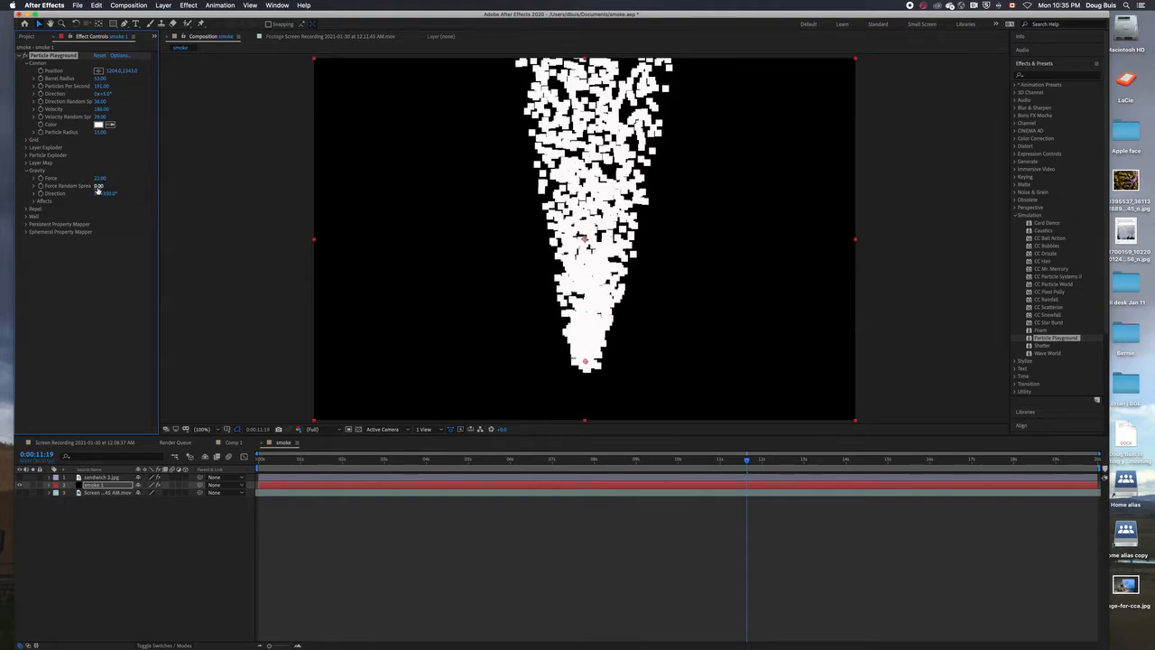
drag(100, 185, 97, 185)
click(97, 185)
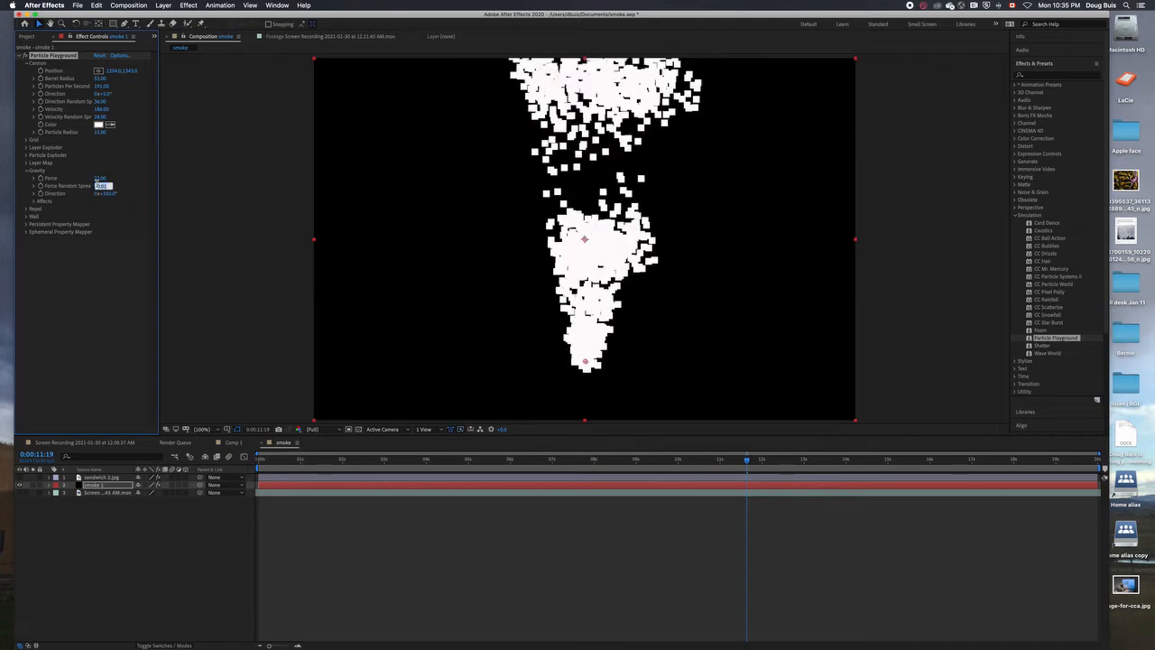
text(1)
key(Return)
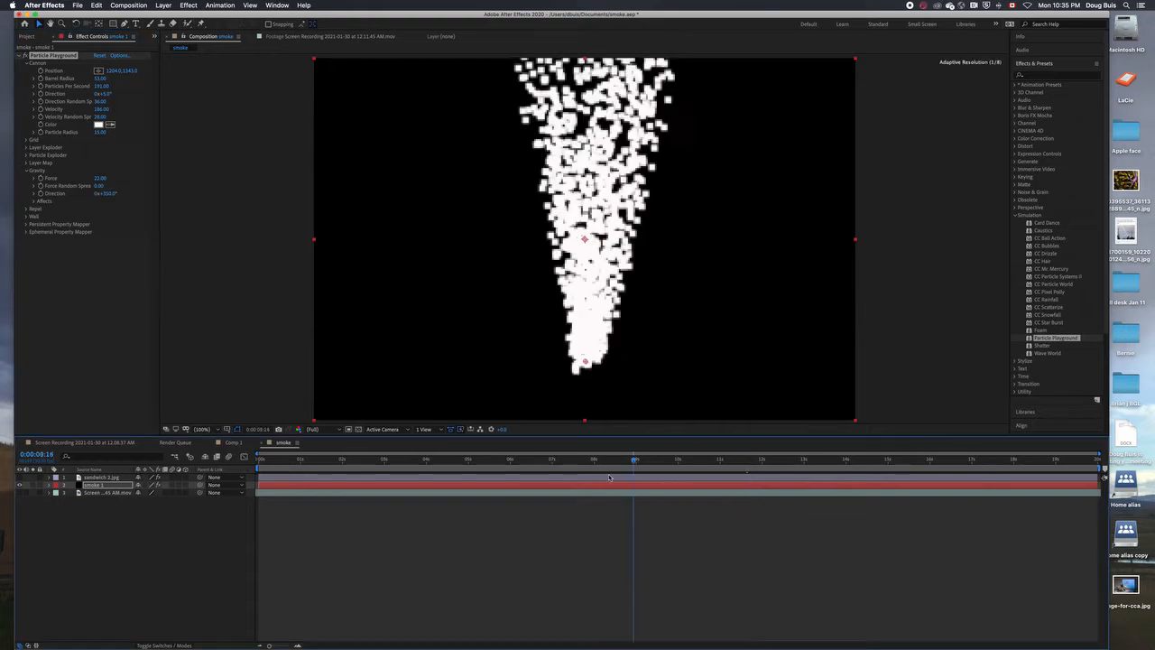
click(337, 460)
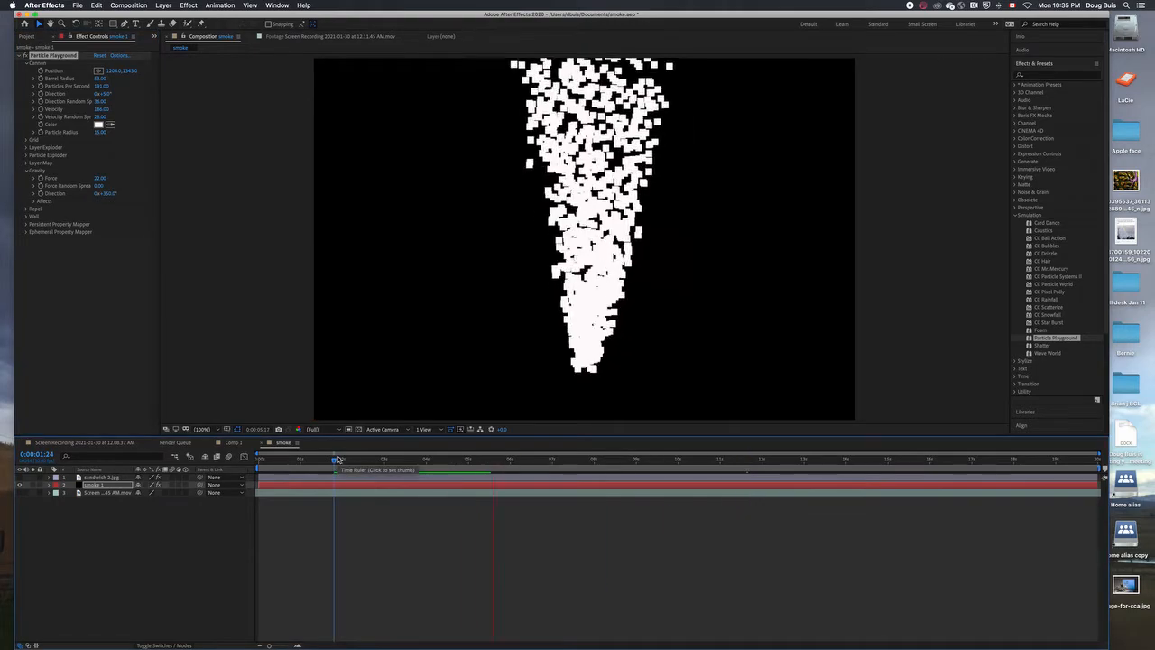
key(space)
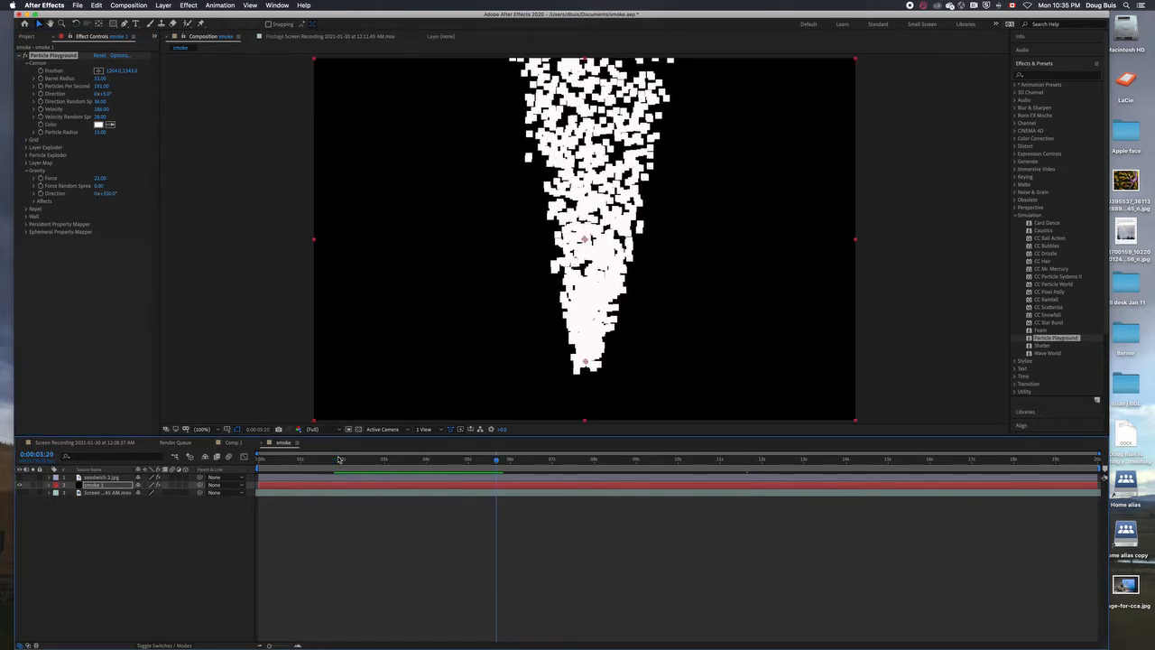
Apply Fast Box Blur to the smoke 1 layer with a blur radius of about 35 and preview the softened smoke.
click(1015, 217)
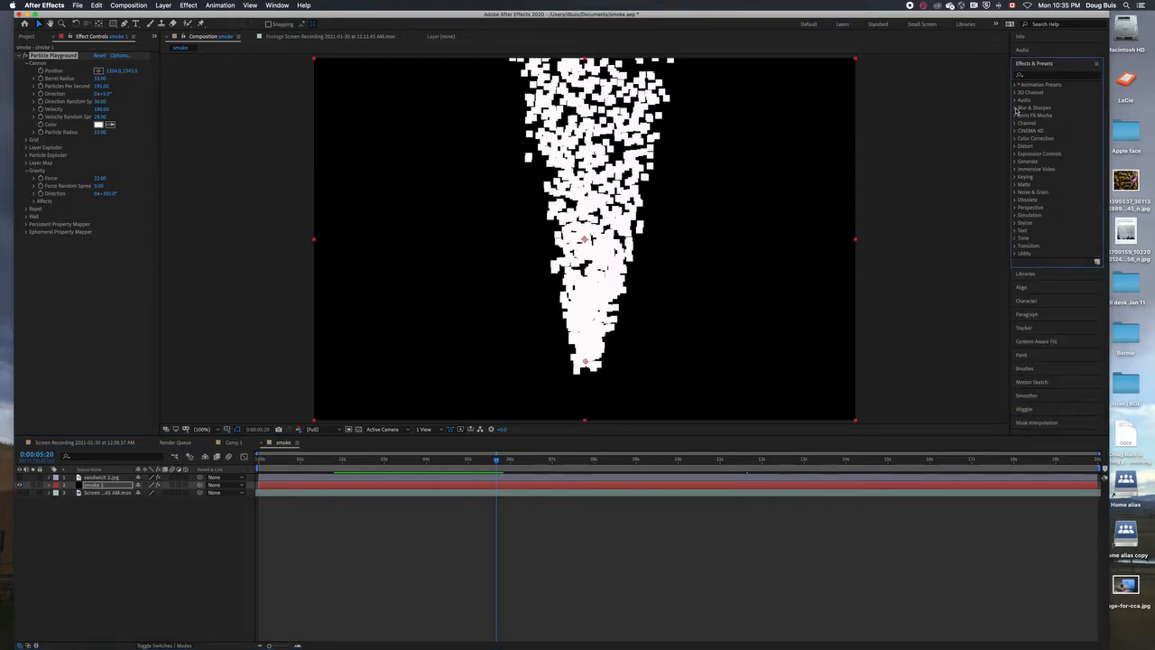
click(1015, 108)
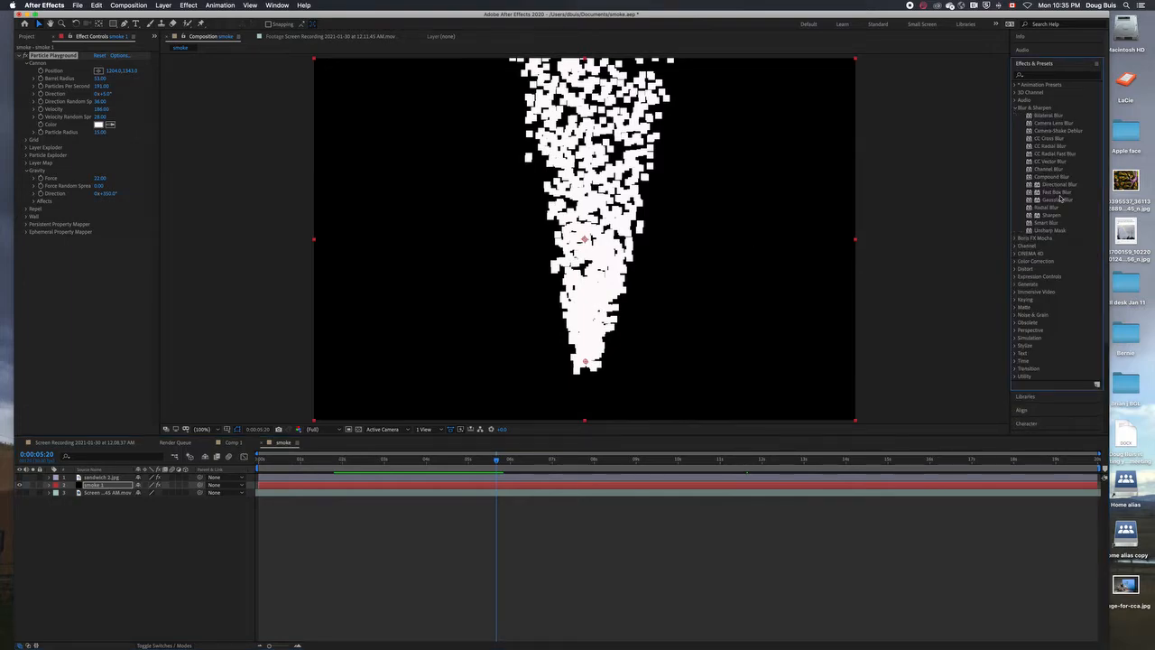
drag(1056, 192, 609, 211)
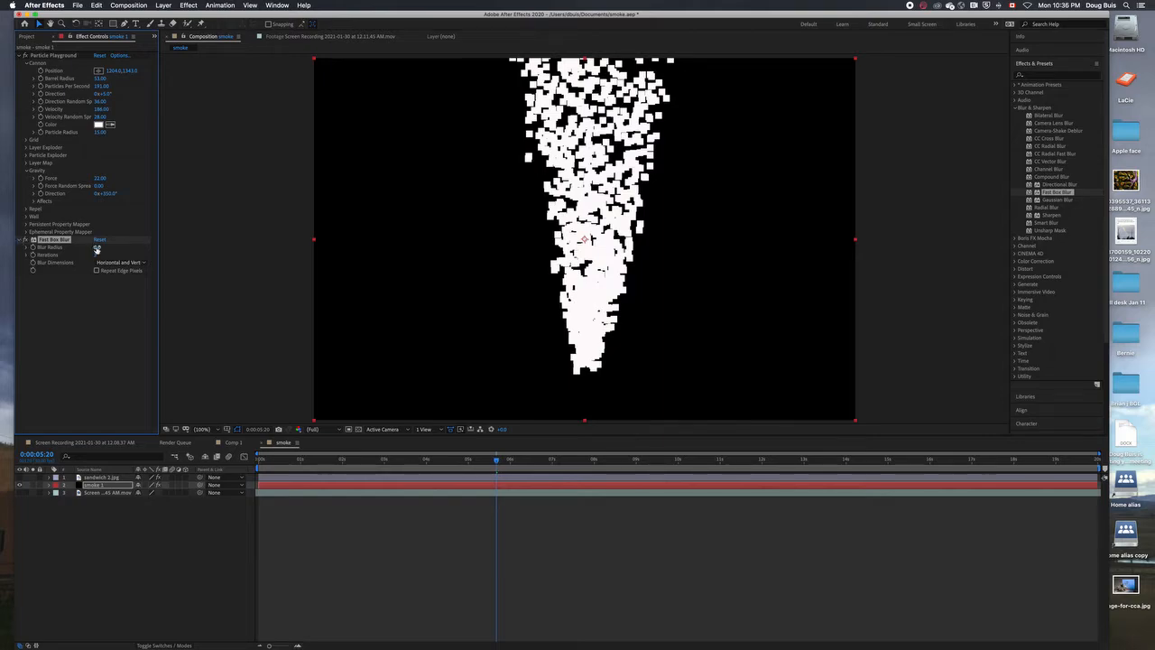
drag(97, 249, 115, 254)
key(space)
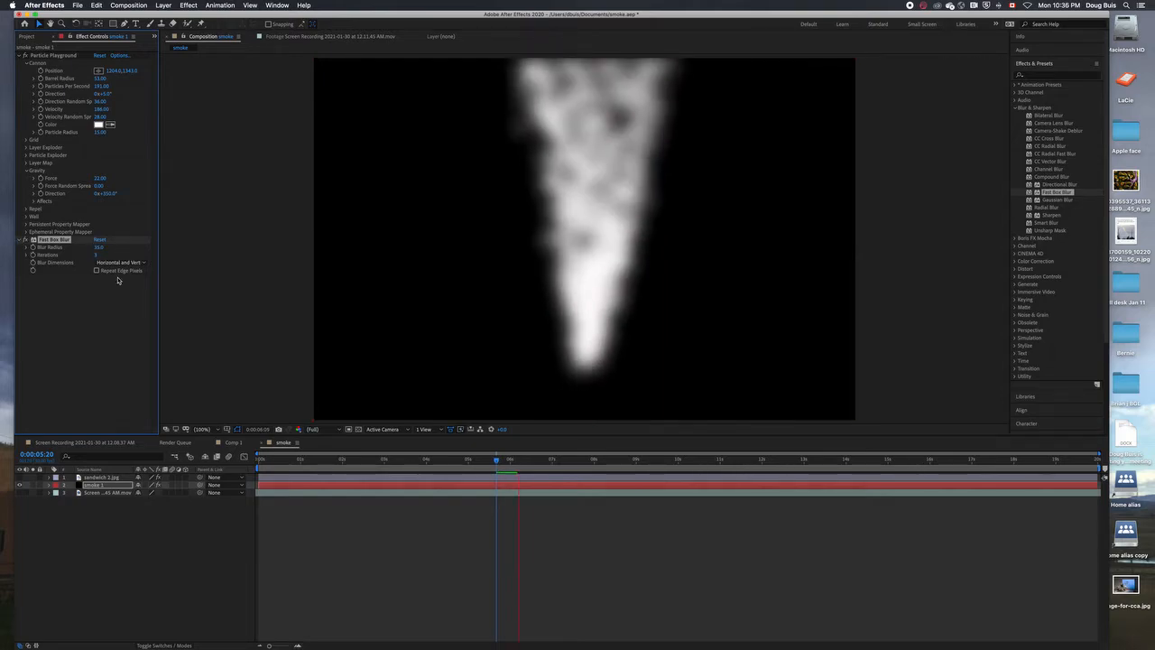
key(space)
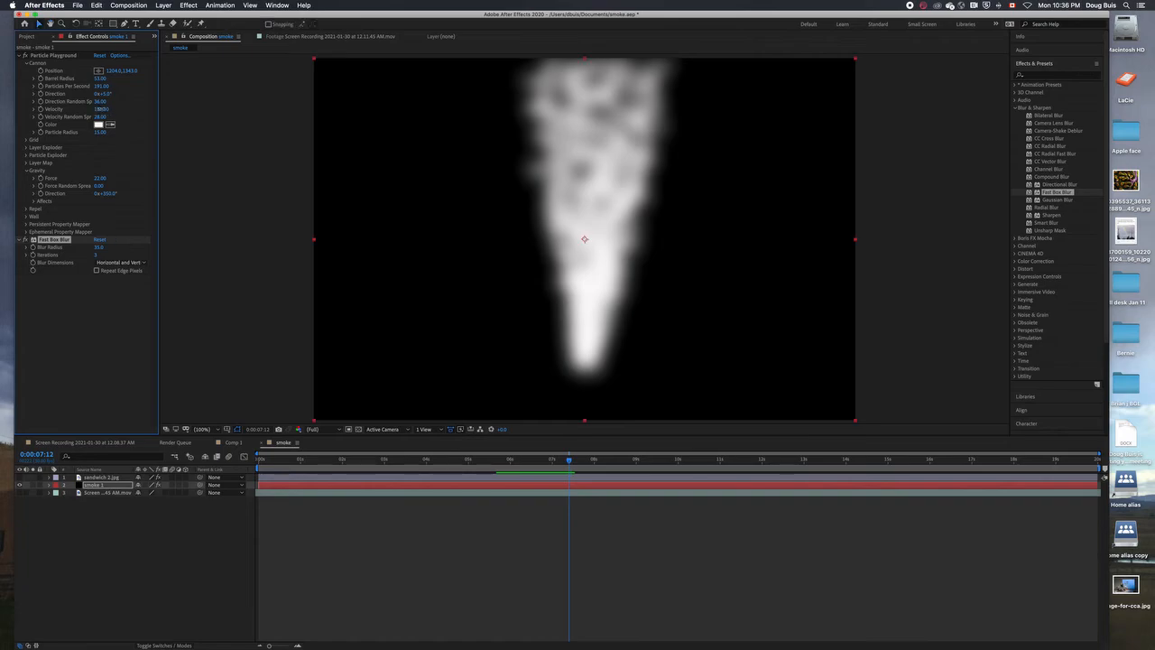
Set the cannon's velocity to 191, direction random spread to 48 and particle radius to 19 for wider smoke.
drag(101, 109, 104, 110)
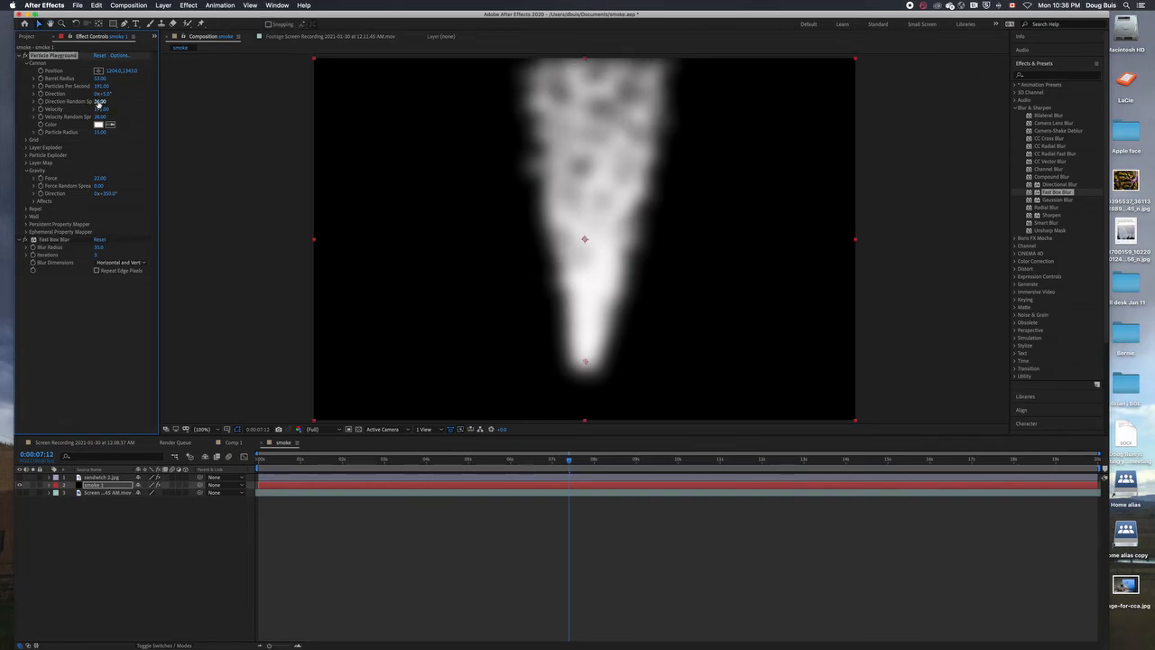
drag(99, 102, 104, 133)
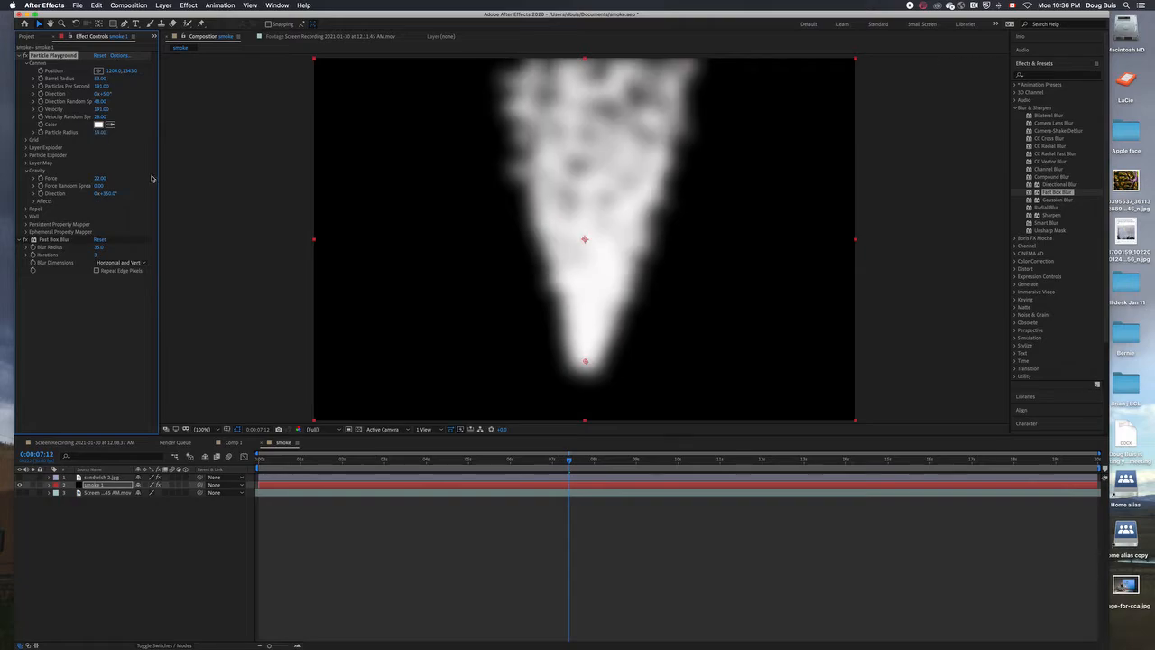
click(27, 171)
click(20, 209)
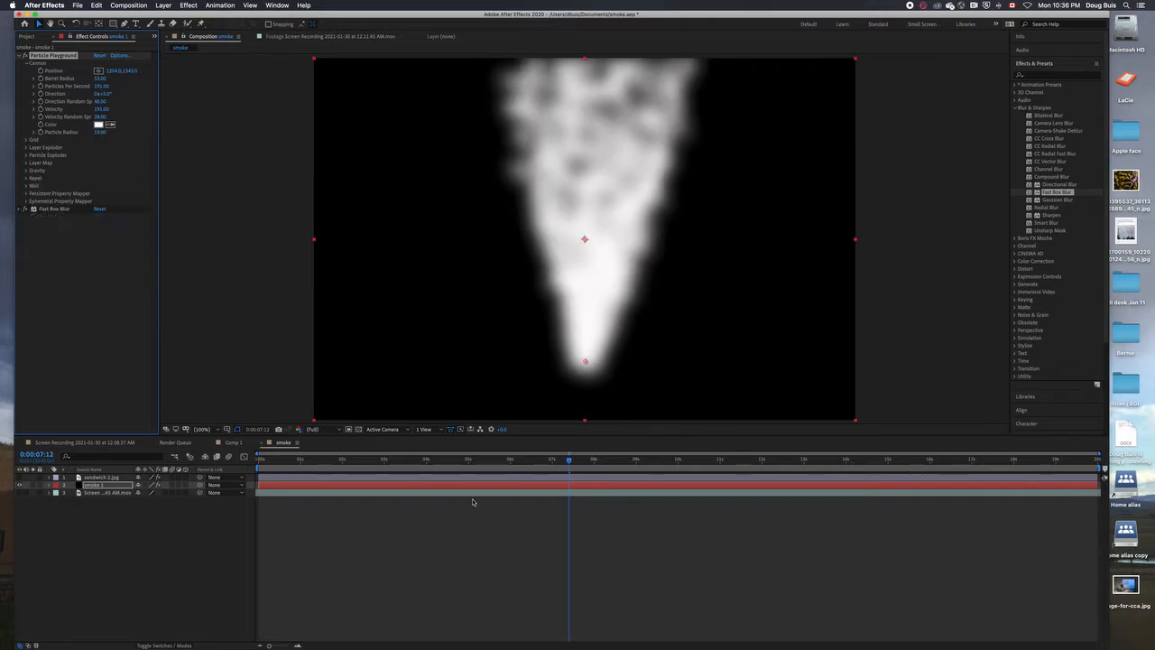
Show the aerial footage layer beneath the smoke and preview them together, replaying from 0:00:03:22.
click(19, 493)
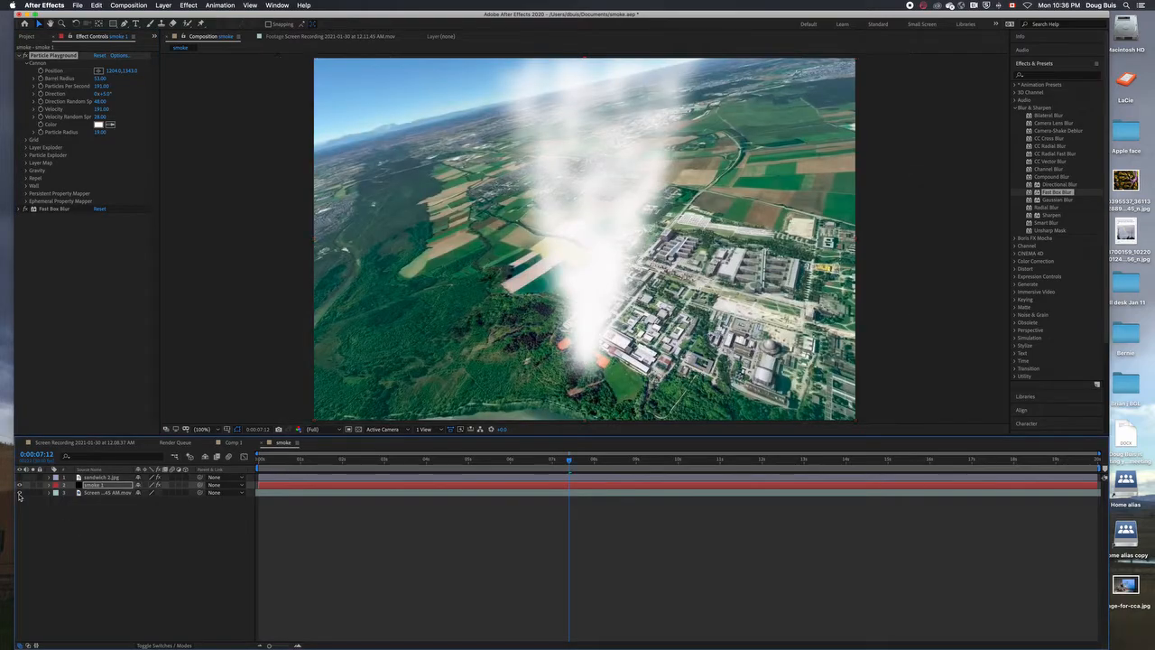
key(space)
drag(610, 462, 415, 479)
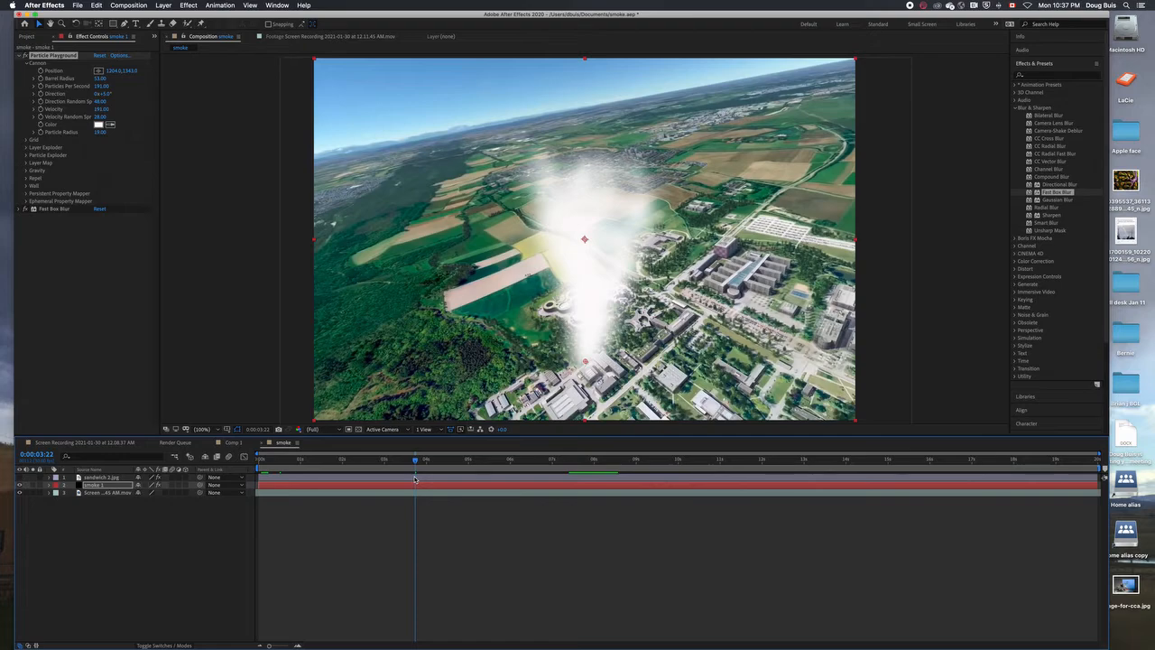
key(space)
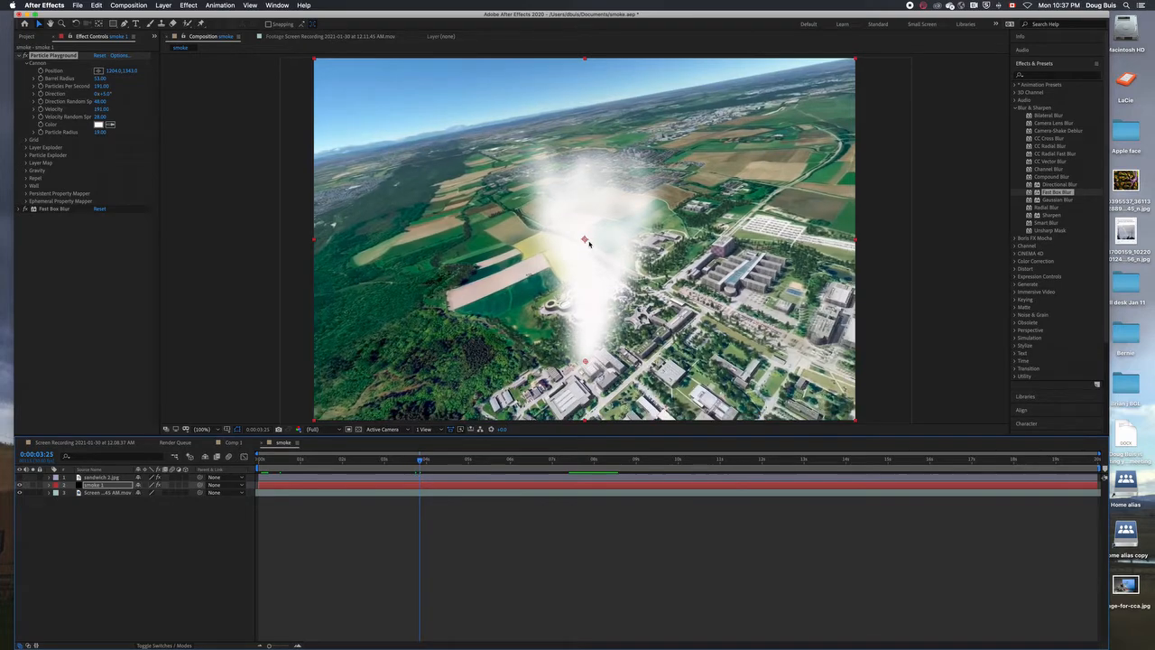
Move the cannon up to the round buildings and set its direction to about -107° and the gravity direction to about 306°.
drag(584, 363, 589, 312)
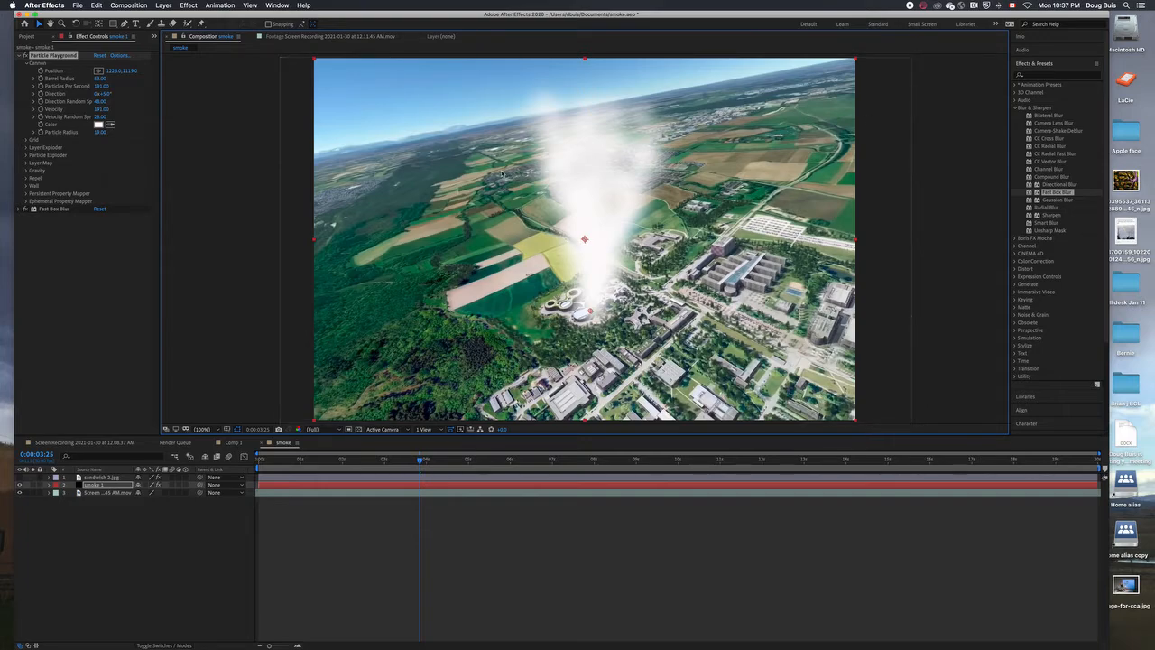
drag(104, 94, 59, 94)
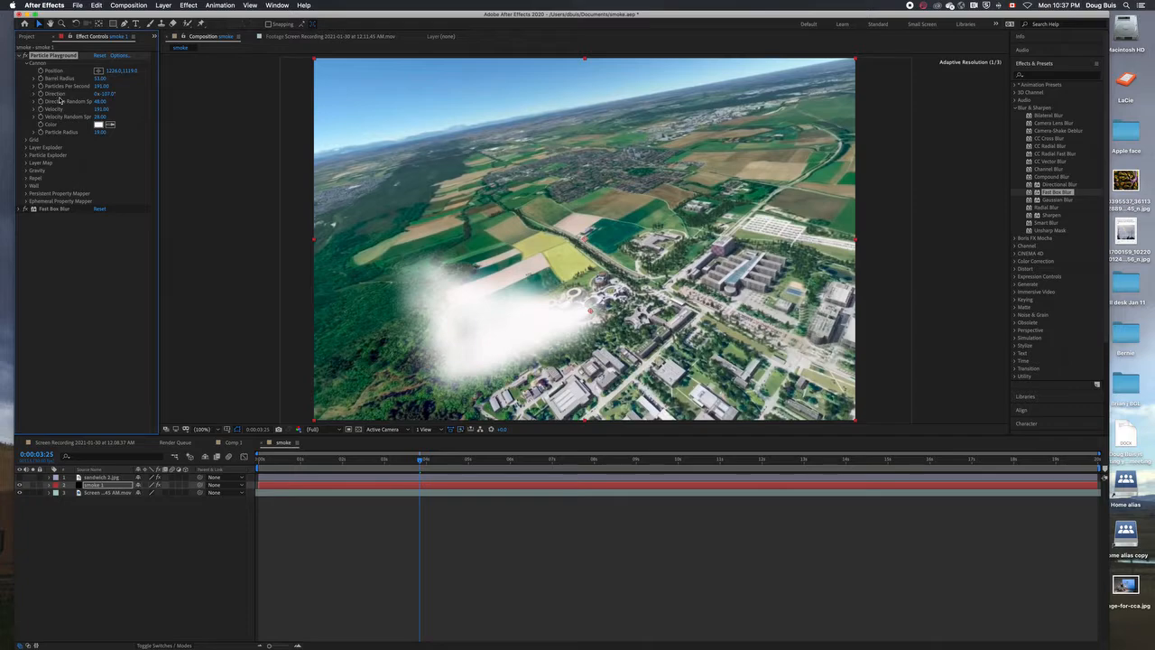
click(25, 171)
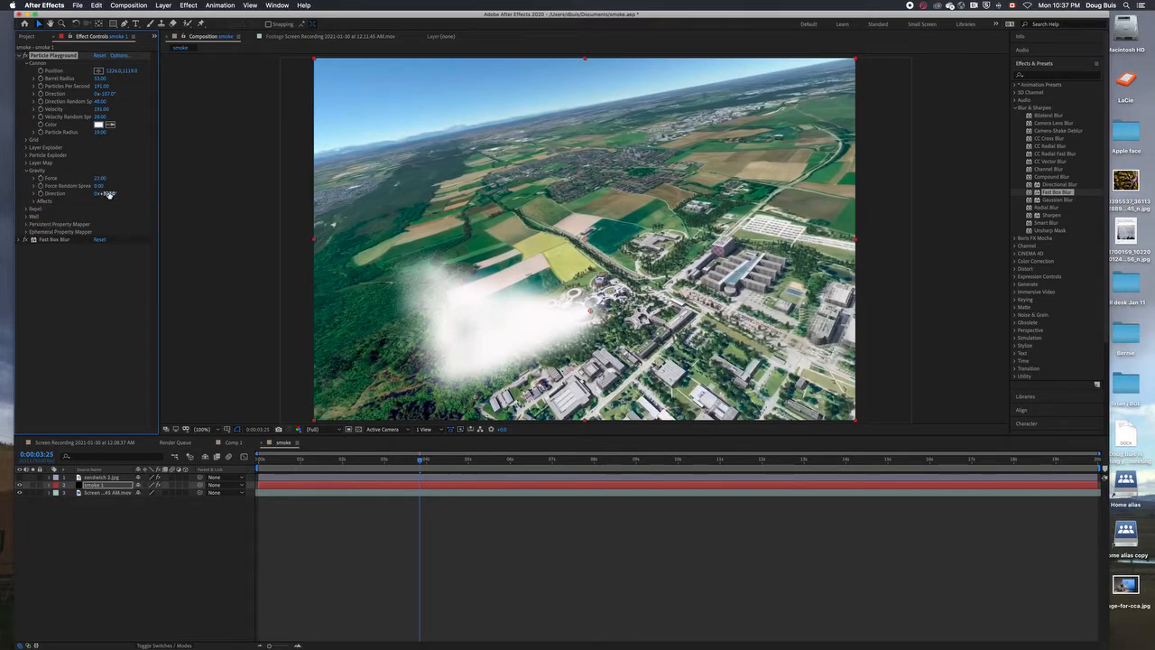
drag(107, 194, 72, 178)
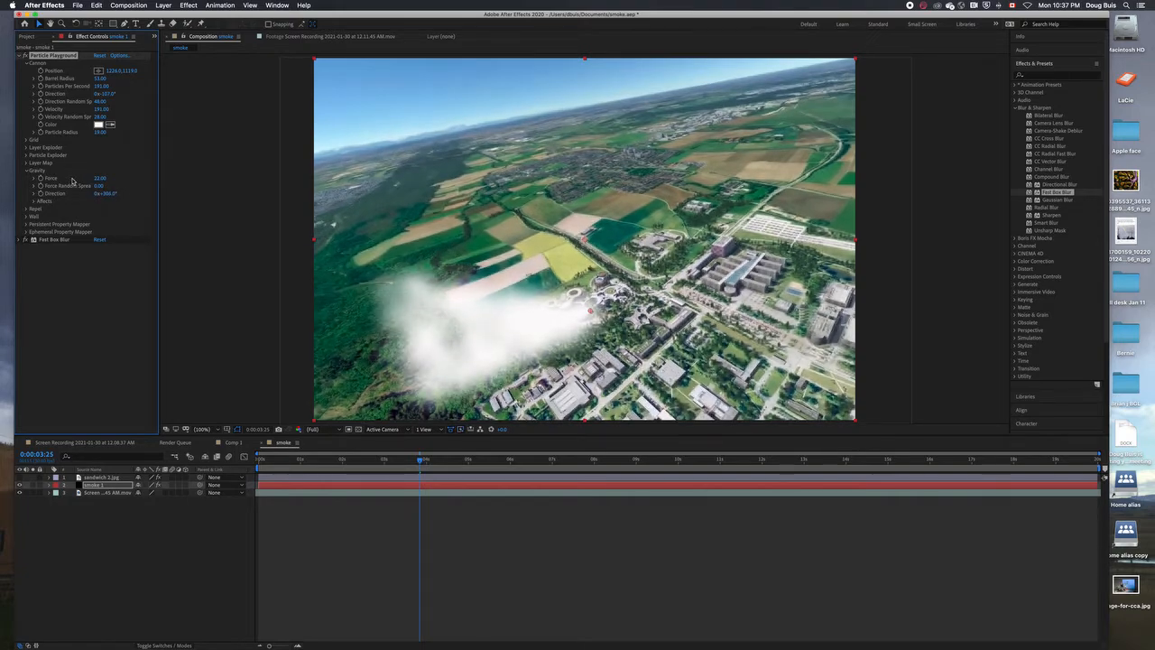
Set the cannon's barrel radius to about 60 at 0:00:05:09 and check the smoke back at 0:00:00:17.
drag(420, 460, 481, 459)
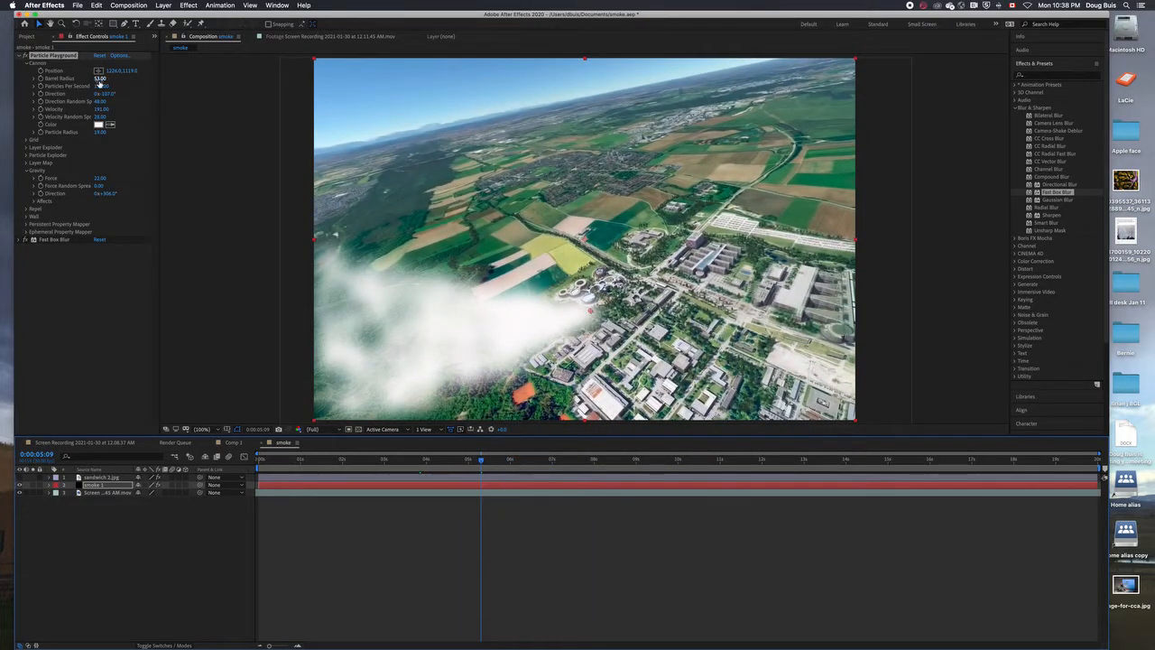
drag(99, 79, 106, 78)
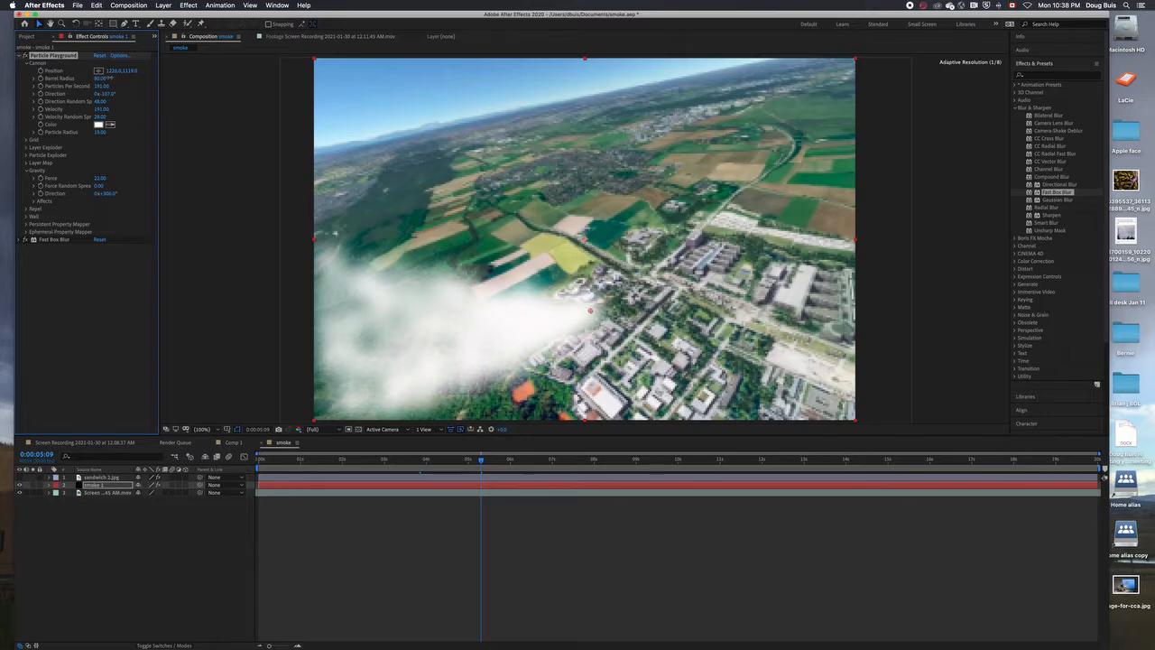
drag(481, 461, 283, 473)
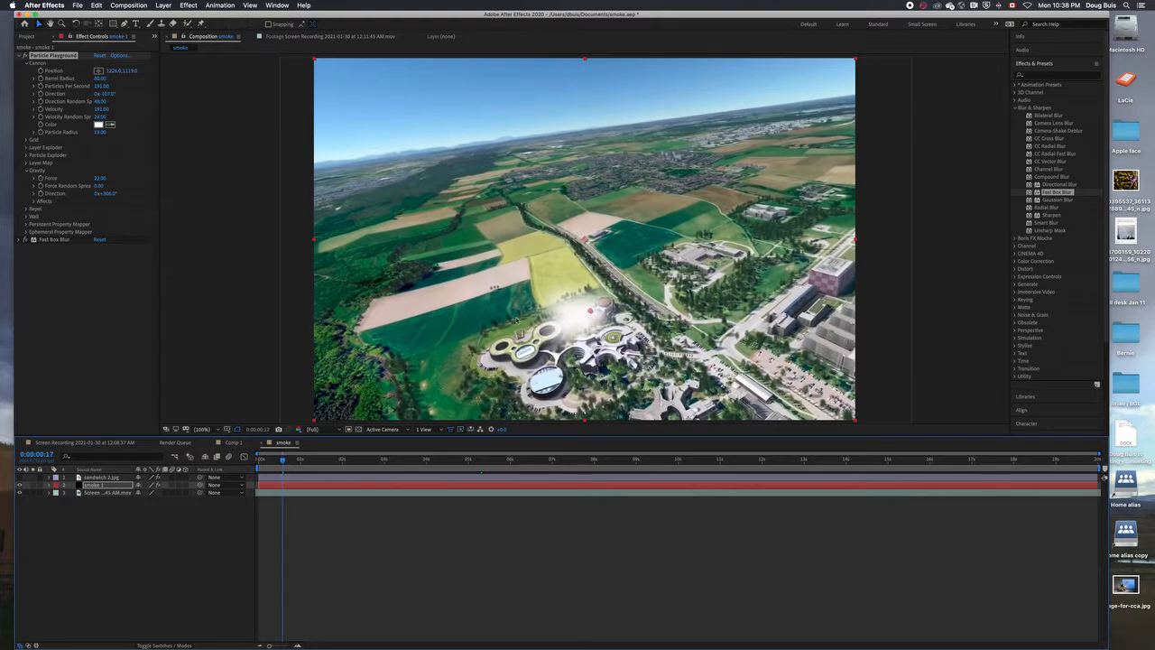
Show the sandwich layer and keyframe the cannon's position on the sandwich at 0:00:00:10, just outside the frame's lower-left edge.
drag(590, 311, 517, 320)
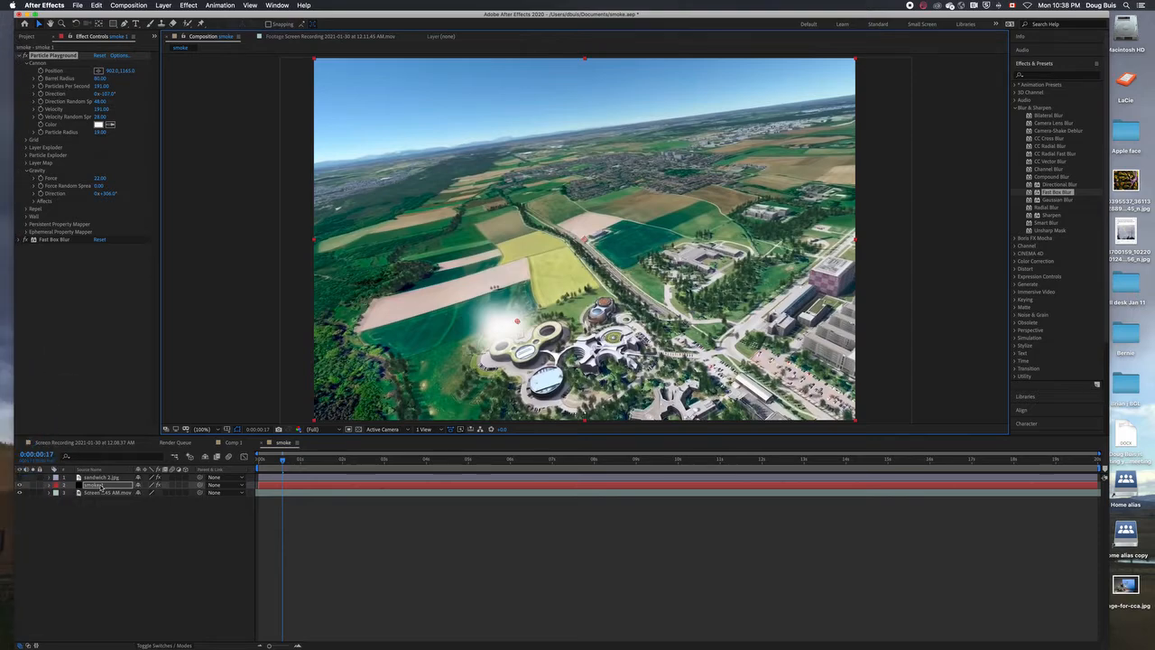
click(20, 478)
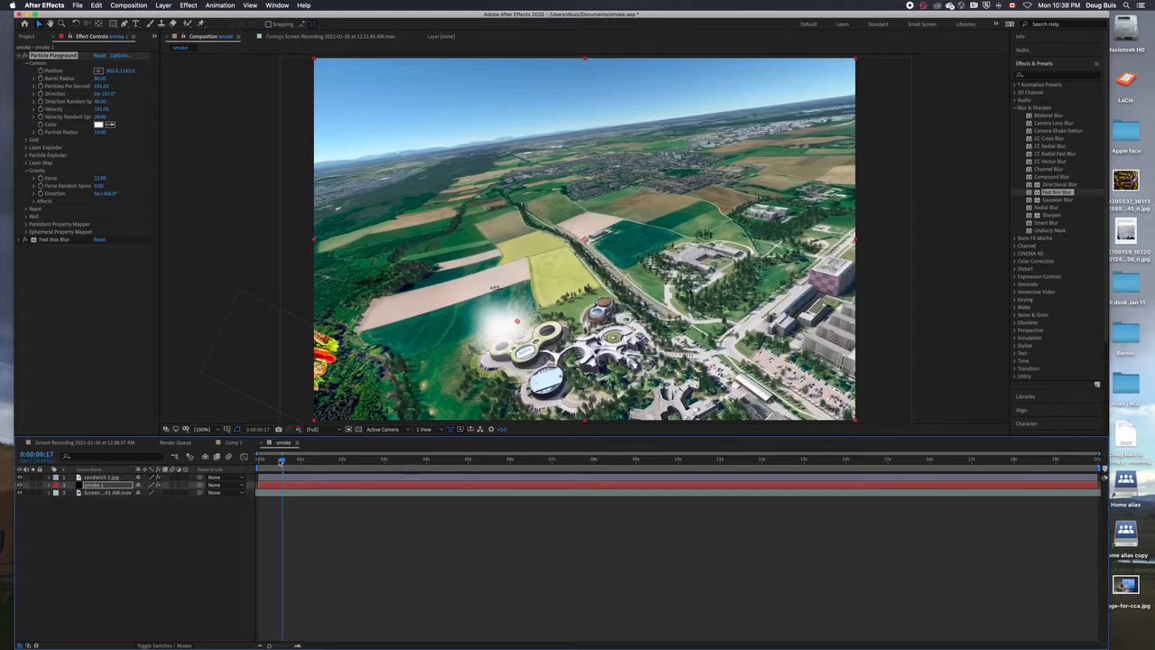
mouse_move(282, 462)
mouse_down()
mouse_move(262, 462)
mouse_move(272, 462)
mouse_up()
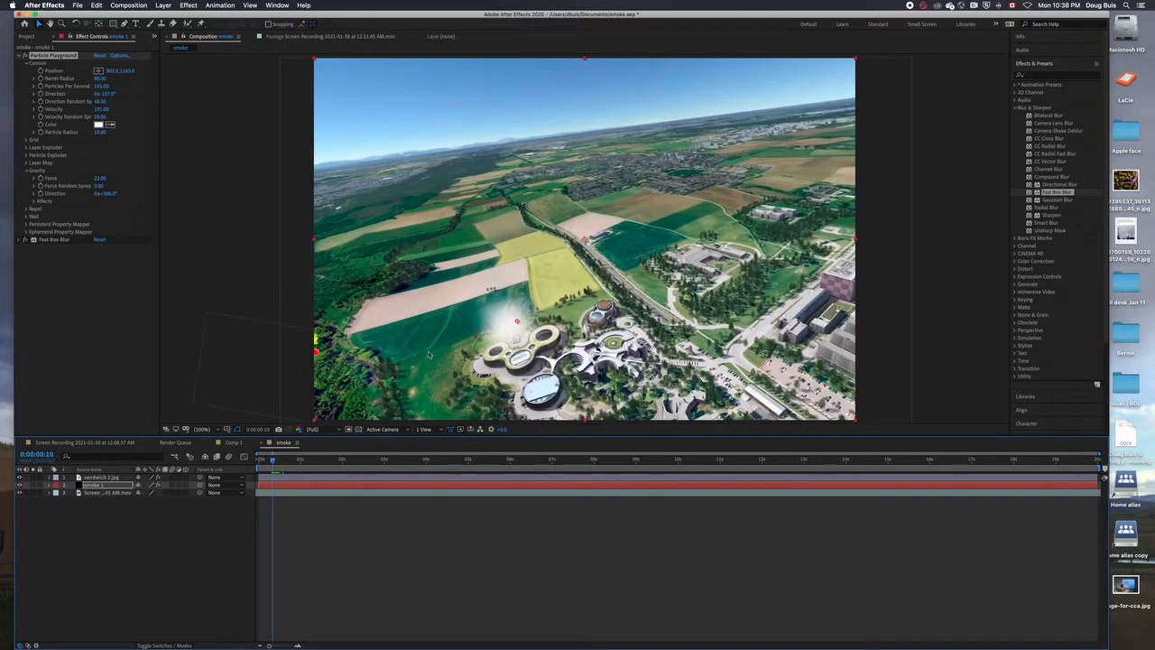
drag(517, 320, 238, 370)
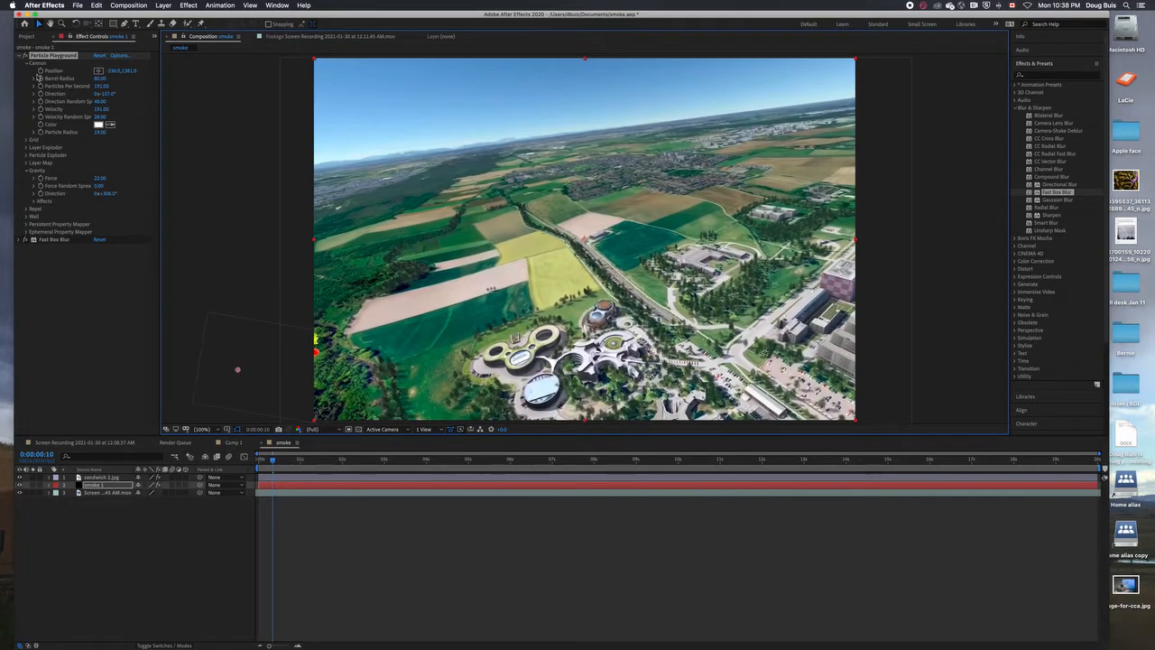
click(40, 71)
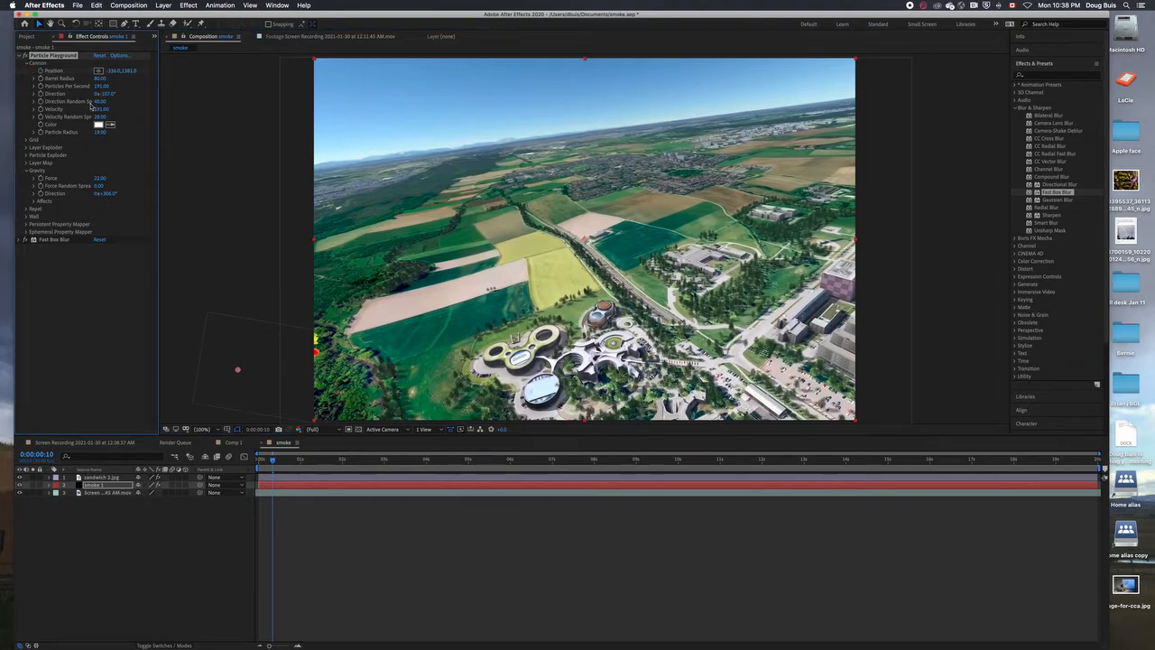
At 0:00:10:14, move the cannon just beyond the frame's upper-right edge so it follows the sandwich's path.
drag(277, 460, 698, 489)
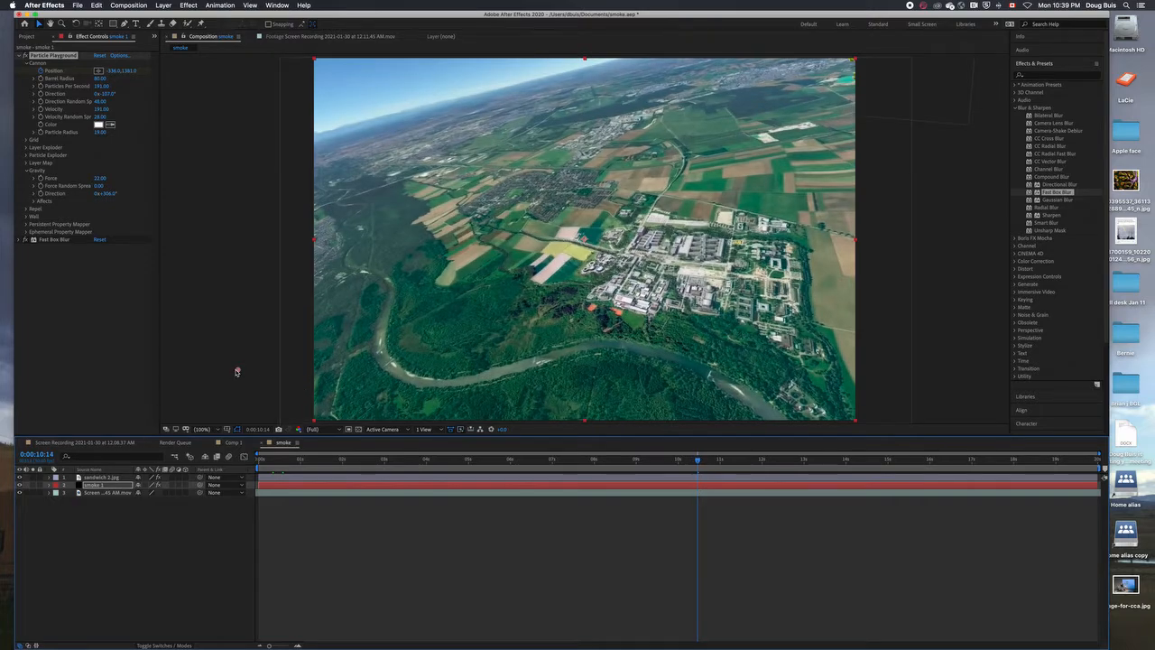
drag(237, 371, 407, 312)
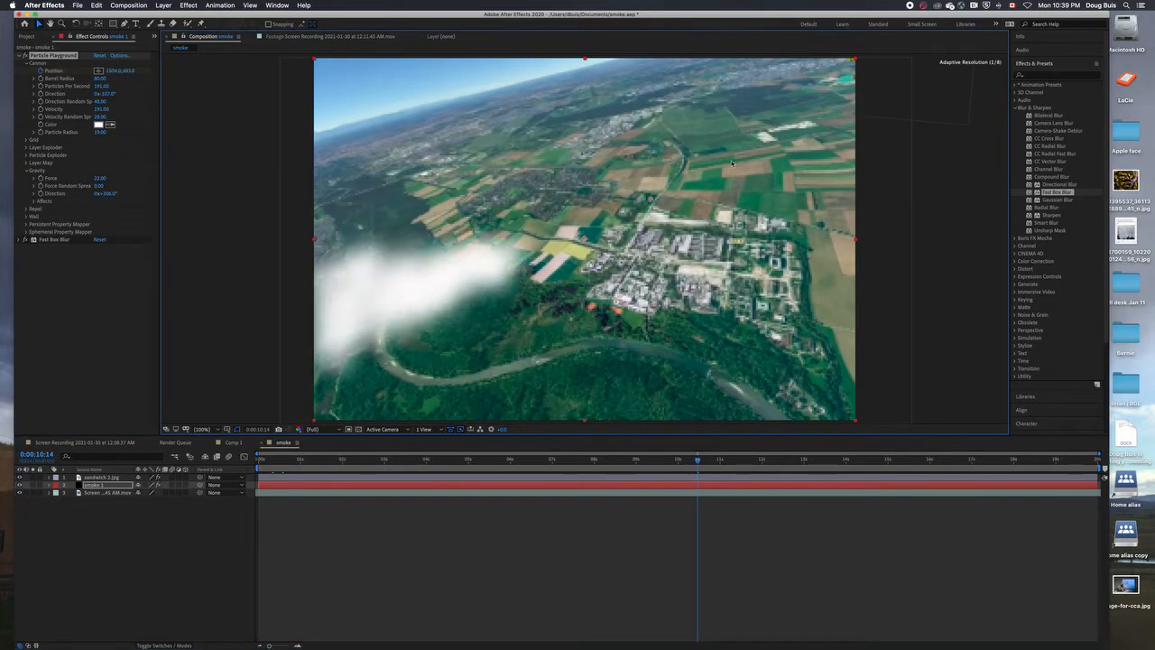
drag(732, 162, 849, 89)
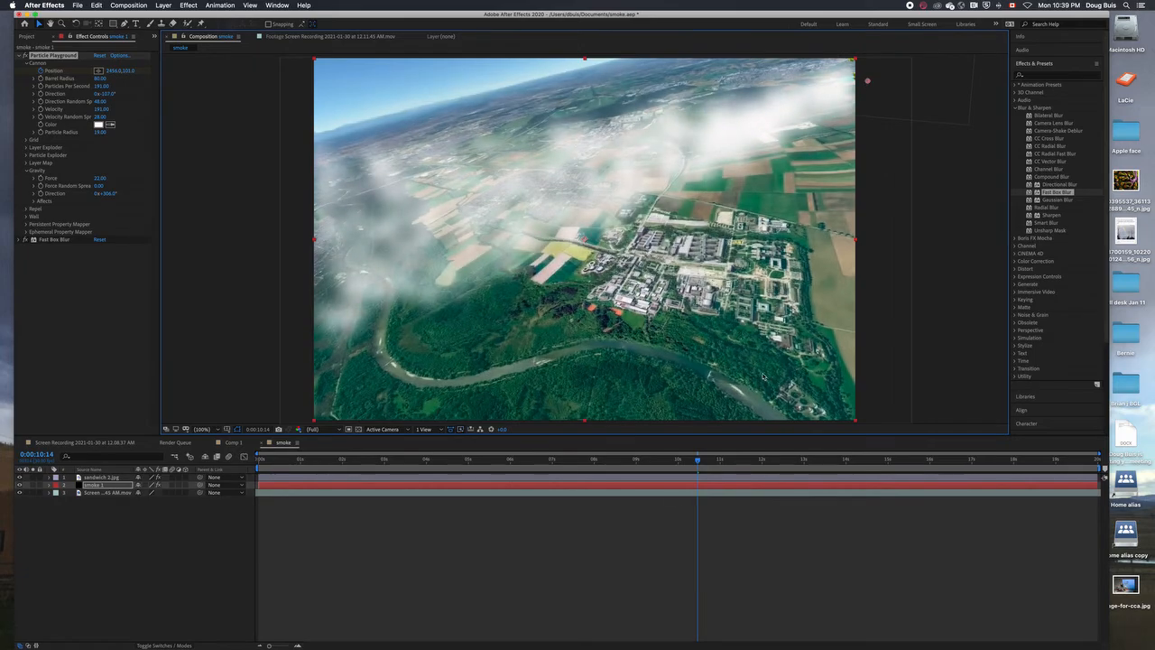
Preview the smoke trail following the sandwich from the start of the composition, and replay it from 0:00:00:00.
drag(698, 460, 257, 461)
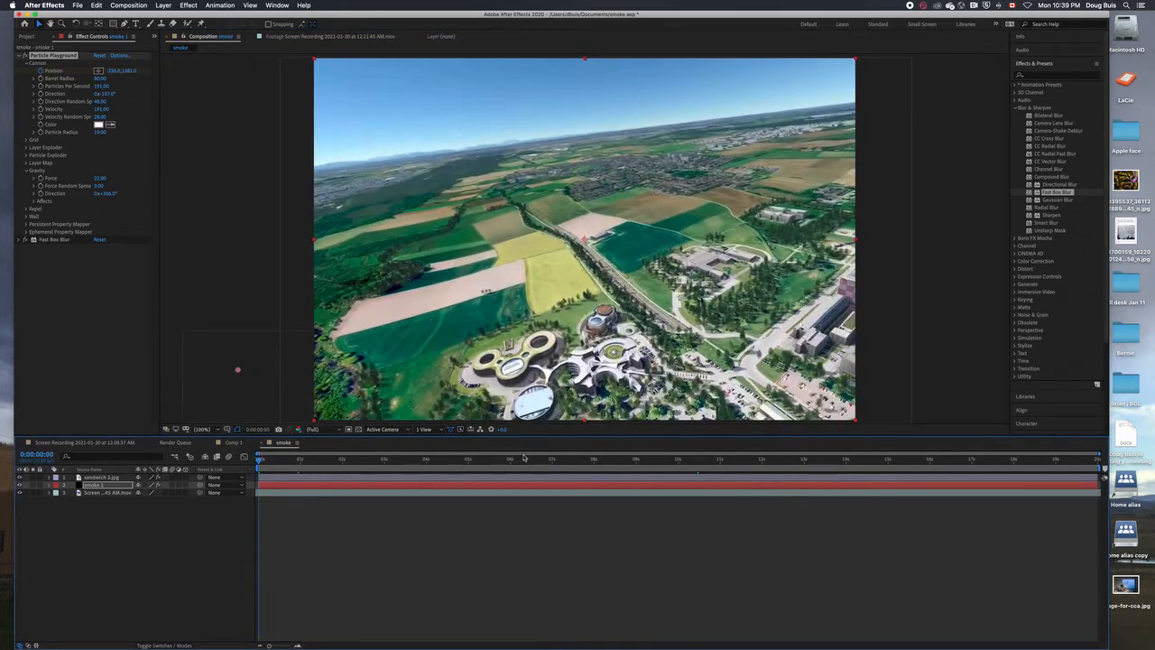
key(space)
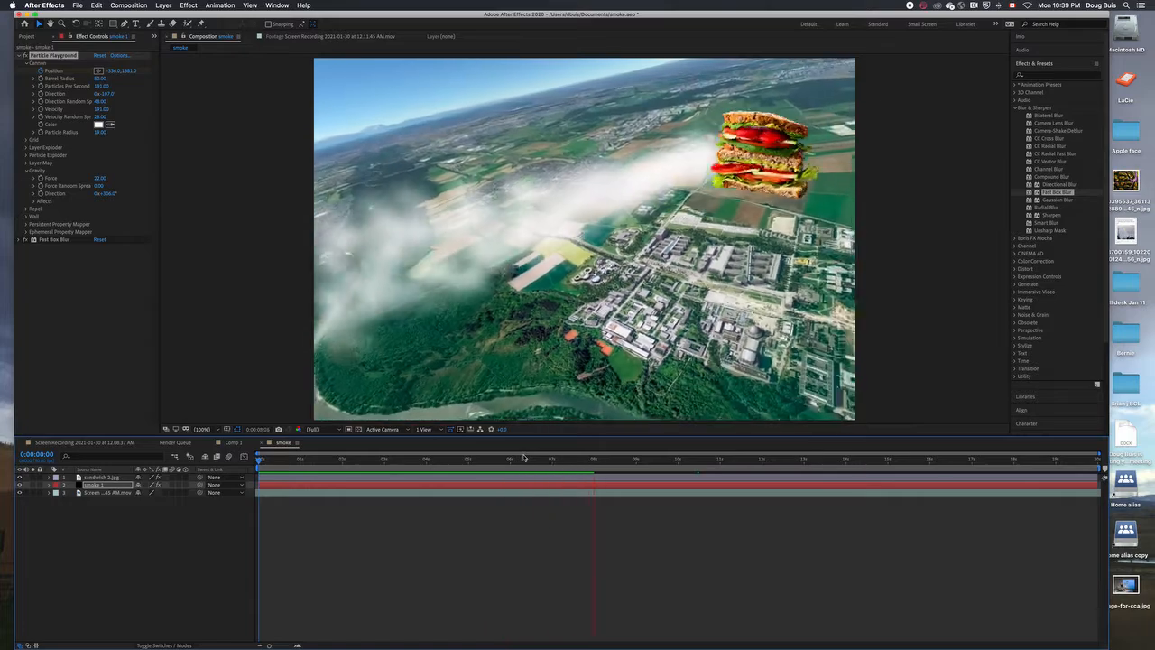
key(space)
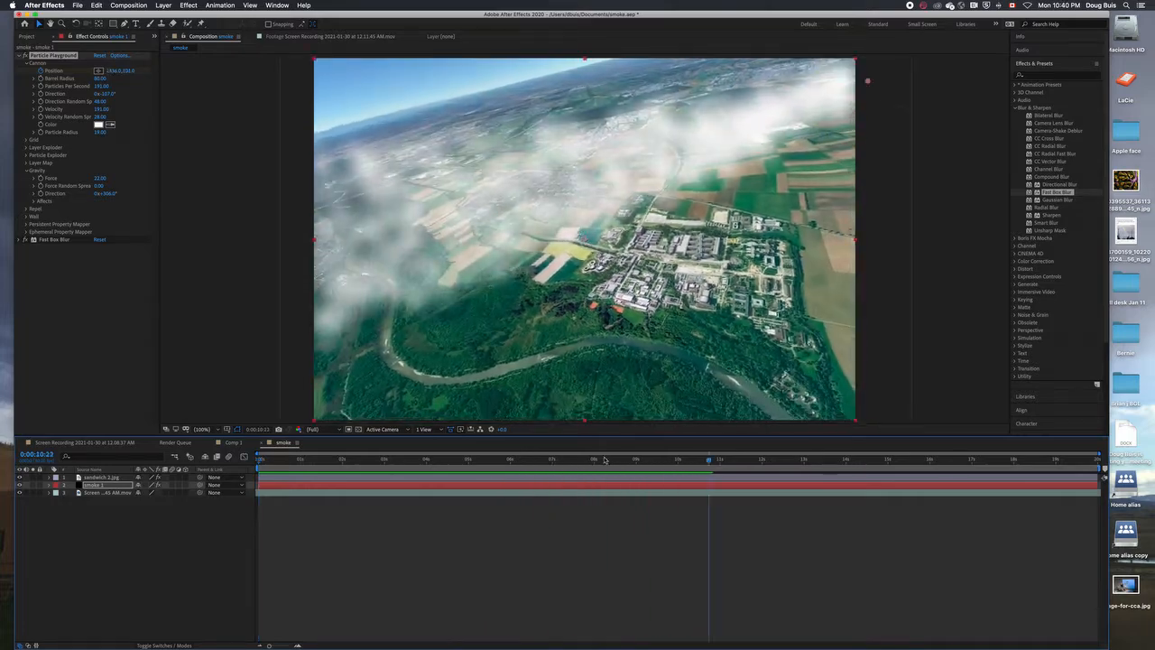
drag(681, 466, 259, 462)
key(space)
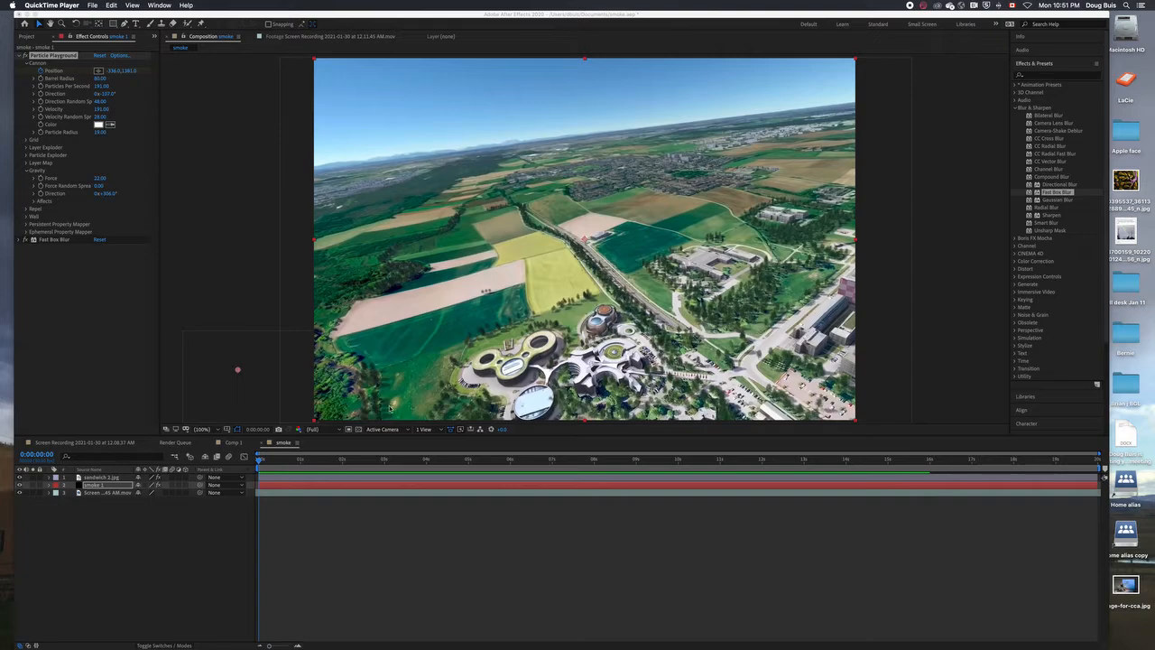
Duplicate the smoke 1 layer.
click(283, 465)
drag(260, 462, 292, 464)
click(304, 489)
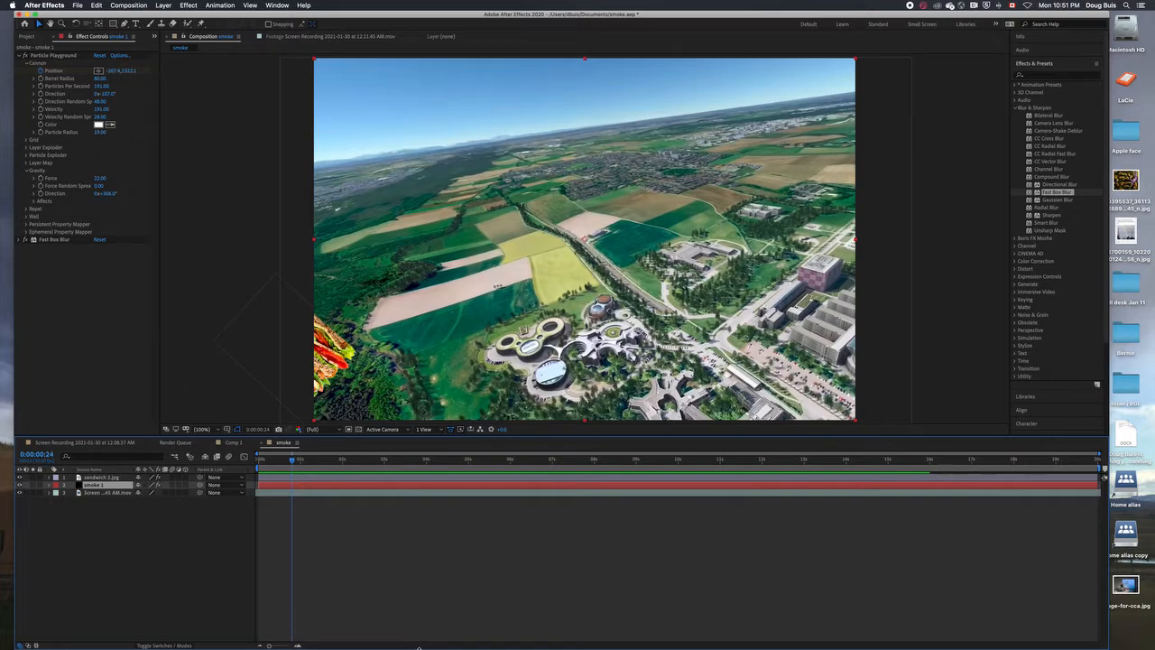
key(super+d)
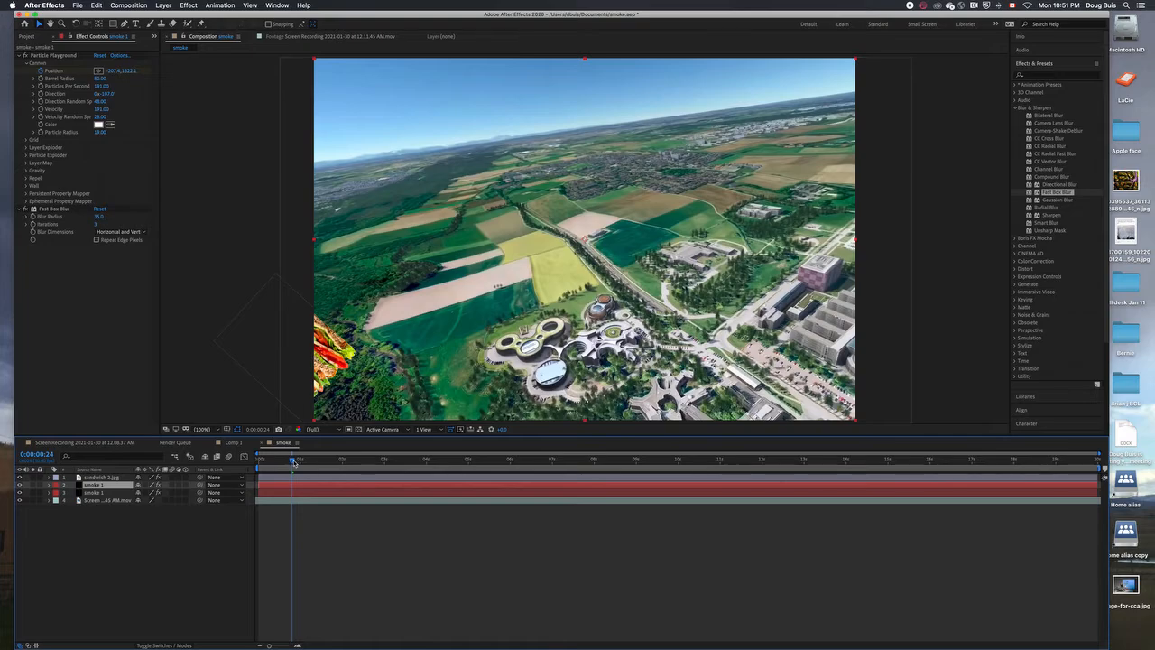
Set the particles per second of the lower smoke 1 copy to about 198.
drag(293, 463, 281, 492)
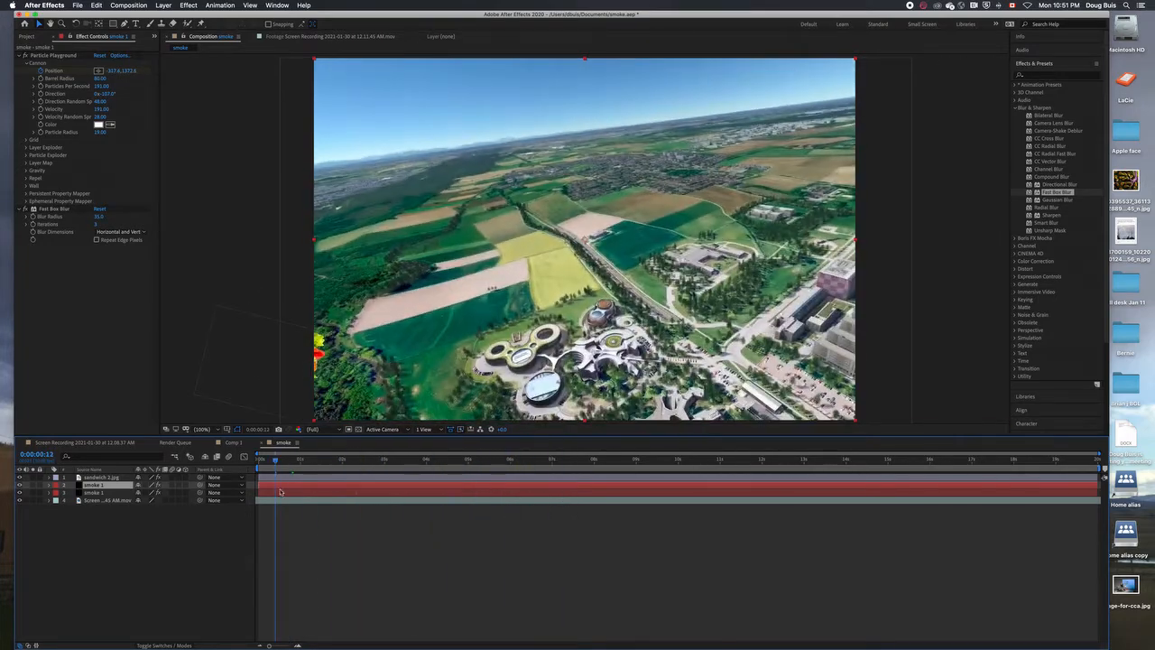
click(280, 493)
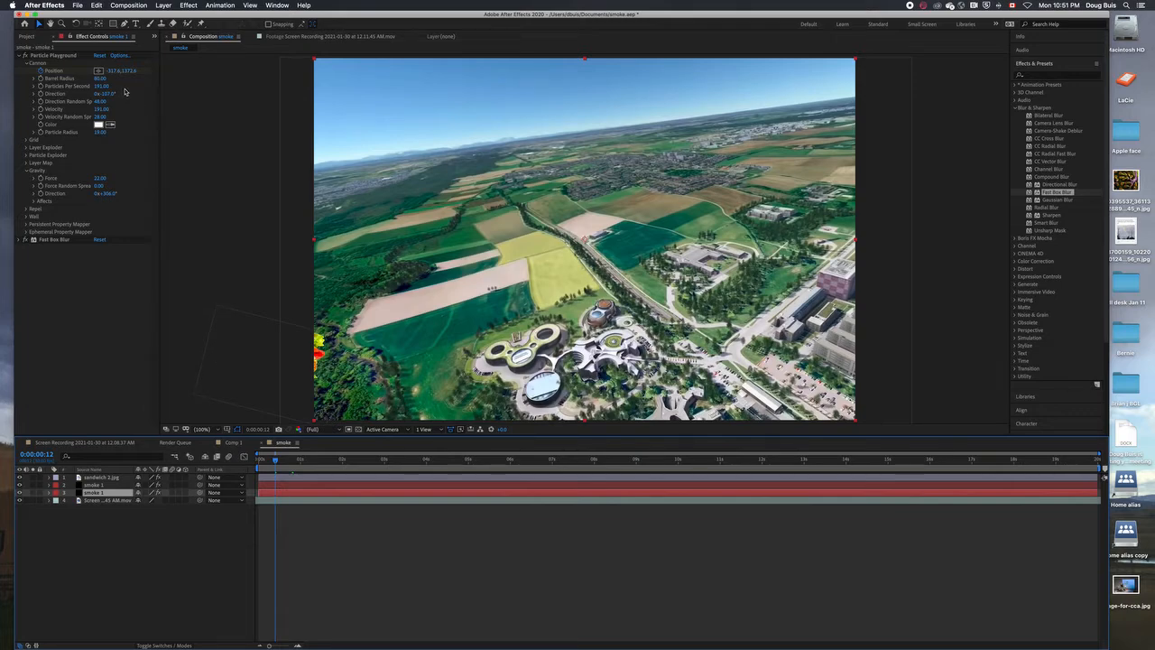
drag(105, 87, 110, 87)
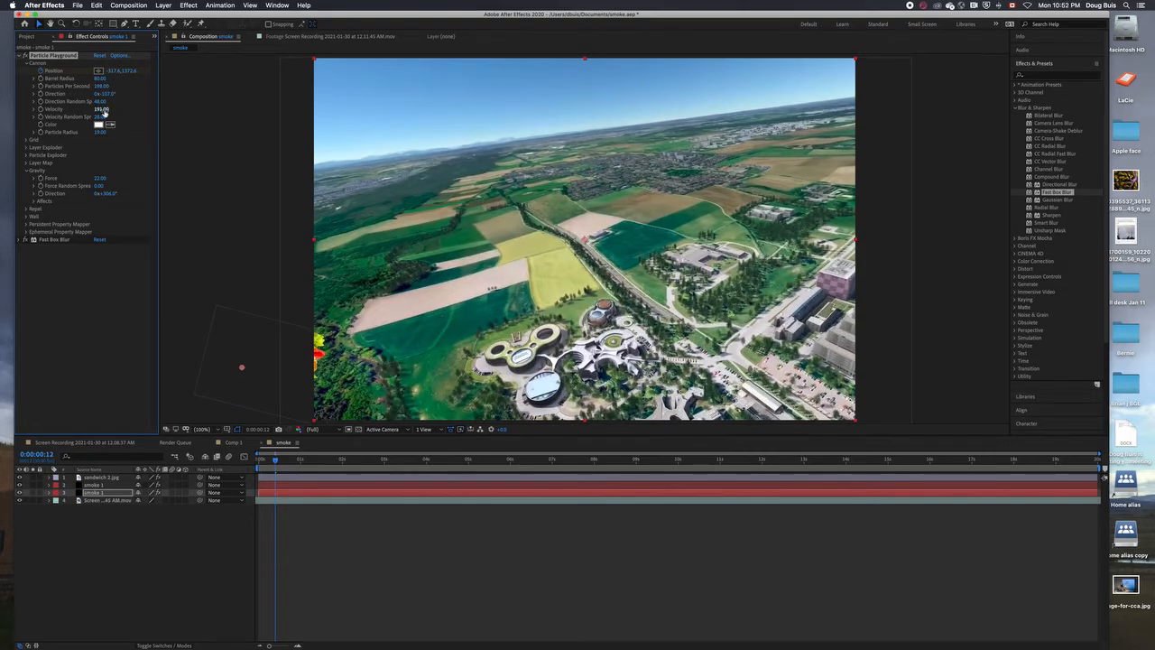
At about 0:00:05:03, set the lower smoke copy's velocity to 178 and velocity random spread to about 39.
drag(276, 461, 475, 470)
drag(102, 109, 97, 109)
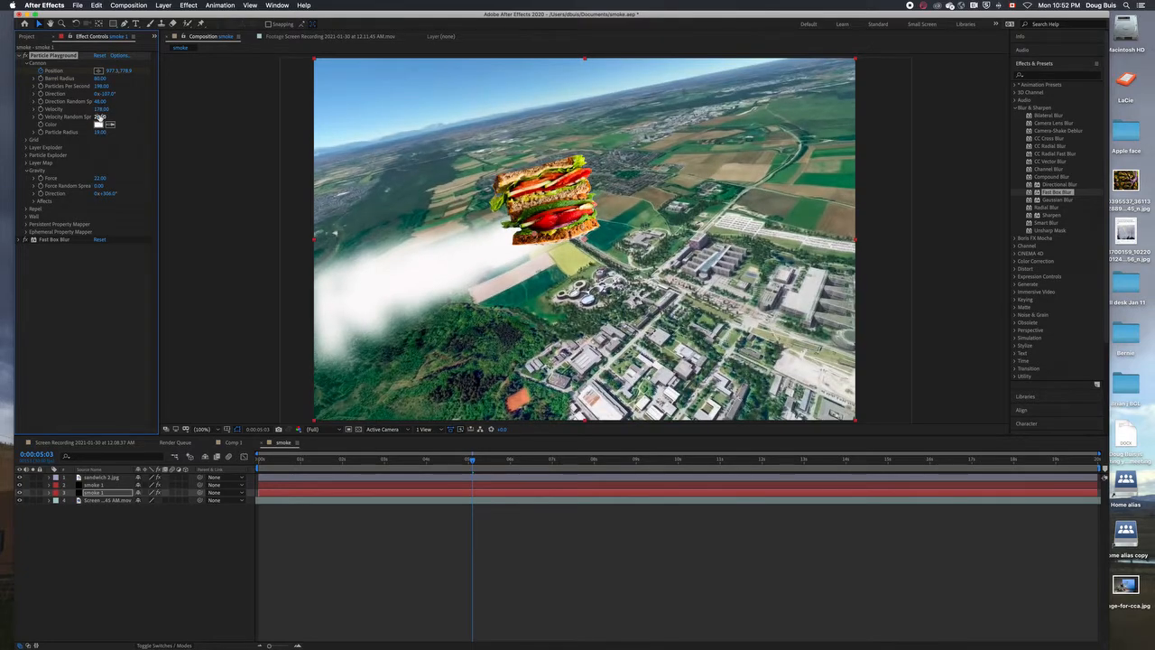
click(99, 116)
click(118, 123)
drag(100, 117, 110, 117)
Change the lower smoke copy's cannon particle color from white to a dark grey.
click(98, 124)
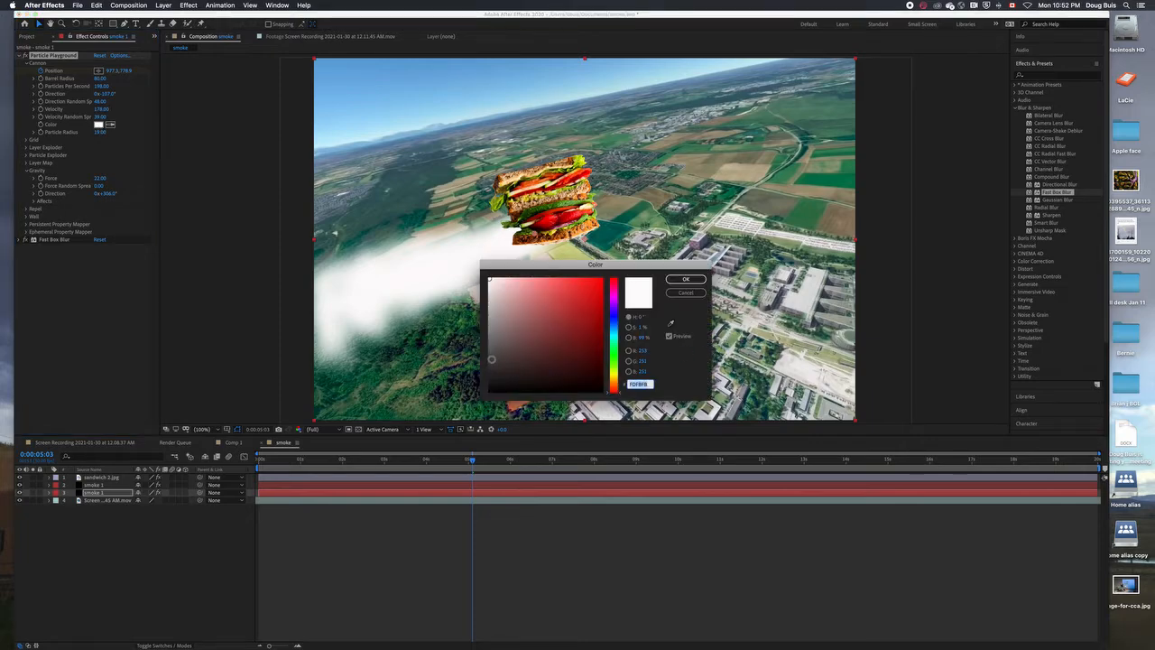
click(490, 354)
click(686, 279)
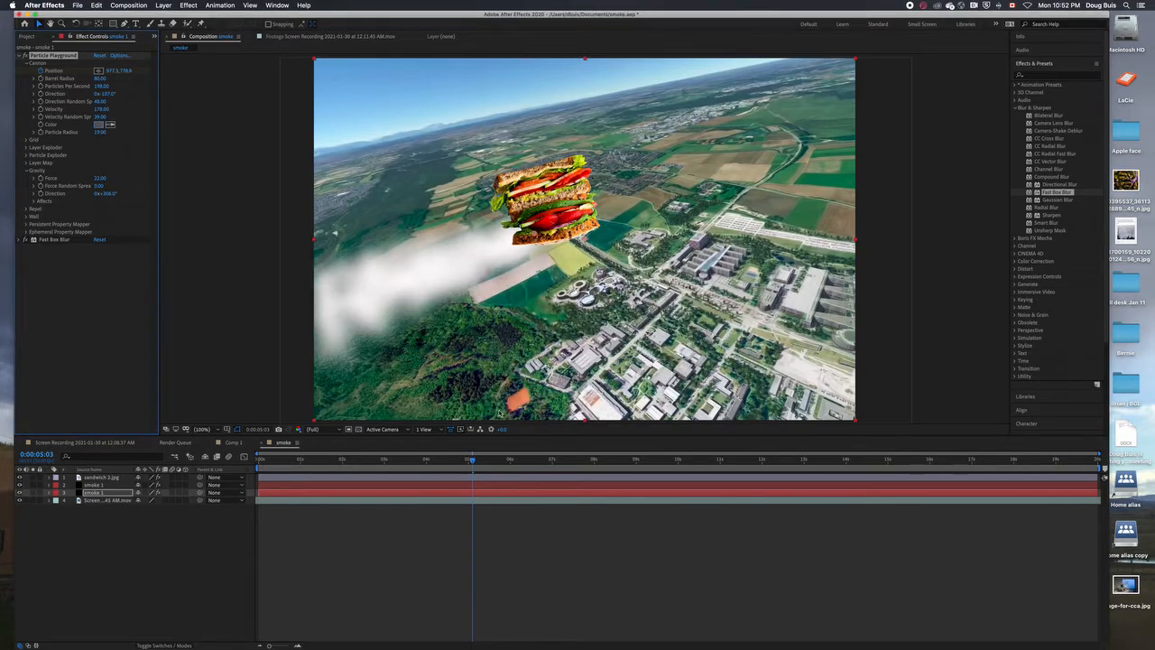
At 0:00:06:02, enlarge the grey smoke's particle radius and raise its Fast Box Blur radius to about 109.
drag(469, 464, 513, 468)
drag(100, 133, 118, 135)
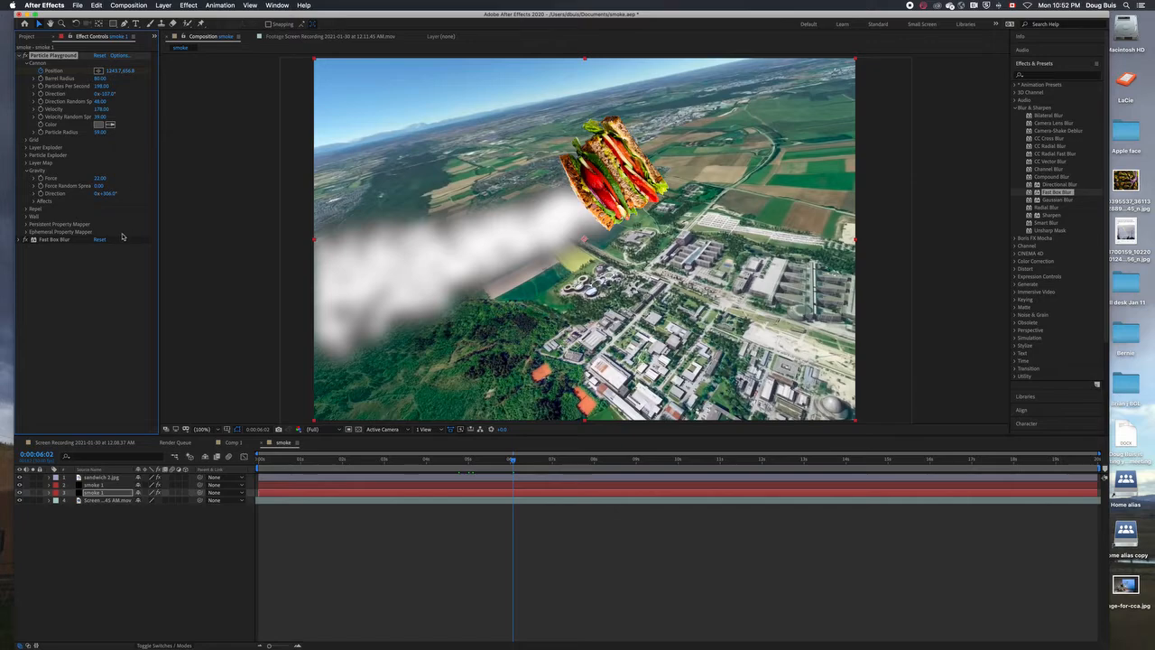
click(20, 239)
mouse_move(97, 248)
mouse_down()
mouse_move(163, 246)
mouse_move(102, 255)
mouse_up()
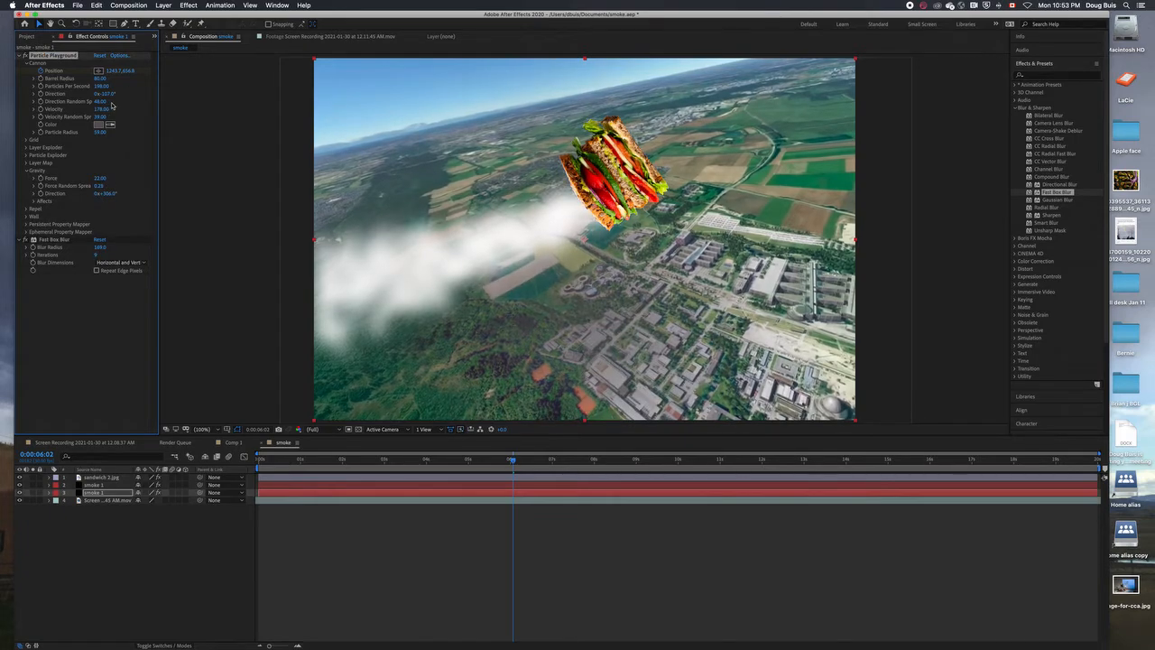
At 0:00:03:02, change the lower smoke copy's cannon particle color from grey to a vivid blue.
drag(511, 460, 481, 486)
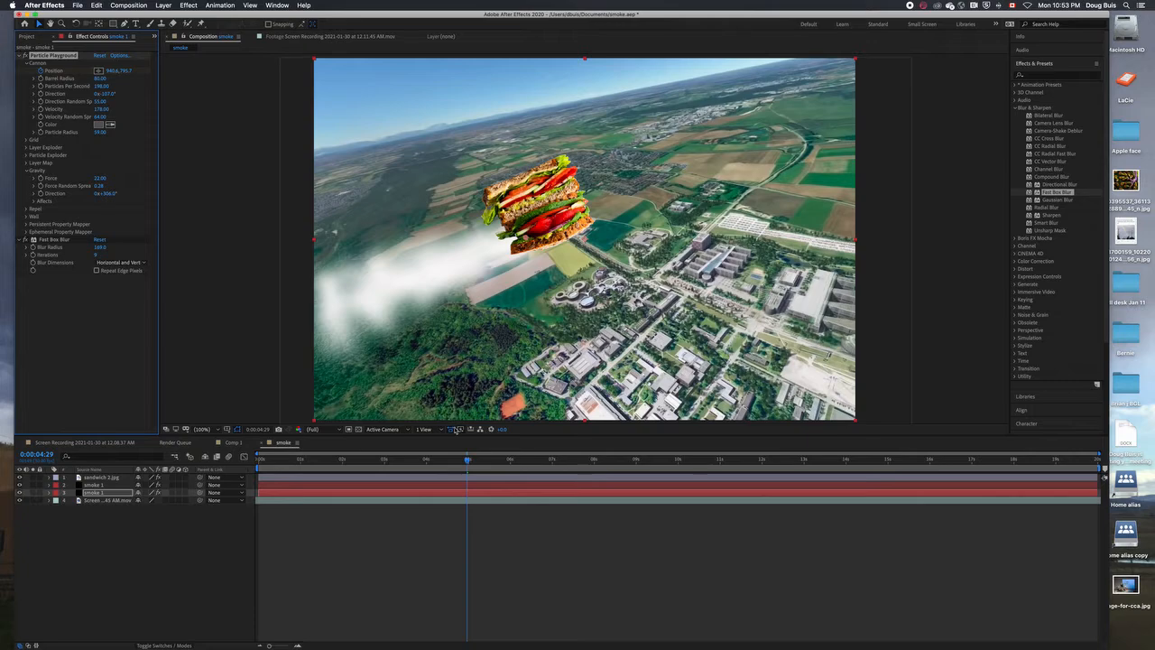
drag(470, 461, 390, 466)
click(100, 123)
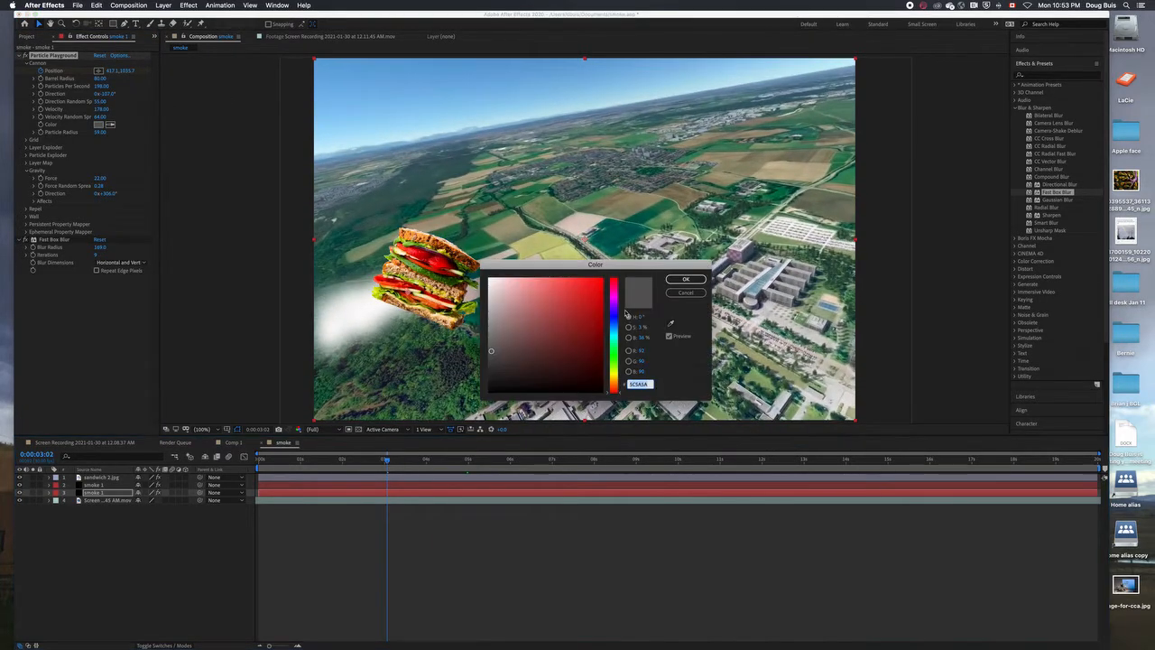
click(613, 319)
click(568, 280)
click(685, 279)
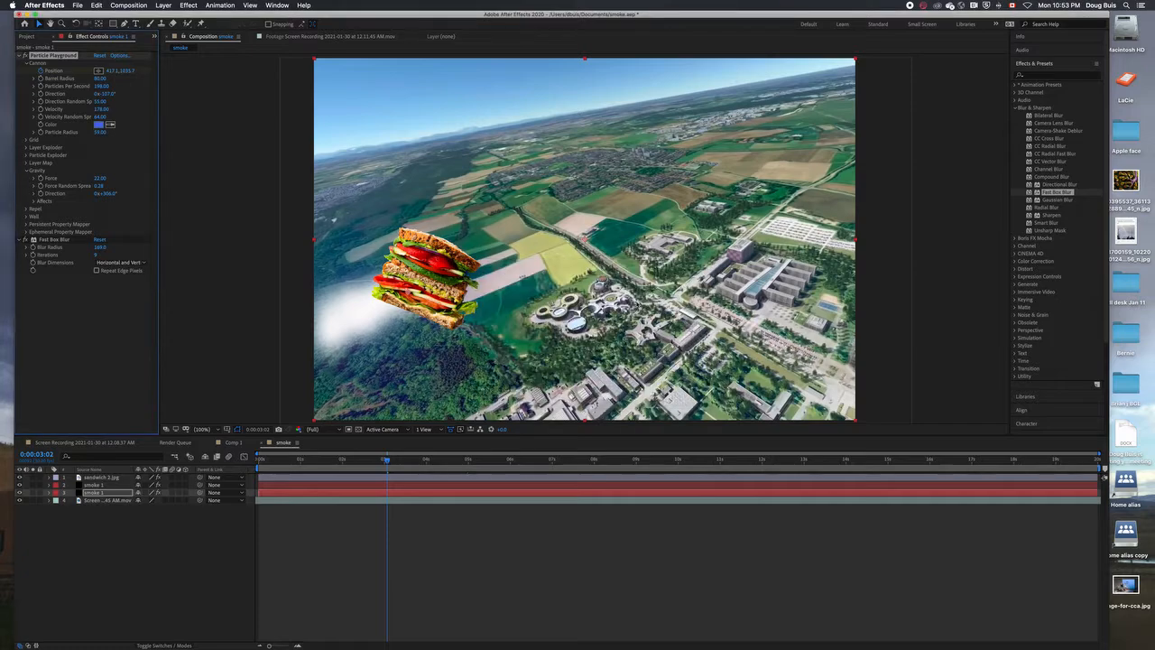
Change the upper smoke 1 layer's cannon particle color from white to a light red.
click(368, 485)
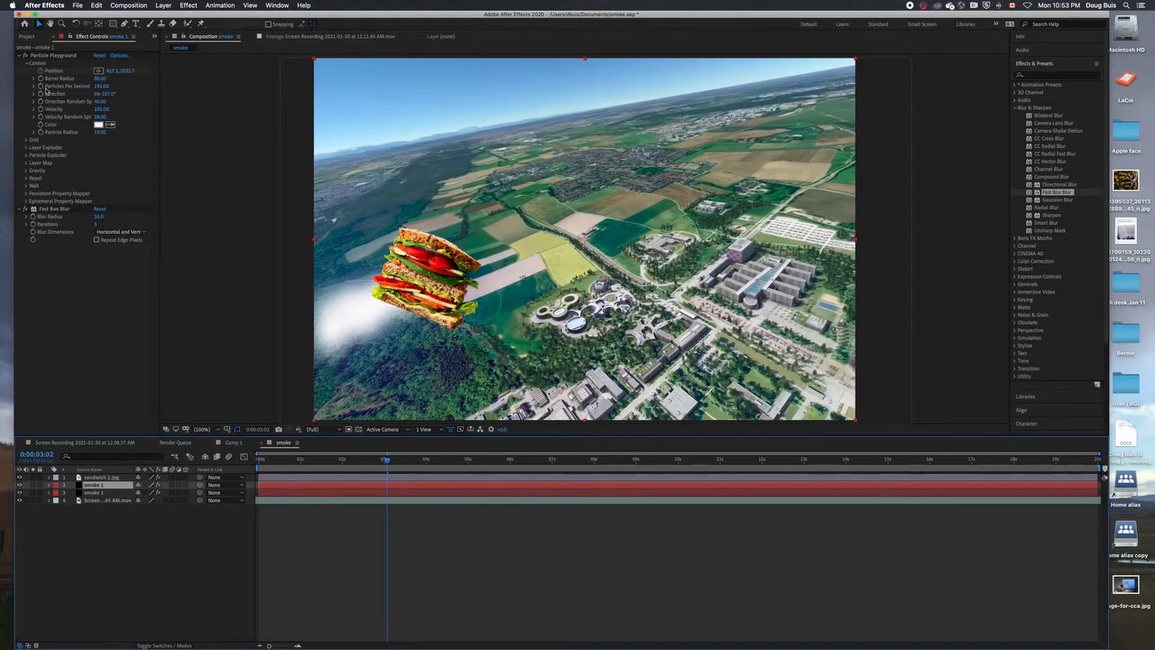
click(98, 125)
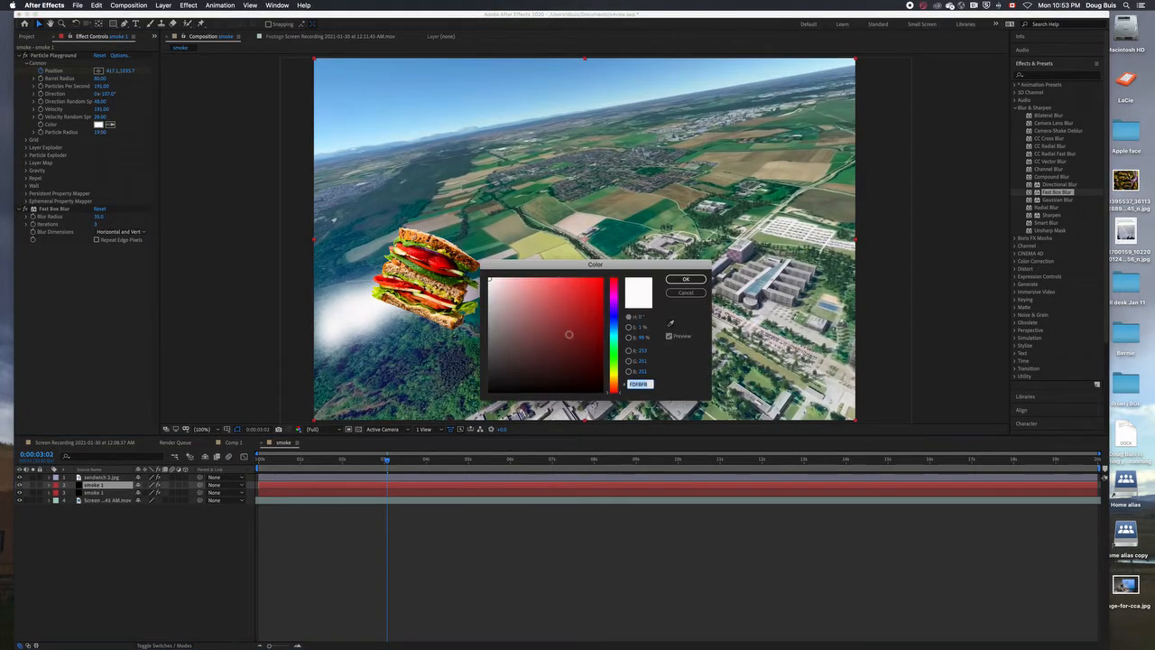
click(556, 278)
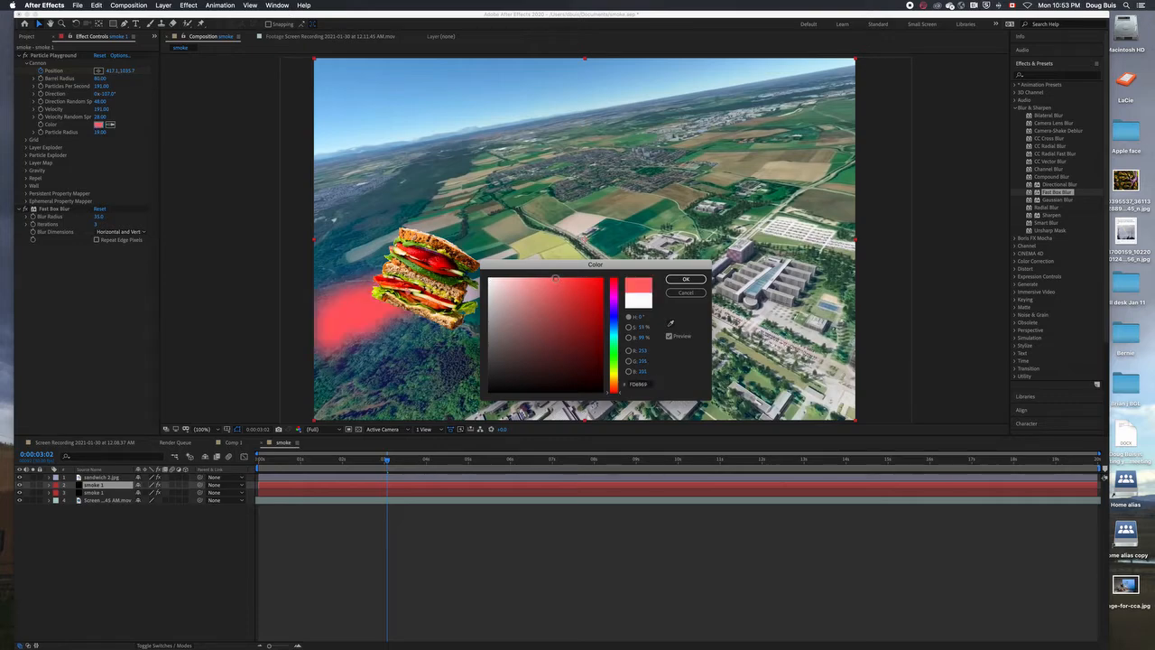
click(677, 280)
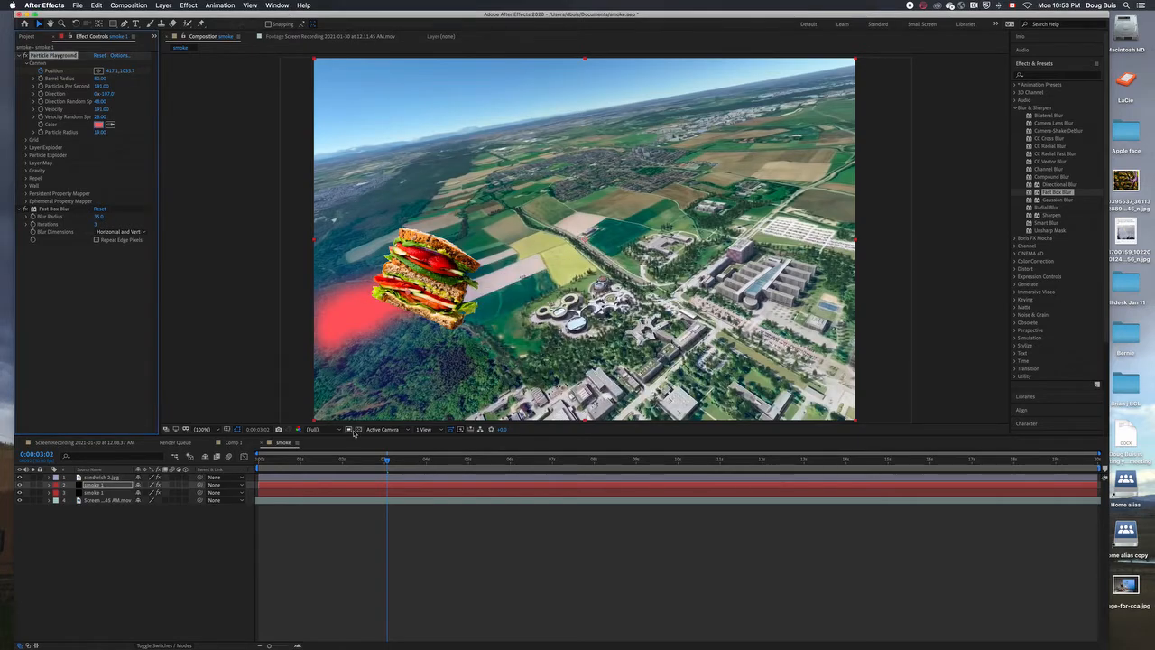
At 0:00:06:12, reduce the Fast Box Blur radius on the lower blue smoke layer to about 50.
drag(387, 462, 528, 469)
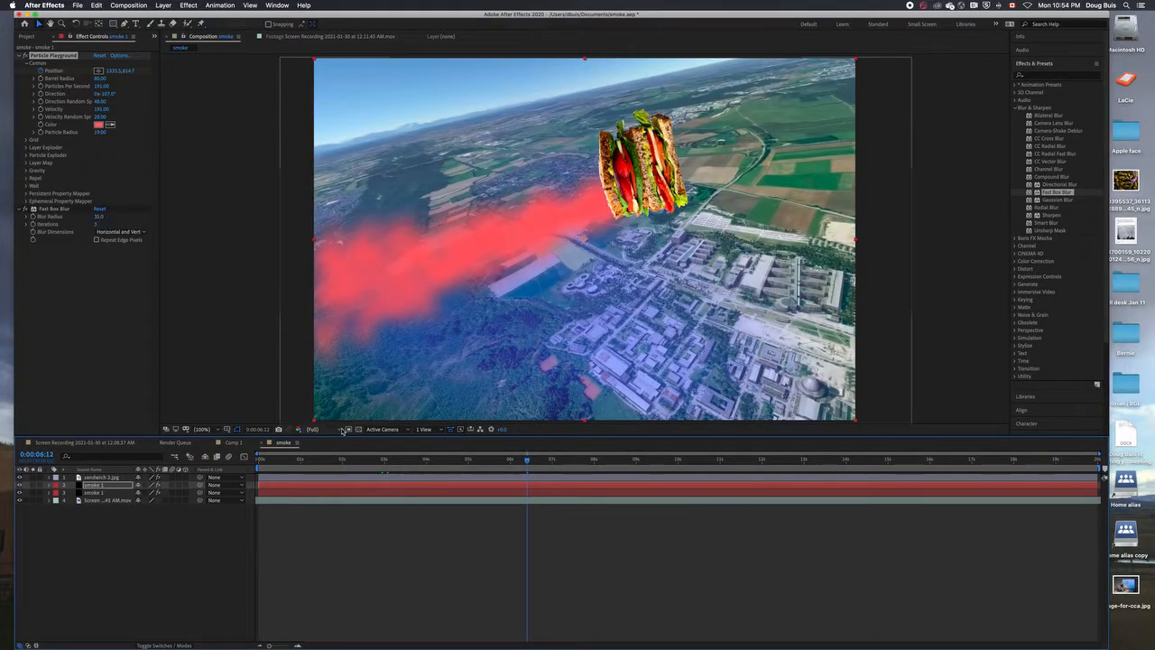
key(super+Down)
drag(101, 248, 41, 241)
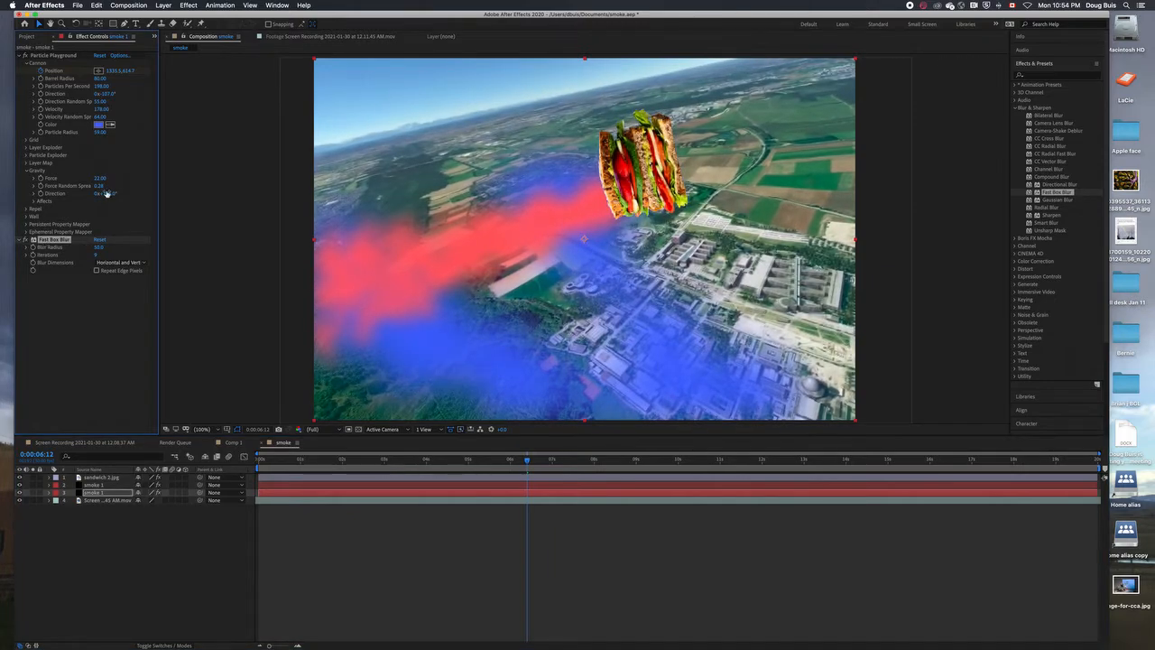
Set the blue smoke's gravity force random spread to 0 and its gravity force to about 28.
drag(101, 186, 87, 185)
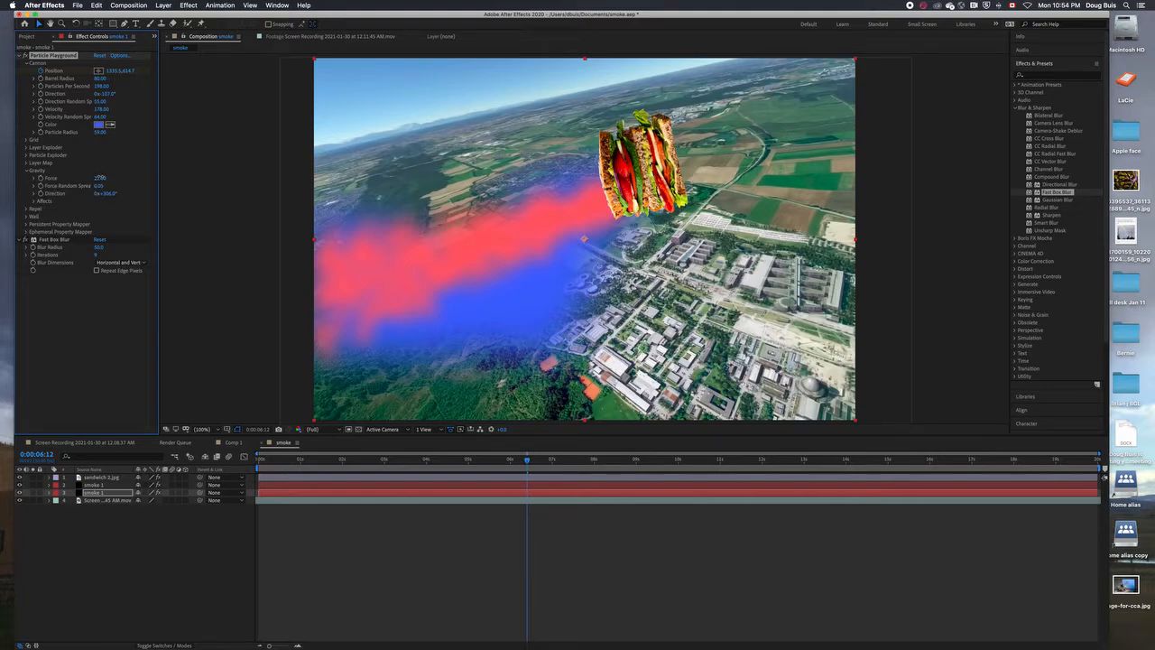
mouse_move(100, 178)
mouse_down()
mouse_move(126, 184)
mouse_move(106, 179)
mouse_up()
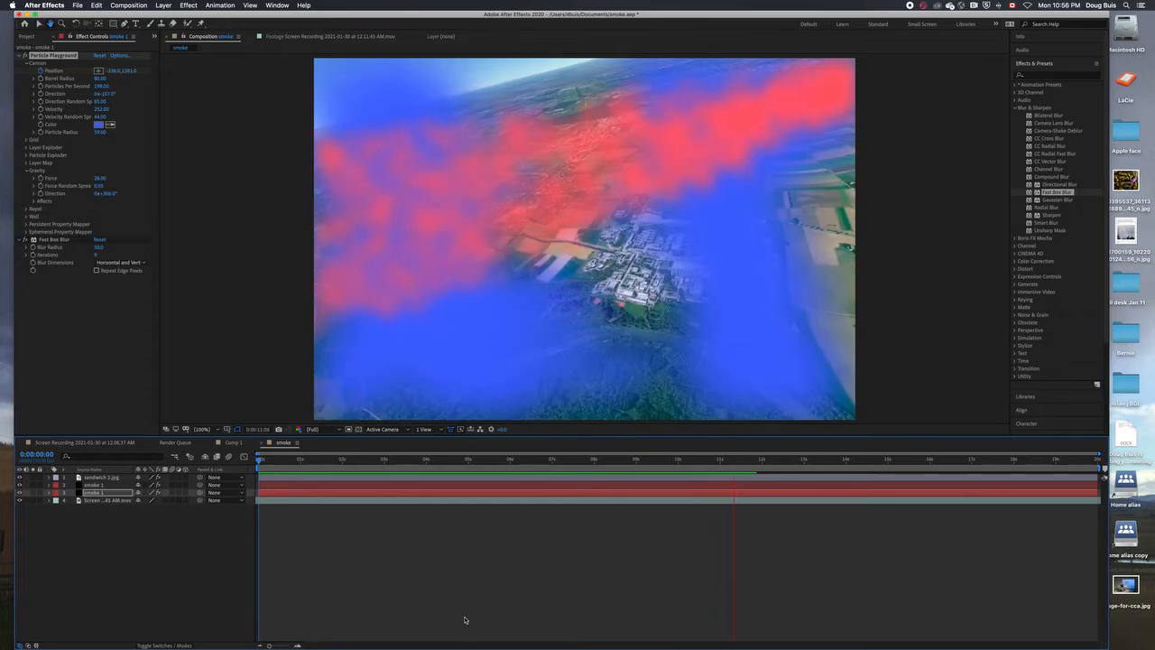
click(266, 514)
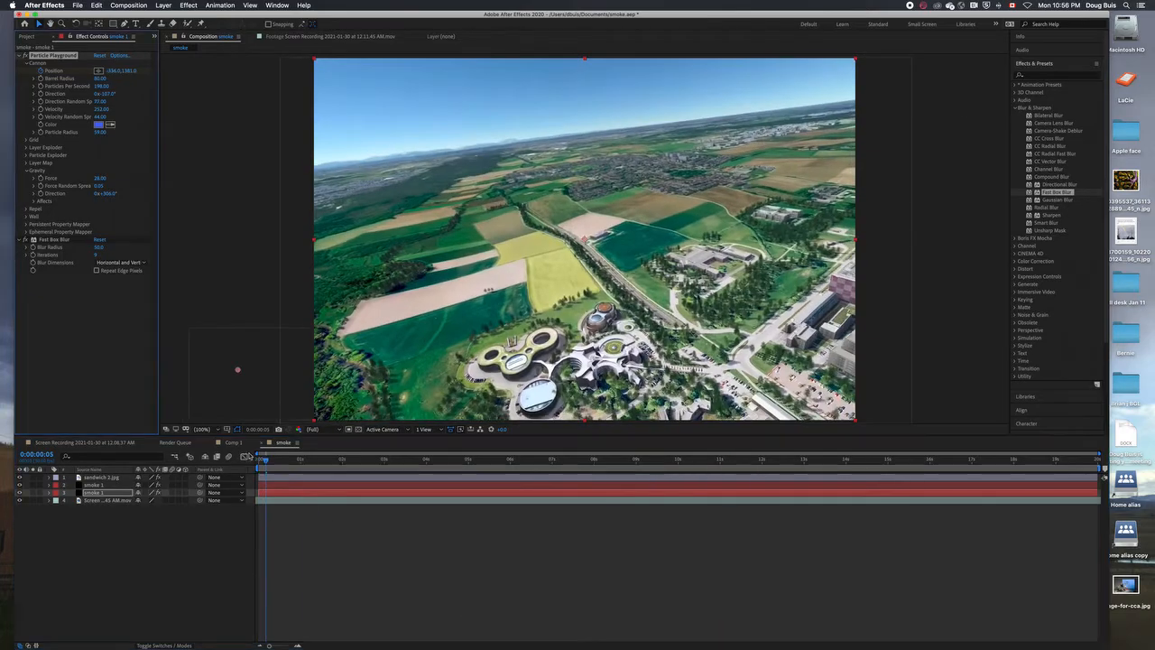
At 0:00:07:12, reduce the blue smoke's direction random spread and particle radius to 47, and set its gravity force random spread to 0.02.
drag(266, 460, 569, 459)
drag(102, 101, 94, 133)
drag(99, 186, 92, 185)
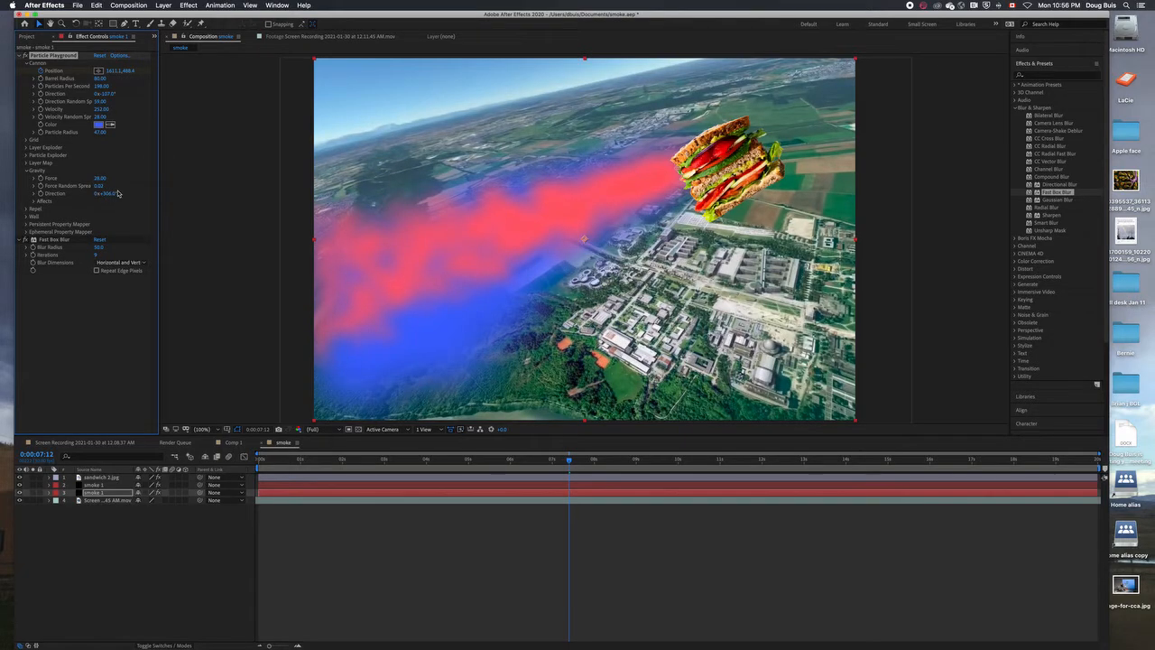
Try a gravity force random spread of 0.2 on the upper red smoke, and settle on about 0.01 at 0:00:05:23.
click(386, 486)
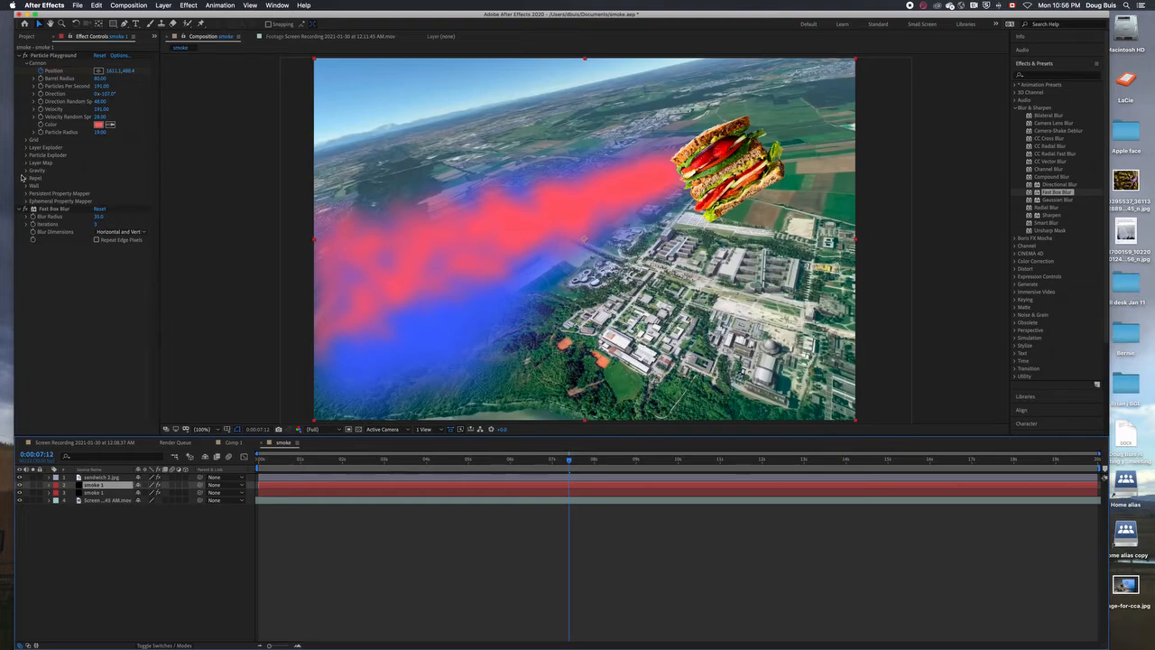
click(27, 171)
click(99, 186)
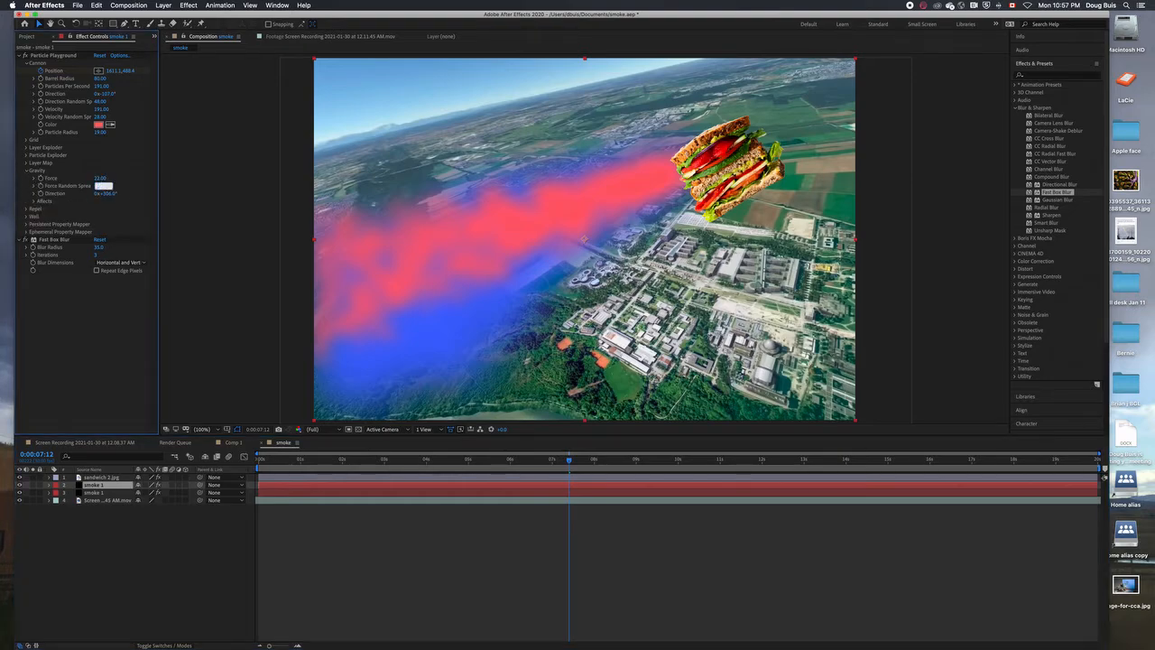
text(0.2)
key(Return)
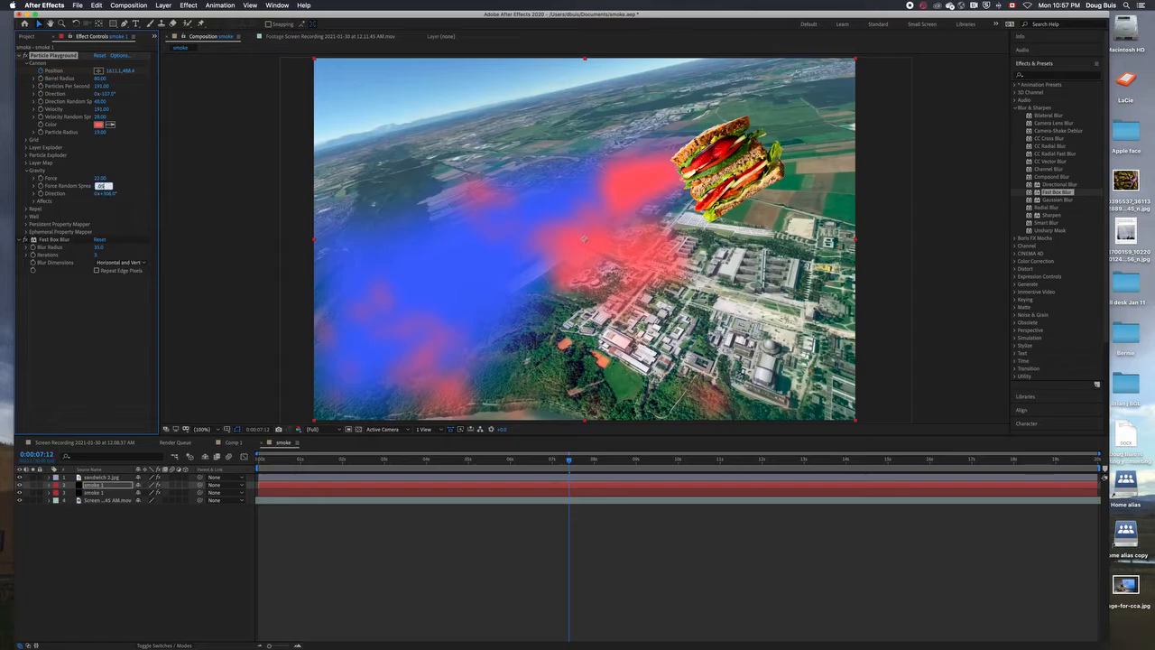
click(95, 342)
drag(570, 463, 501, 462)
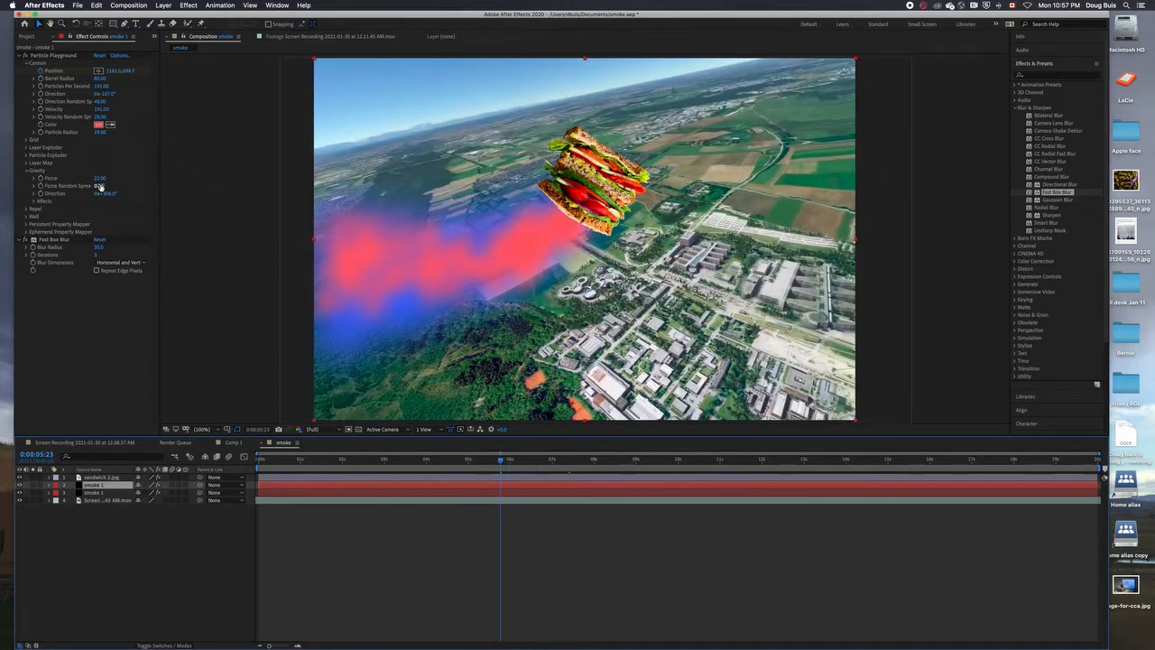
drag(100, 187, 97, 185)
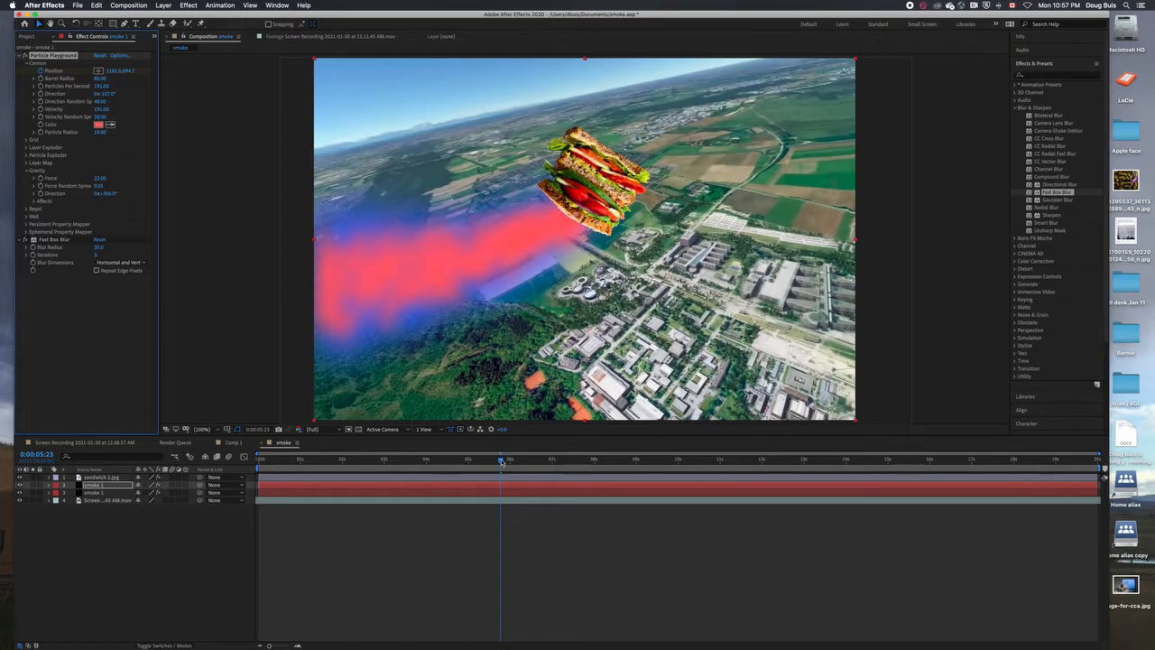
At 0:00:06:15, raise the red smoke's direction random spread to about 75 and its particle radius to 30.
drag(501, 461, 531, 462)
drag(101, 101, 122, 101)
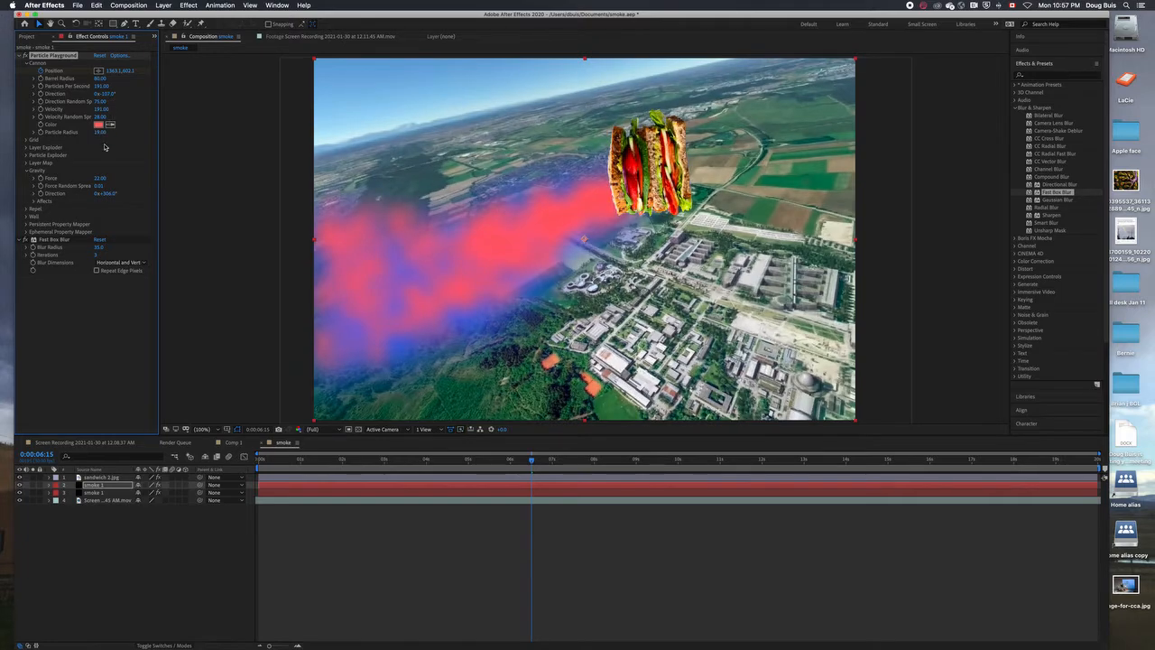
drag(98, 132, 106, 132)
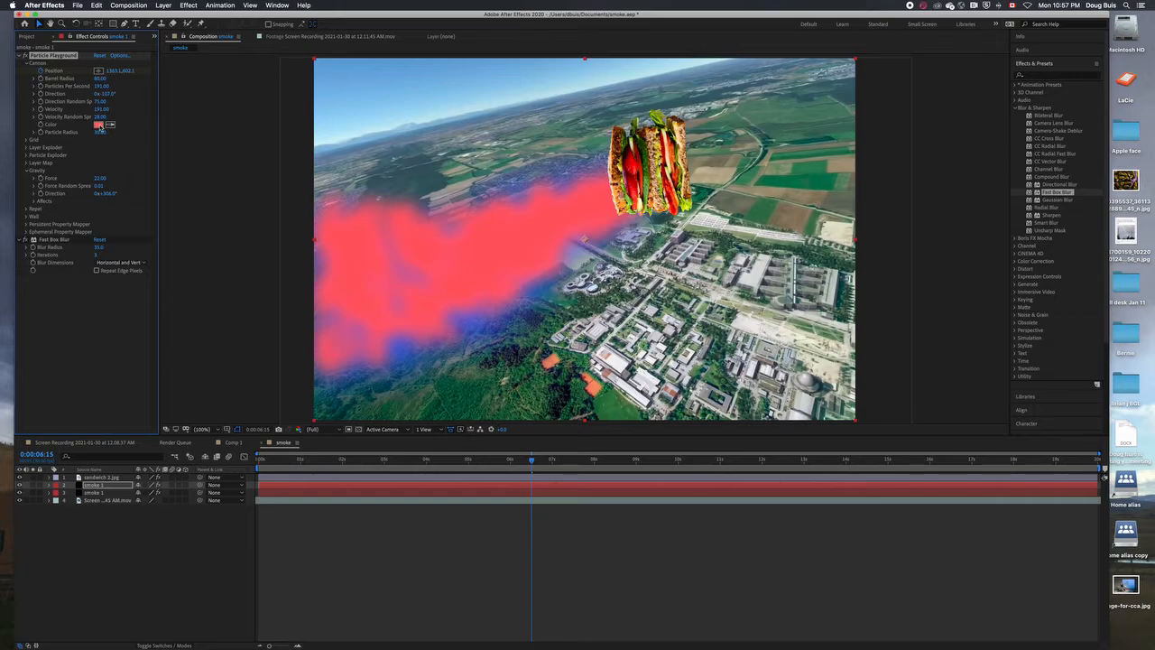
Recolor the upper red smoke's particles to off-white and the lower blue smoke's particles to a light grey.
click(98, 125)
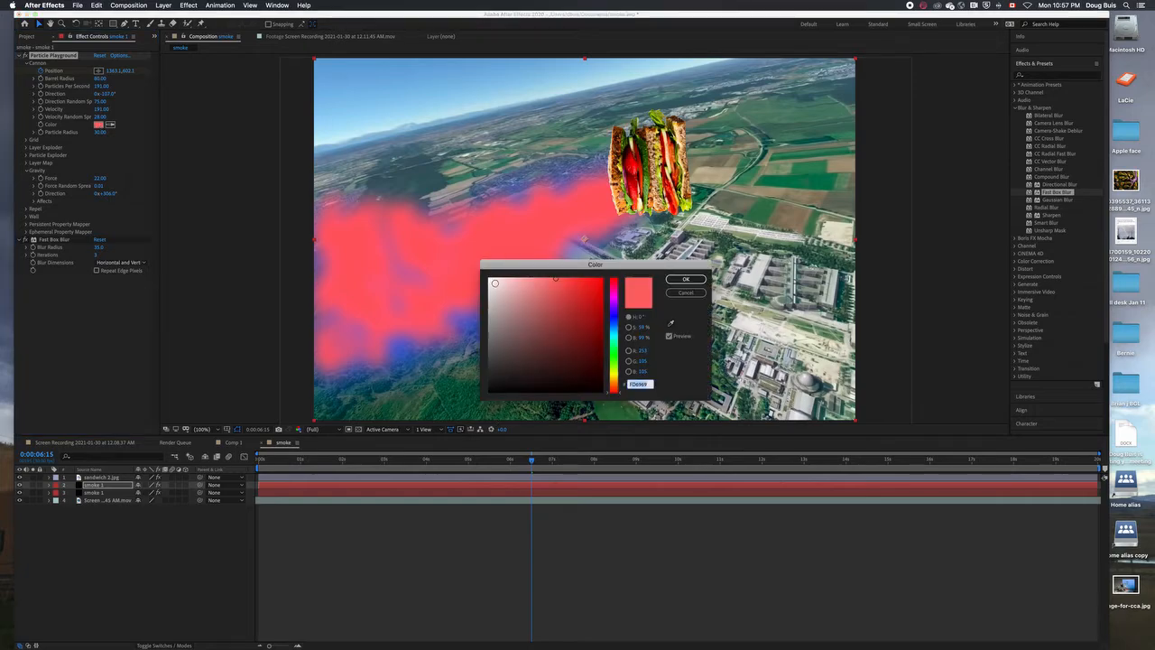
click(493, 289)
key(Return)
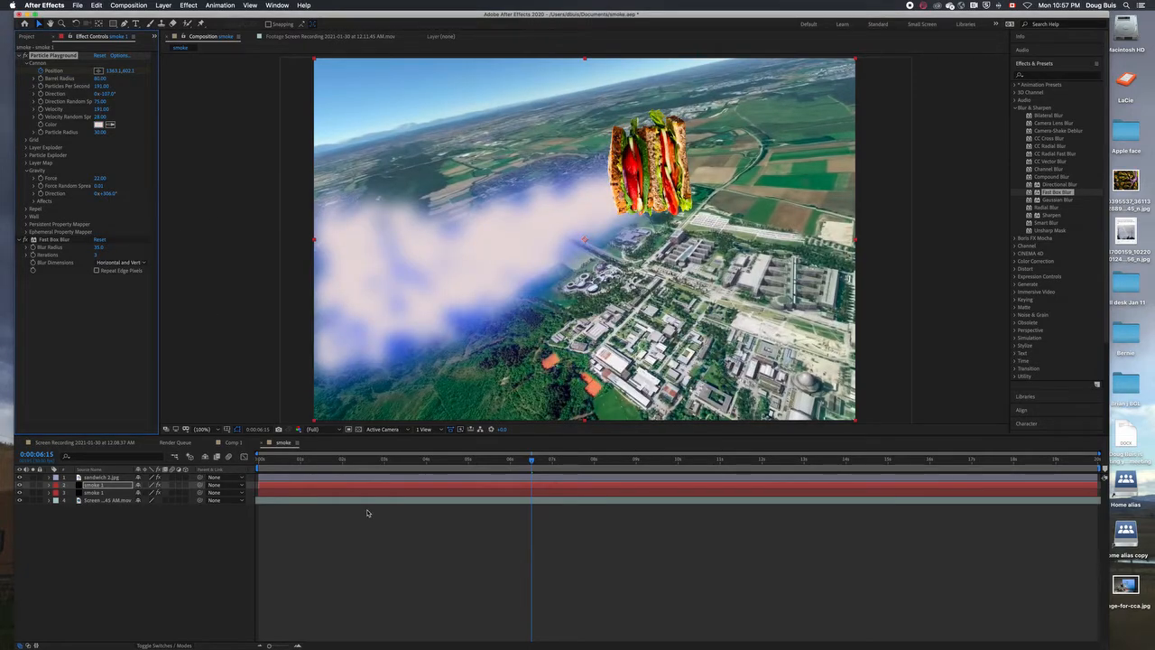
click(370, 492)
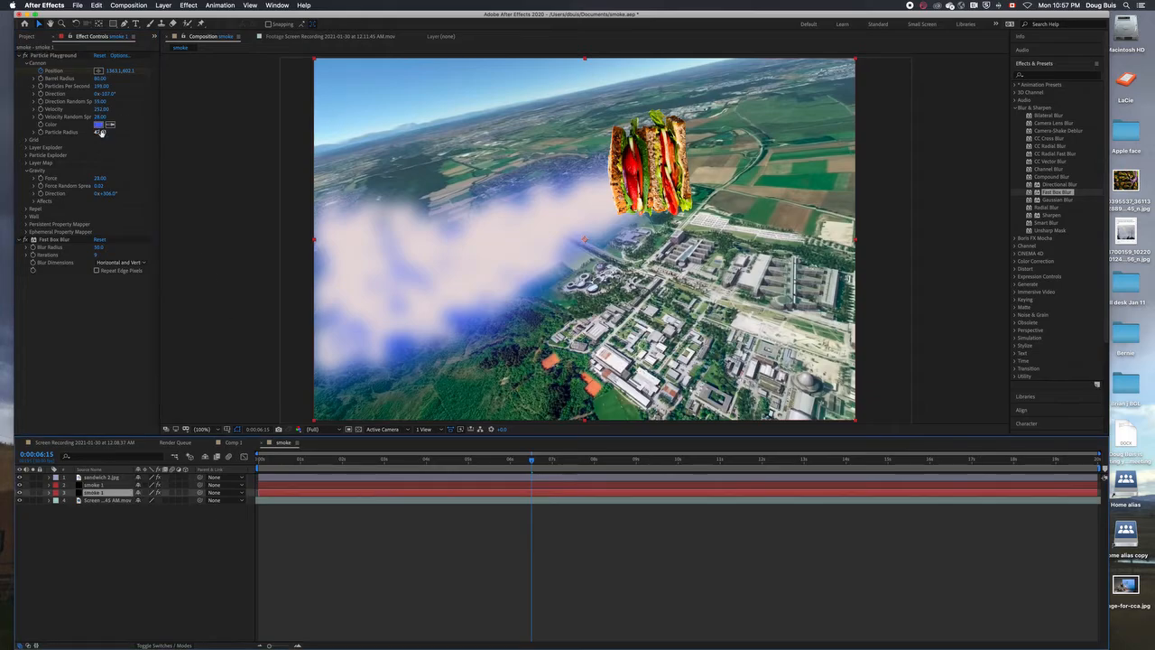
click(99, 125)
click(491, 306)
key(Return)
Preview the recolored smoke trail from the start of the composition.
drag(531, 460, 259, 495)
key(space)
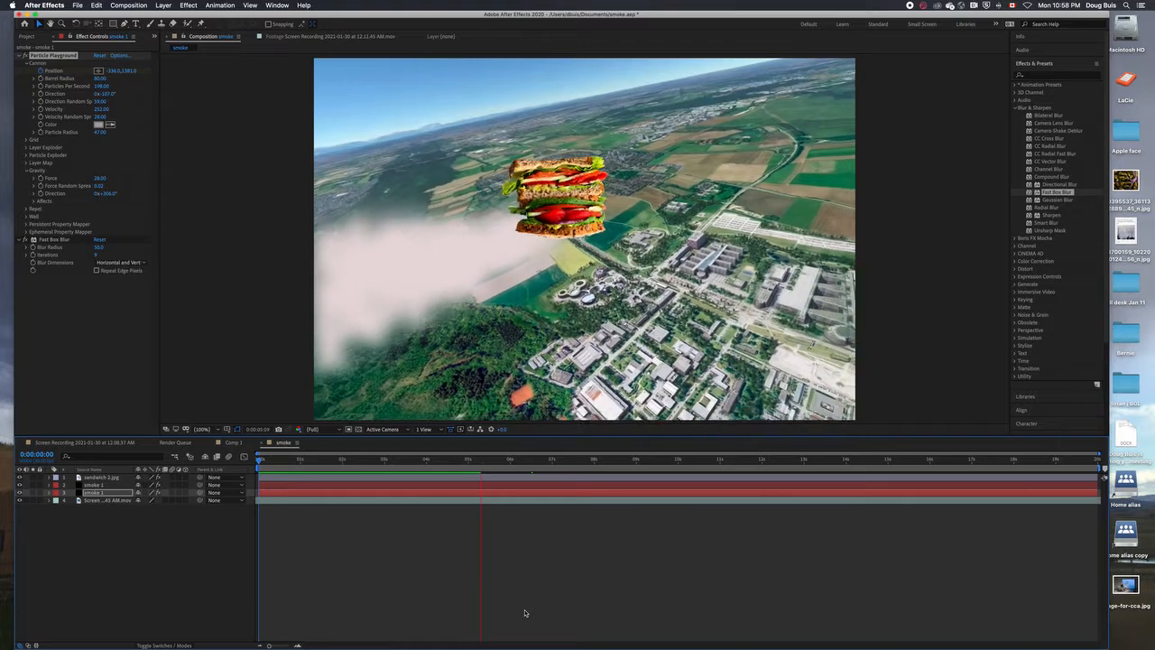
key(space)
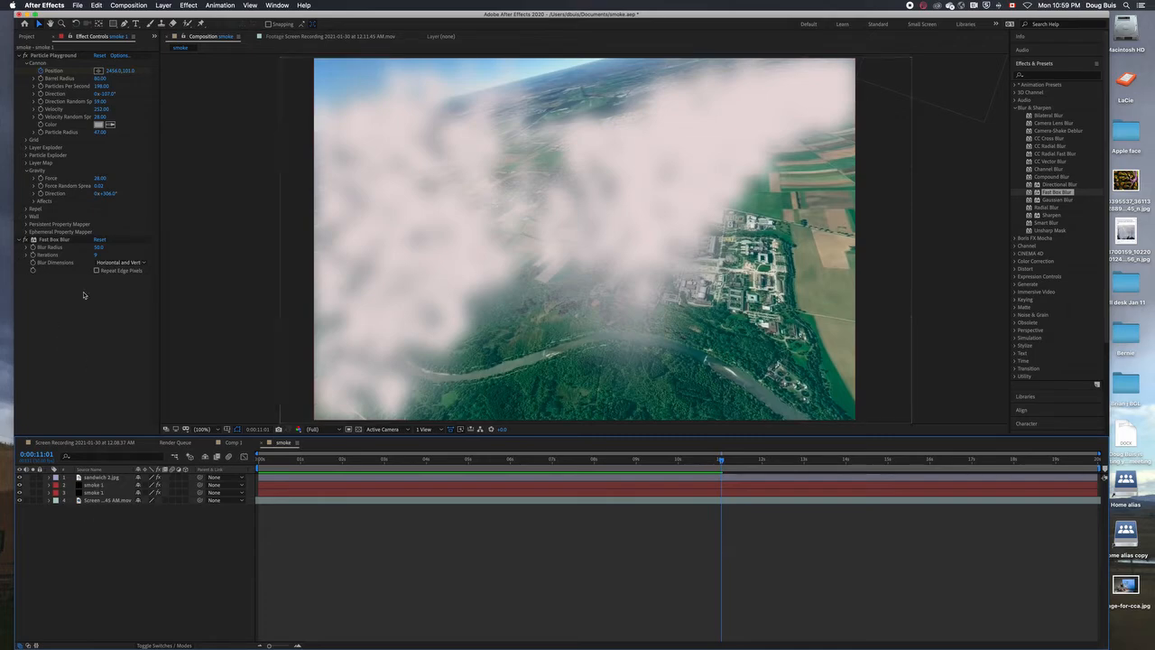
Check the 12.08.37 AM screen recording of Earth from space, add it directly below the smoke layers, and play back the composition.
click(155, 36)
click(168, 47)
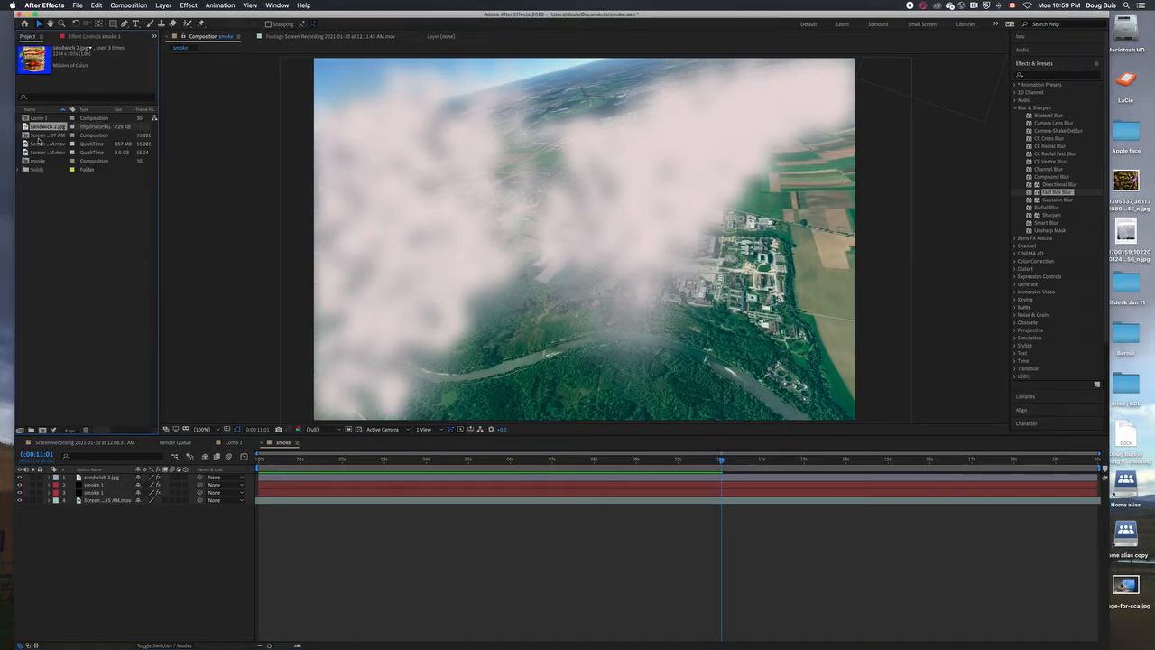
double_click(43, 143)
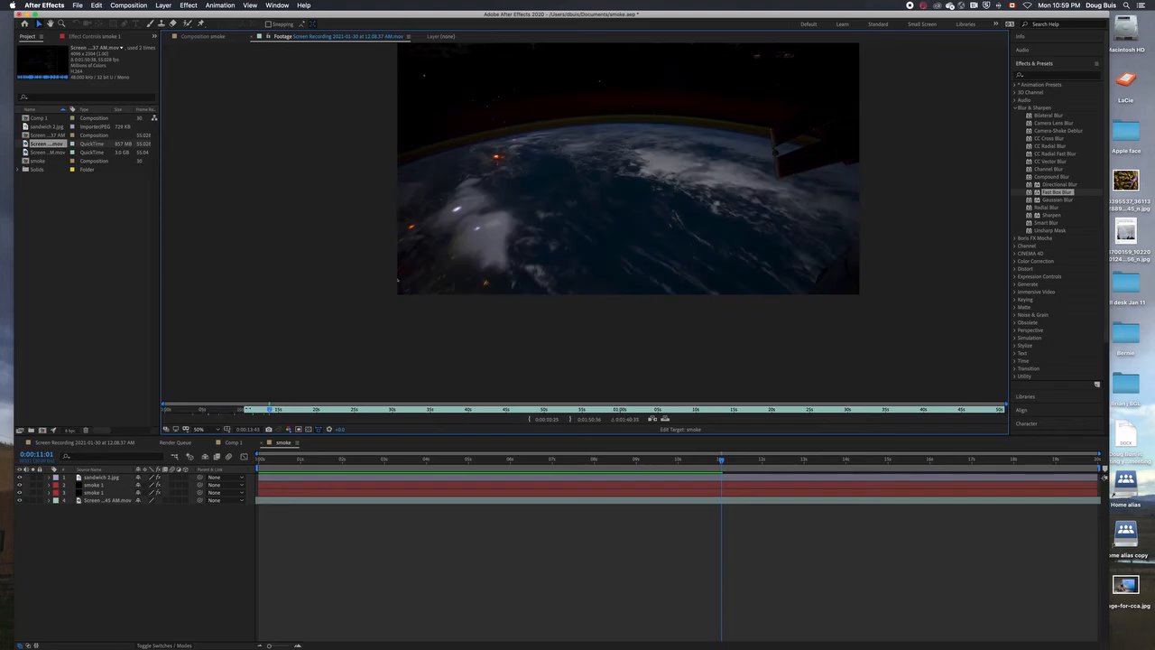
drag(249, 410, 271, 409)
drag(84, 144, 99, 503)
key(space)
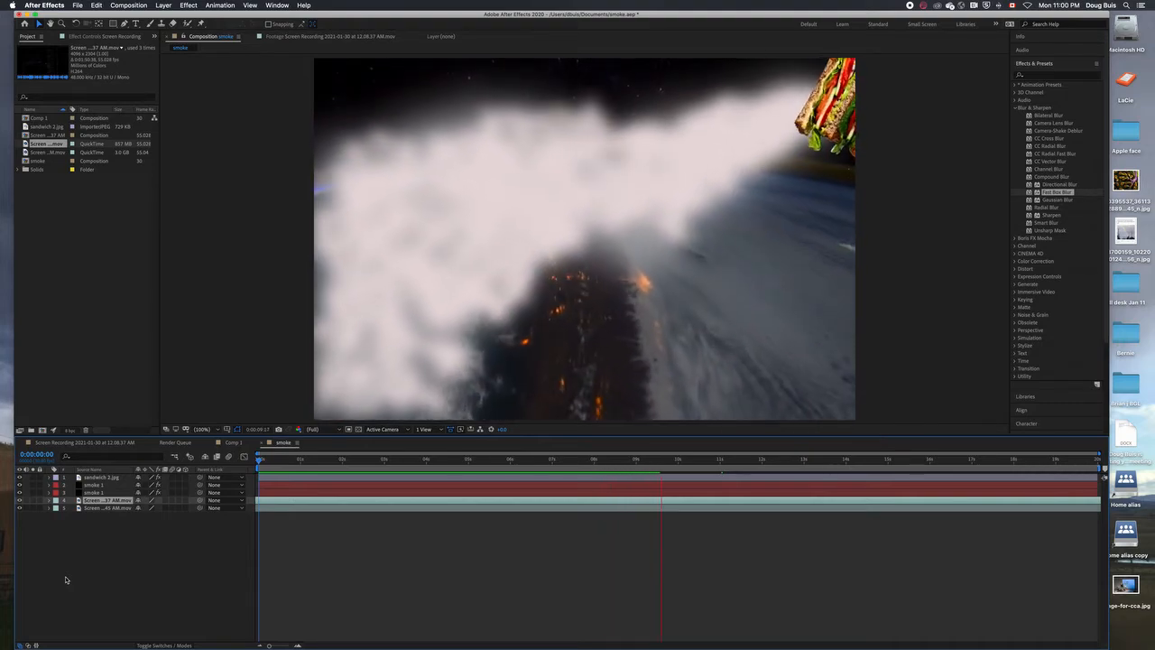
key(space)
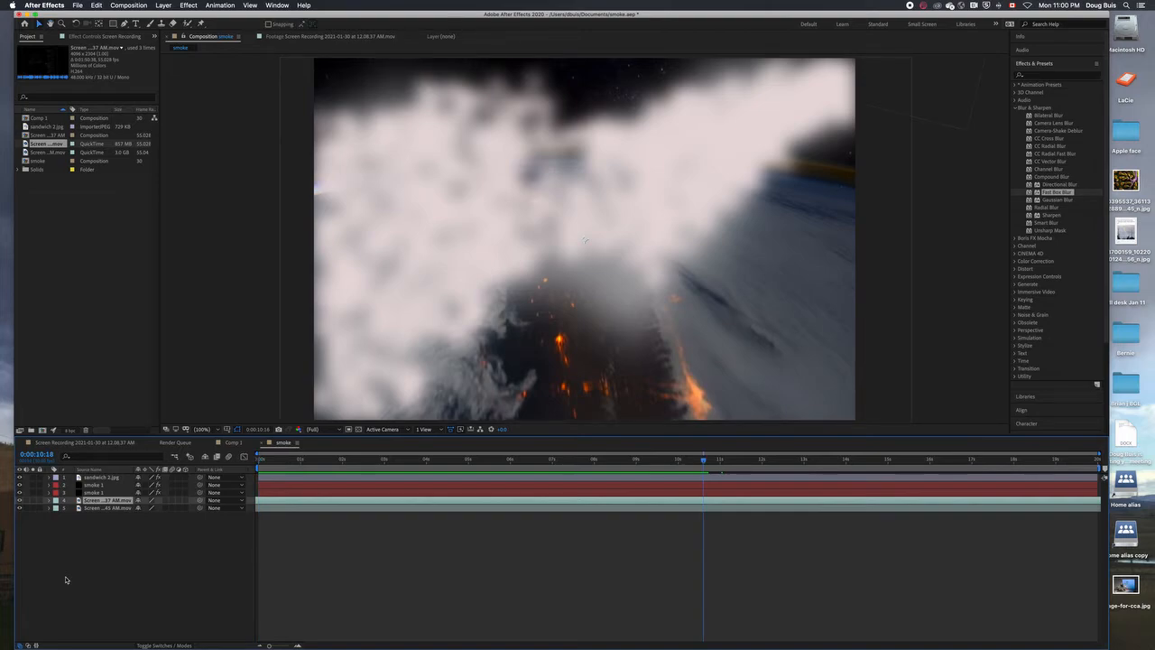
Increase the Fast Box Blur radius on the upper off-white smoke layer at 0:00:10:18.
click(80, 38)
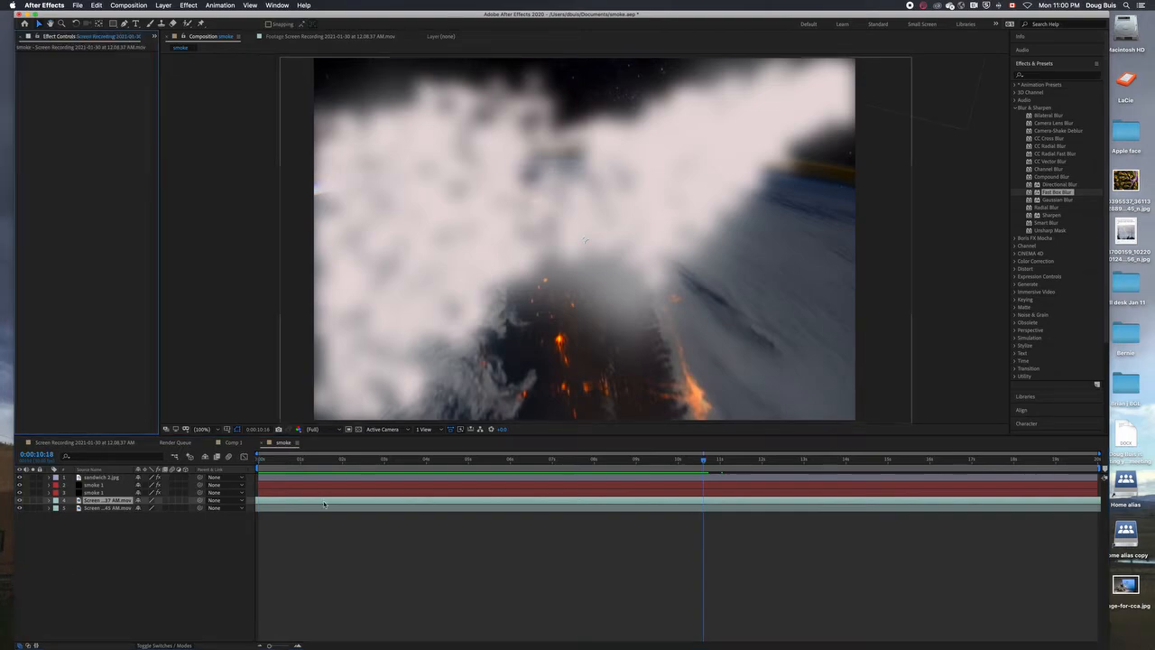
click(101, 493)
click(101, 485)
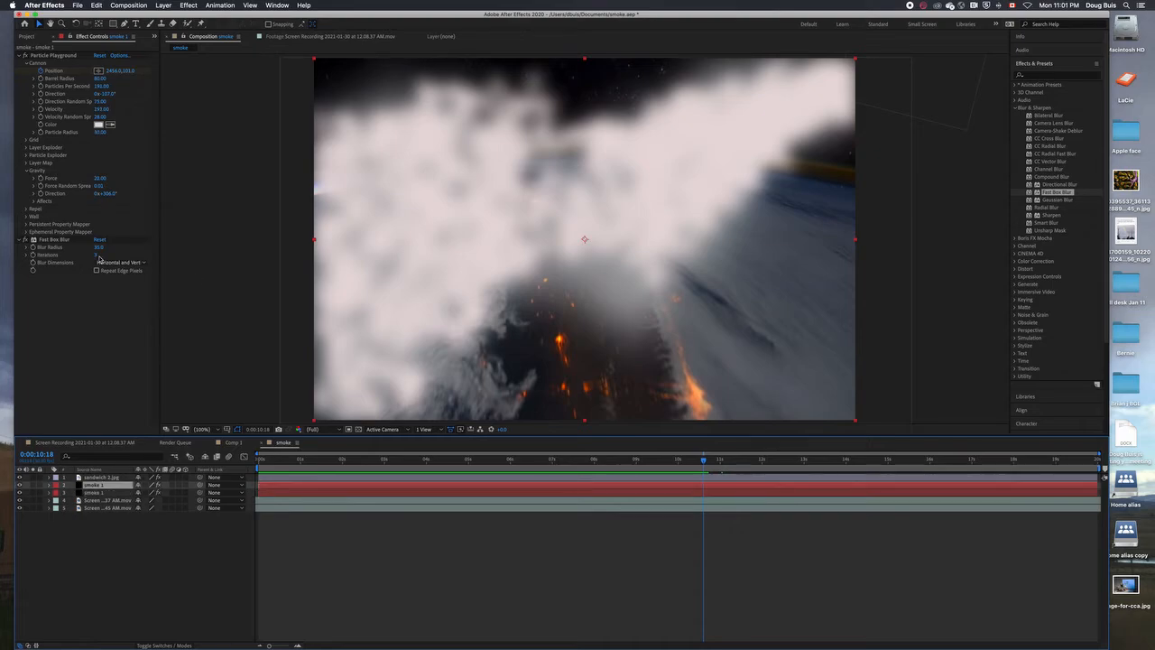
drag(102, 247, 96, 245)
Change the lower smoke layer's cannon particle color from grey to blue 5E79F8.
click(99, 493)
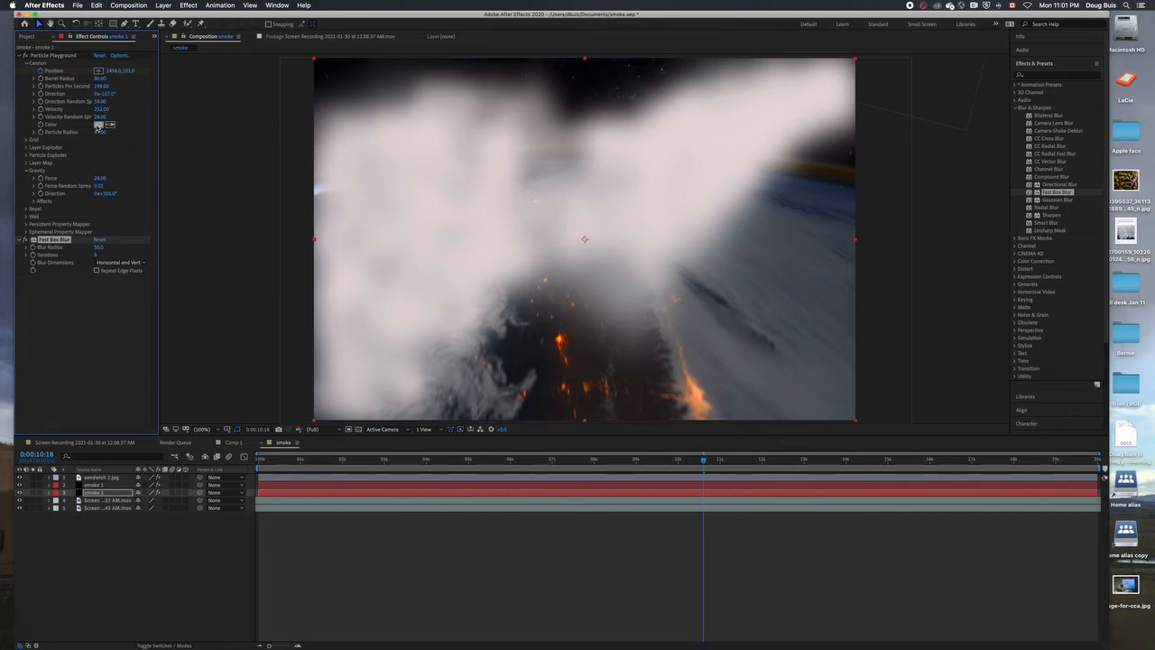
click(97, 124)
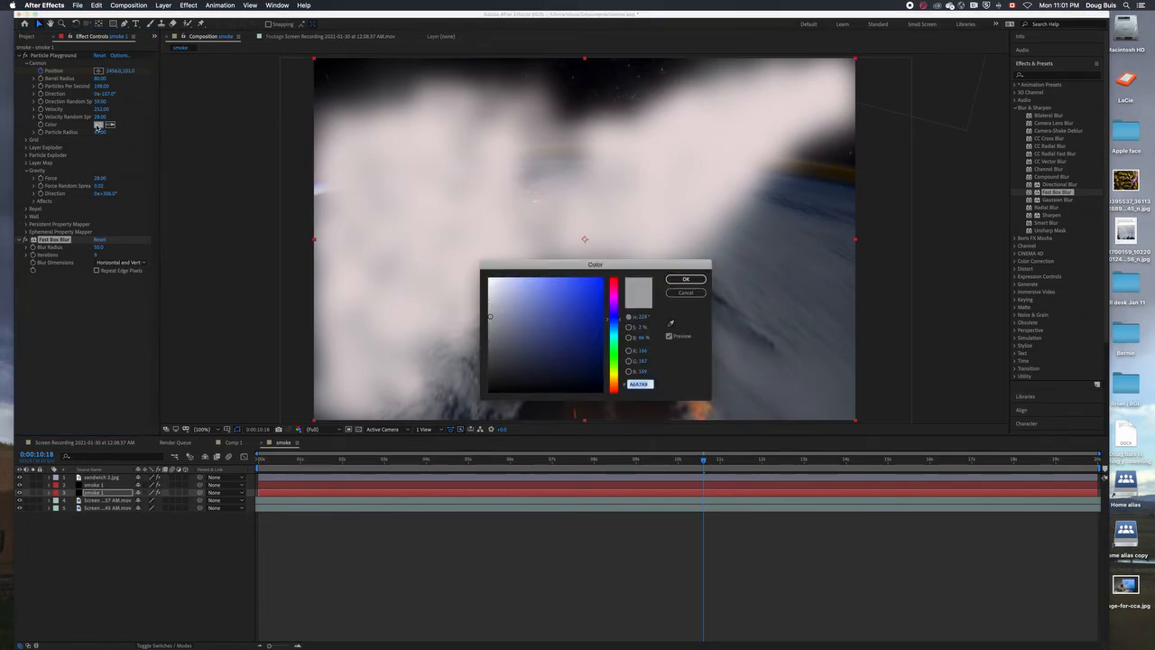
click(560, 281)
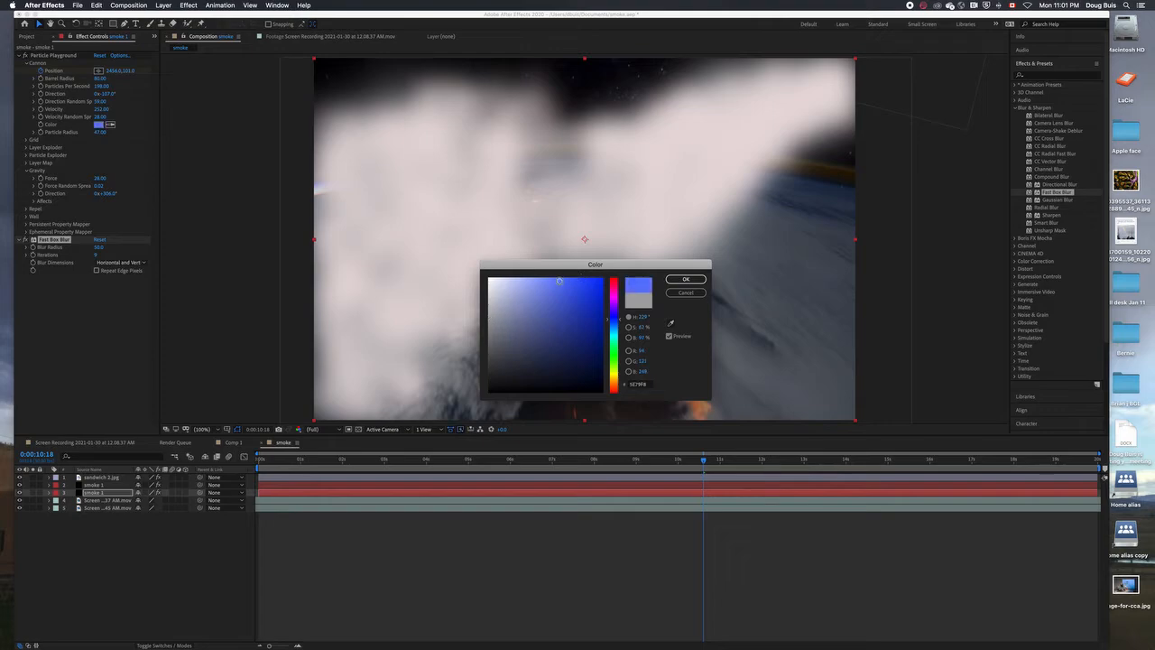
click(684, 280)
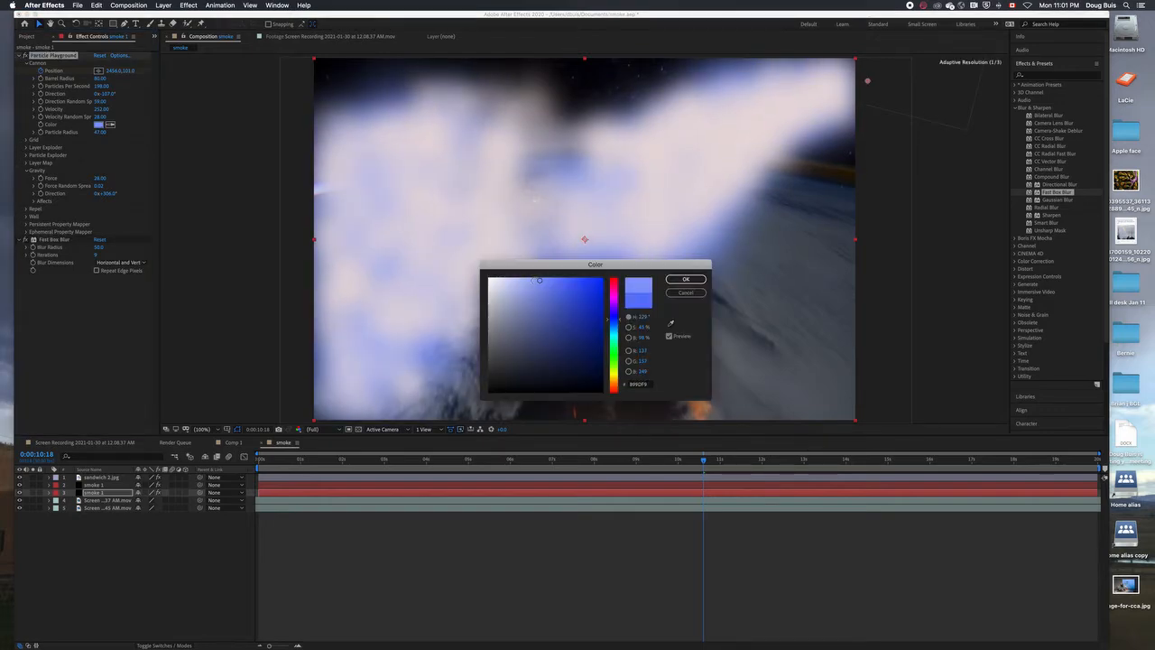
Finish lightening the lower smoke layer's blue, and recolor the upper smoke layer's cannon particles light pink.
key(Escape)
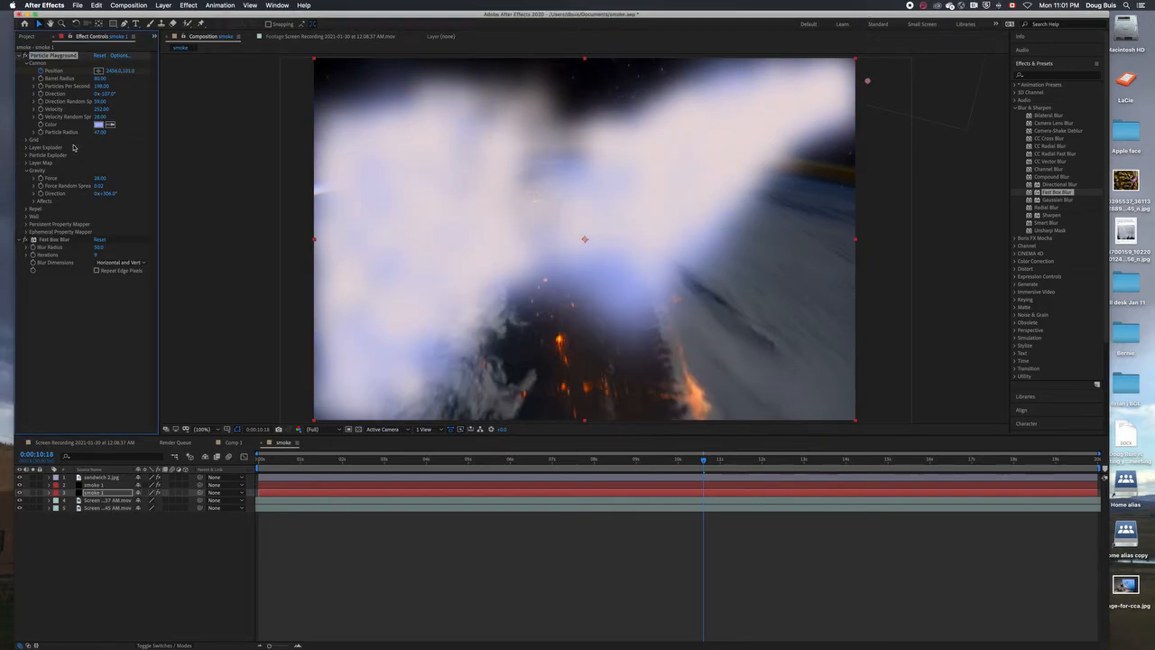
click(332, 484)
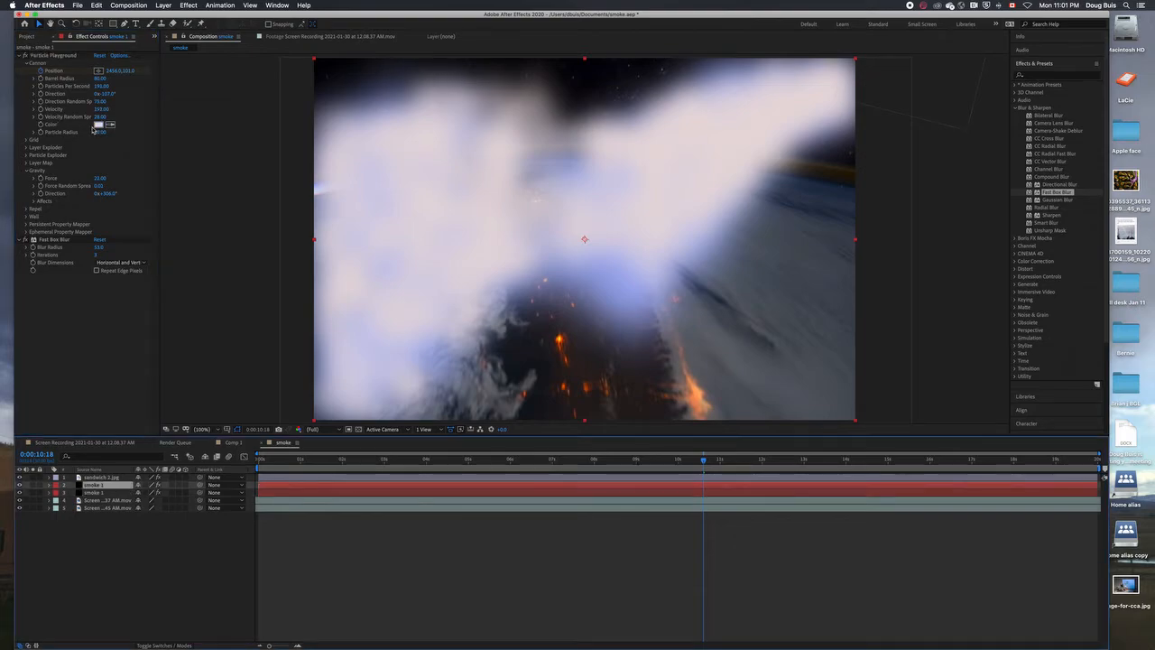
click(98, 125)
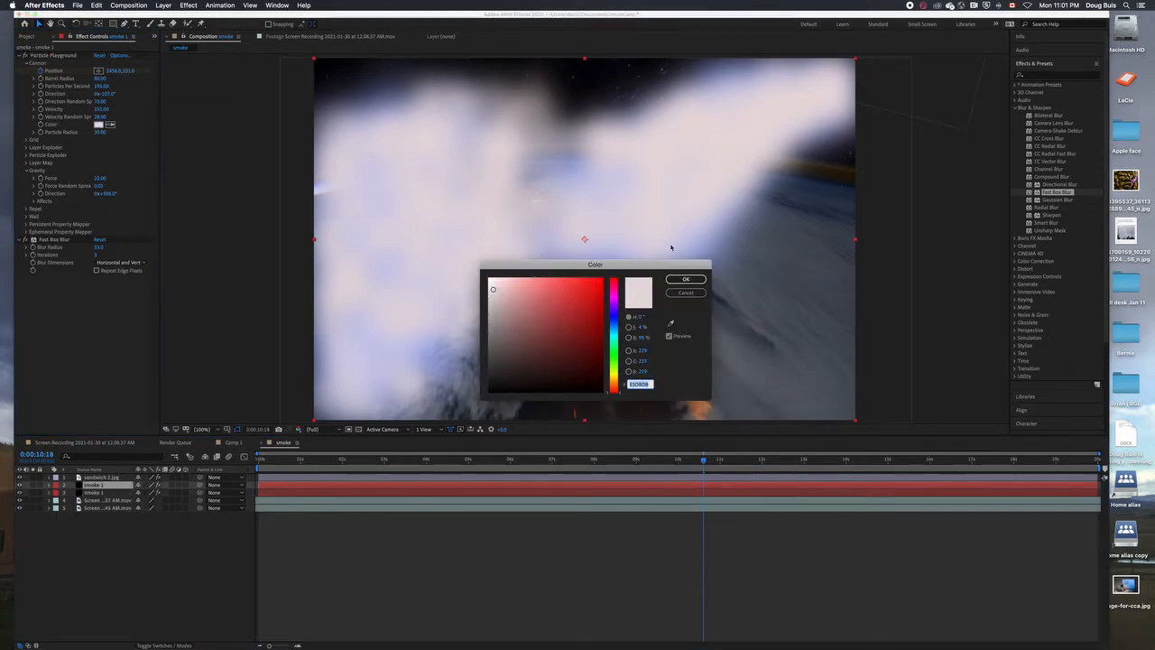
click(507, 278)
click(686, 279)
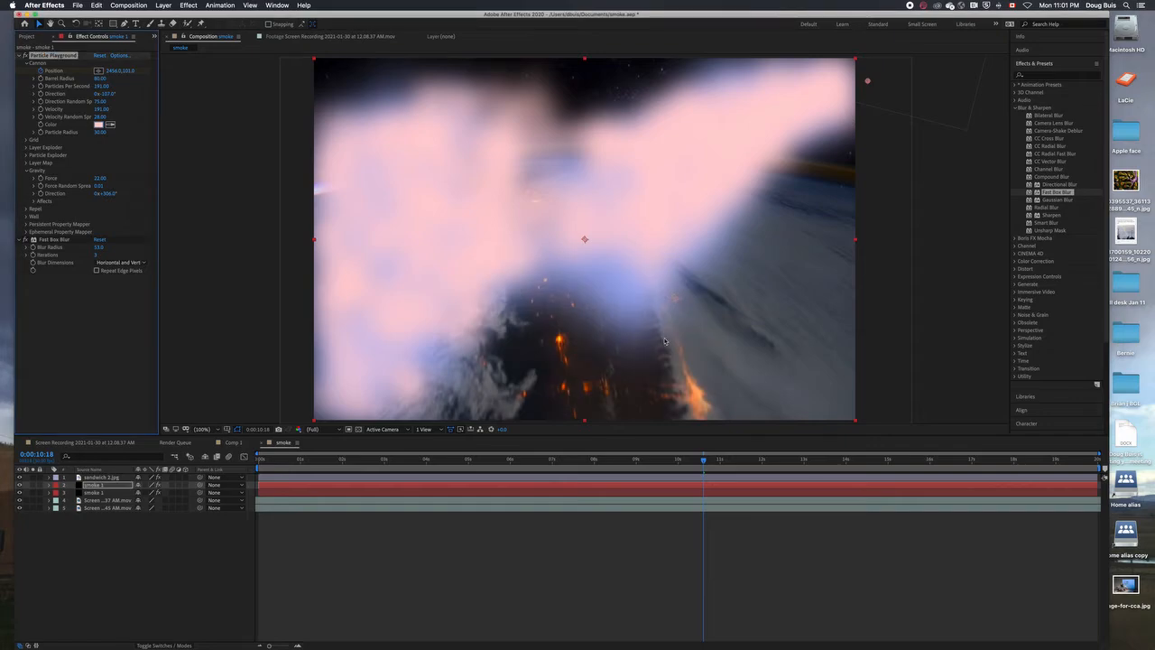
Reveal the Transform properties of both smoke layers and start their opacity animation with 100% keyframes at 0:00:09:03.
mouse_move(704, 464)
mouse_down()
mouse_move(763, 463)
mouse_move(709, 461)
mouse_up()
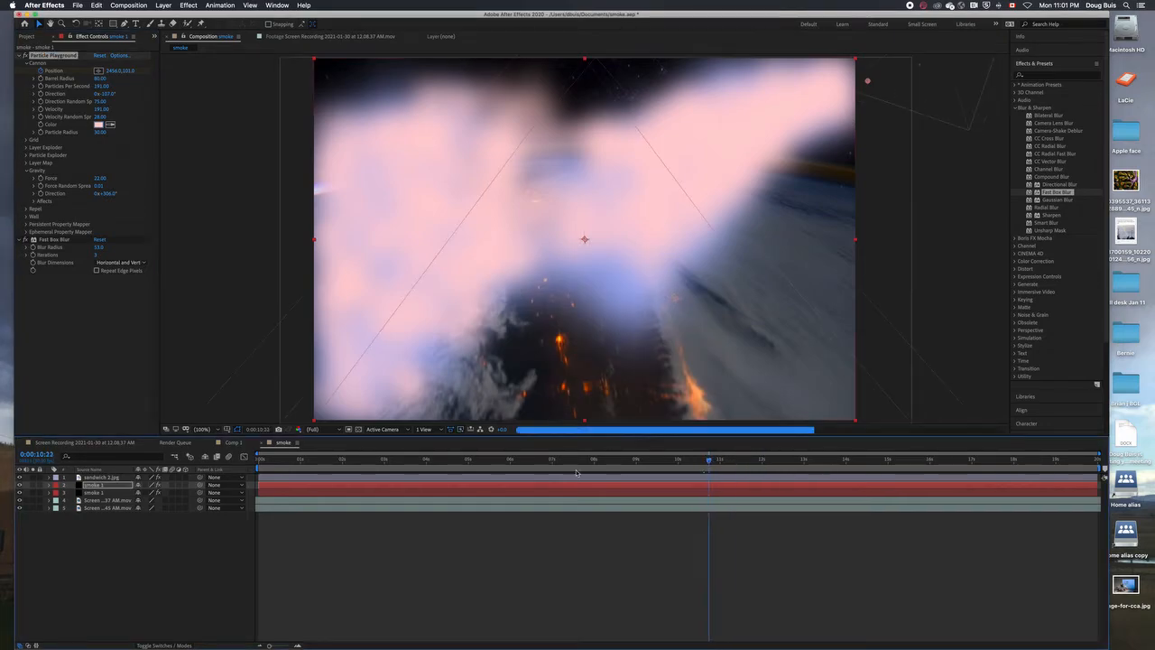
click(50, 486)
click(48, 508)
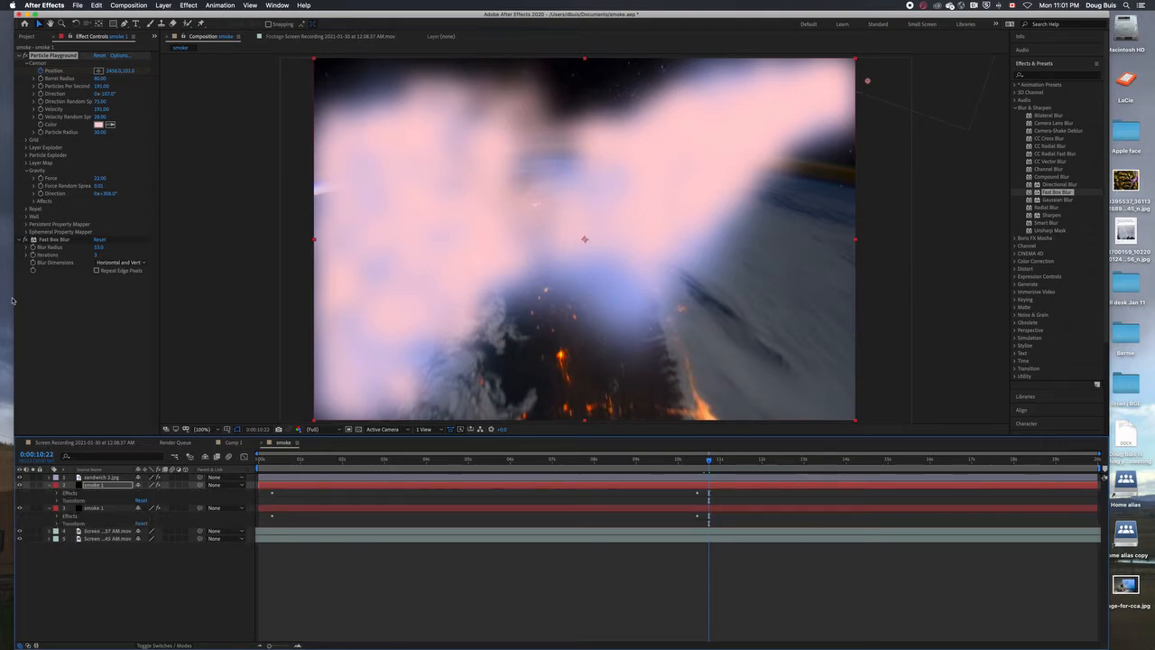
click(57, 501)
click(57, 562)
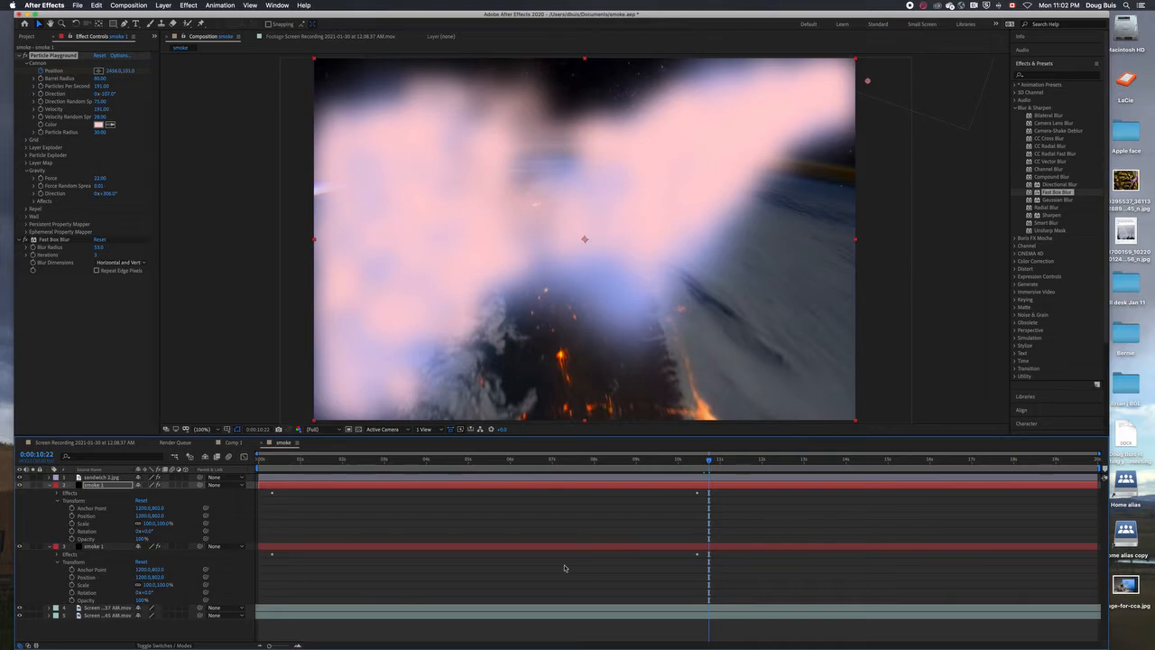
drag(709, 464, 641, 474)
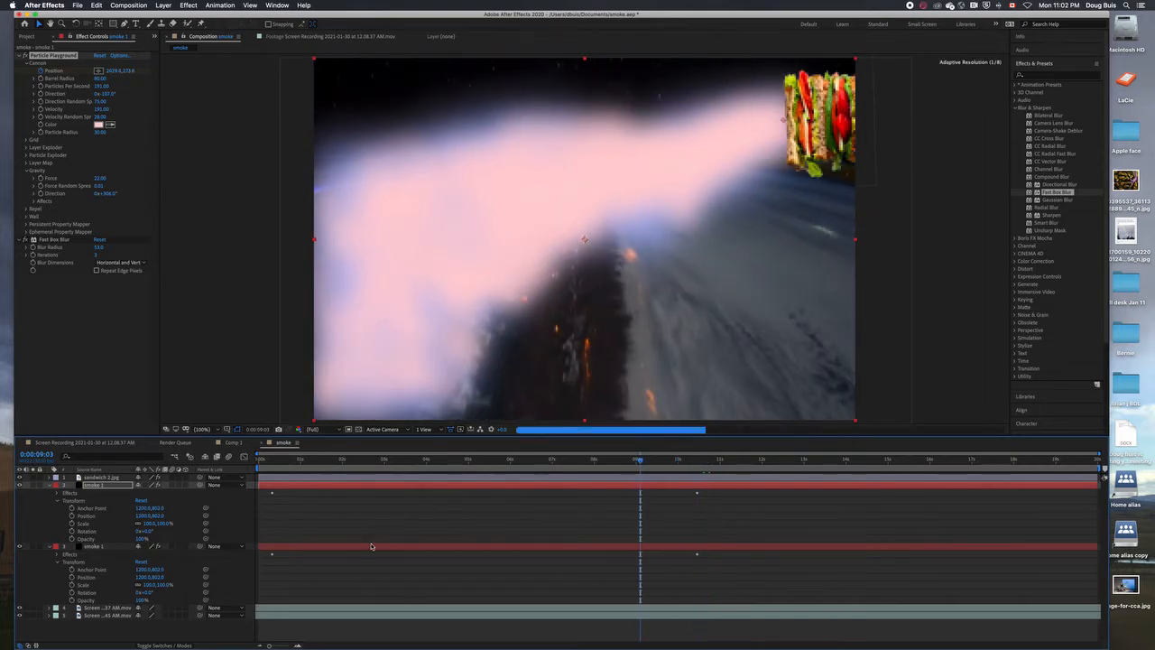
click(71, 602)
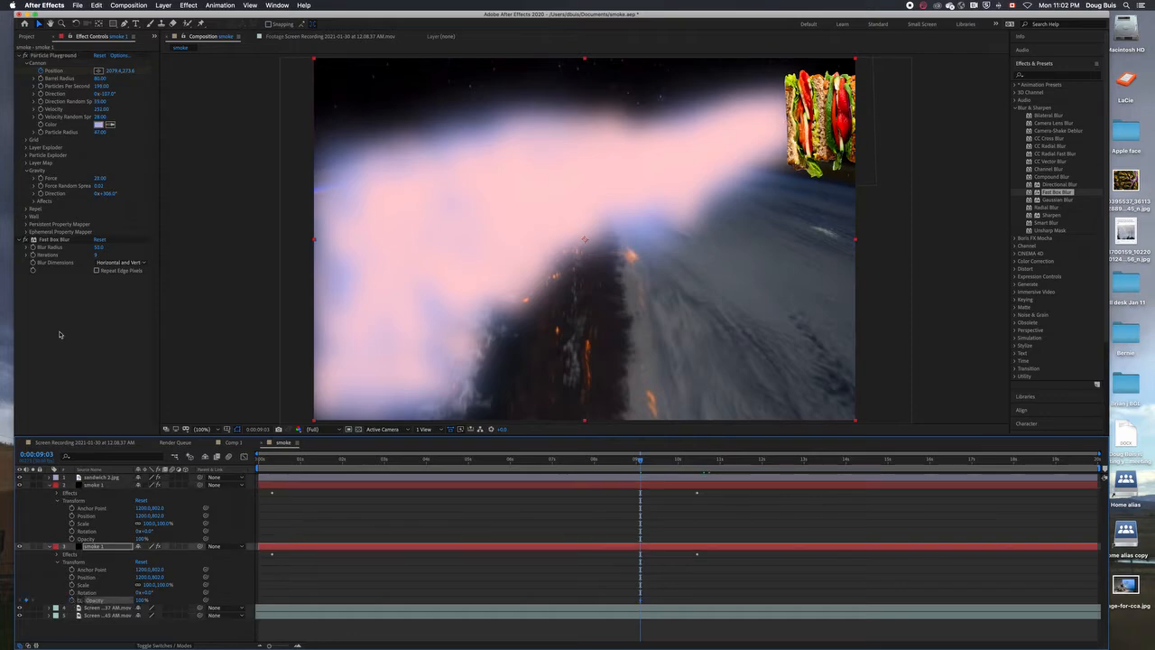
click(72, 539)
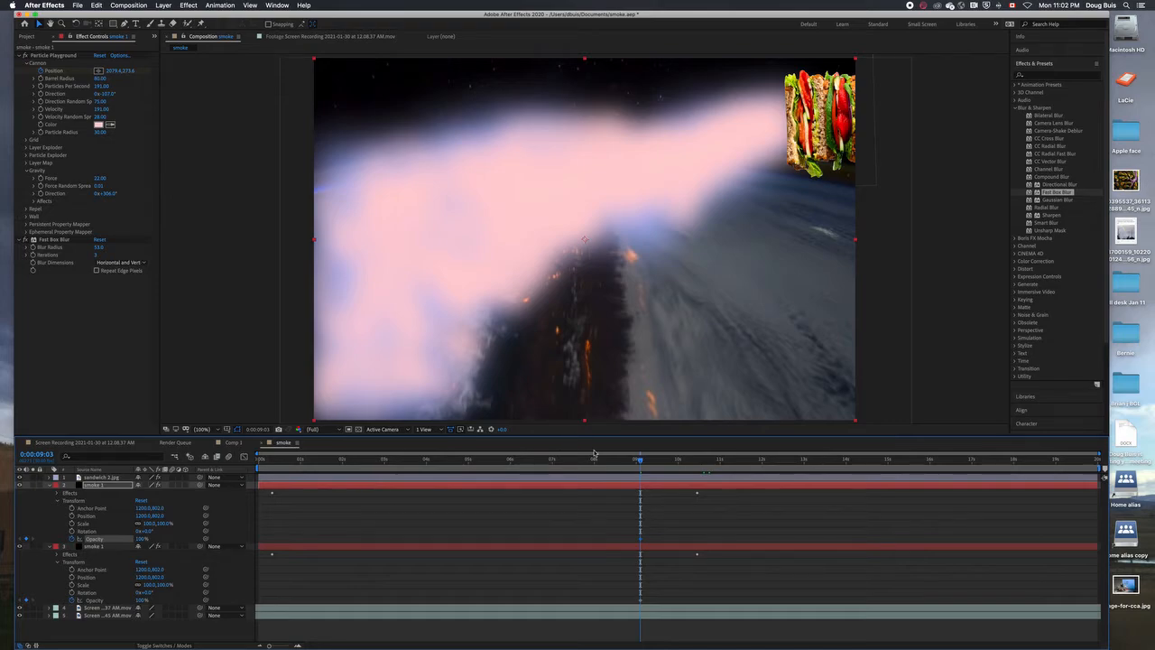
Fade the upper smoke layer to 0% opacity at 0:00:11:15 and the lower one to 0% at 0:00:11:27.
drag(647, 471, 741, 462)
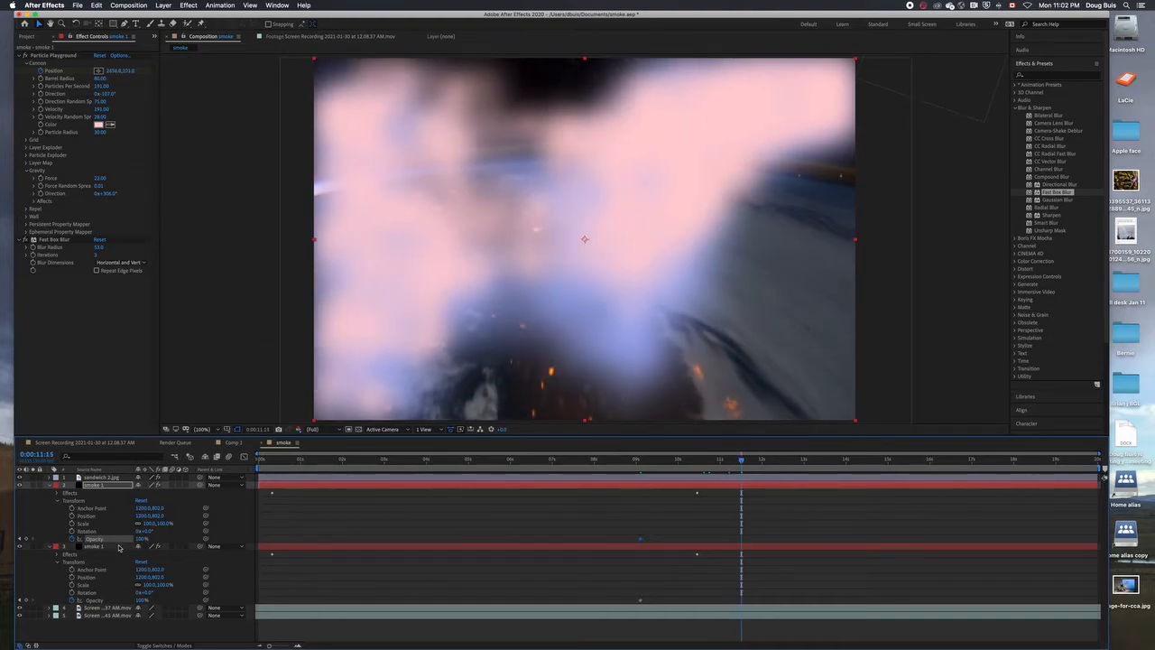
drag(141, 539, 54, 546)
click(710, 546)
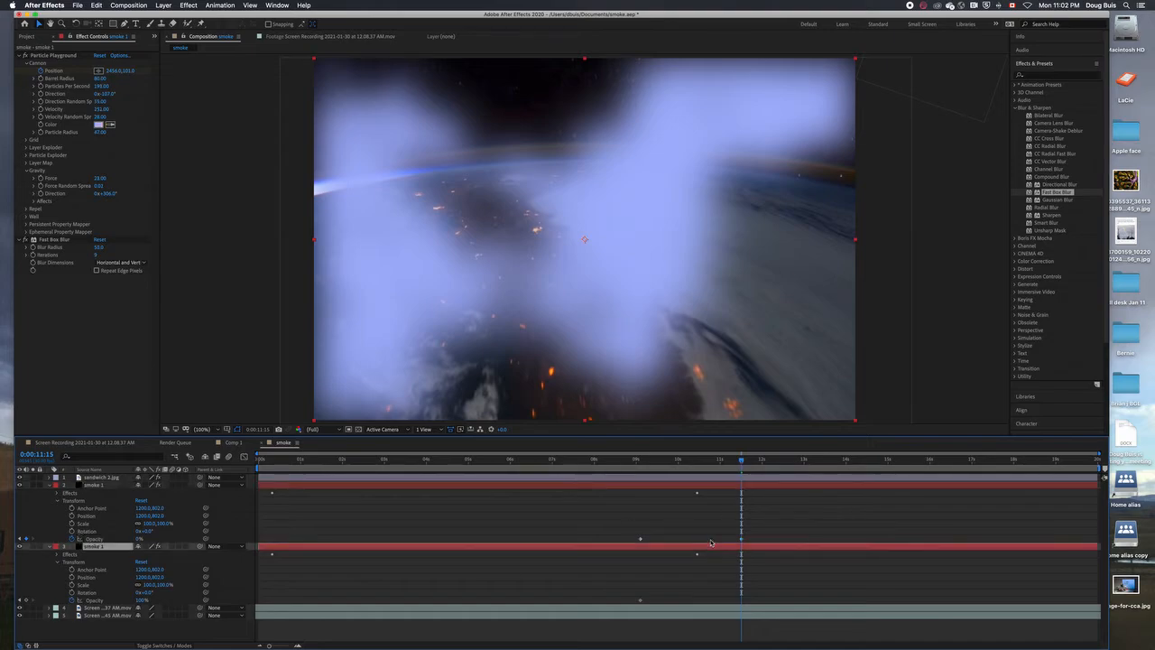
drag(742, 461, 758, 462)
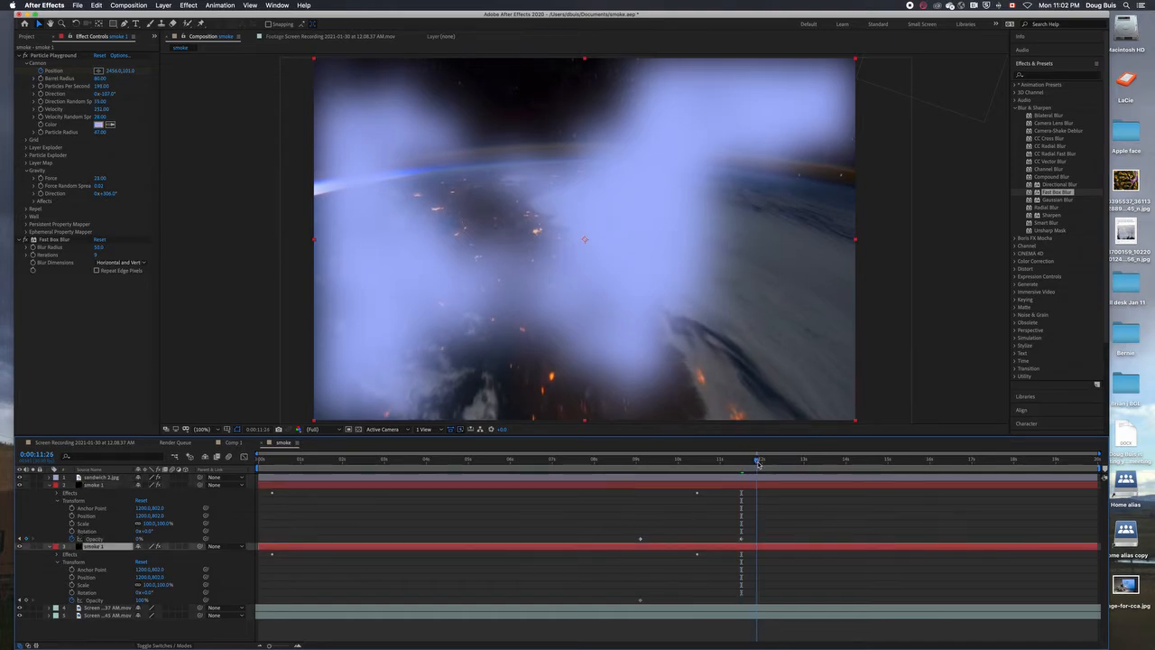
drag(142, 602, 63, 602)
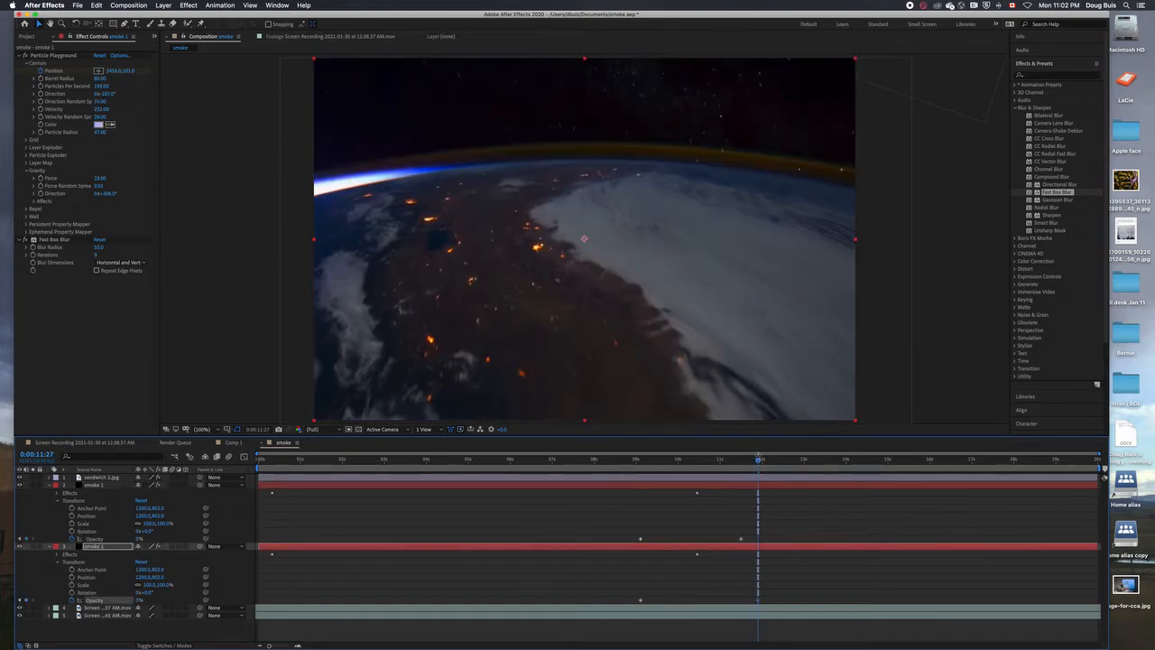
drag(758, 462, 404, 481)
key(Home)
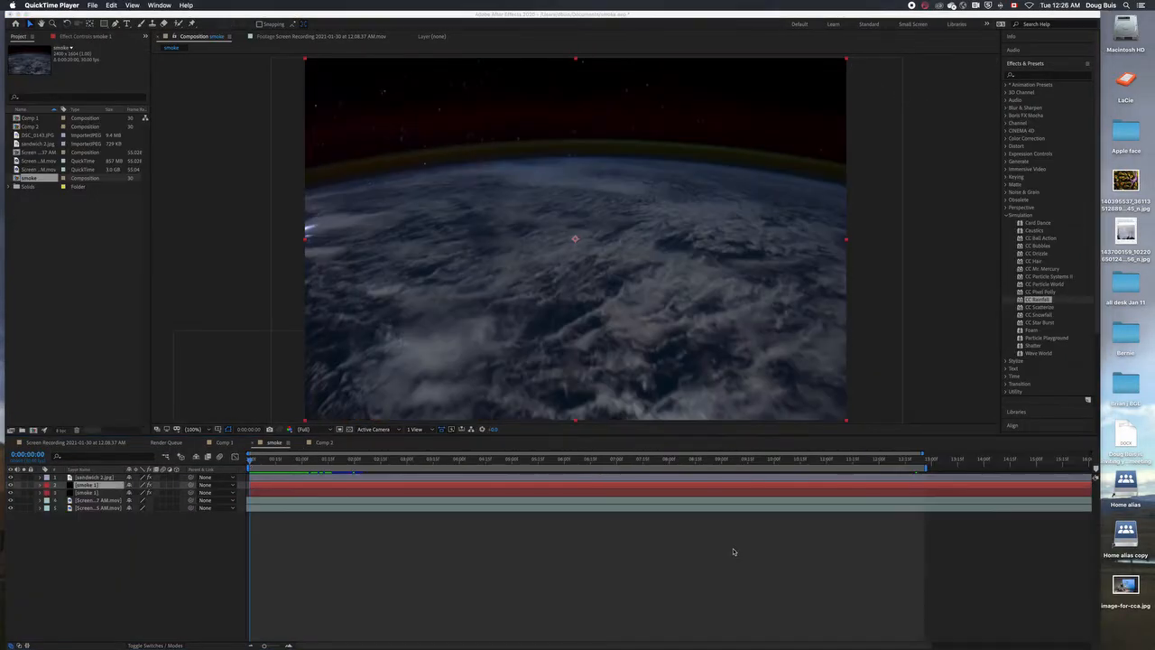
Add a scale keyframe to the sandwich layer at 0:00:00:10 and shrink the sandwich at 0:00:10:16.
click(252, 465)
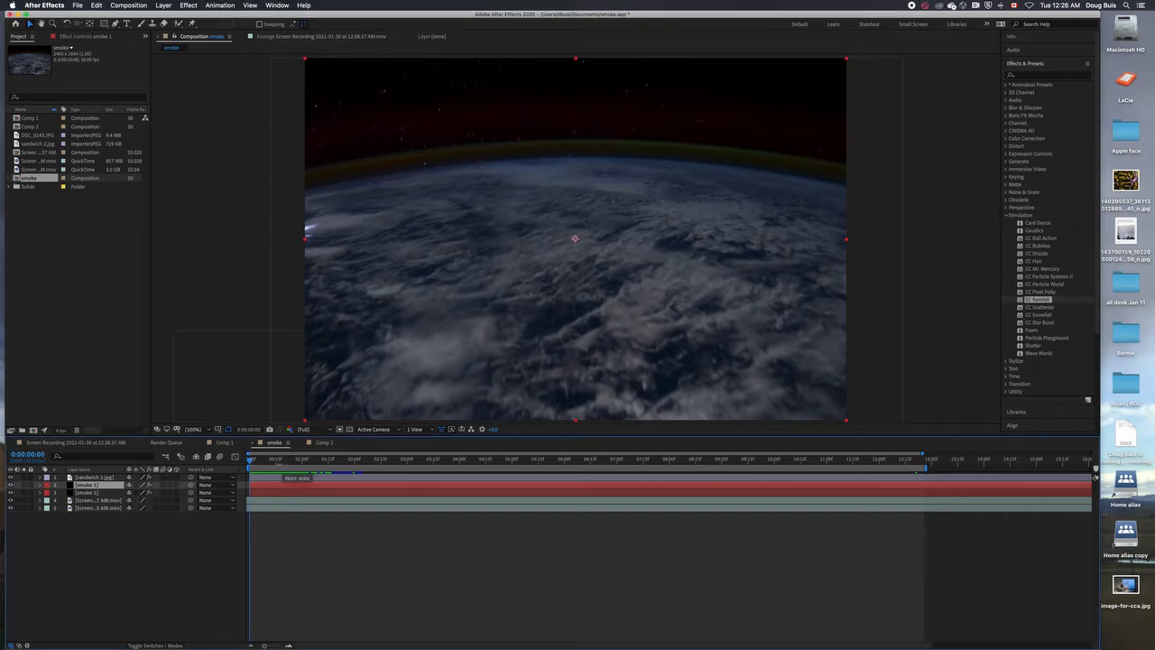
drag(252, 464, 267, 482)
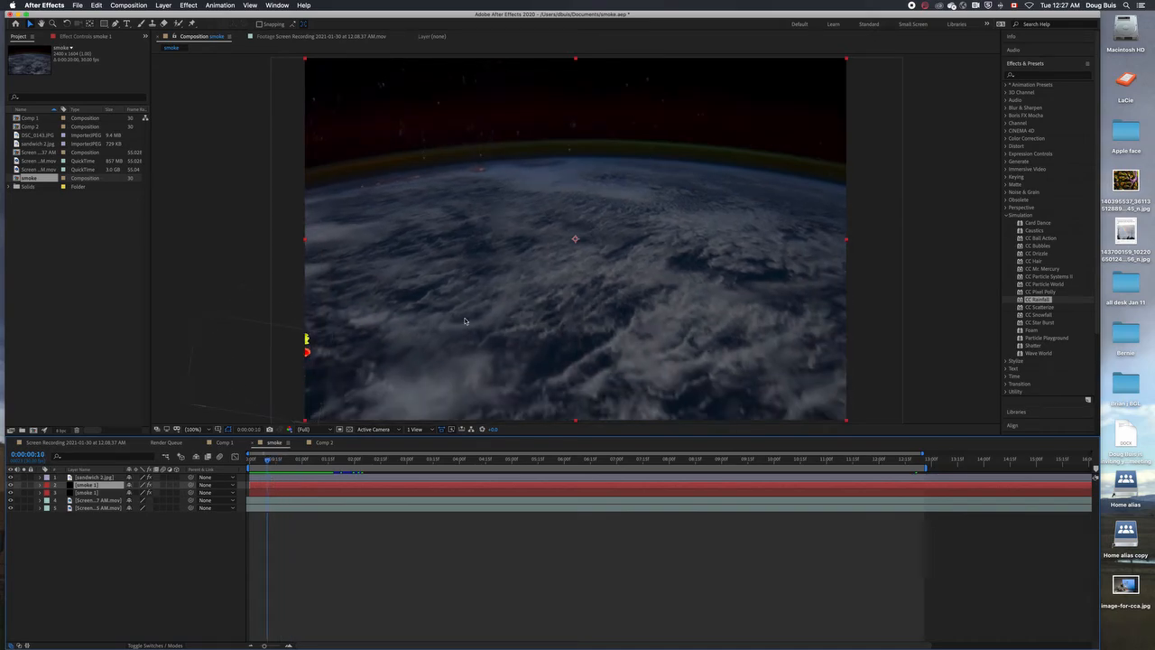
click(101, 37)
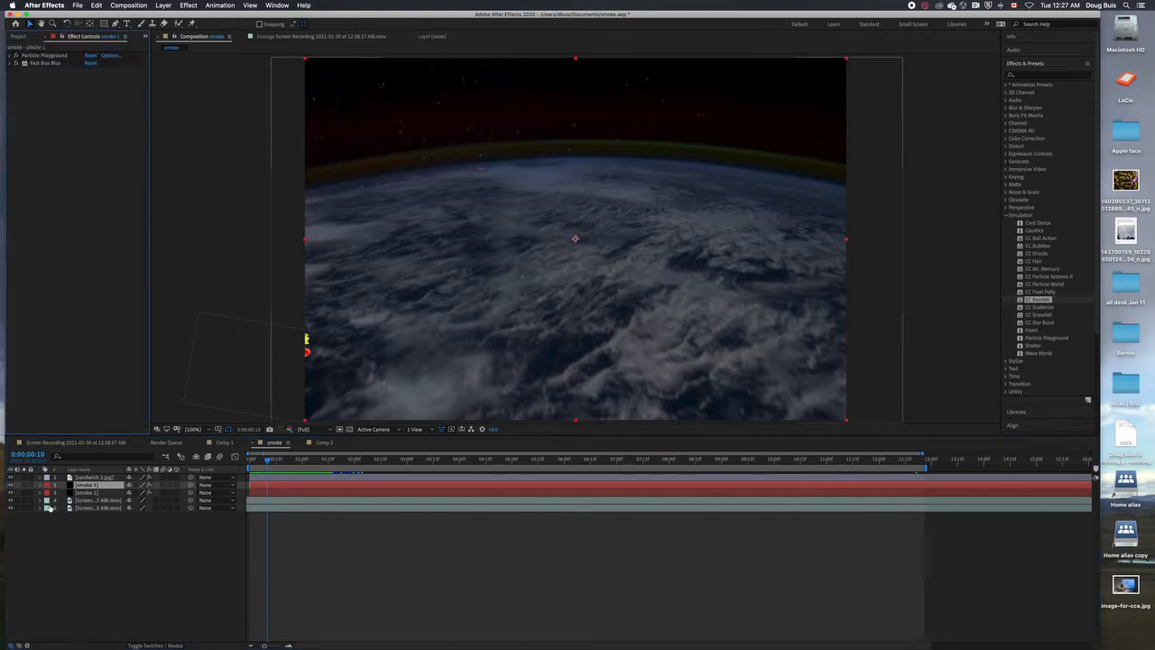
click(40, 478)
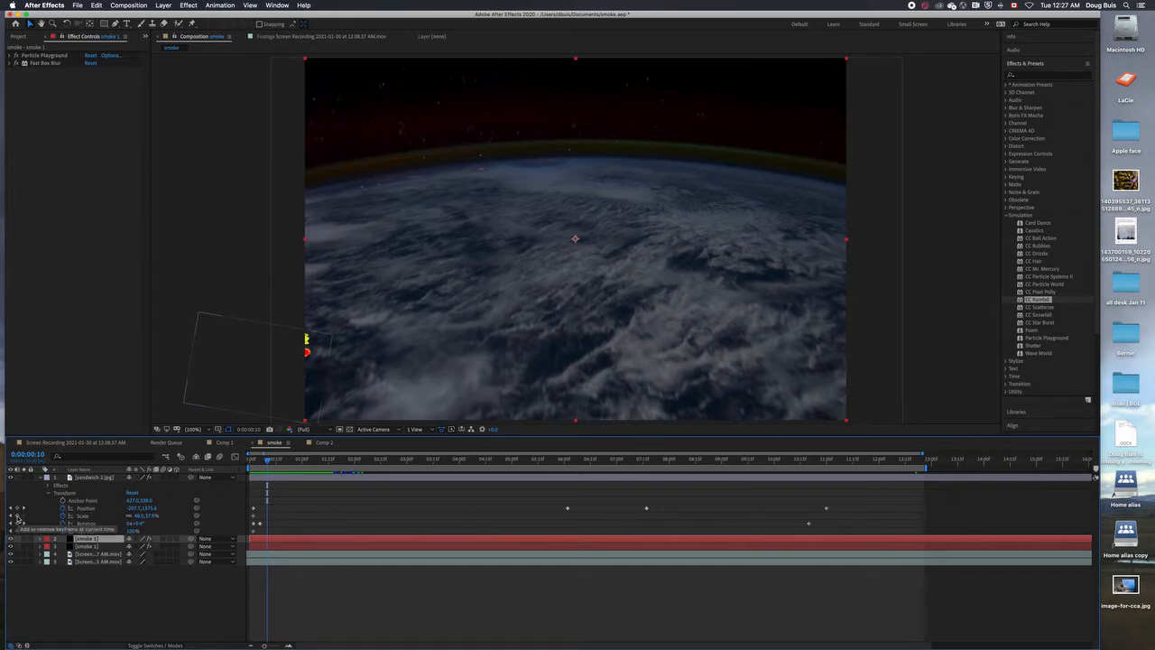
click(17, 516)
drag(268, 461, 802, 501)
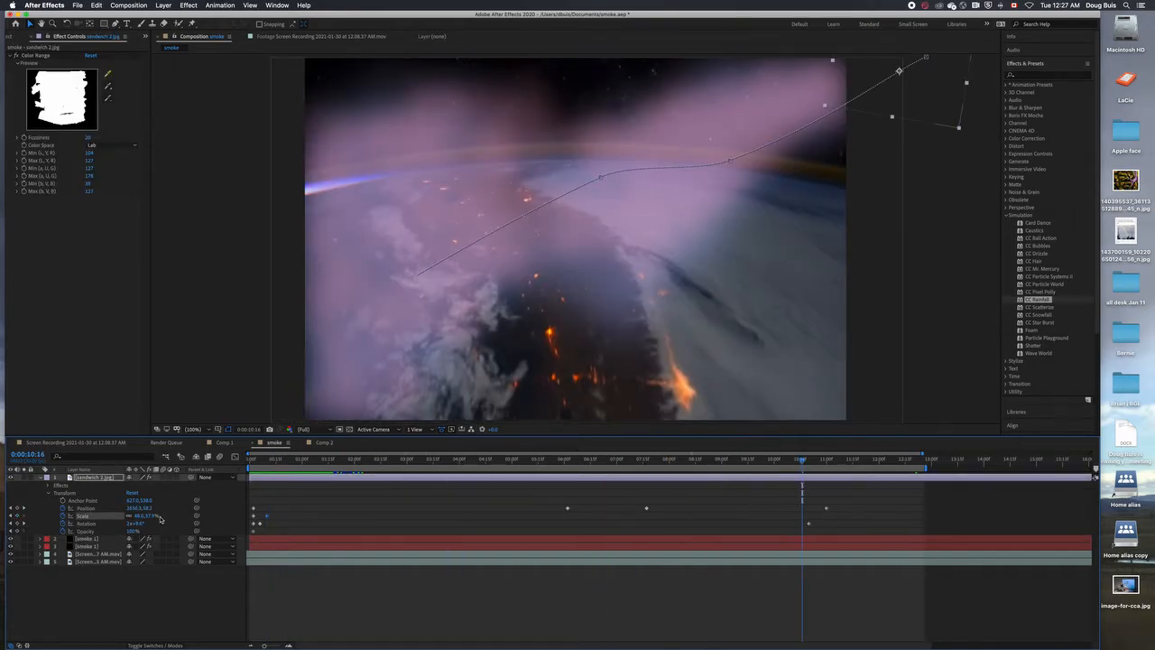
drag(959, 127, 885, 86)
drag(802, 462, 666, 470)
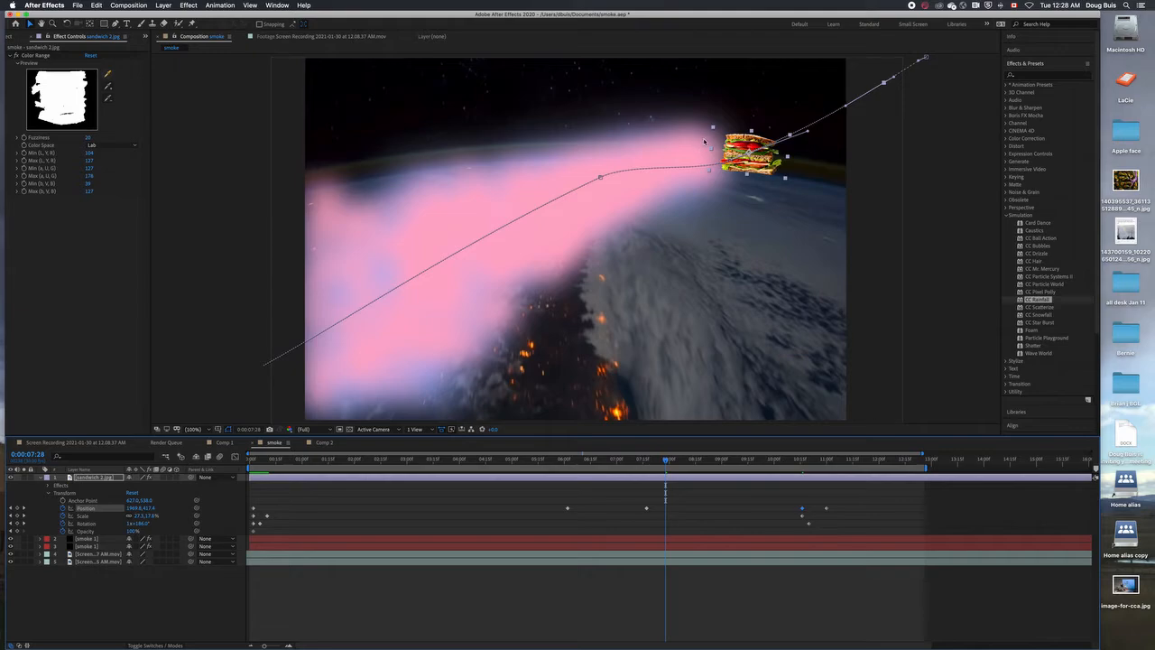
Animate the upper smoke's Barrel Radius from a keyframe at 0:00:03:26 to 36 at 0:00:08:13, and move its cannon onto the sandwich.
click(658, 540)
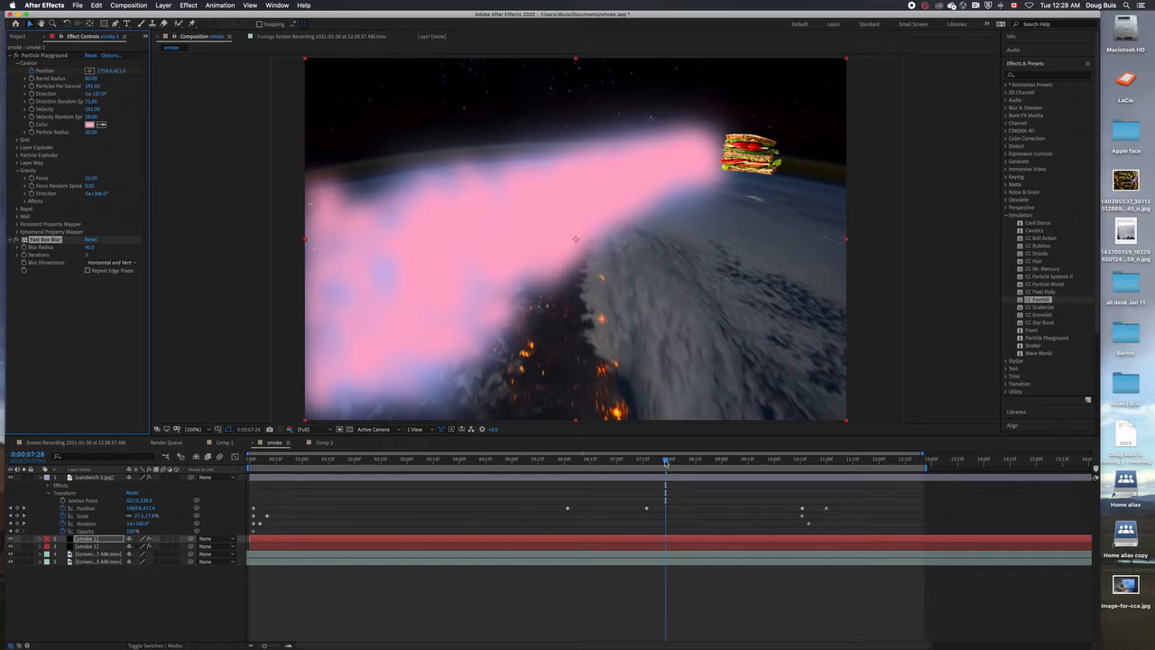
drag(666, 463, 453, 463)
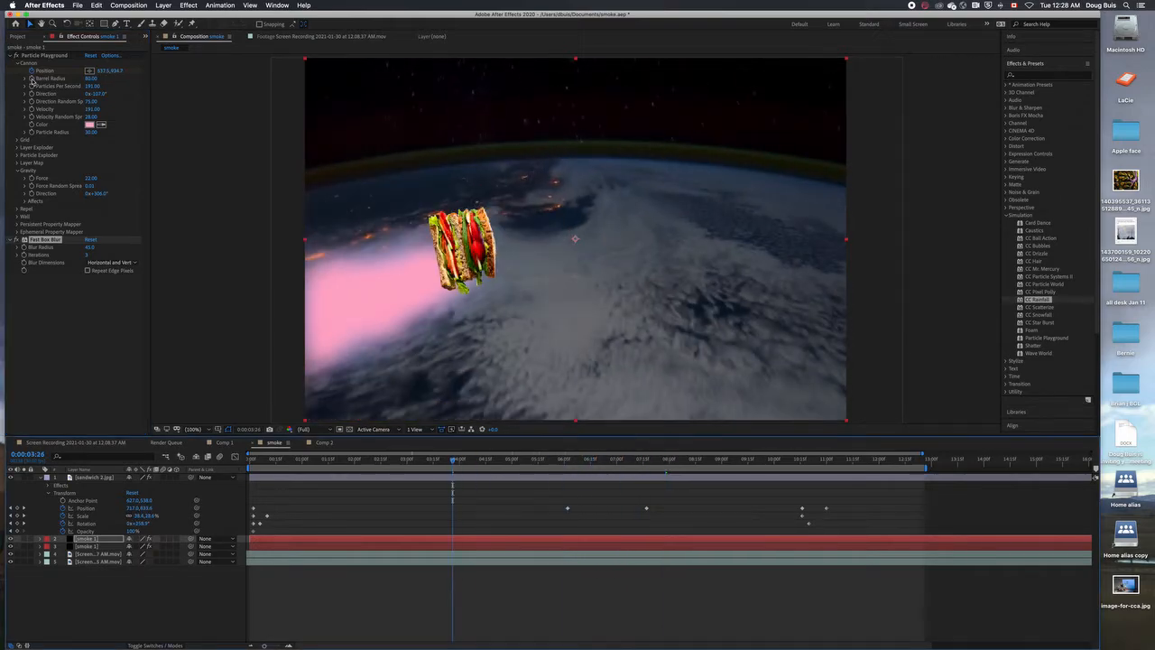
click(32, 79)
drag(454, 461, 692, 461)
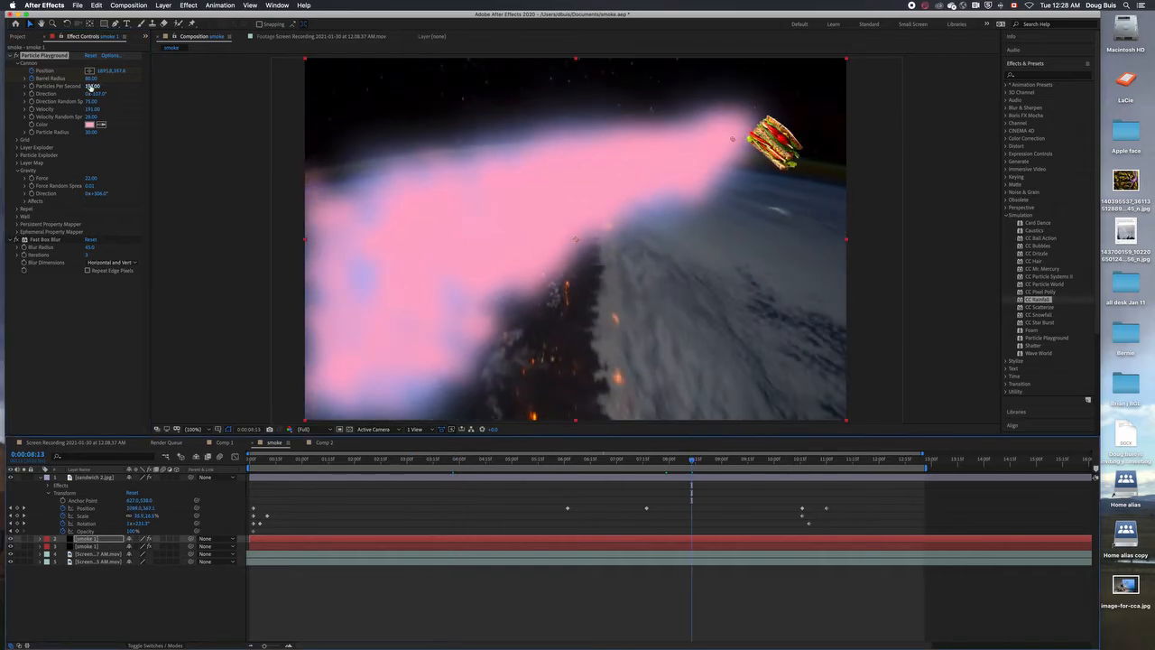
drag(92, 78, 83, 78)
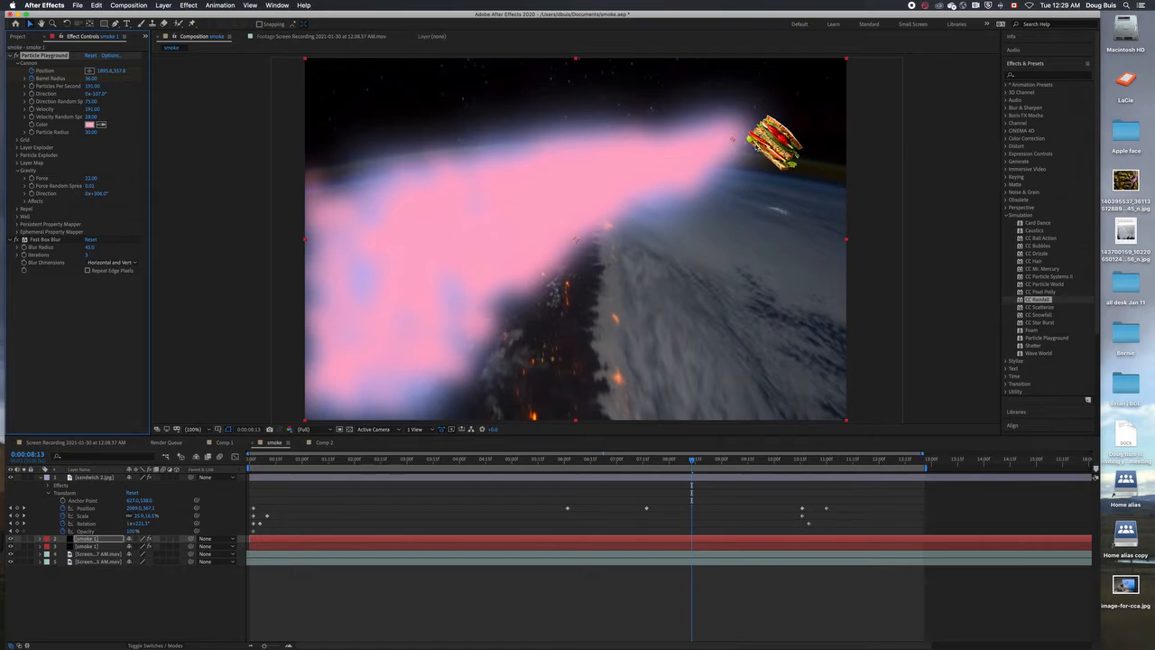
drag(732, 139, 763, 155)
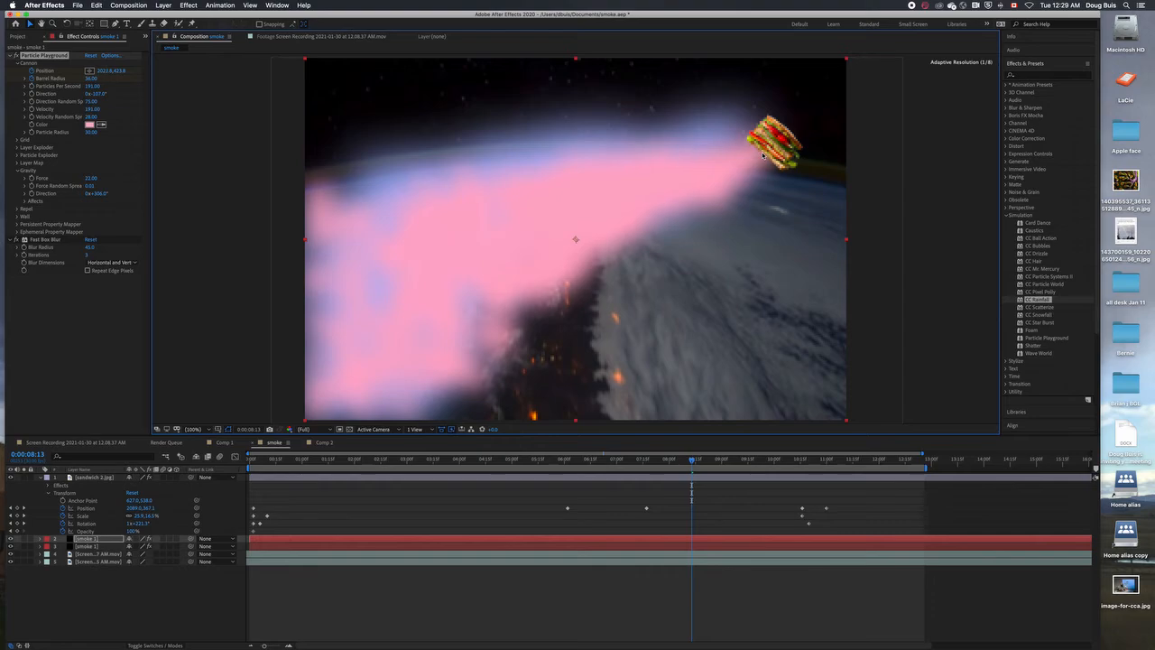
Animate the lower smoke's Barrel Radius from a keyframe at 0:00:02:11 to 28 at 0:00:09:18, and preview it.
click(719, 547)
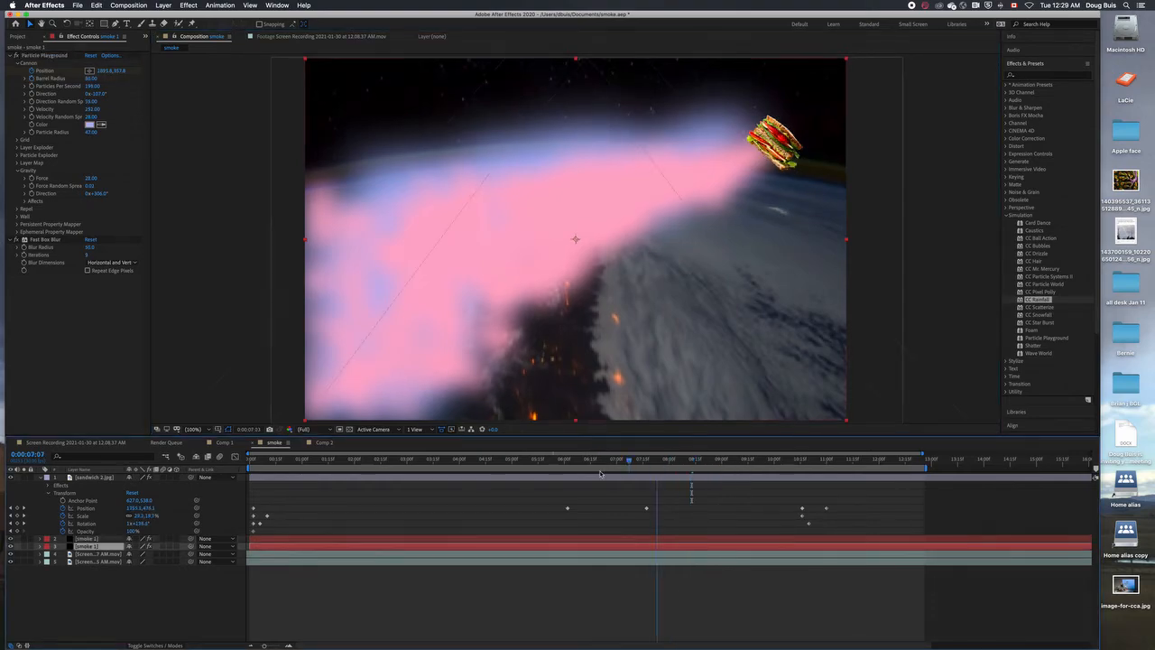
drag(693, 462, 374, 461)
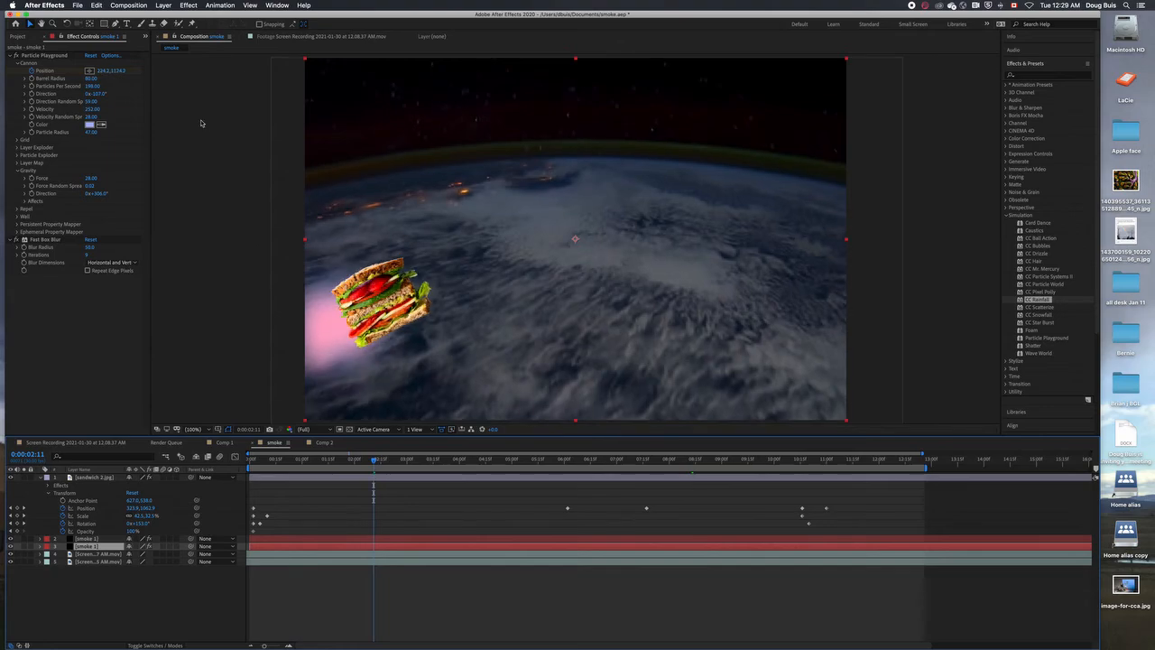
click(35, 81)
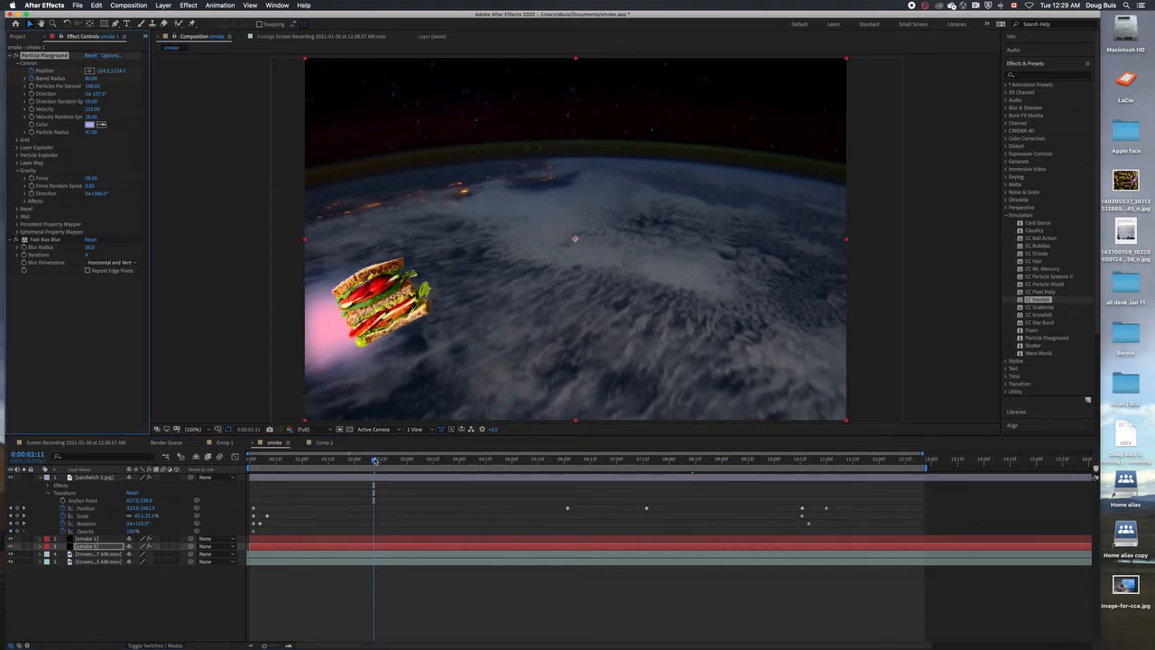
drag(376, 460, 754, 461)
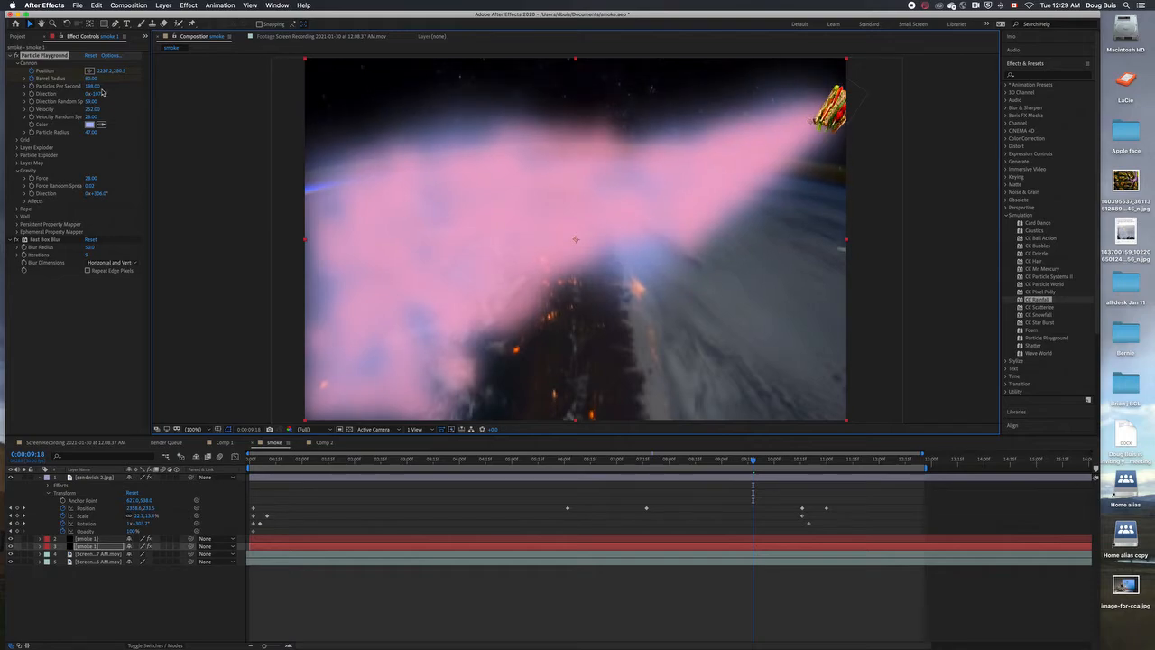
drag(92, 79, 73, 79)
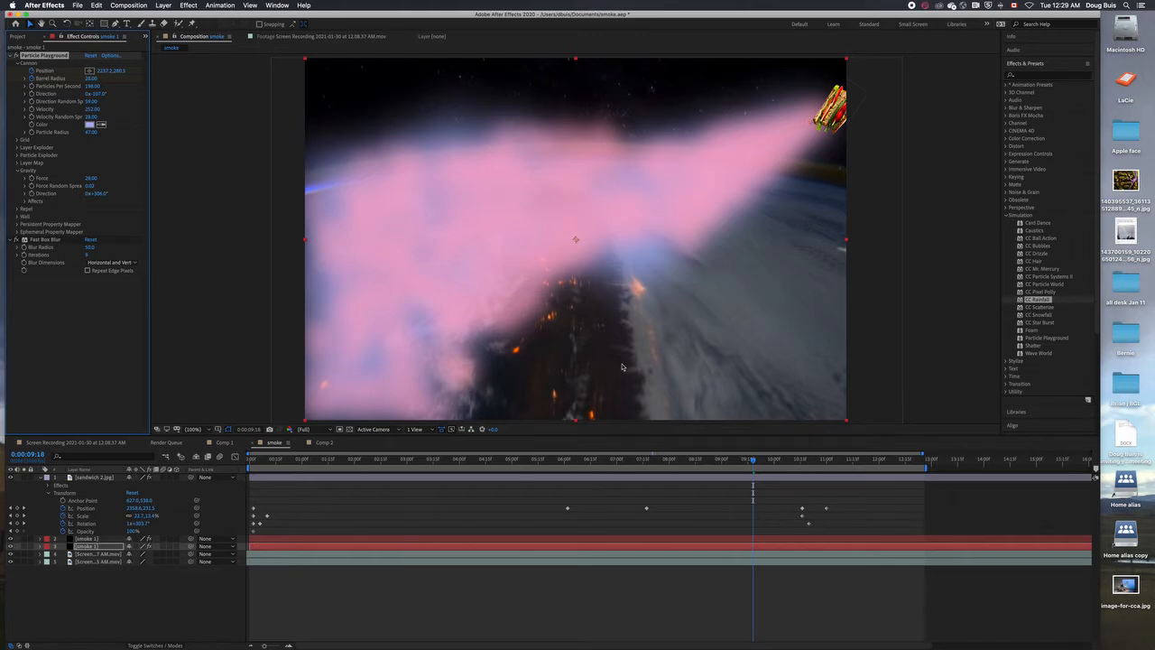
key(space)
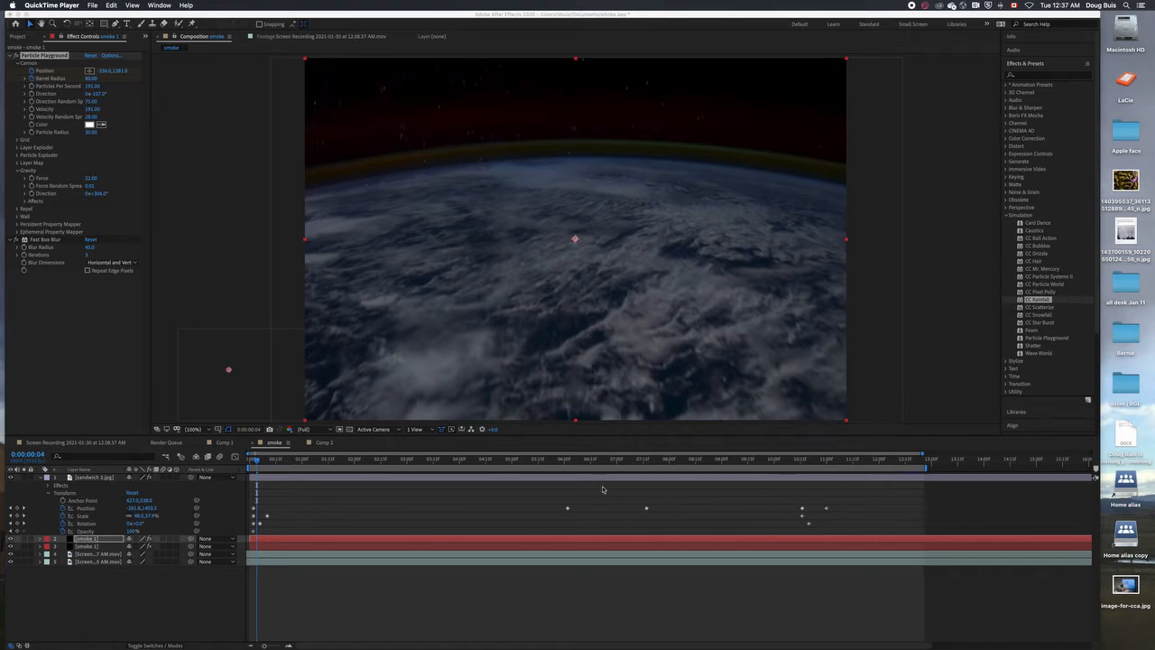
Change the upper smoke layer's animated cannon color from white to light pink at 0:00:04:13.
drag(256, 460, 275, 488)
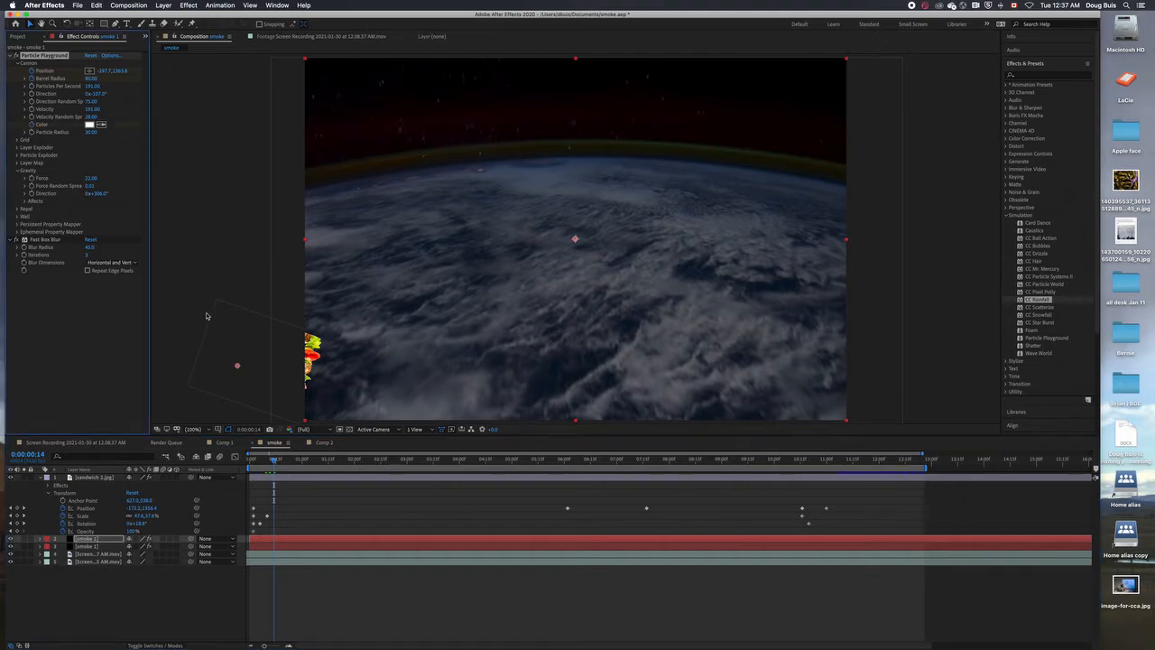
drag(277, 463, 483, 482)
click(89, 126)
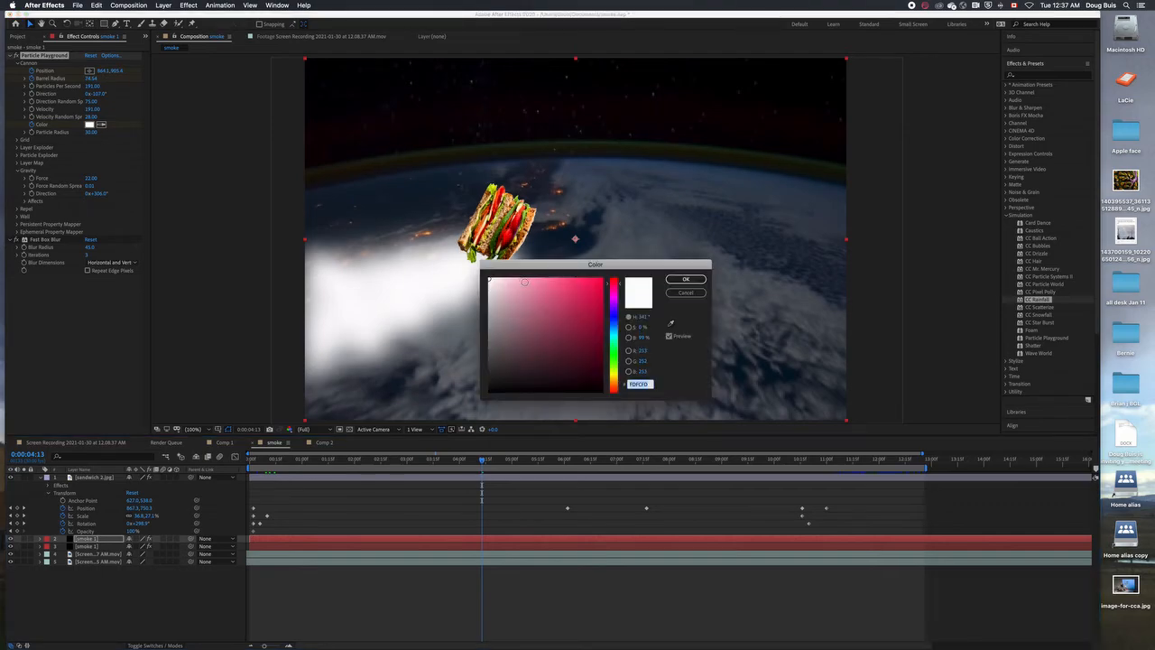
click(523, 280)
click(686, 278)
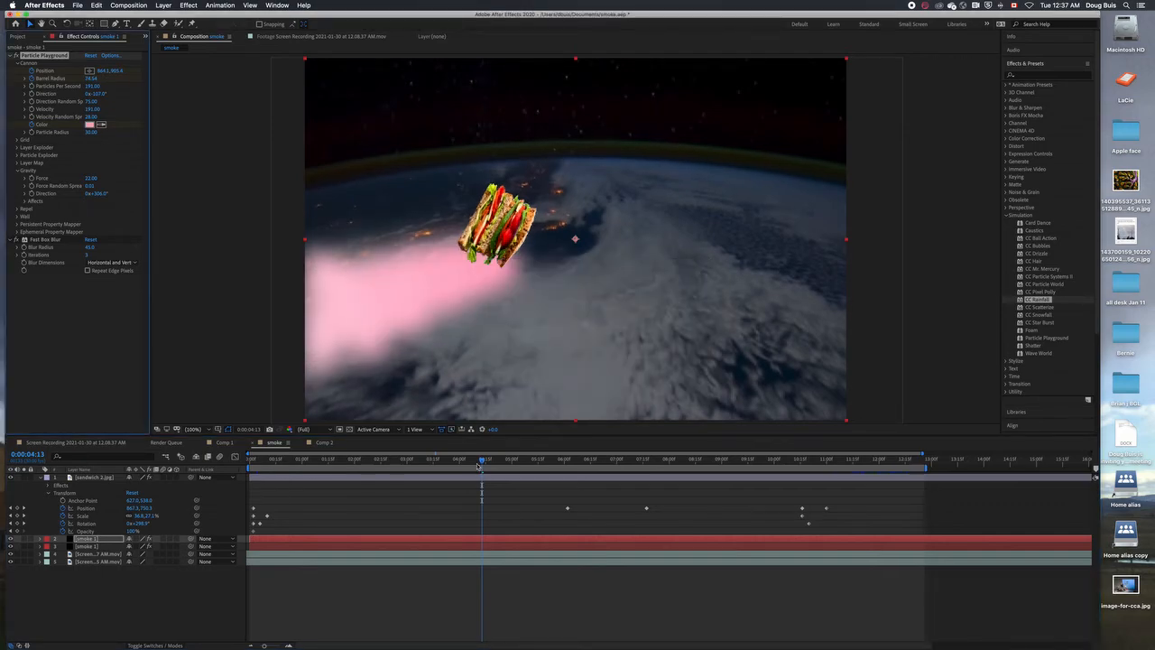
Keyframe the upper smoke layer's Particle Playground cannon color to light purple (BB95FA) at 0:00:05:10.
click(378, 463)
drag(404, 469, 529, 470)
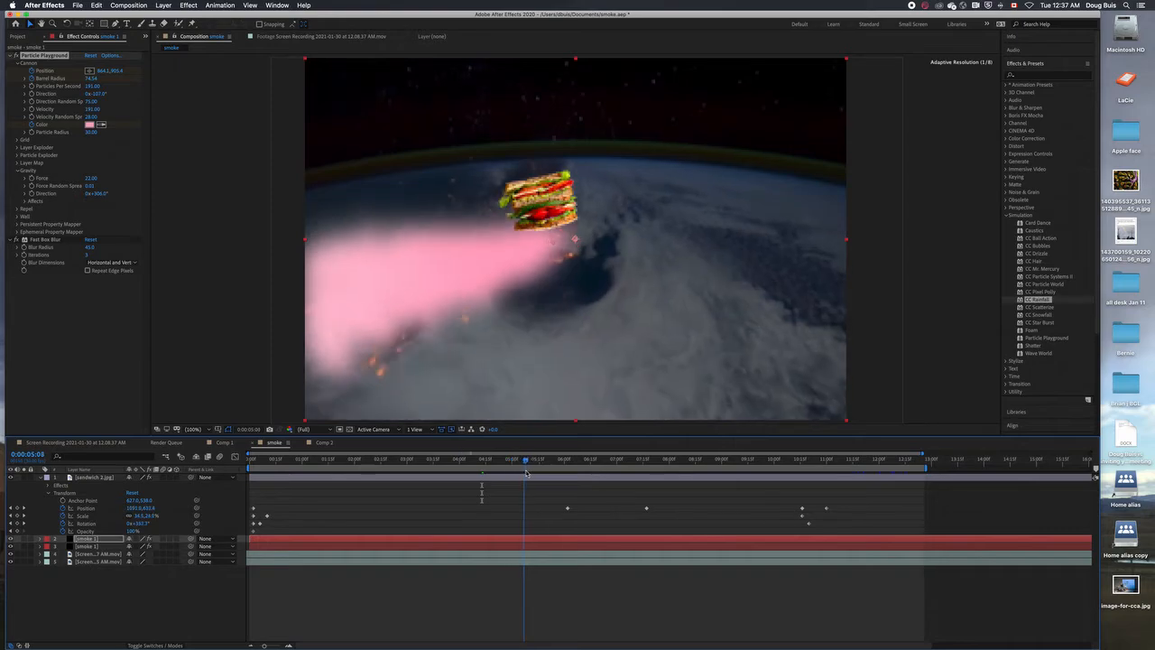
click(90, 124)
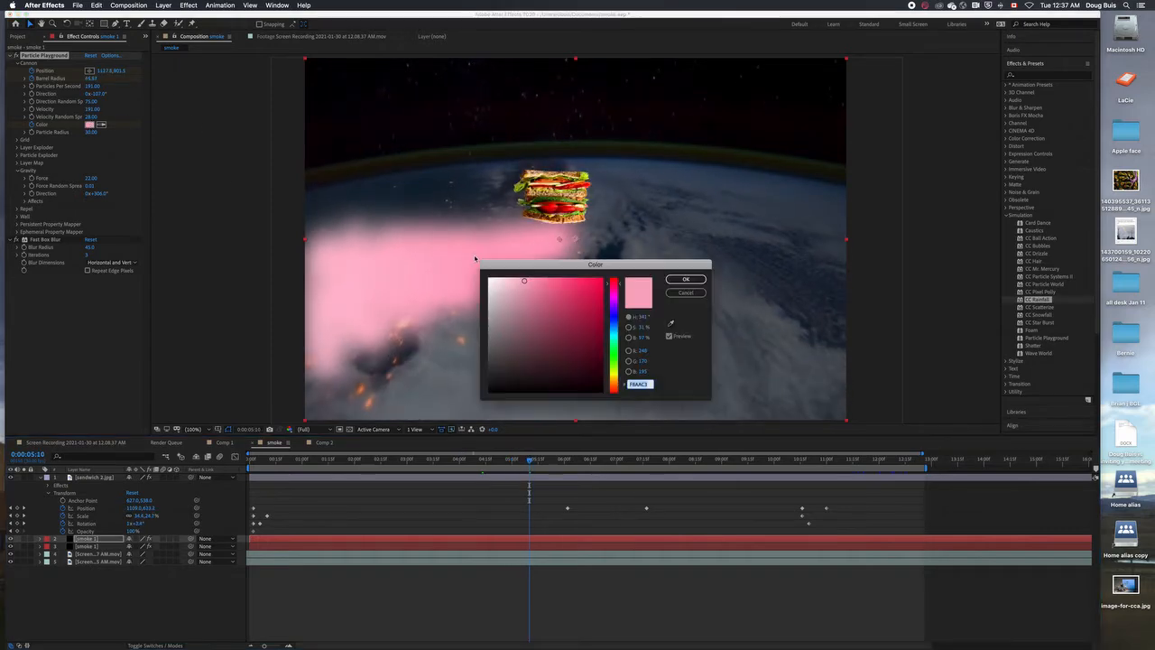
drag(615, 327, 615, 310)
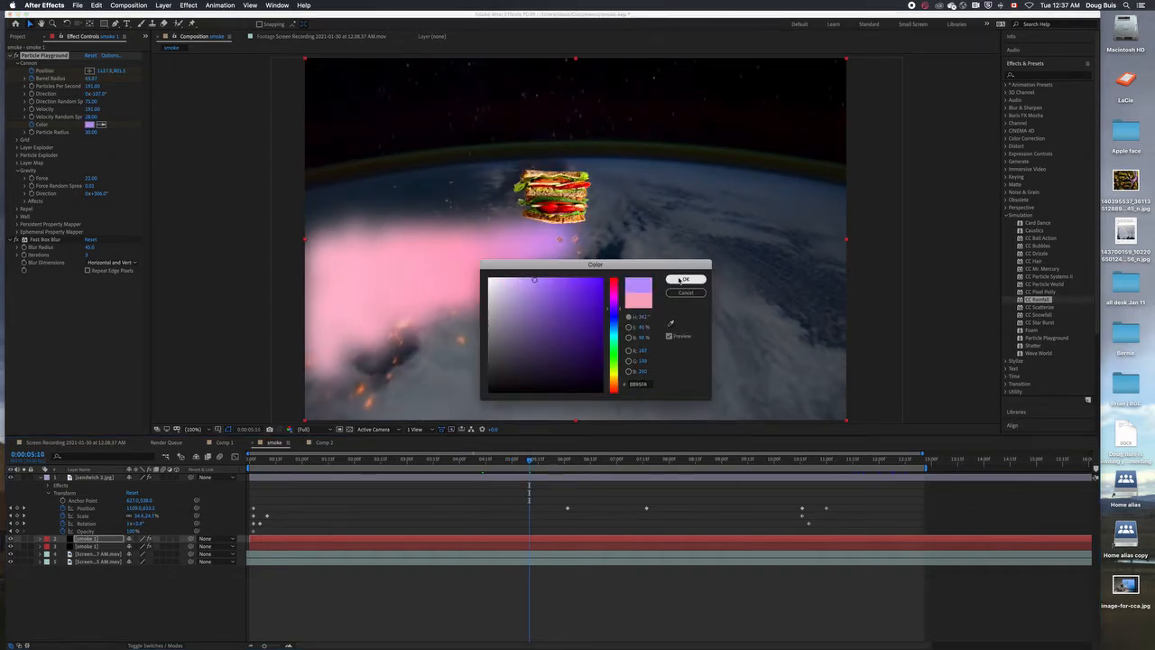
click(686, 279)
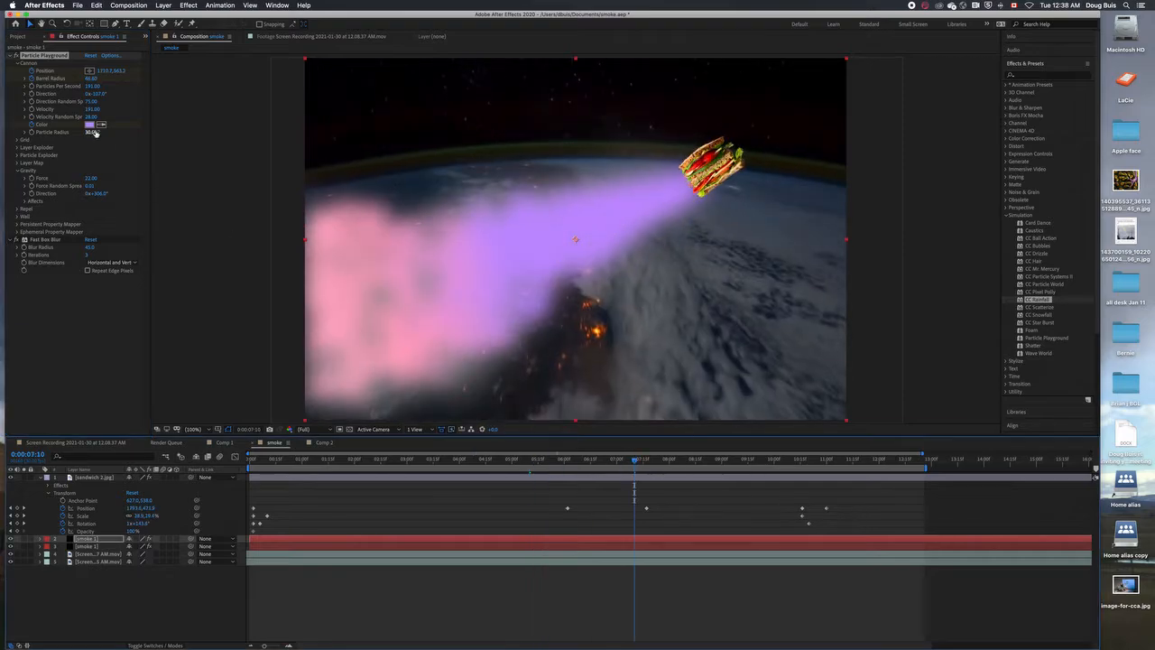
Keyframe the upper smoke's cannon color to mint green (95FAD1) at 0:00:07:10, and advance the current time to 0:00:09:03.
click(89, 125)
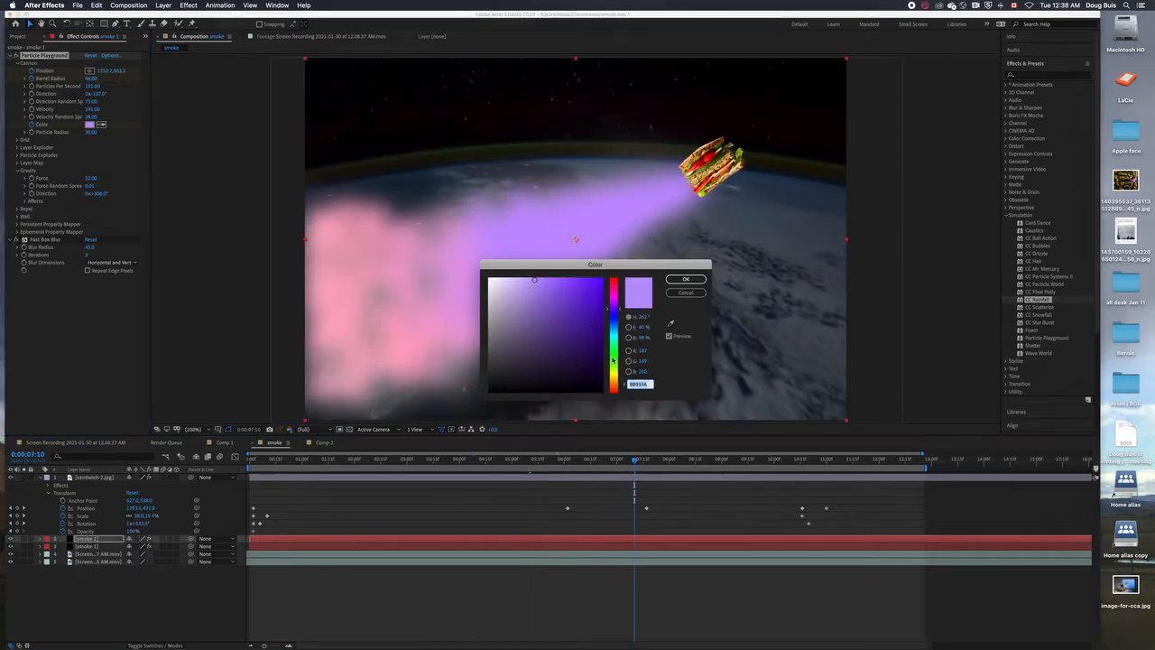
click(615, 358)
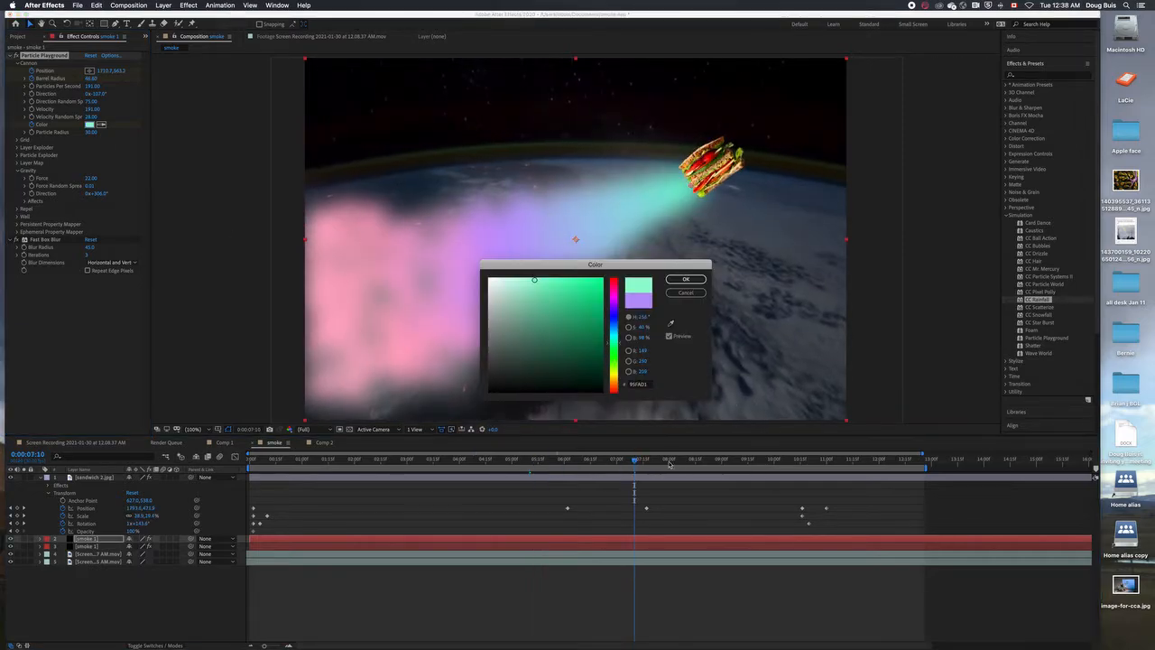
click(686, 278)
drag(634, 462, 726, 462)
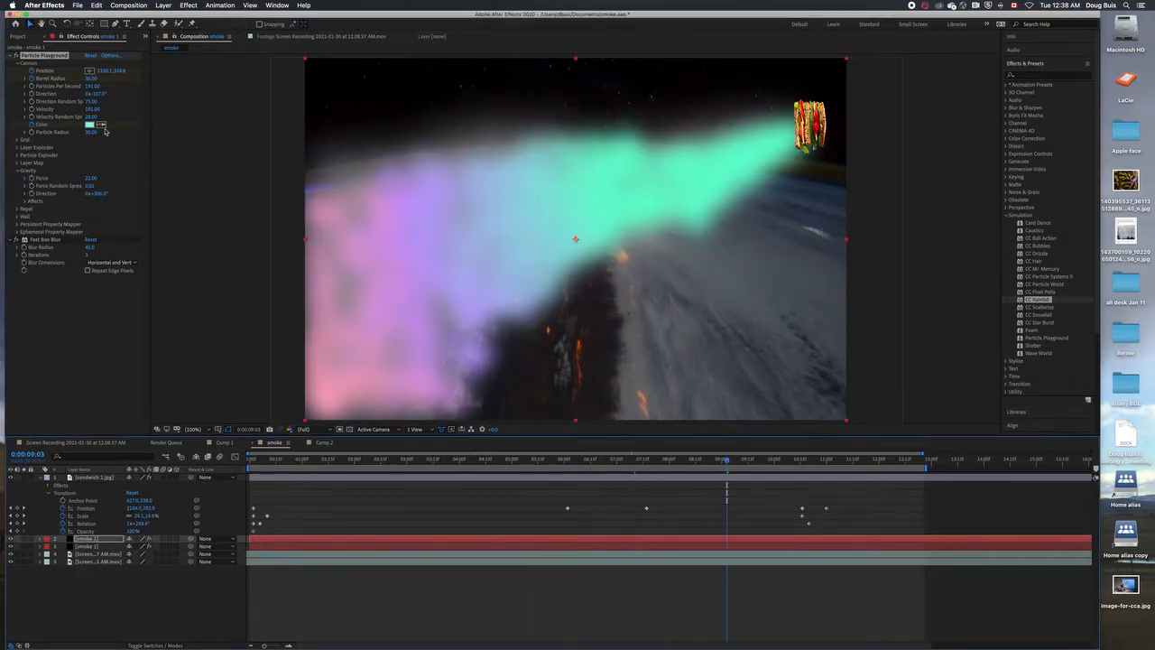
At 0:00:09:03, set the Particle Playground cannon color on the upper smoke layer to a light peach orange.
click(90, 125)
click(614, 388)
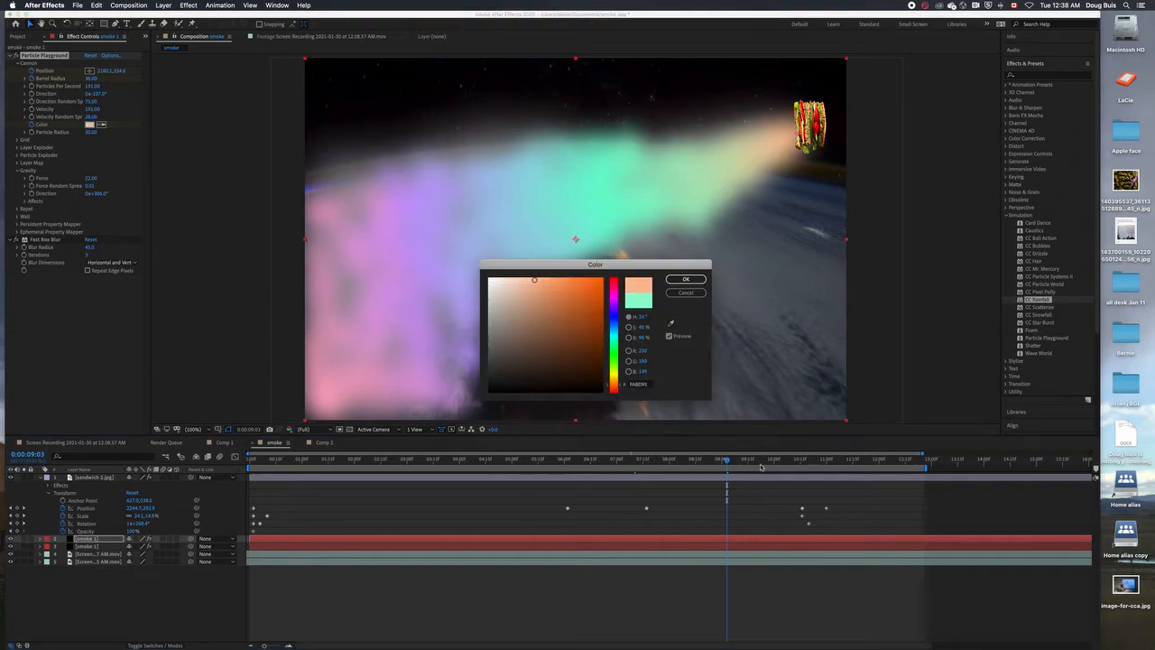
click(689, 281)
At 0:00:10:25, change the upper smoke layer's cannon color to a light pinkish red.
drag(727, 461, 817, 461)
click(91, 125)
click(614, 358)
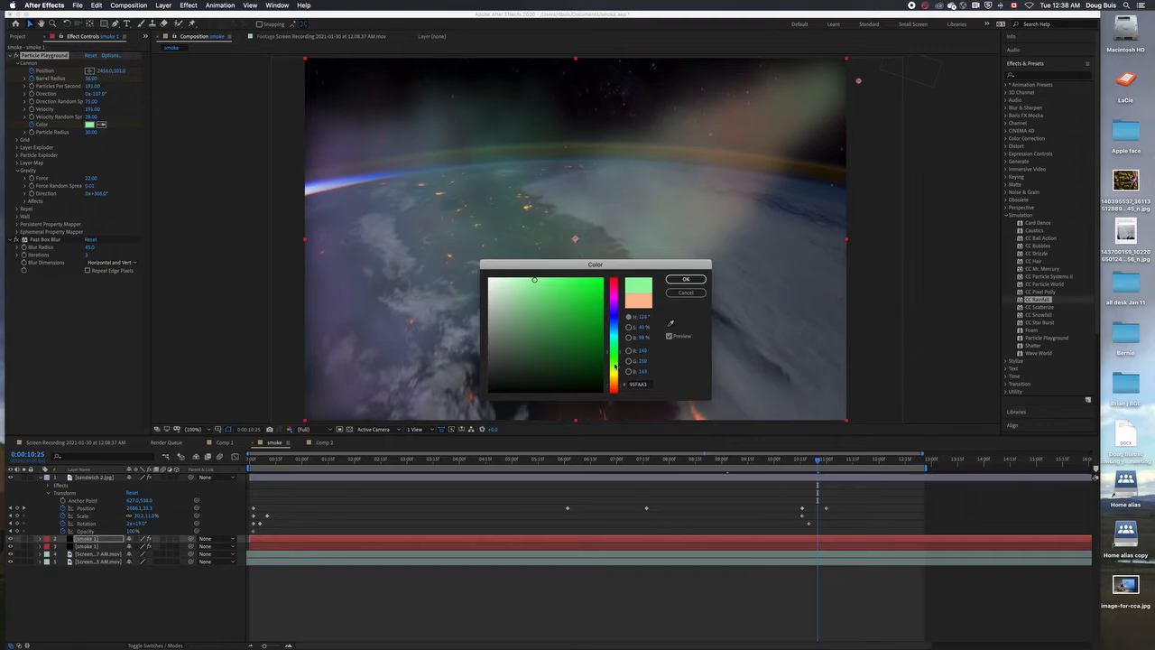
click(614, 395)
click(688, 280)
On the lower smoke layer, enable keyframing for the cannon color at 0:00:00:03, keeping its gray.
click(821, 547)
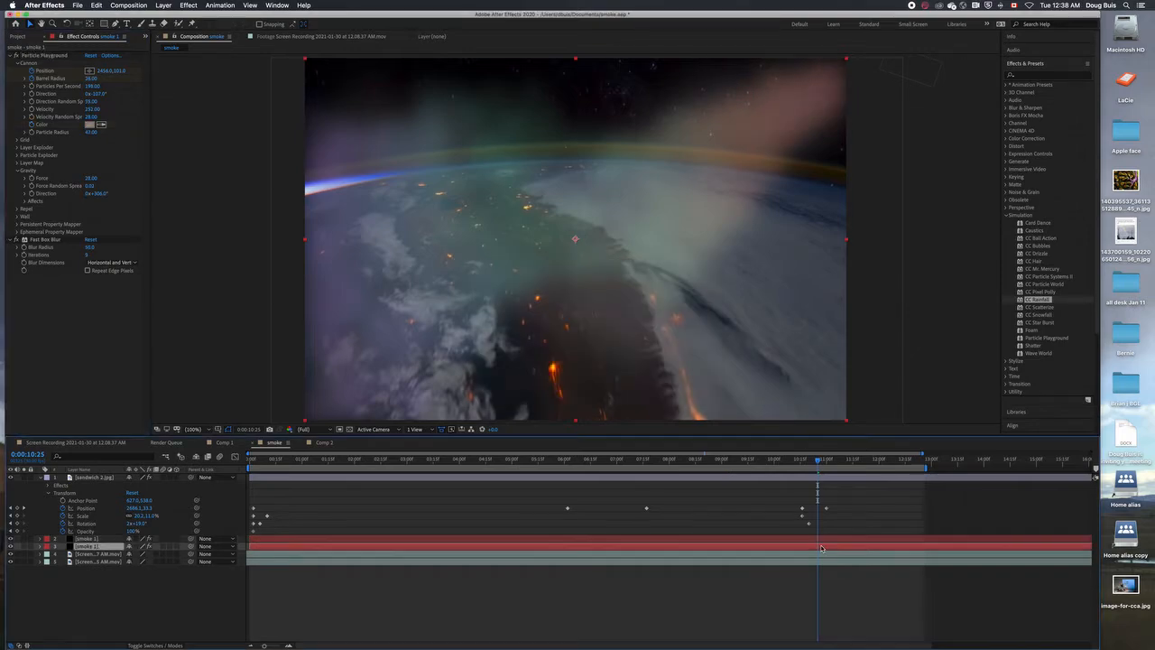
drag(819, 461, 255, 512)
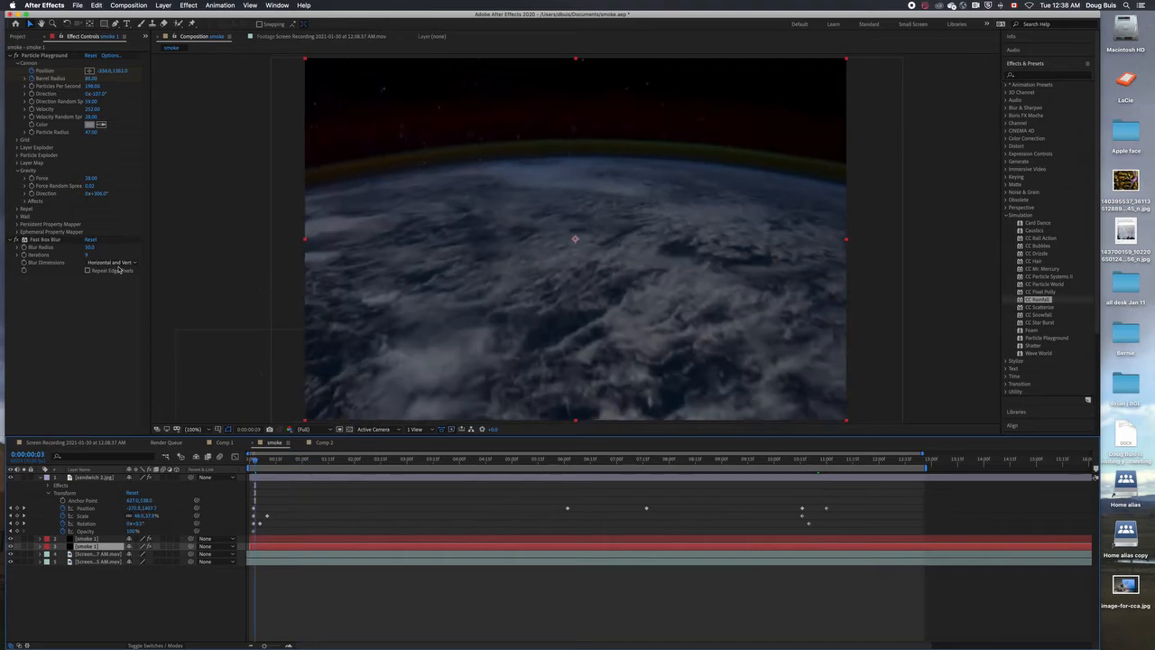
click(90, 125)
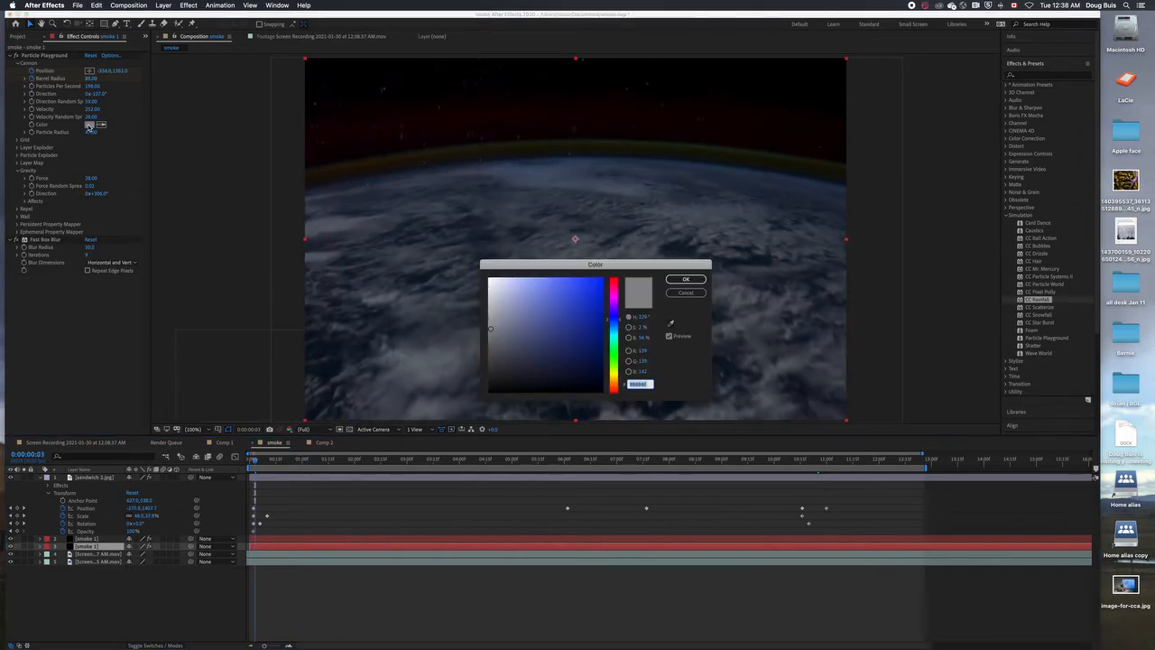
key(Return)
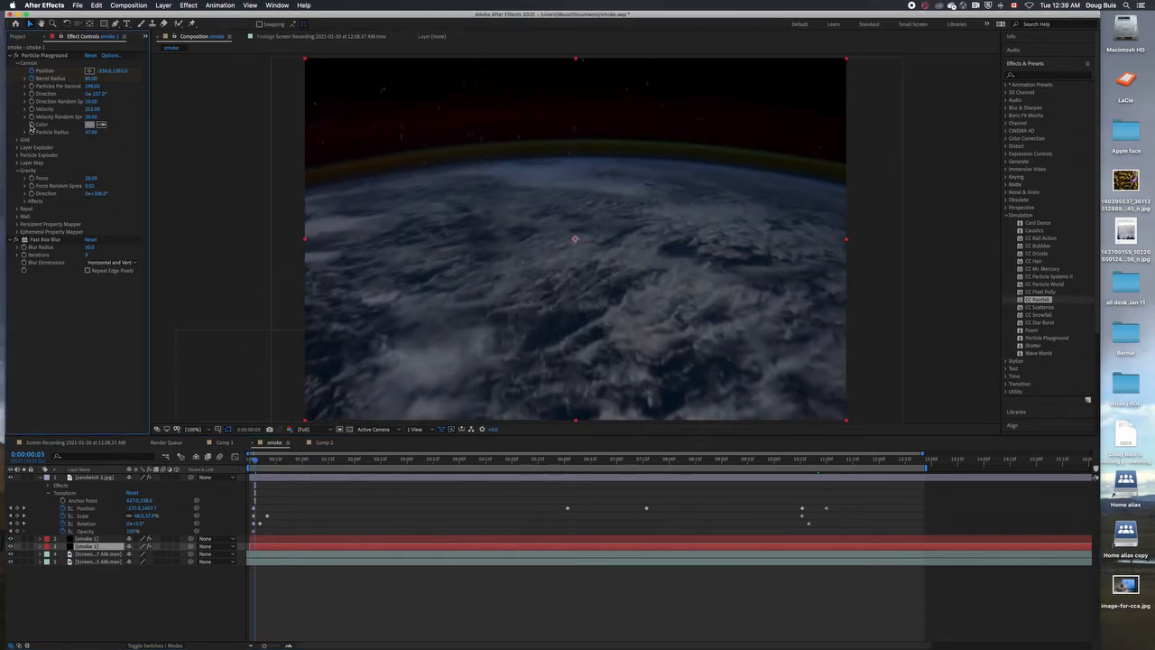
click(31, 125)
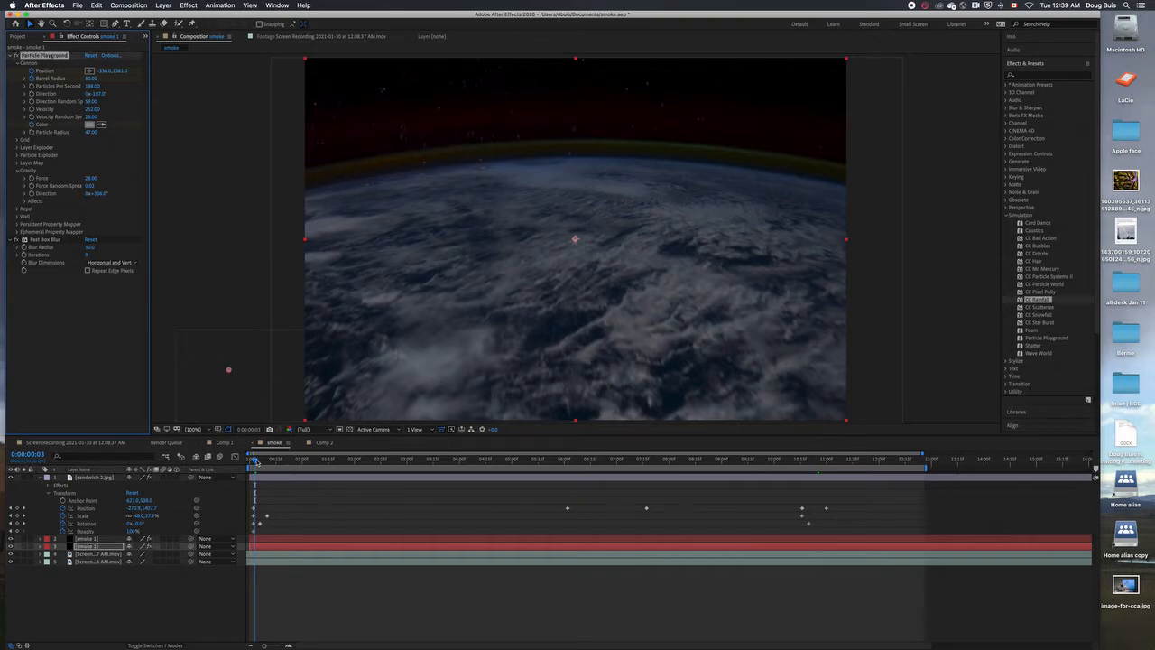
About two seconds in, set the lower smoke layer's cannon color to green 6DFA77.
drag(255, 461, 359, 461)
click(89, 124)
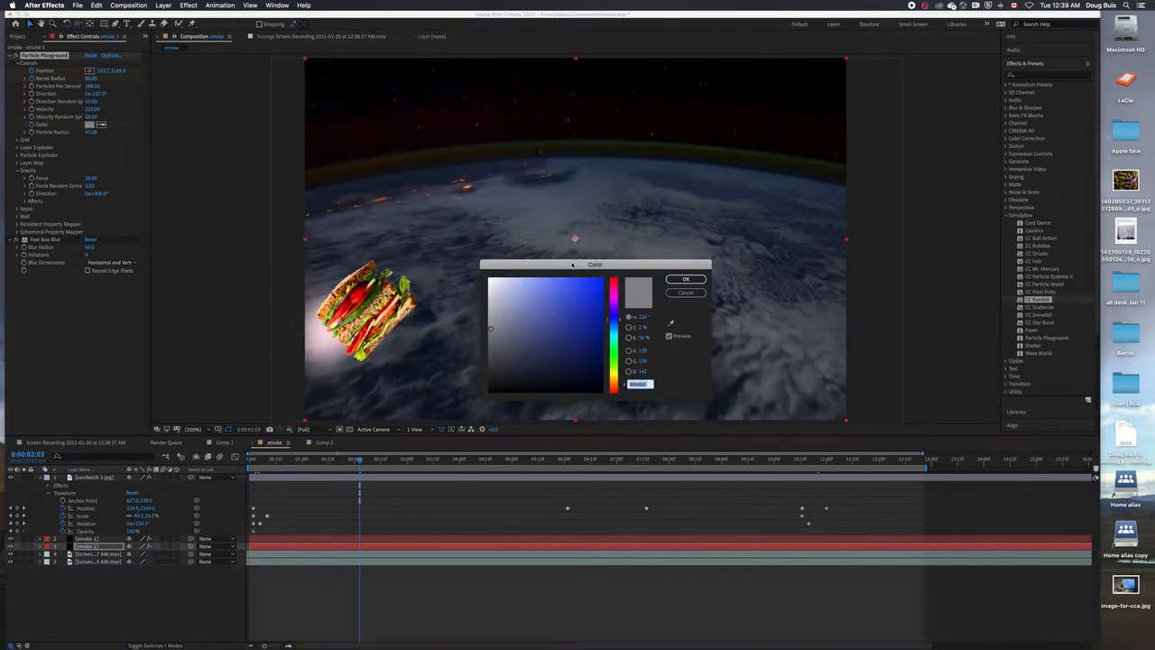
text(6DFA77)
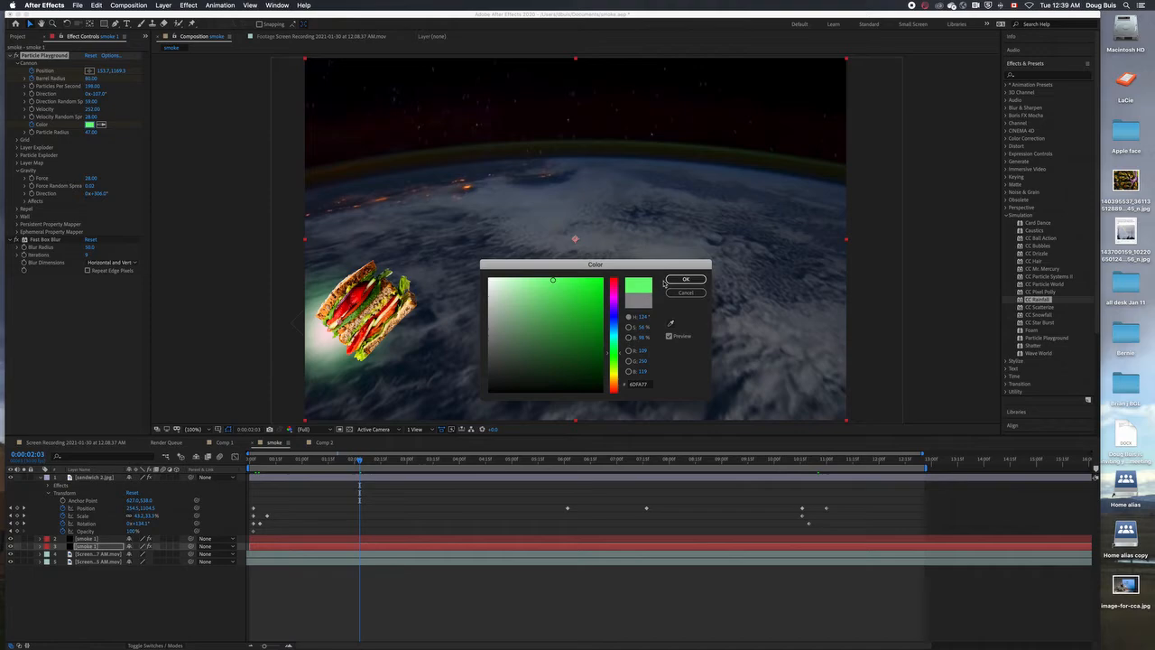
click(684, 279)
At 0:00:04:13, change the lower smoke layer's cannon color to light orange.
click(462, 461)
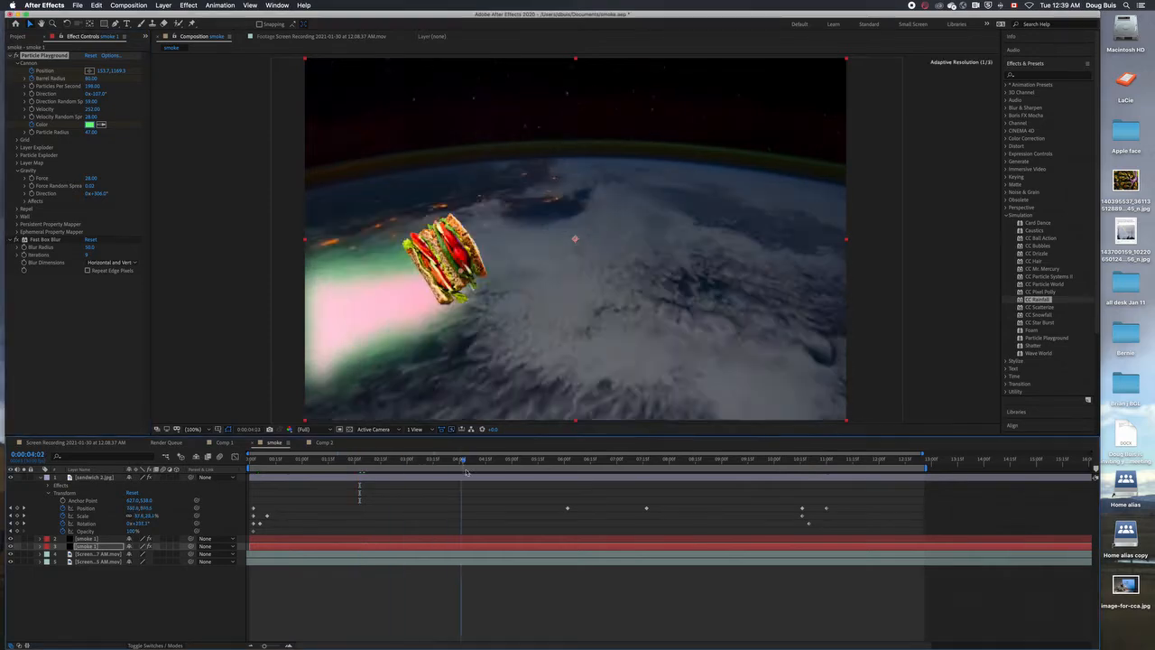
click(480, 461)
click(89, 124)
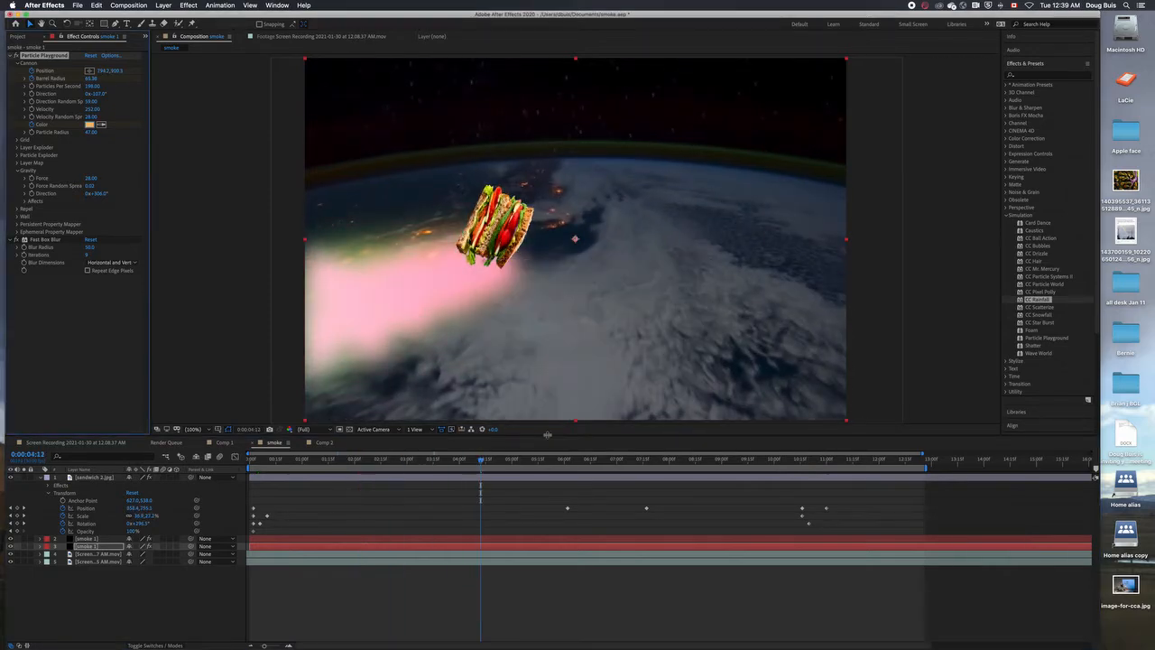
At 0:00:06:10, set the lower smoke layer's cannon color to violet blue 716DFA.
click(94, 124)
click(616, 319)
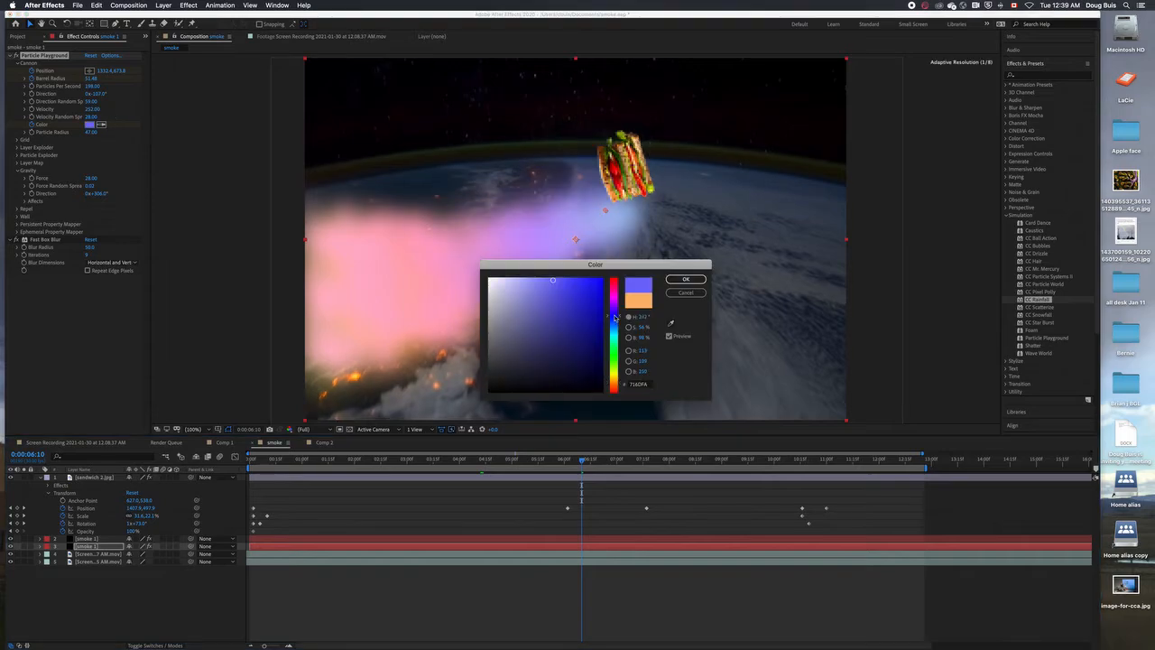
click(685, 279)
At 0:00:08:02, change the lower smoke layer's cannon color to a pinkish red.
click(671, 469)
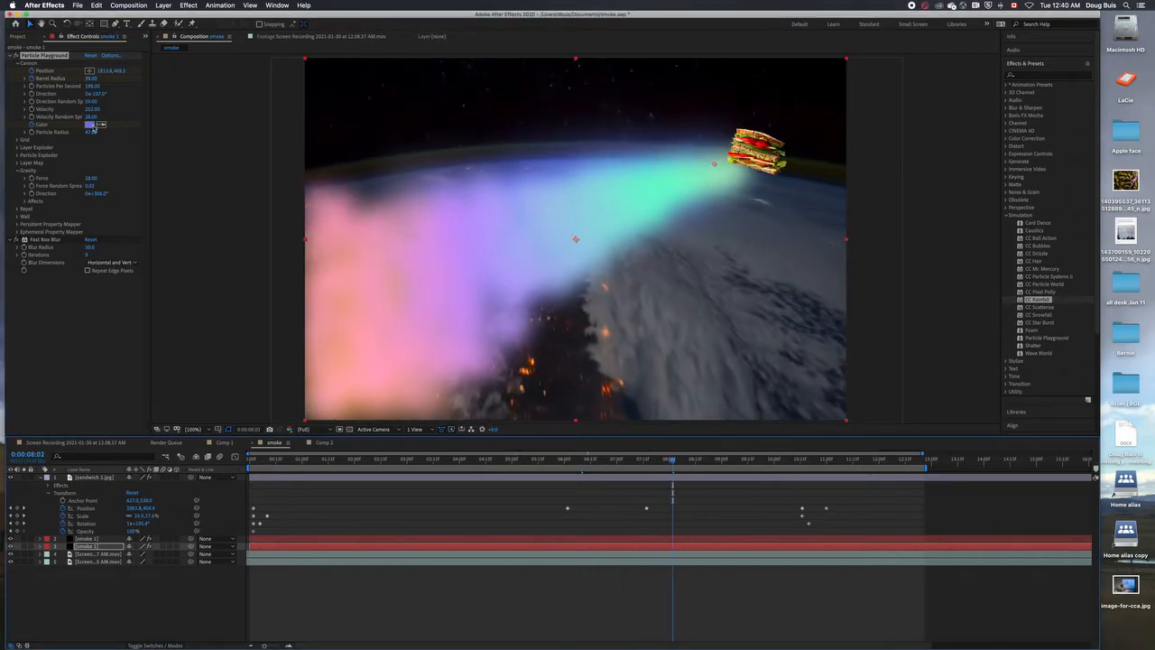
click(94, 124)
click(617, 287)
click(685, 278)
At 0:00:10:22, set the lower smoke layer's cannon color to light green A4FA6D and return to the composition start.
click(707, 469)
click(813, 468)
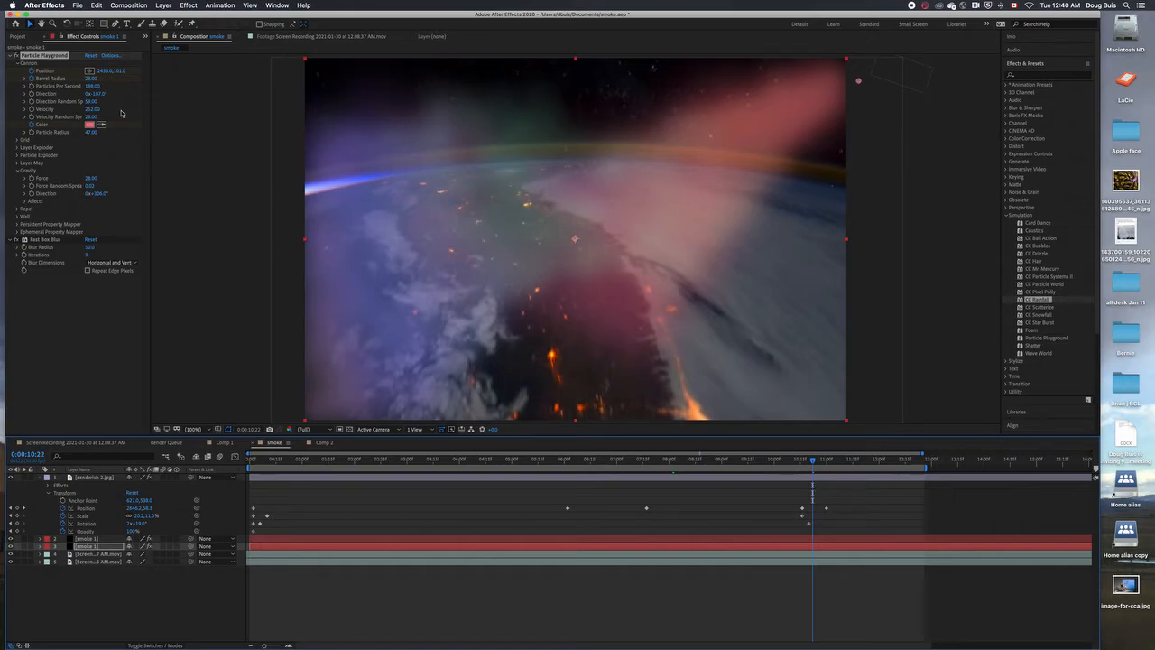
click(91, 124)
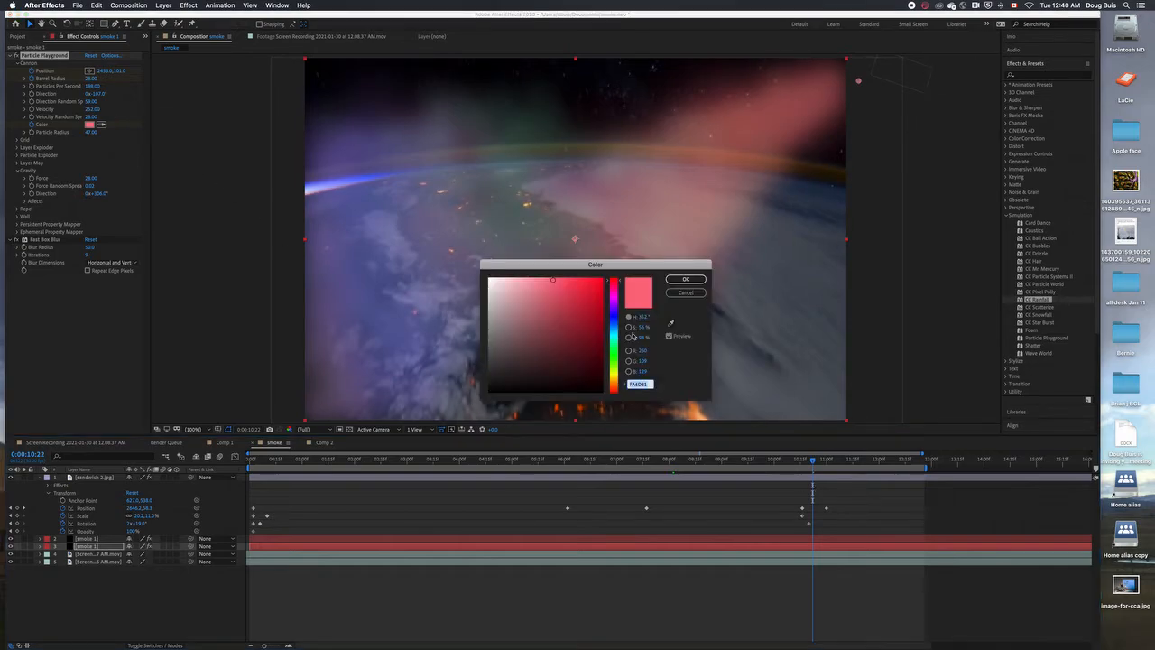
click(615, 352)
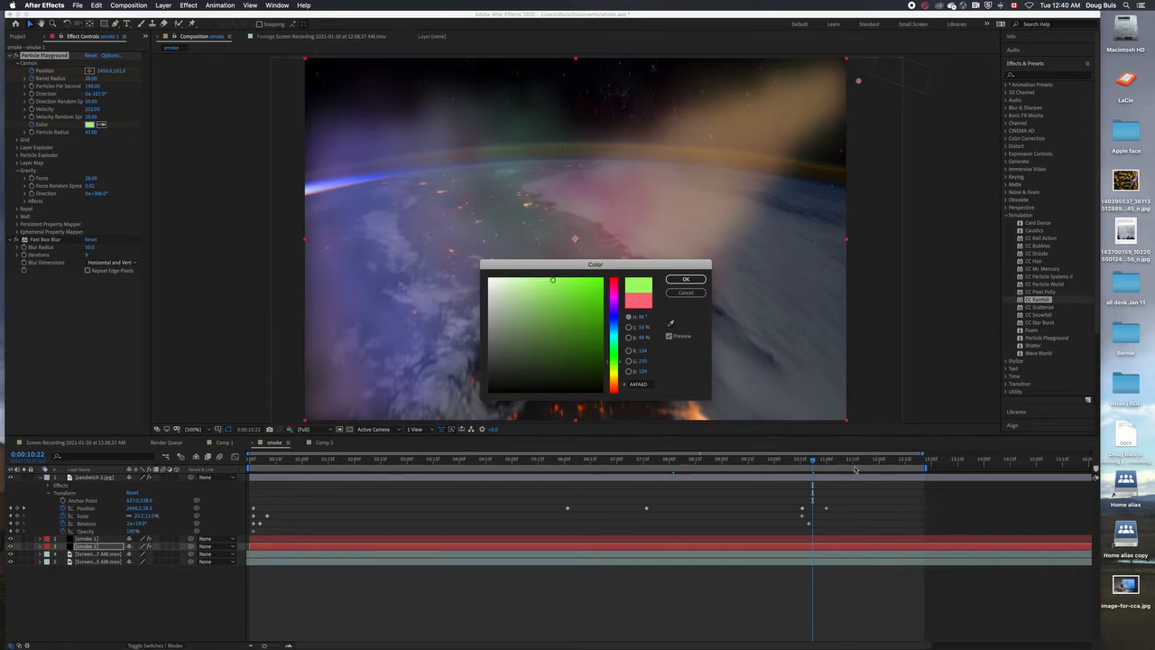
click(685, 279)
click(340, 459)
key(Home)
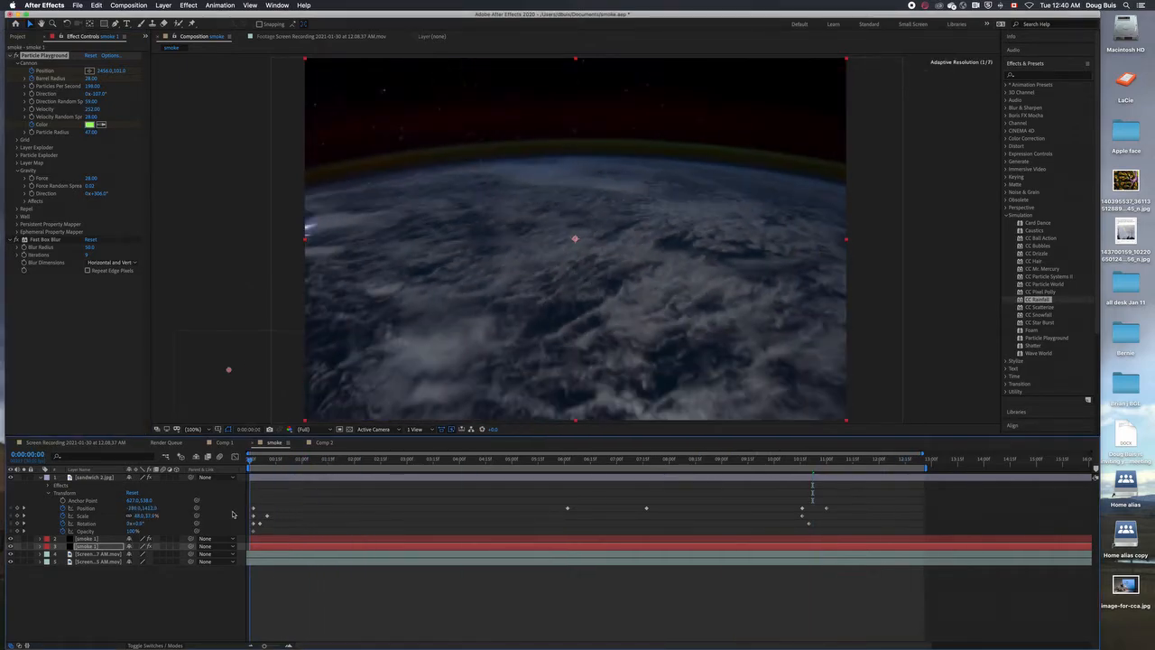
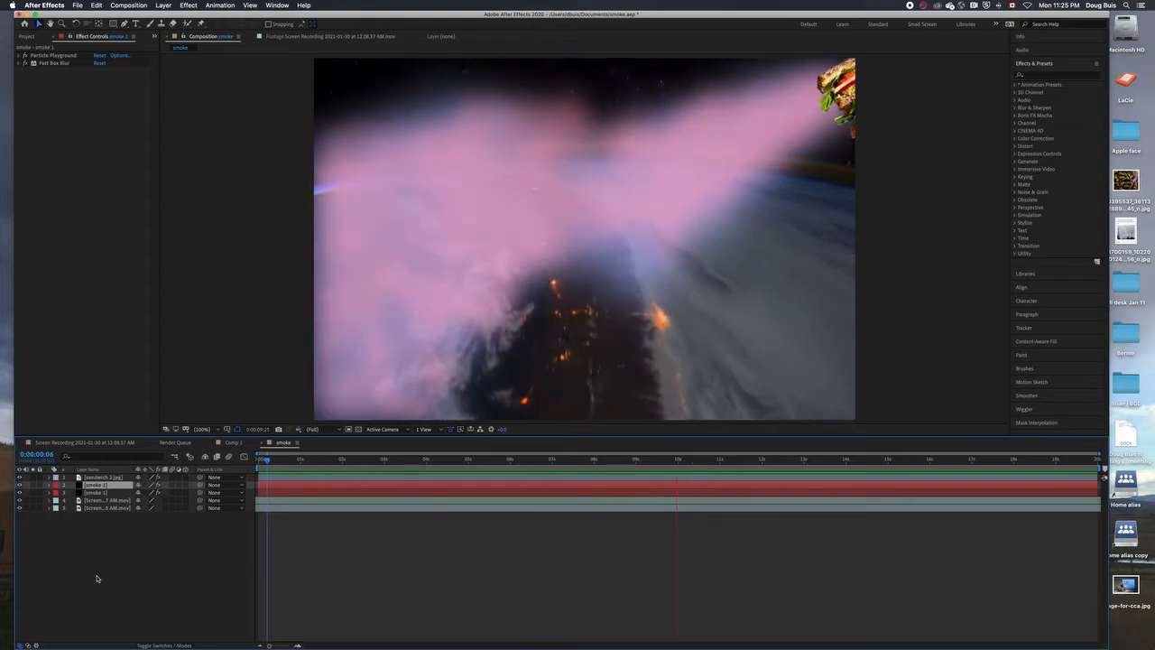
Stop the smoke preview and create a new 20-second composition, Comp 2, at 2400 px wide and 30 fps.
key(space)
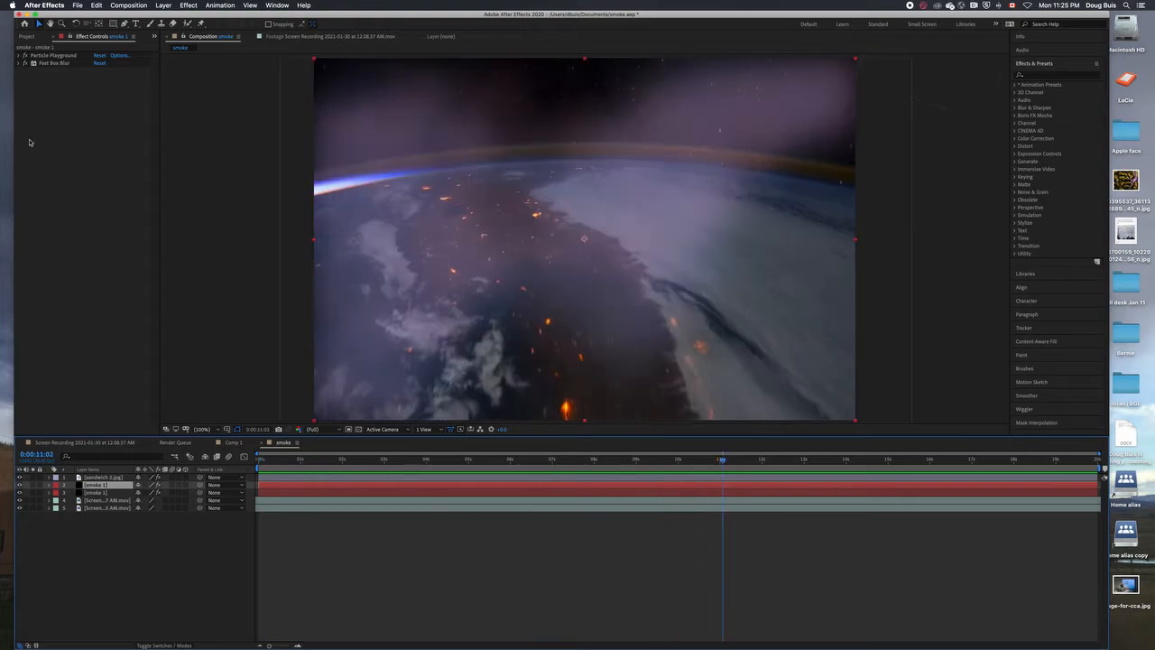
click(154, 37)
click(165, 49)
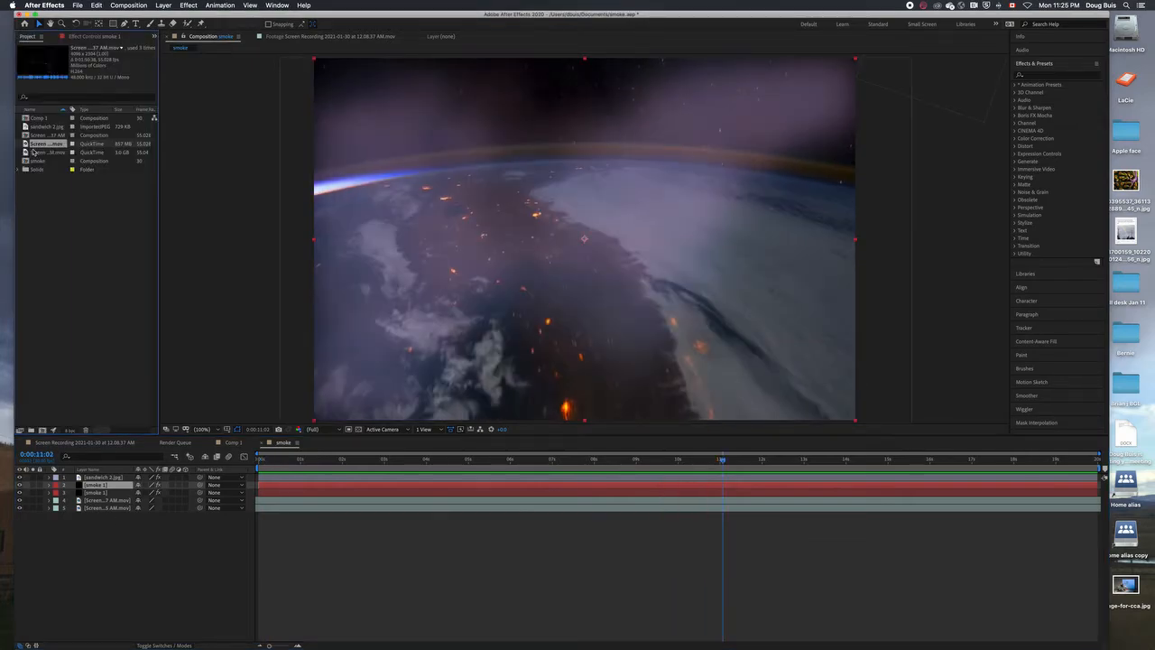
click(127, 5)
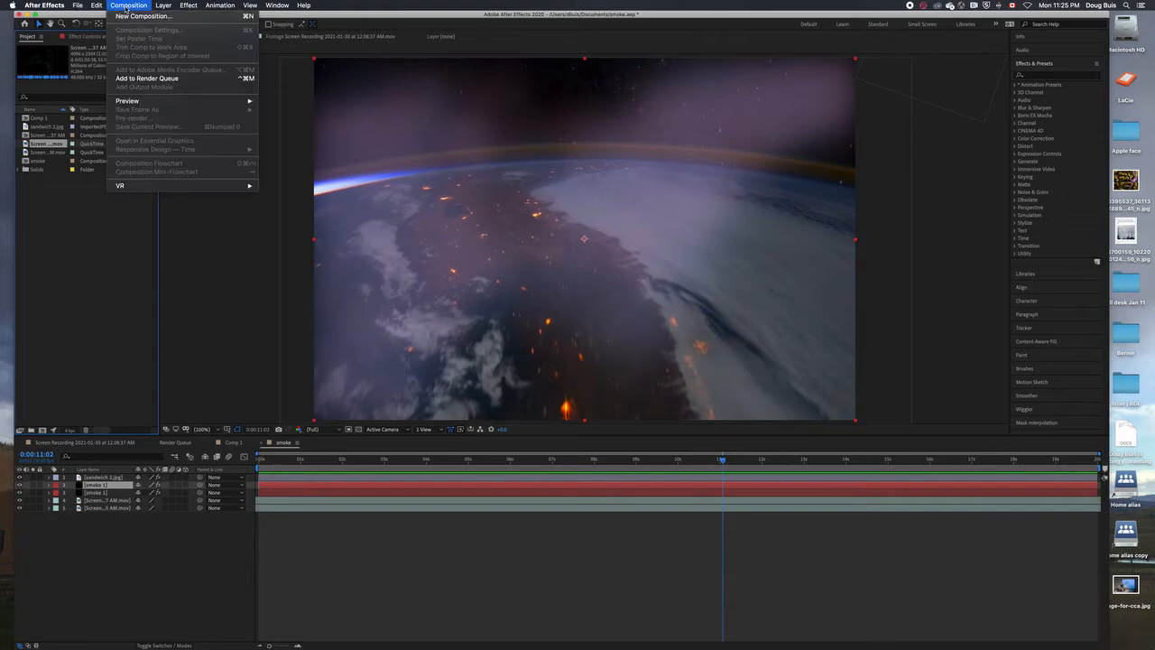
click(126, 17)
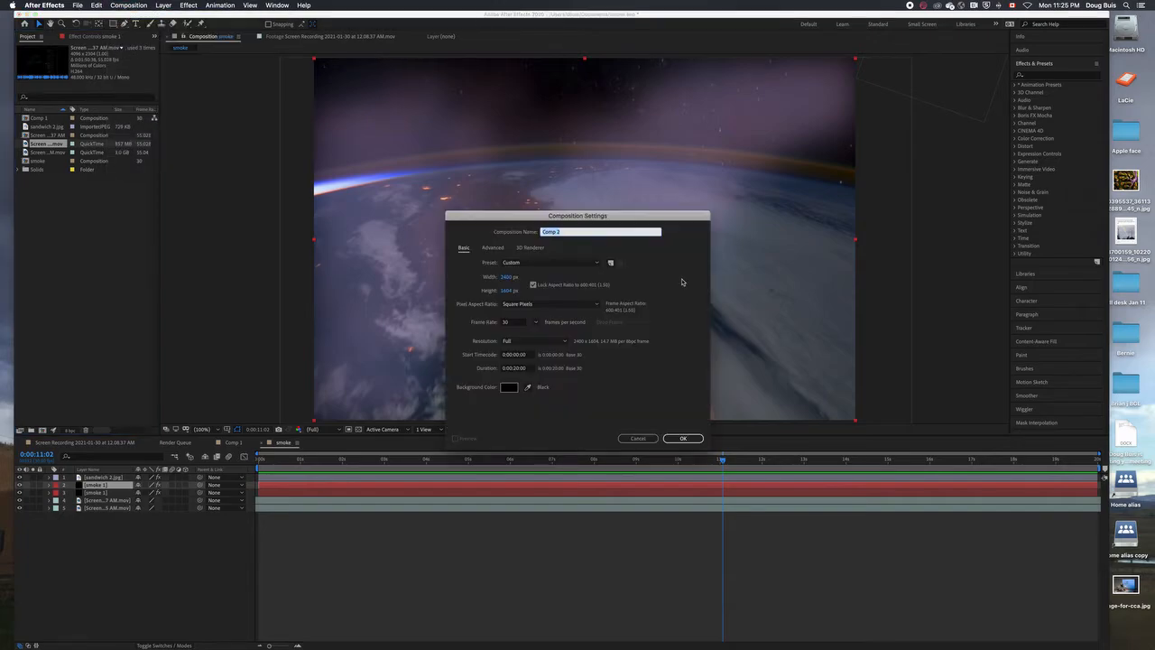
click(694, 442)
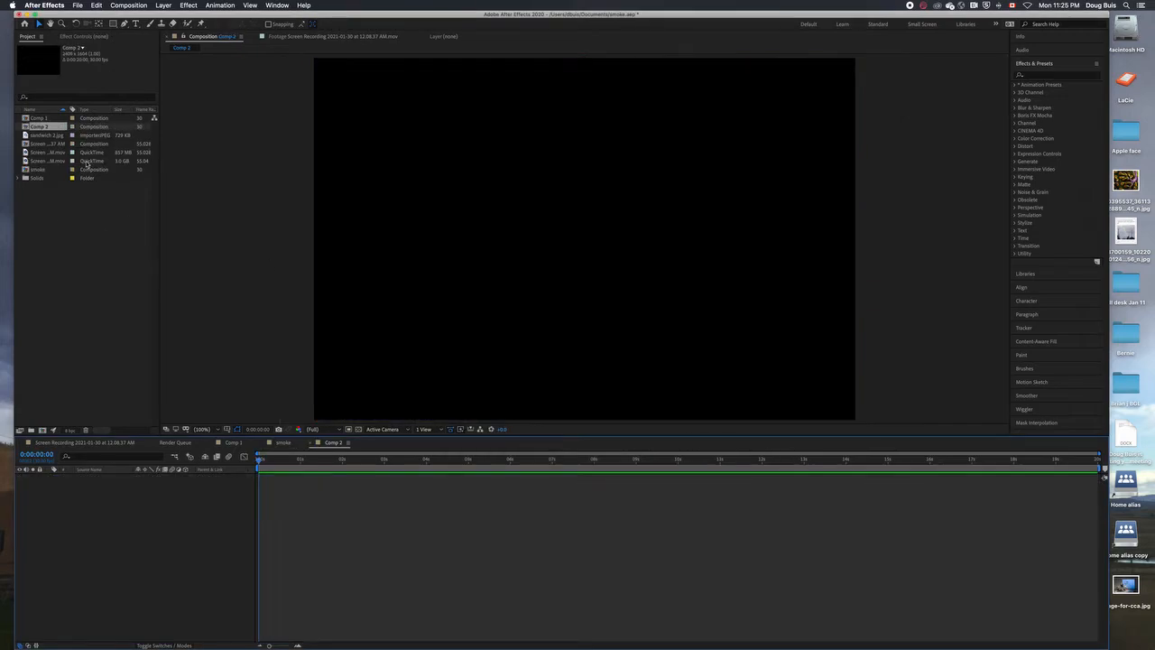
Review the two screen recording clips and add the 12.08.37 AM footage to Comp 2 as a layer.
double_click(85, 162)
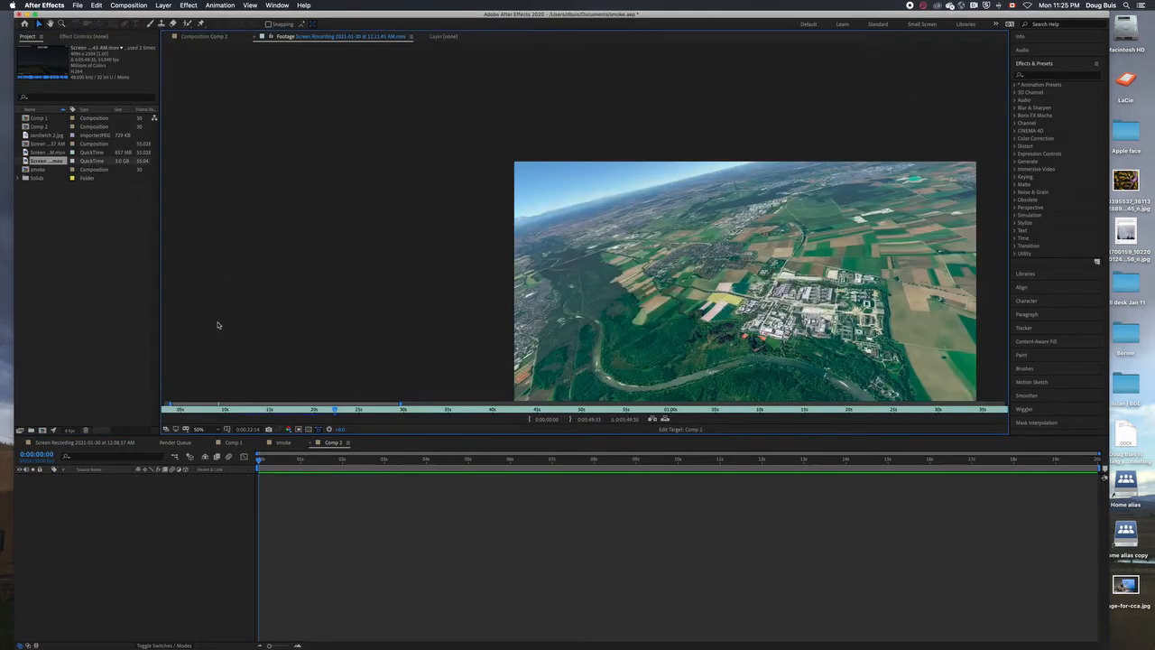
double_click(49, 152)
drag(374, 409, 531, 407)
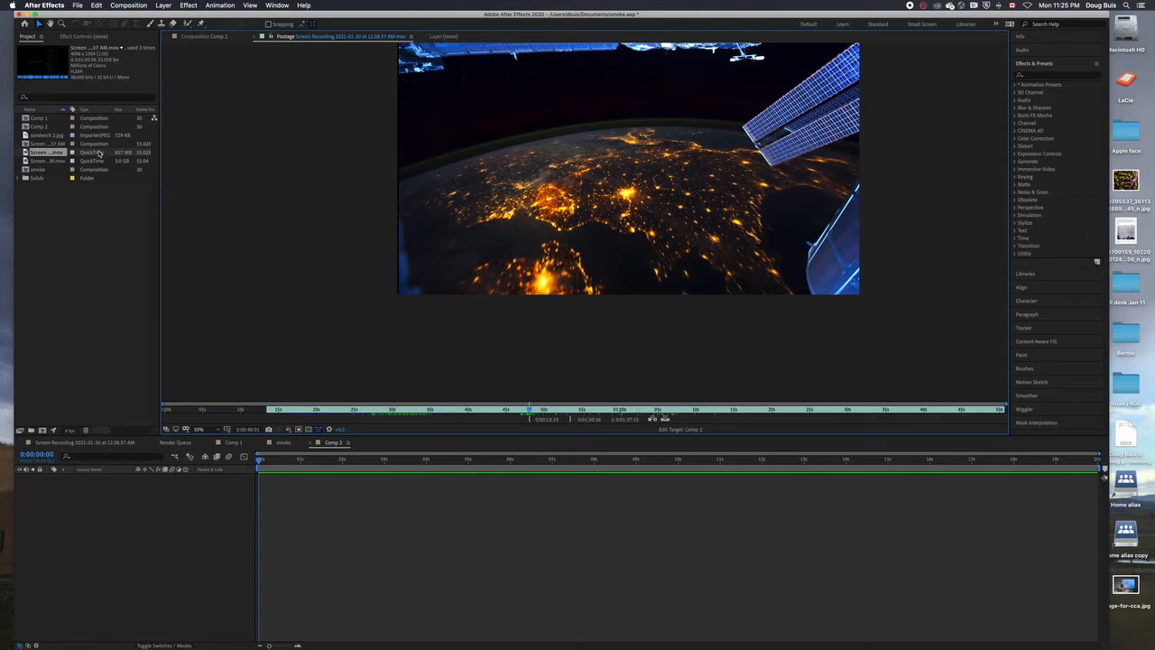
drag(99, 154, 114, 526)
mouse_move(259, 463)
mouse_down()
mouse_move(308, 461)
mouse_move(259, 467)
mouse_up()
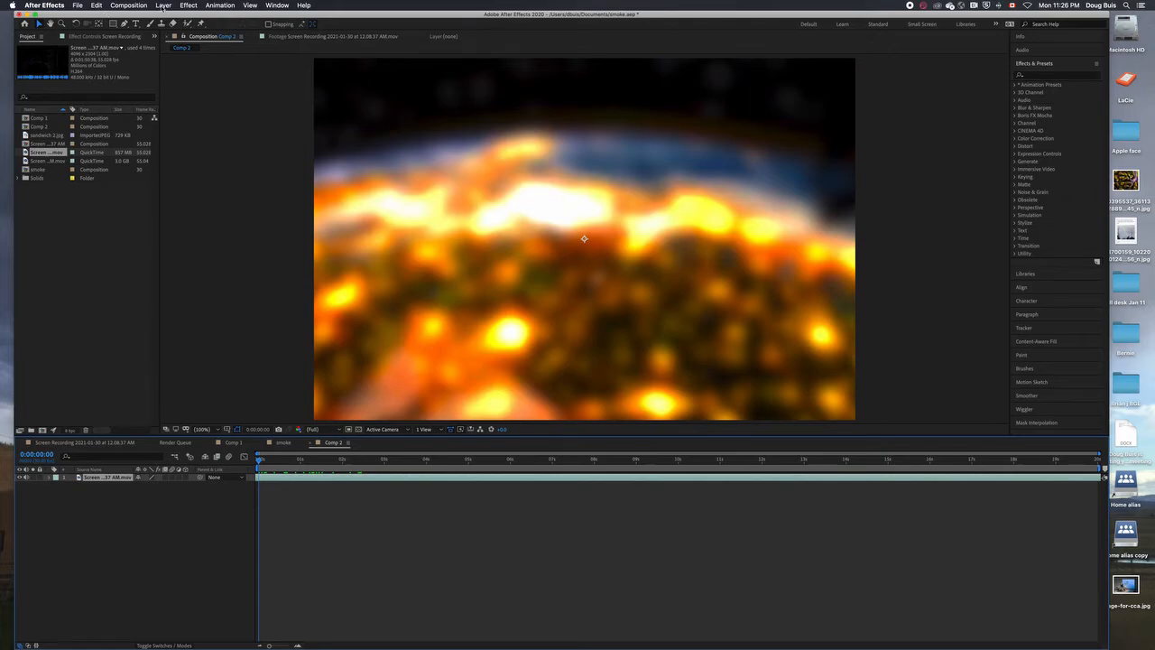
Add a new composition-sized black solid named "sparks" above the footage in Comp 2.
click(163, 6)
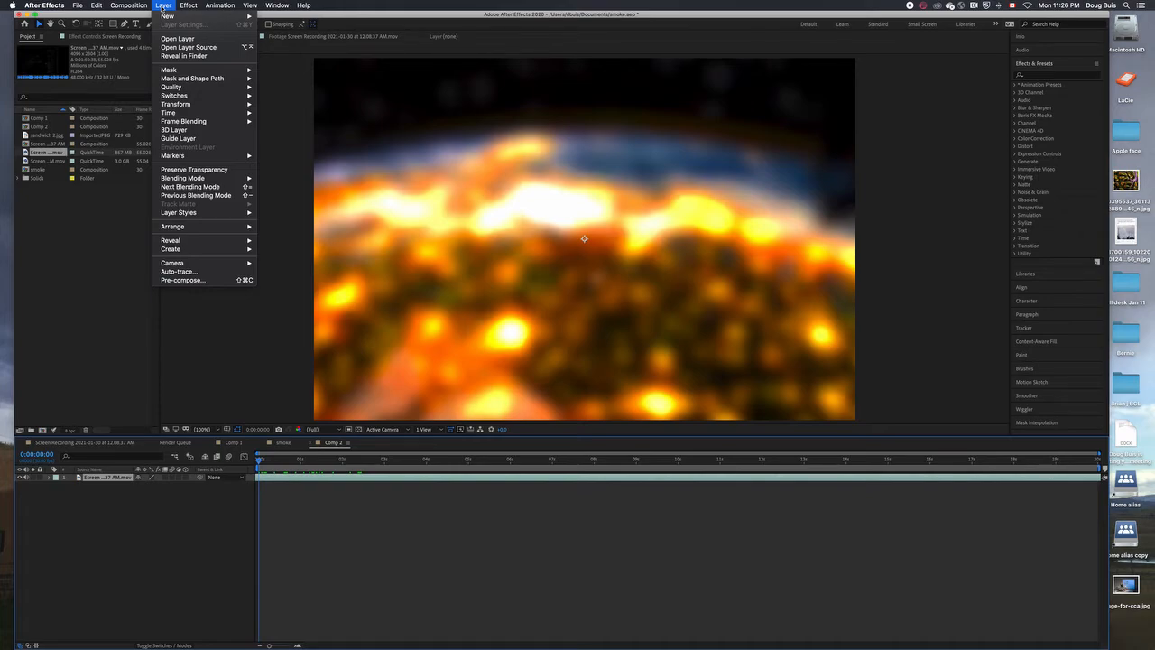
mouse_move(180, 17)
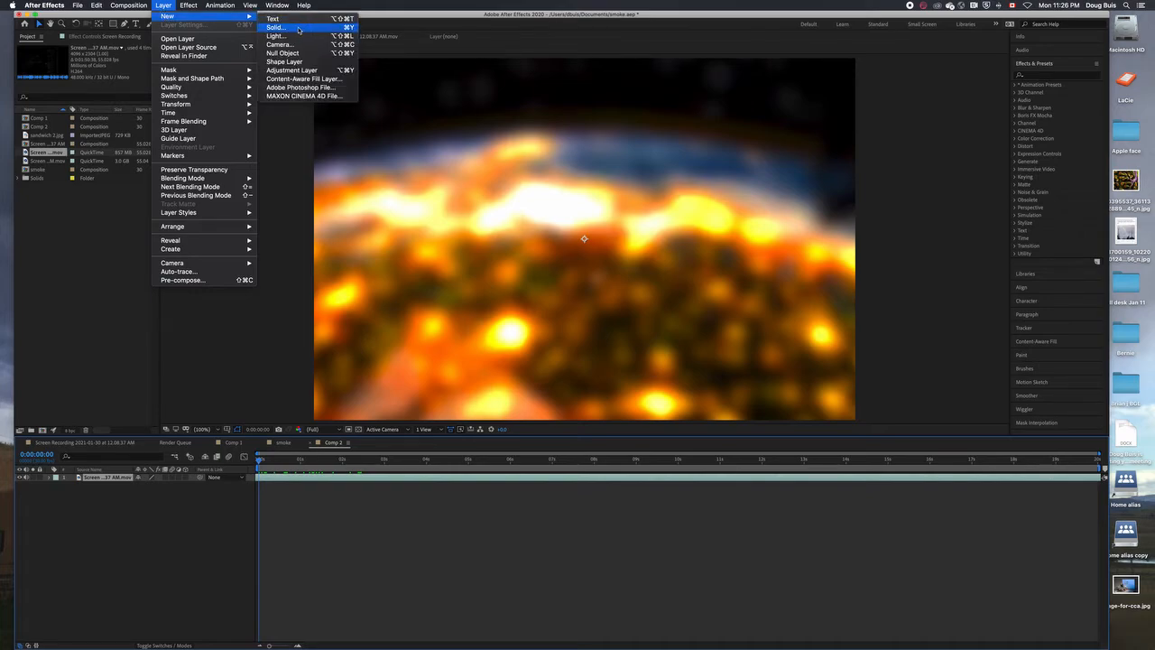
click(297, 31)
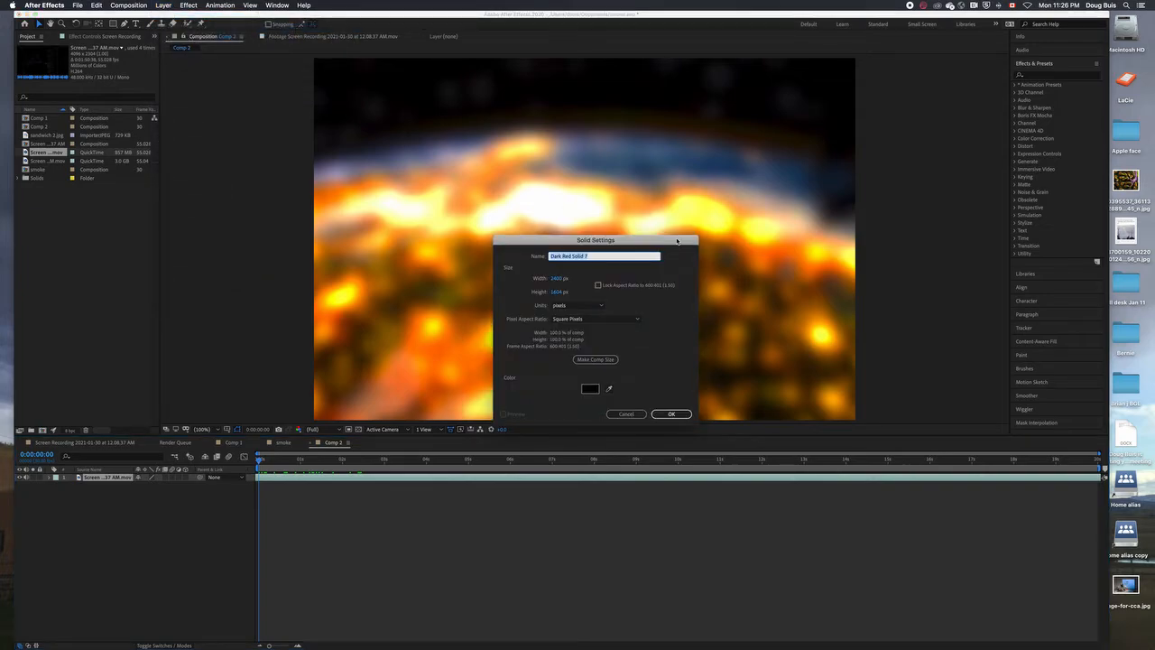
text(sparks)
key(Return)
Apply the CC Particle World effect to the sparks layer and preview it from the start of the composition.
drag(292, 467, 276, 466)
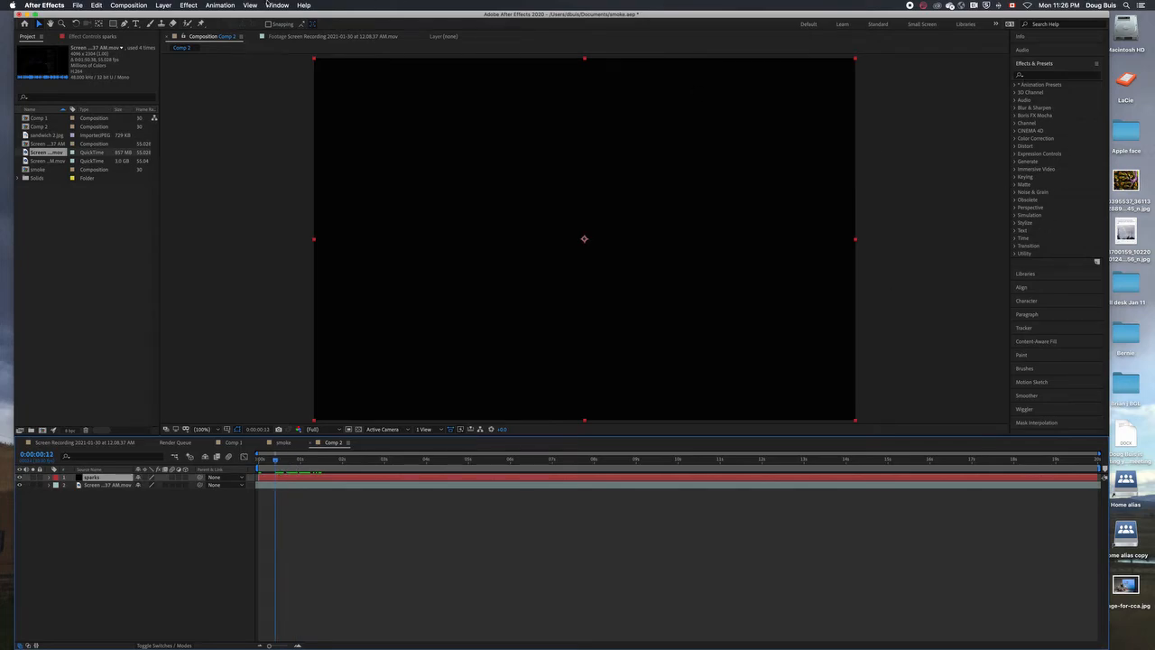
click(189, 6)
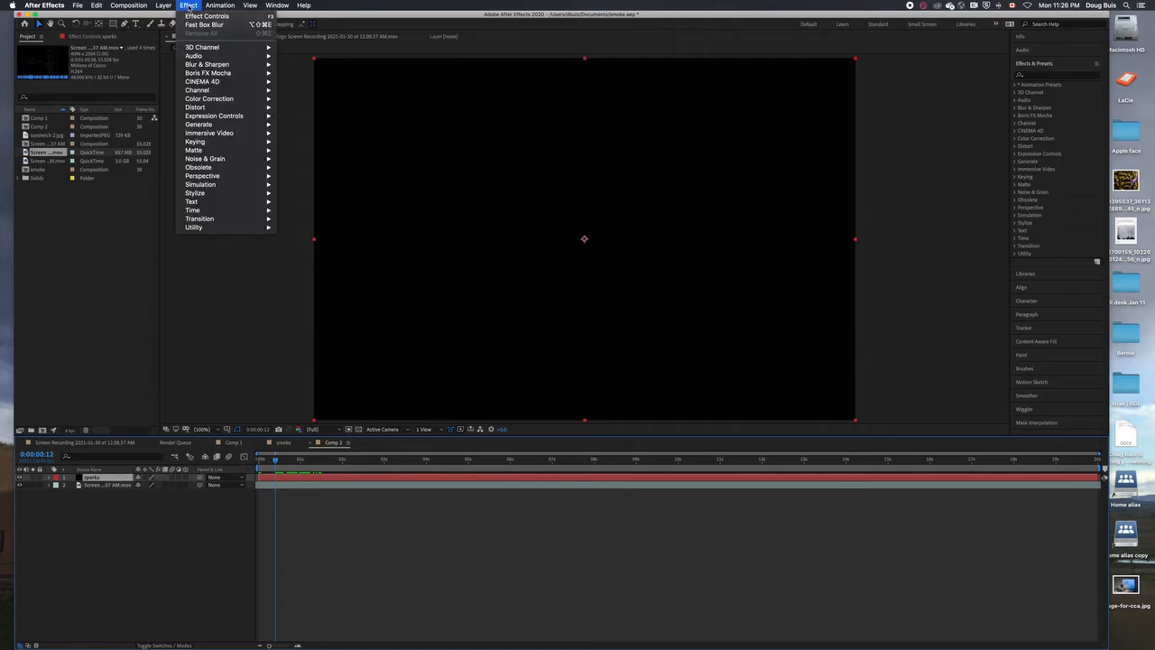
mouse_move(200, 185)
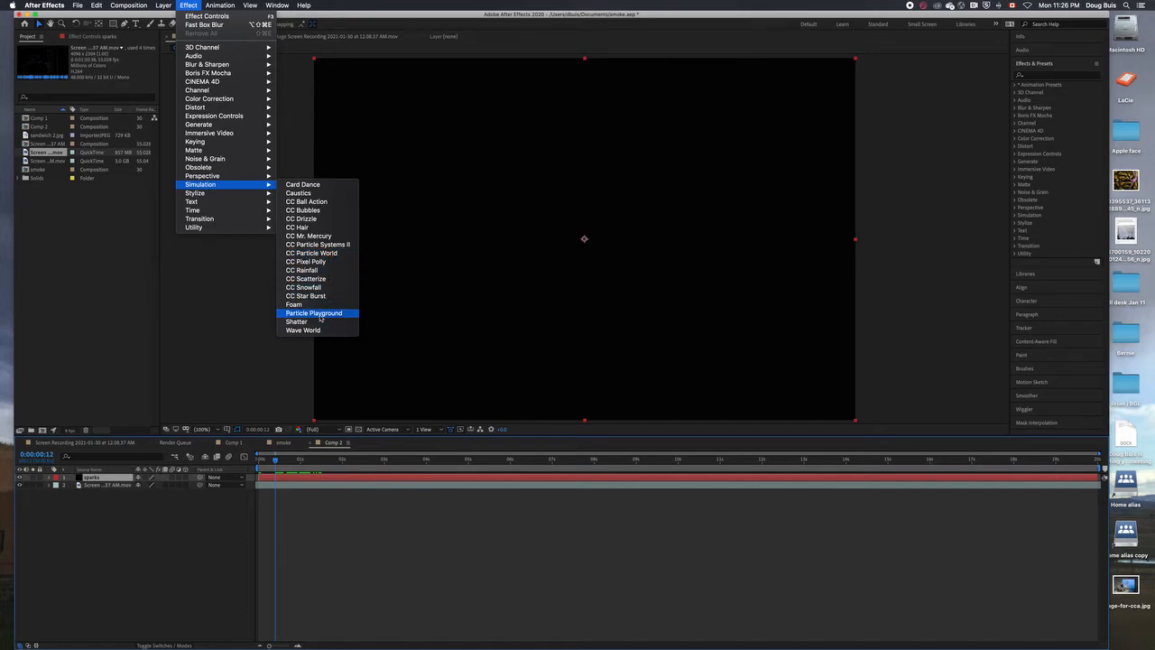
click(316, 253)
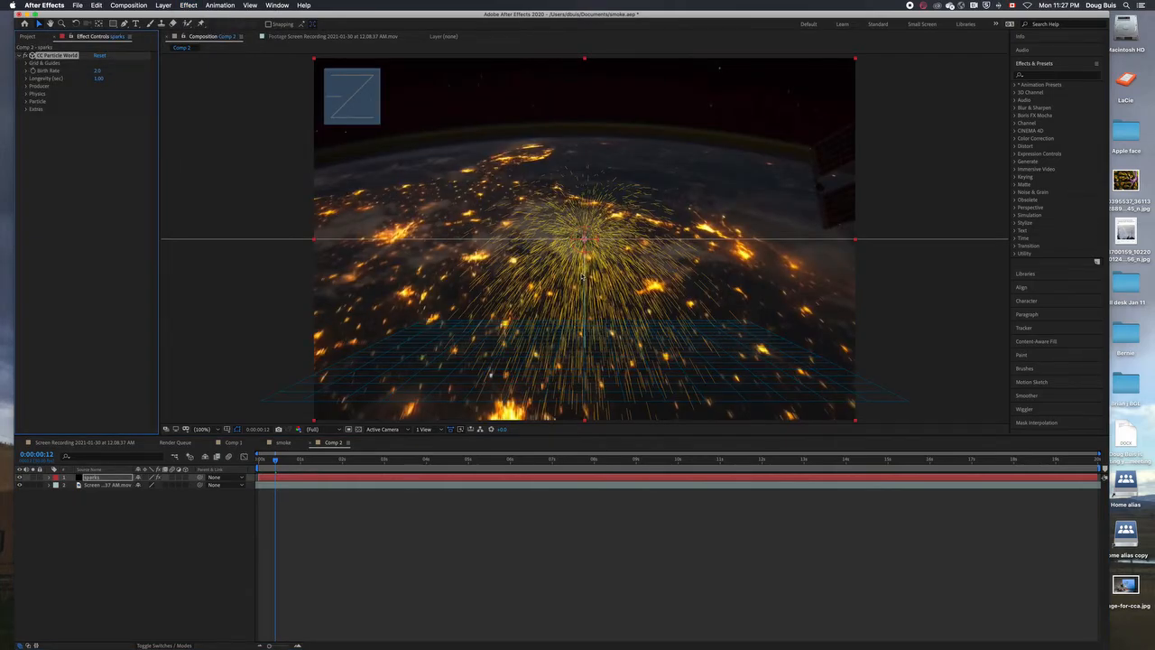
drag(276, 460, 261, 462)
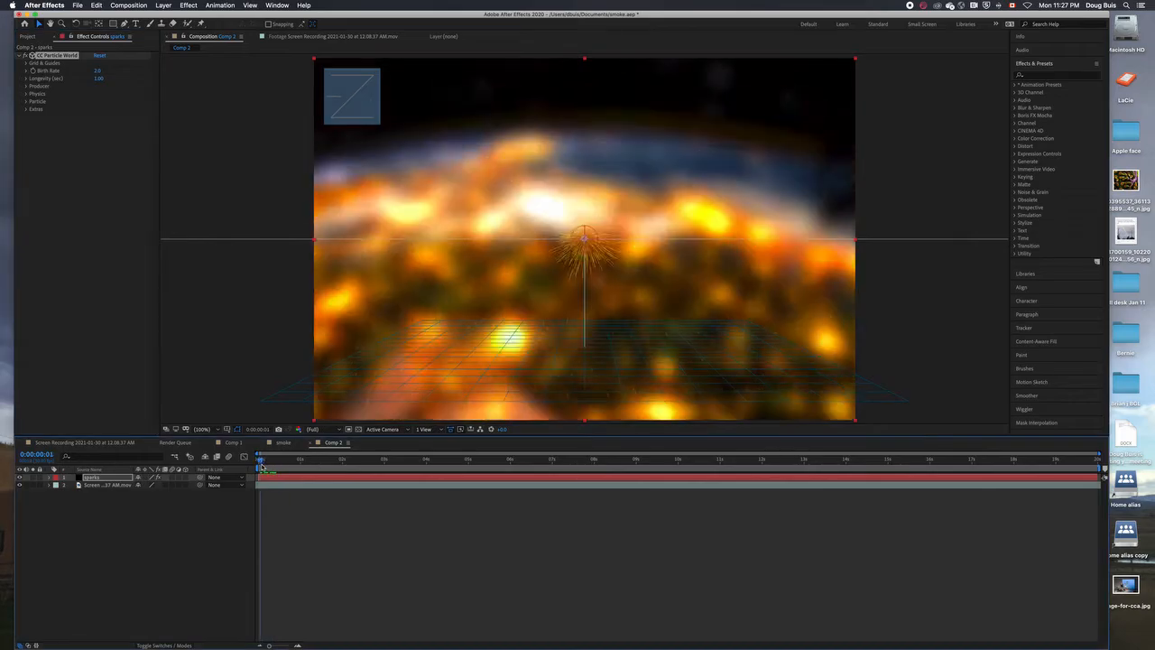
key(space)
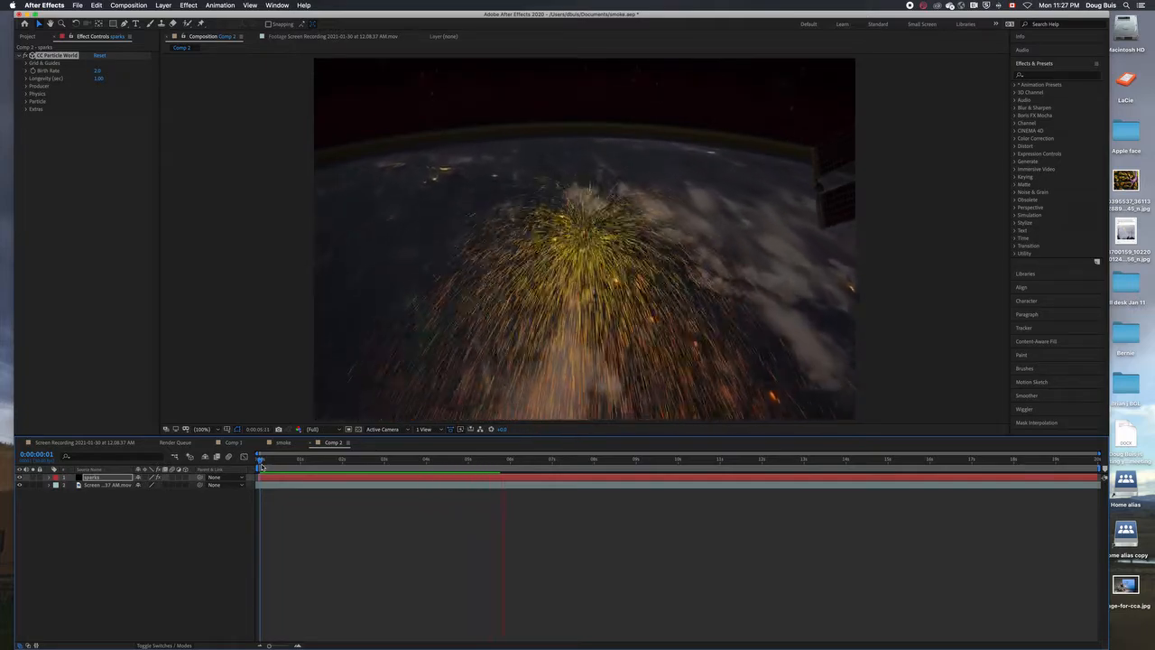
Stop the preview near the start and set the sparks' Longevity to 0.60 seconds and Birth Rate to 2.5.
key(space)
drag(497, 459, 267, 500)
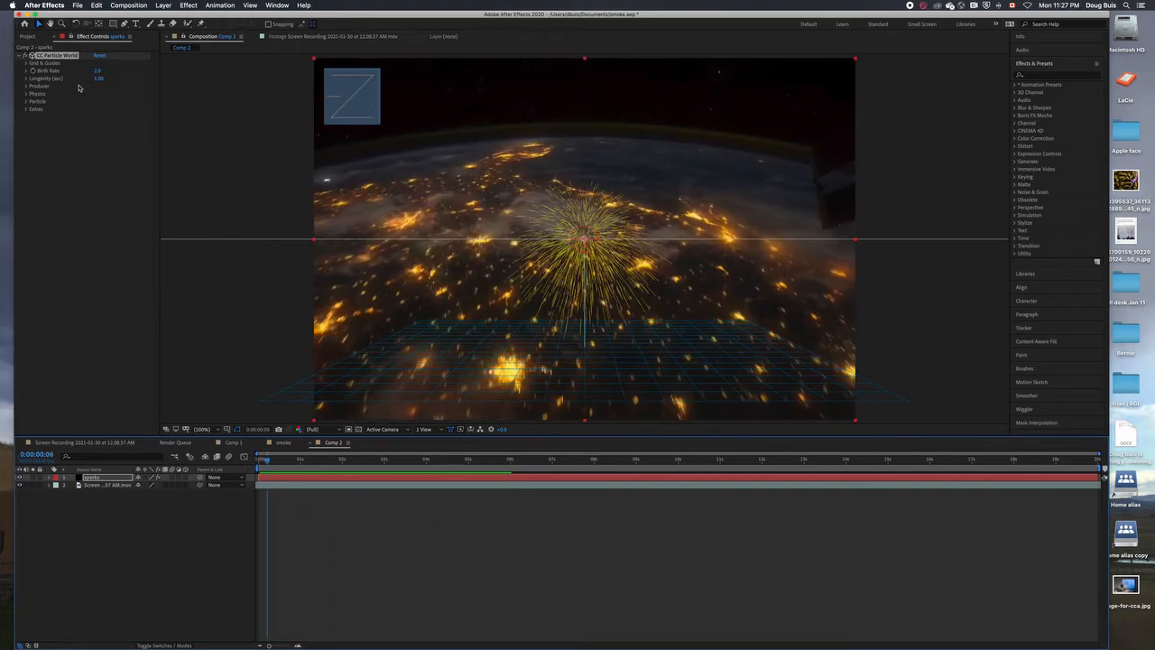
click(26, 80)
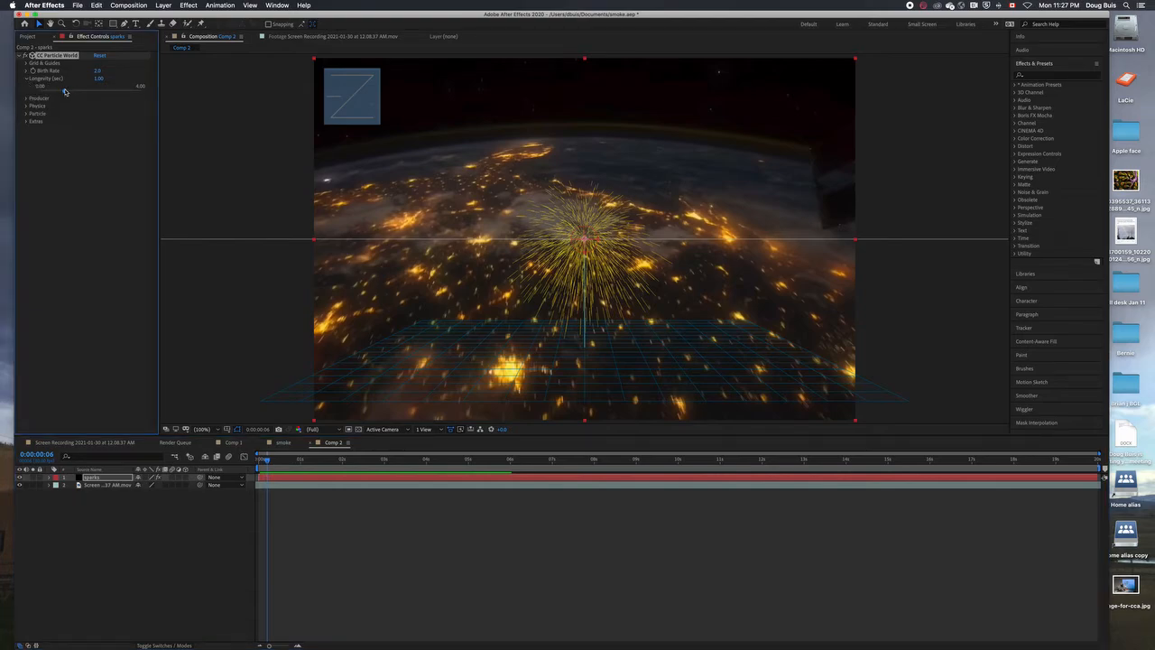
drag(66, 92, 129, 69)
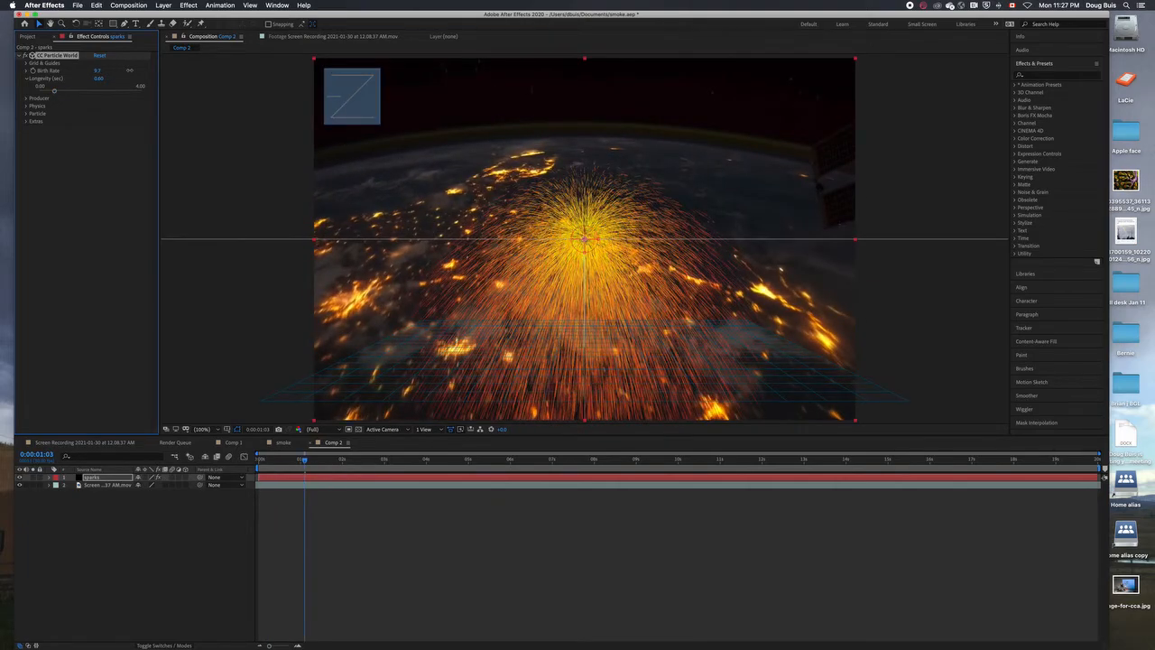
key(space)
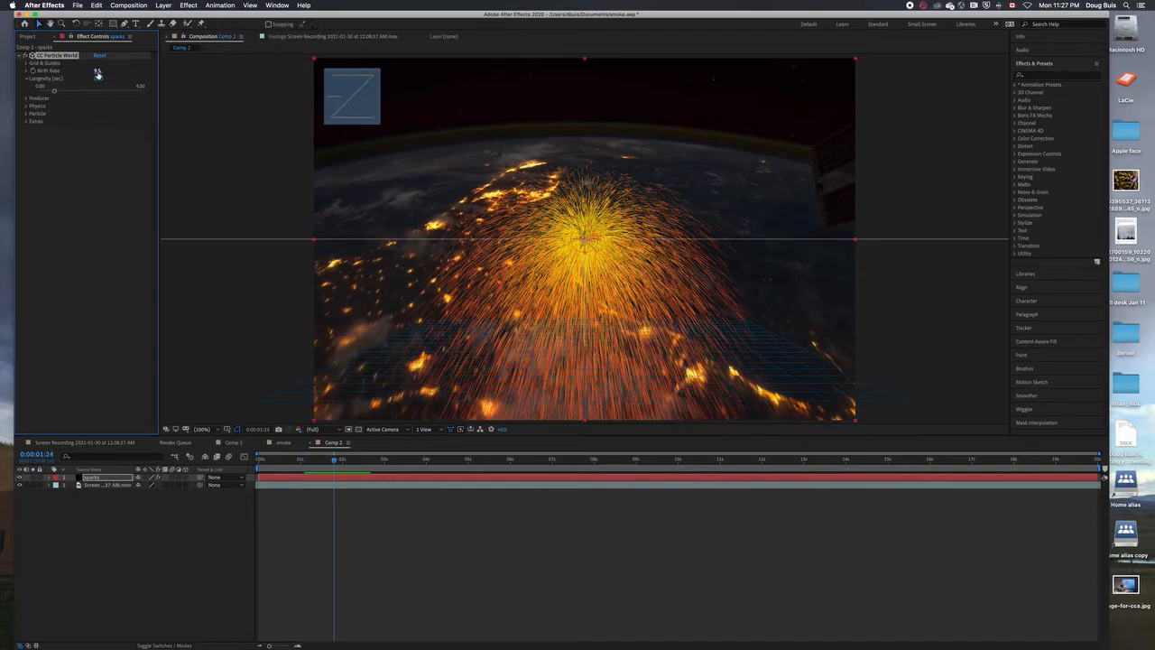
drag(96, 70, 63, 75)
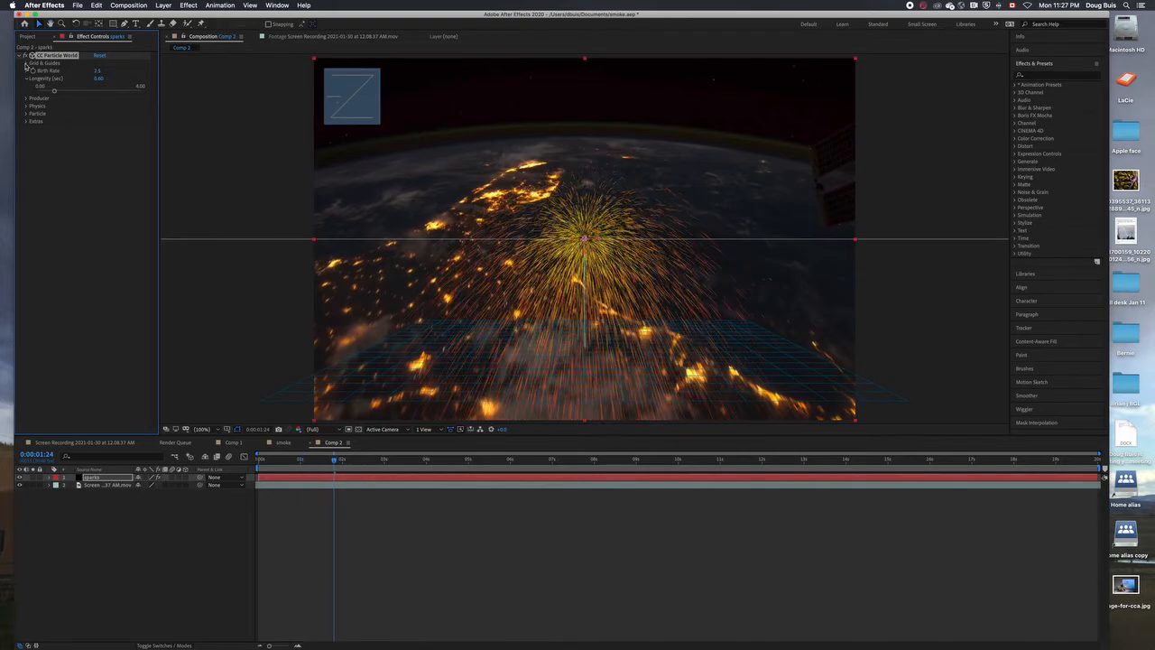
Turn off the Horizon, Axis Box, Grid, Motion Path and Position guides of CC Particle World.
click(25, 63)
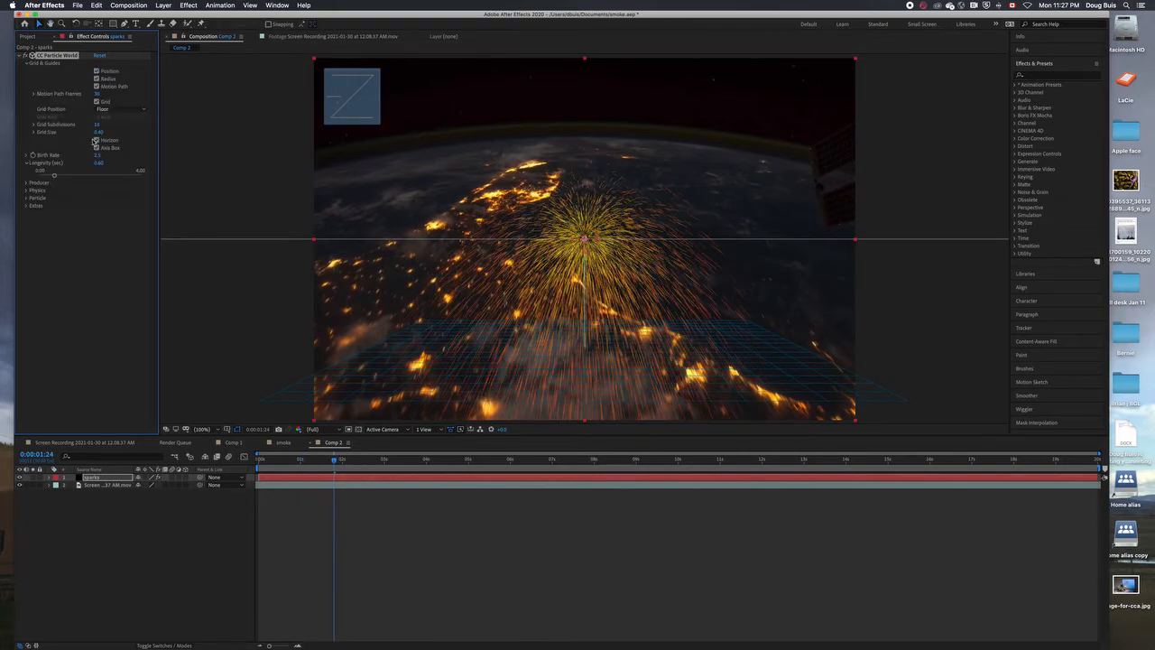
click(96, 140)
click(96, 147)
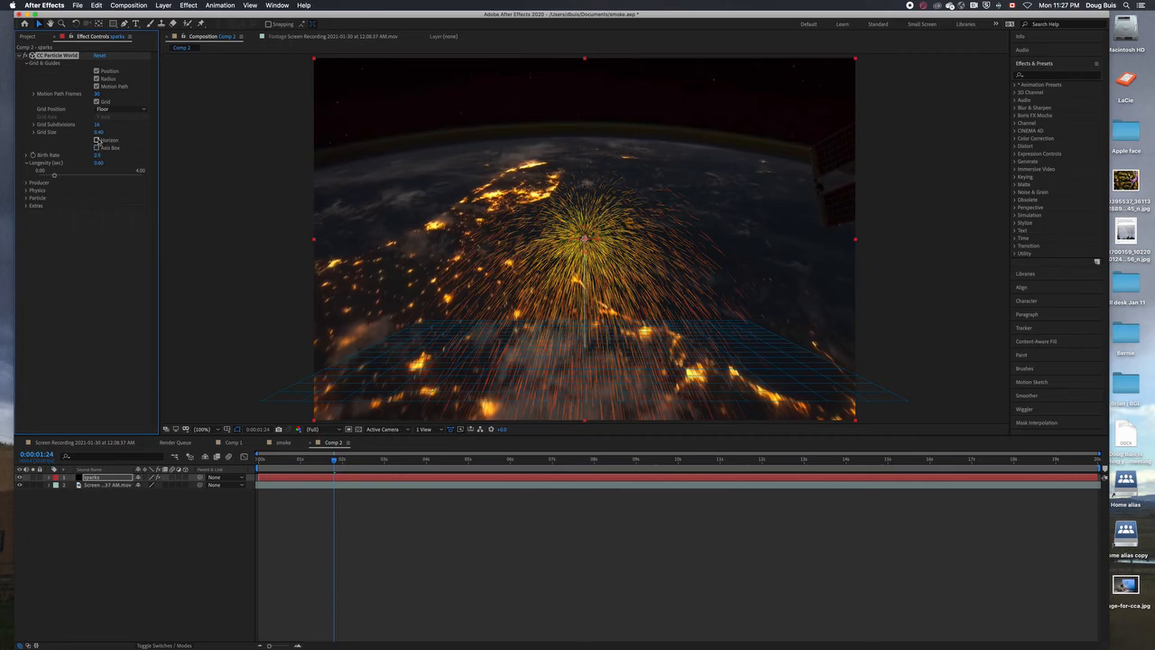
click(97, 102)
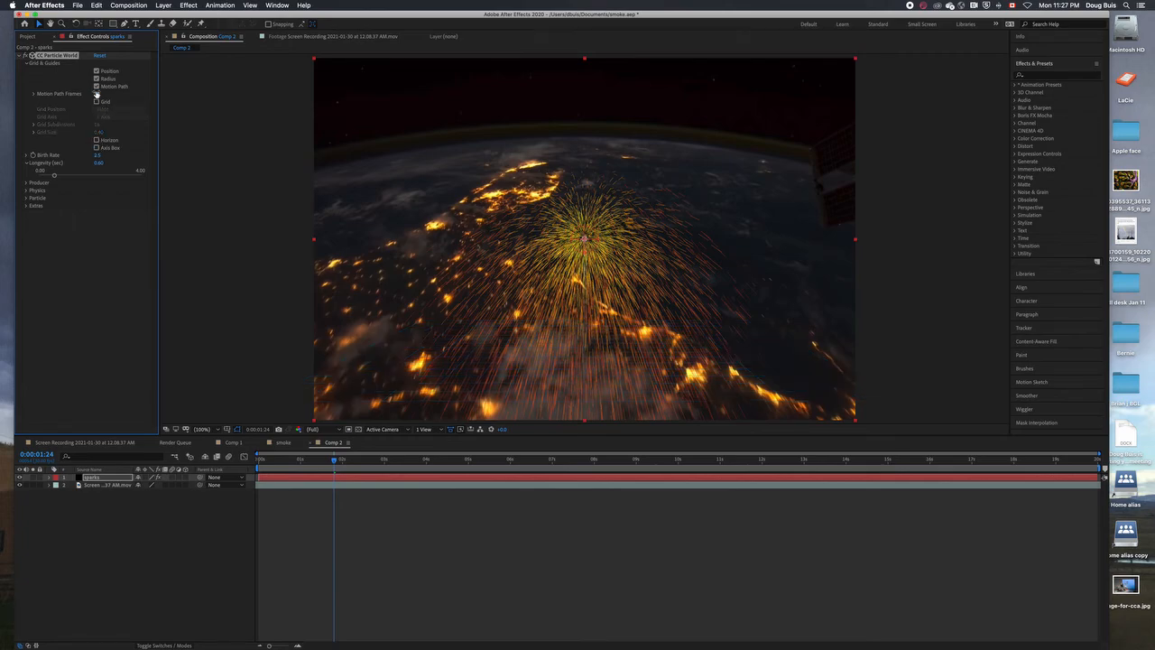
click(97, 86)
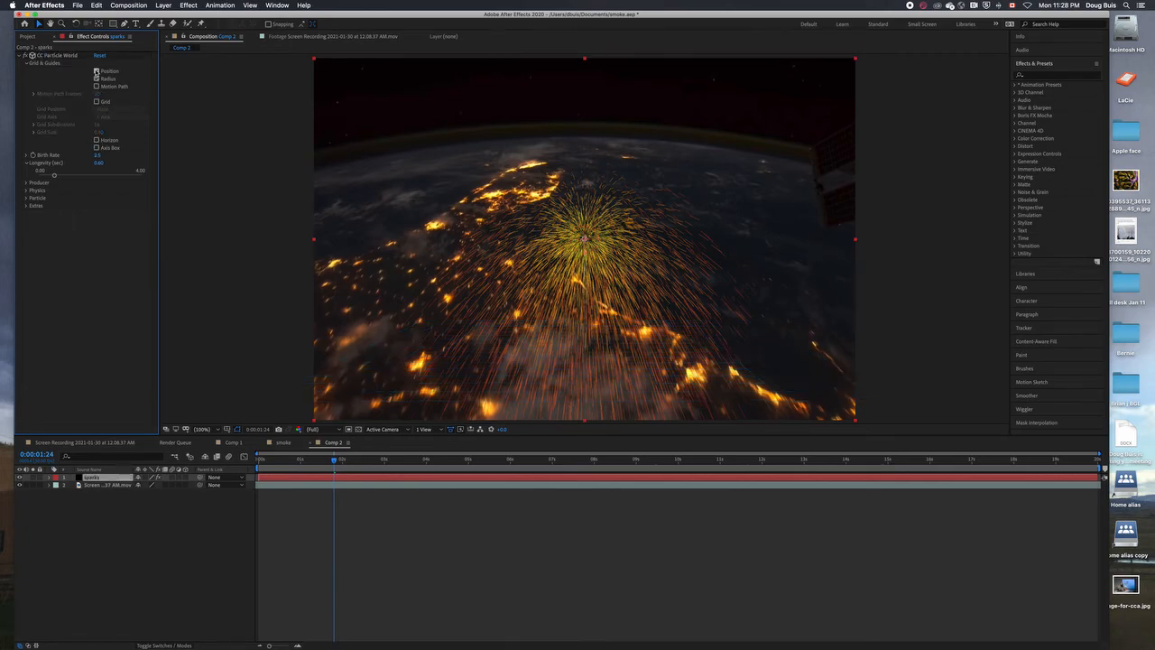
click(97, 70)
click(26, 63)
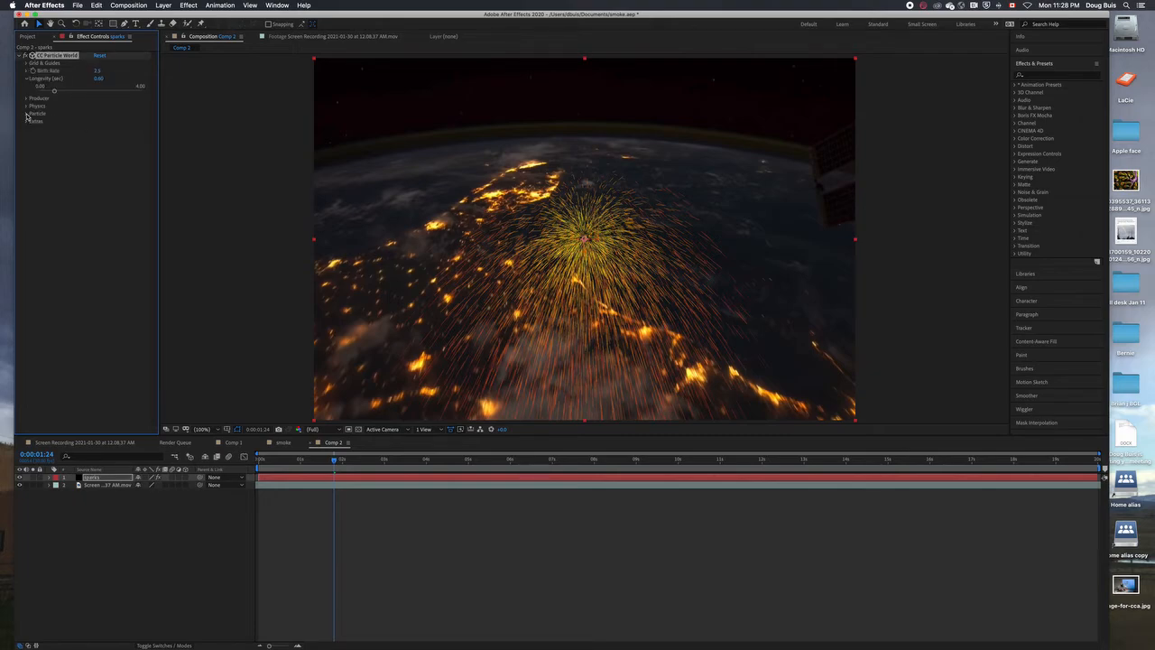
Try Lens Convex particles, set the Particle Type to Shaded Sphere instead, and check the result from the start of the composition.
click(26, 114)
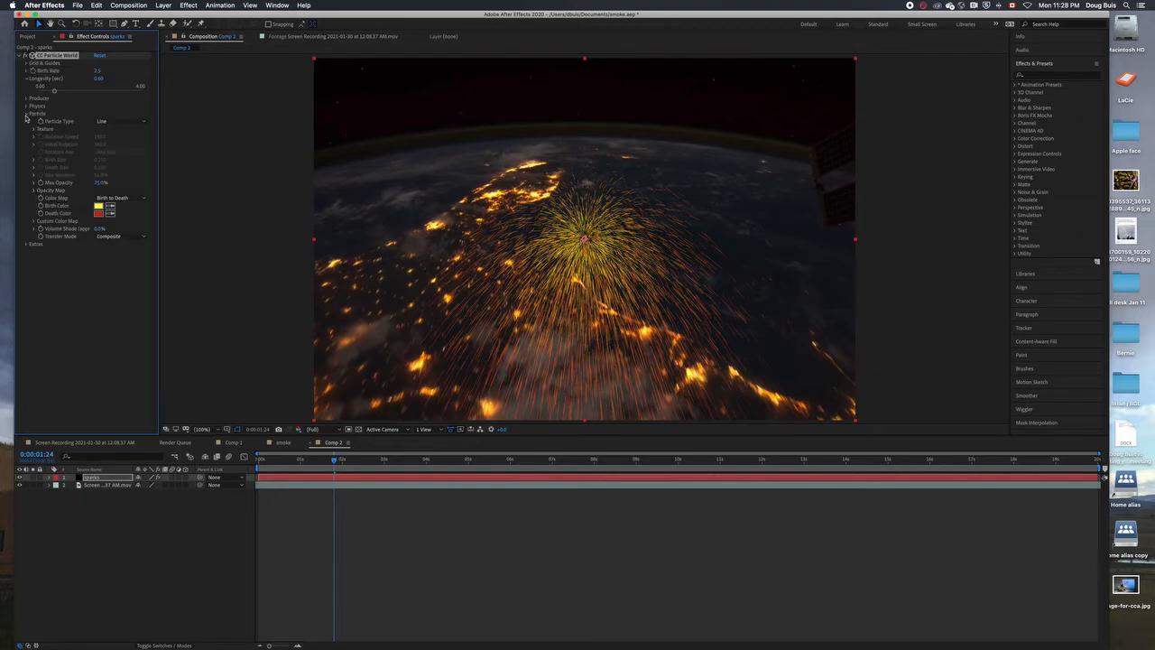
click(144, 124)
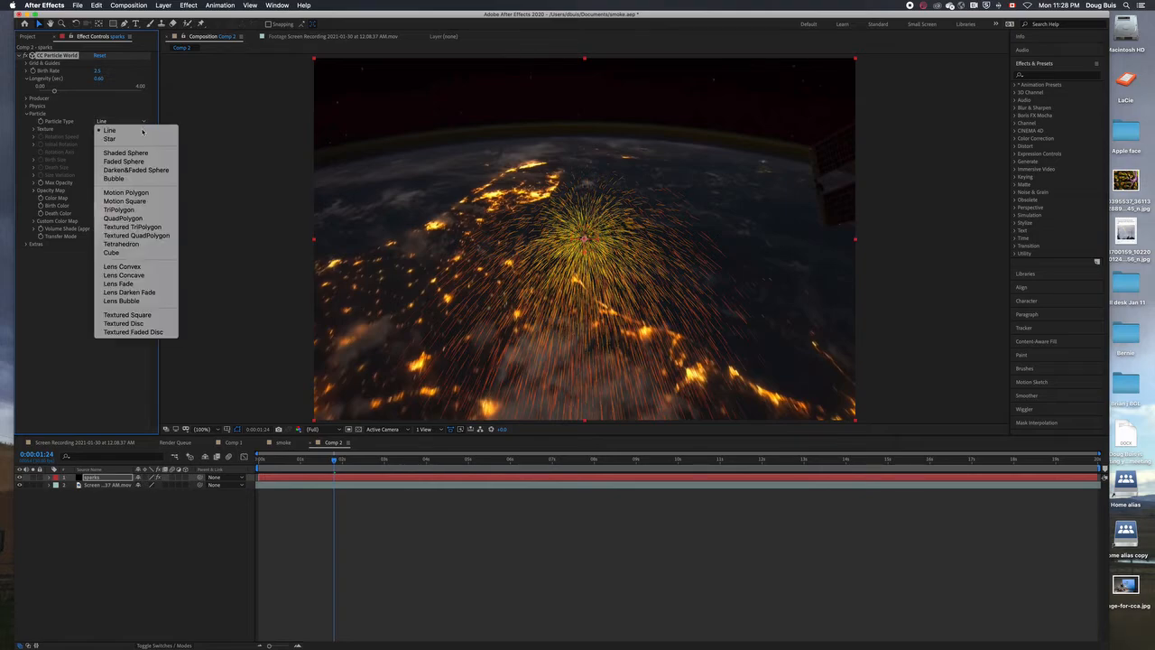
click(124, 266)
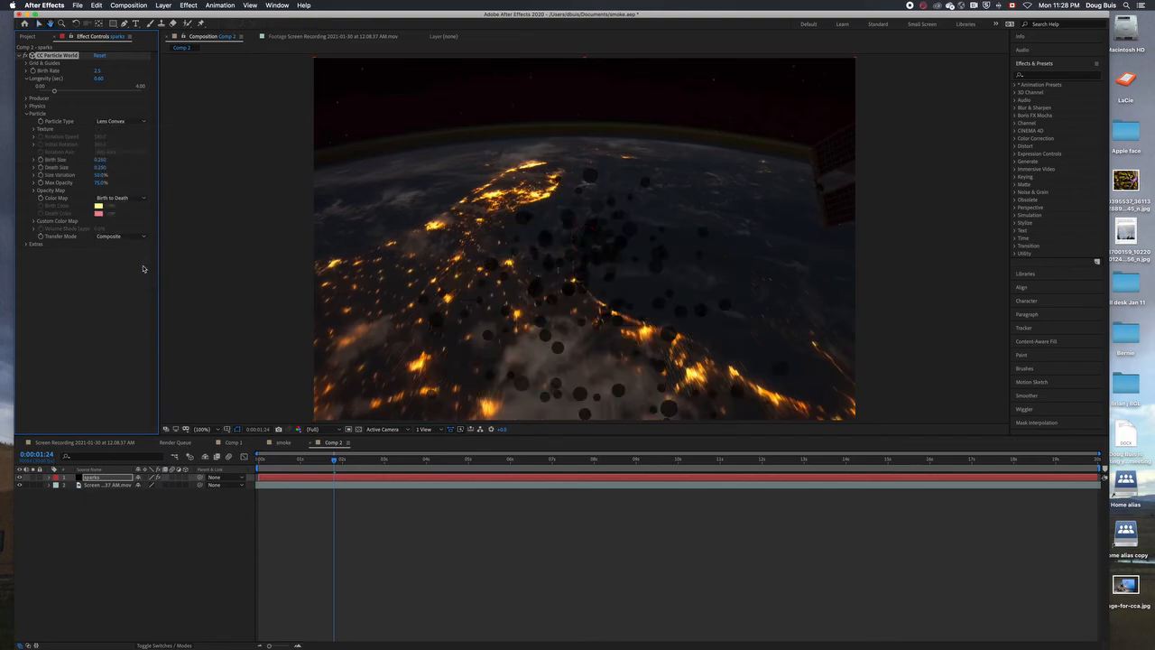
click(143, 121)
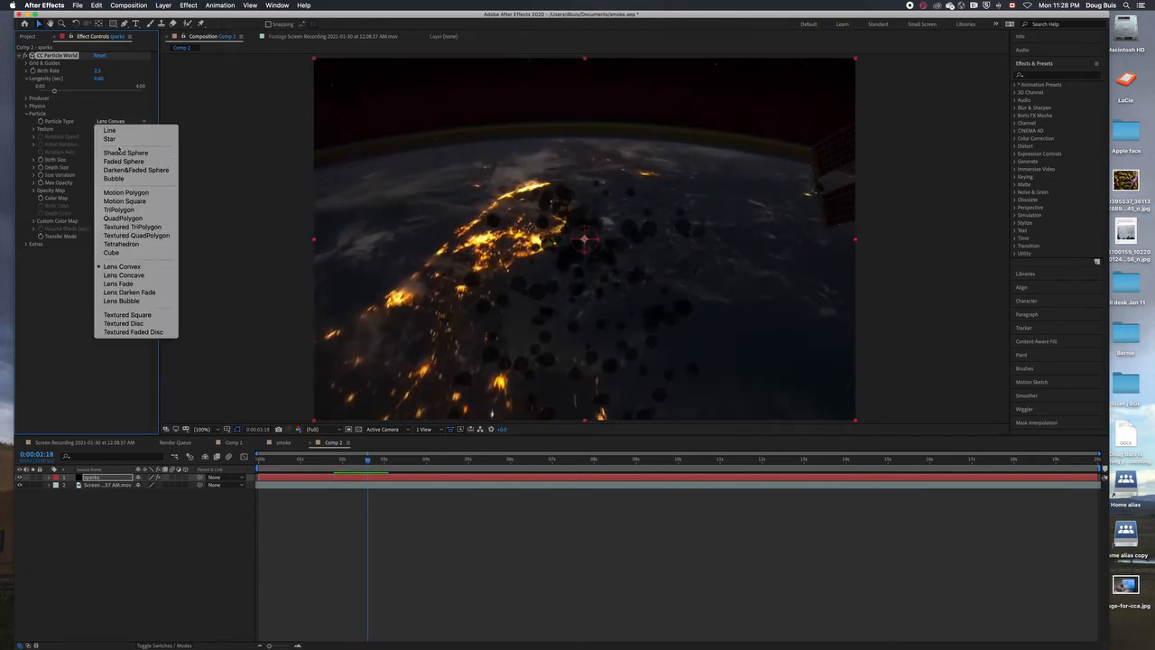
click(118, 154)
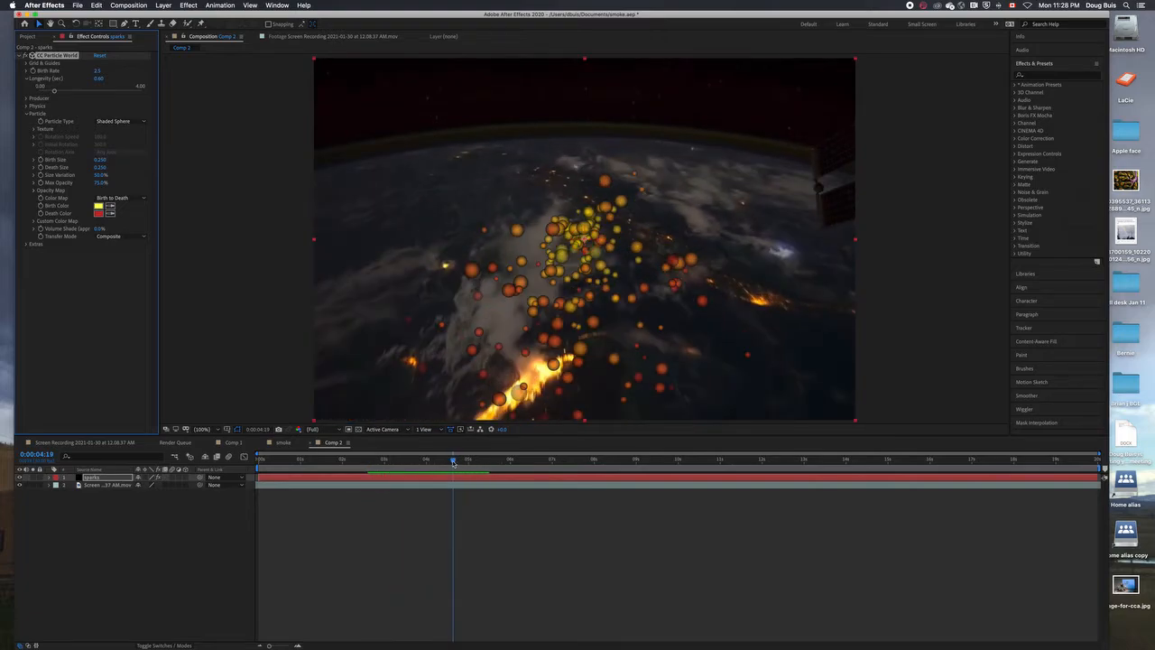
drag(453, 461, 264, 478)
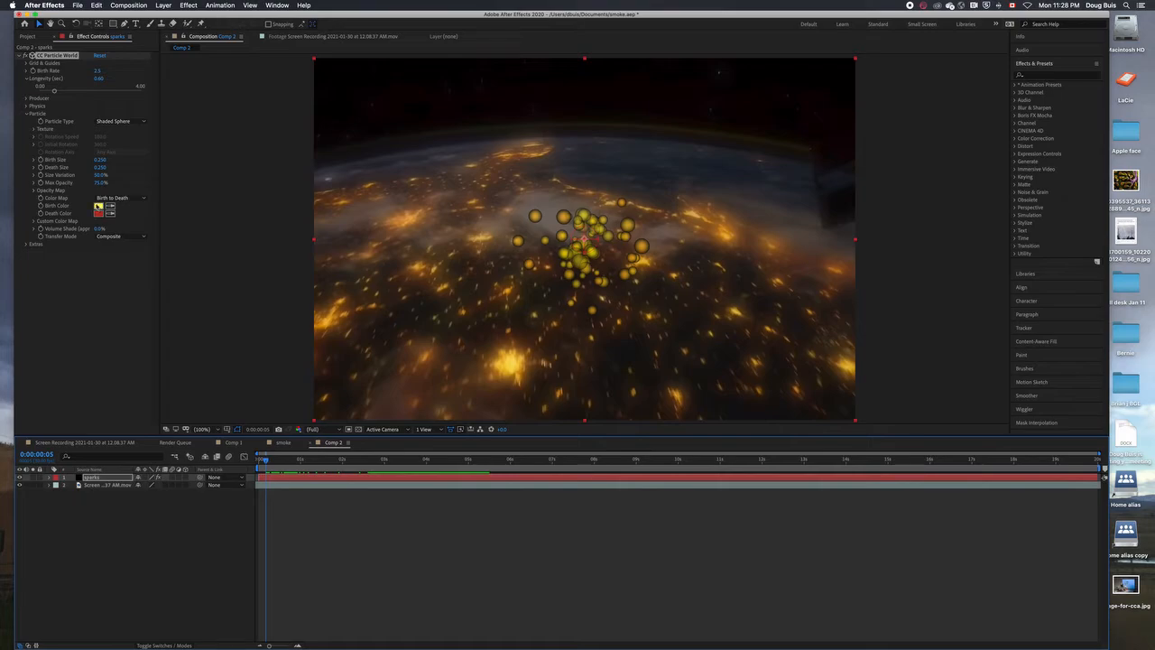
Set the Physics animation of the sparks to Direction Axis.
click(26, 113)
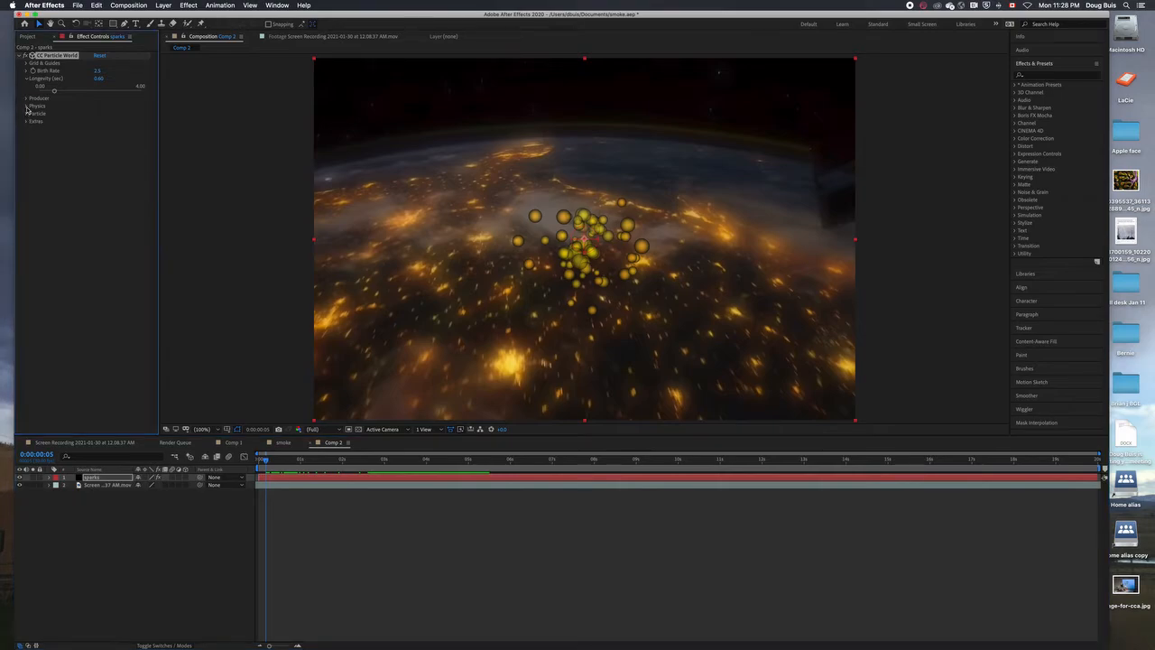
click(27, 107)
click(131, 115)
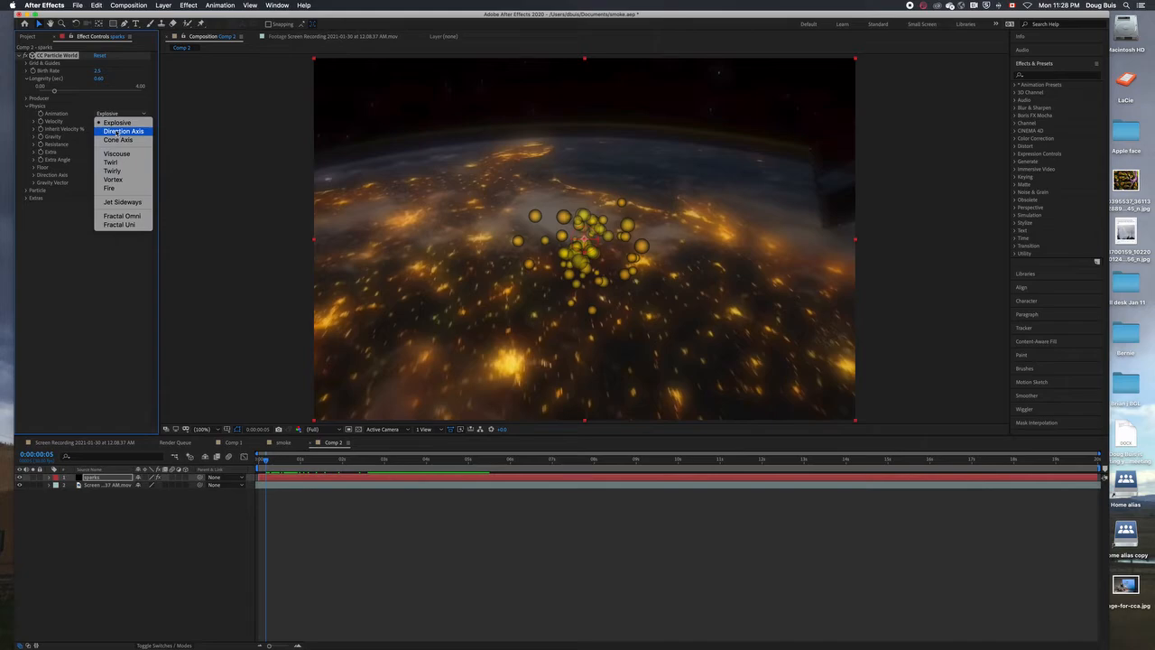
click(117, 132)
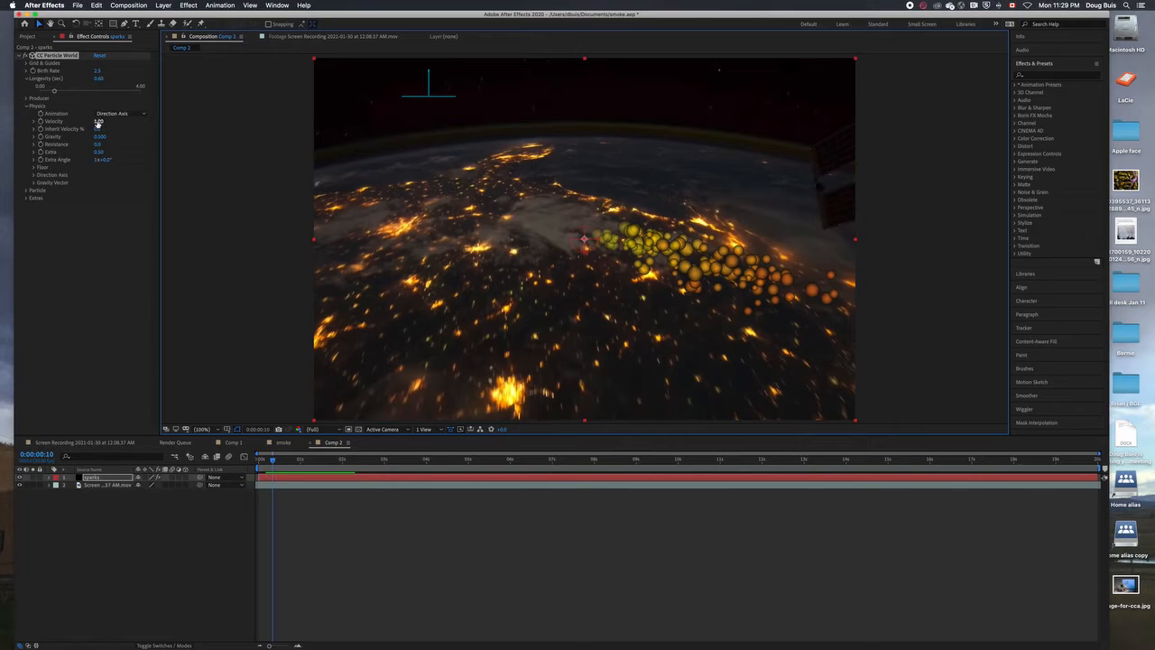
Set the sparks' Velocity to 1.09 and their Gravity to about -3.97 so they rise.
mouse_move(97, 123)
mouse_down()
mouse_move(115, 122)
mouse_move(100, 131)
mouse_up()
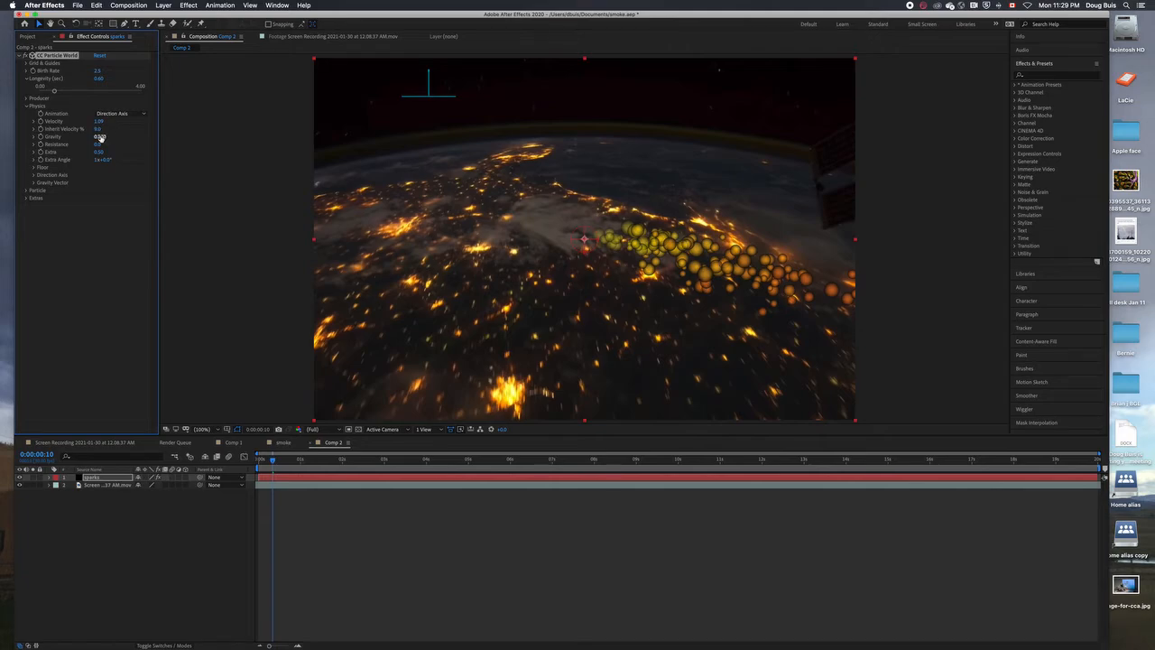
drag(100, 137, 8, 136)
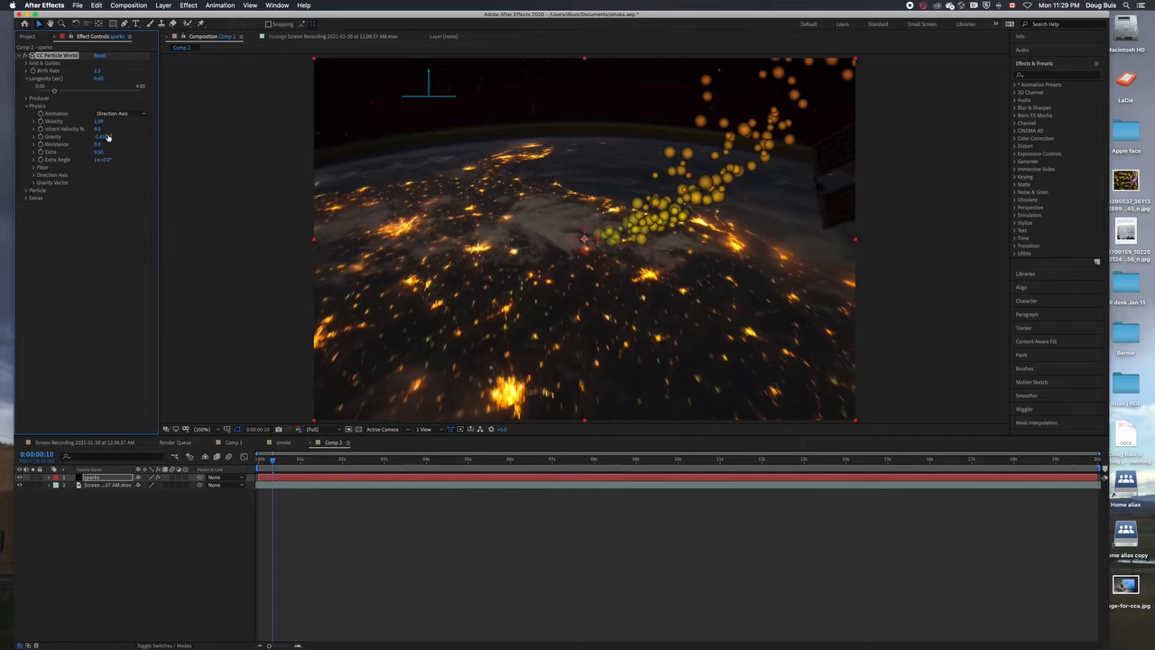
drag(99, 137, 2, 138)
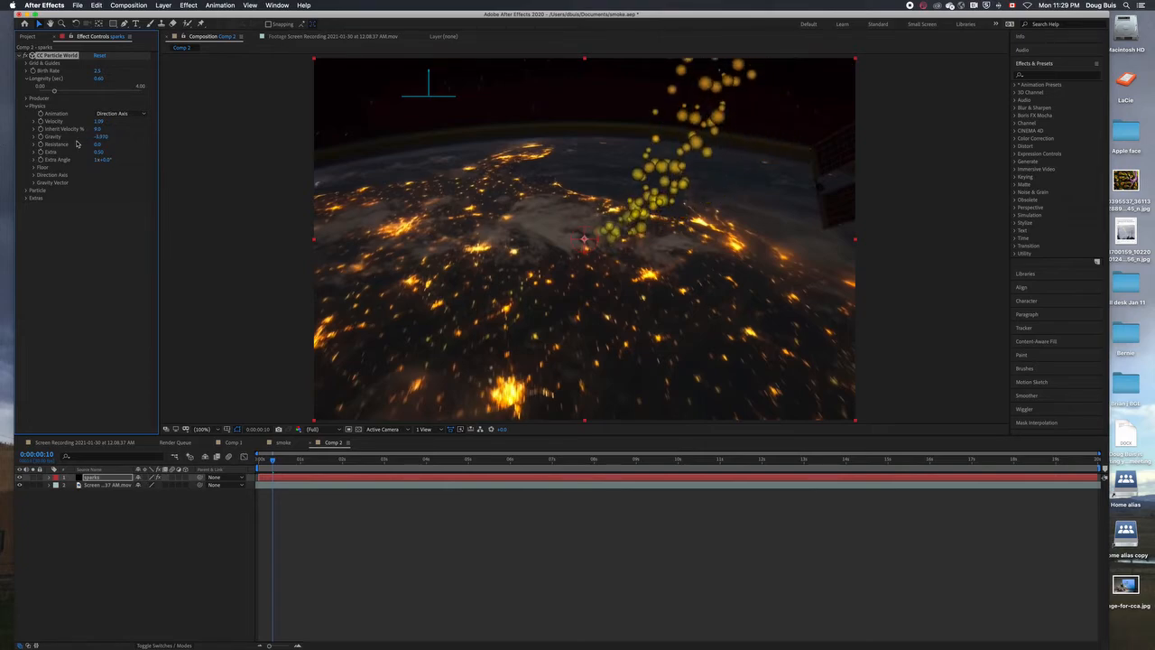
Move the particle producer down to the lower edge of the frame by setting Position Y to about 0.31.
click(26, 106)
click(27, 98)
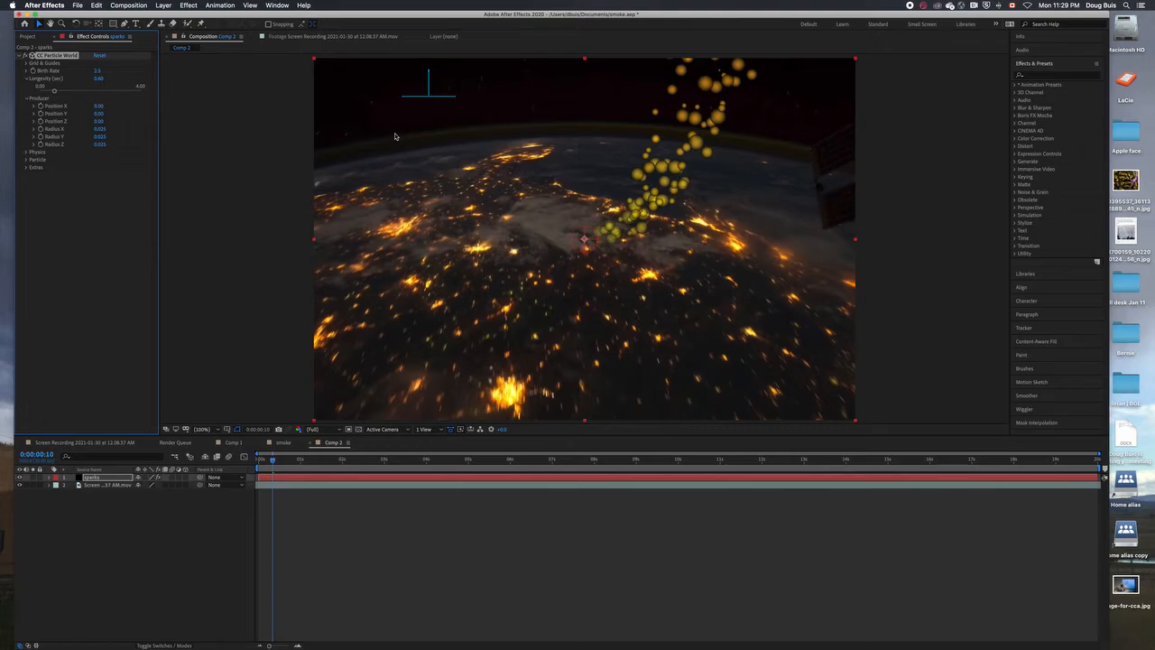
drag(100, 114, 118, 117)
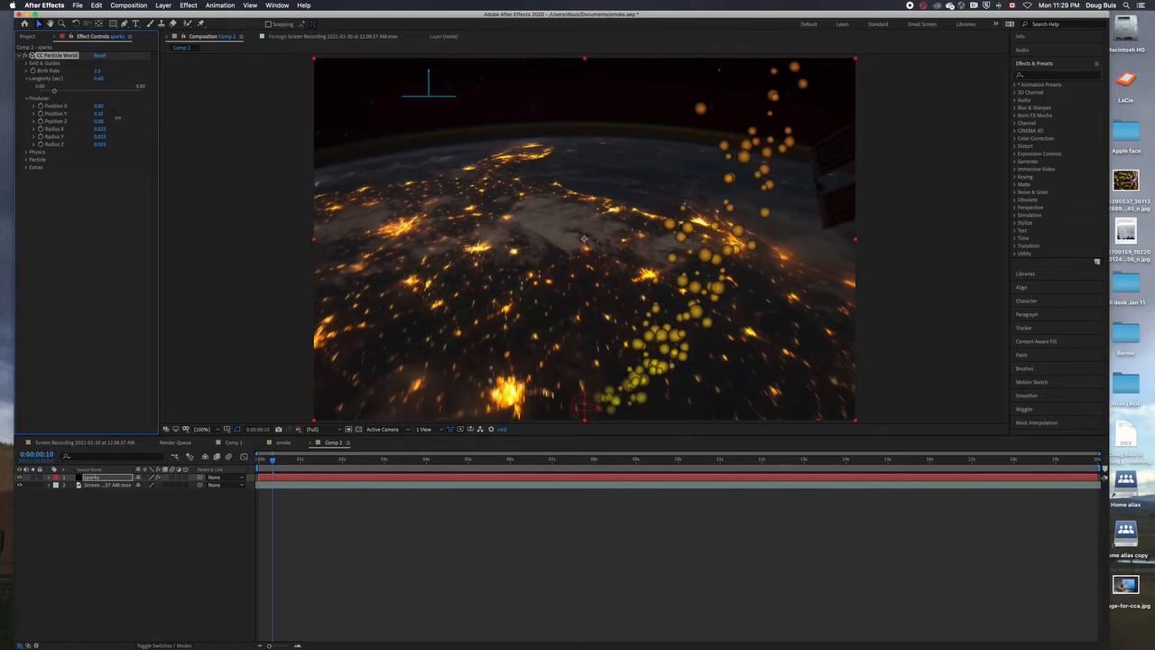
click(26, 97)
Set the particles' Birth Size to about 0.13 and Death Size to about 0.01, and preview the smaller sparks.
click(26, 114)
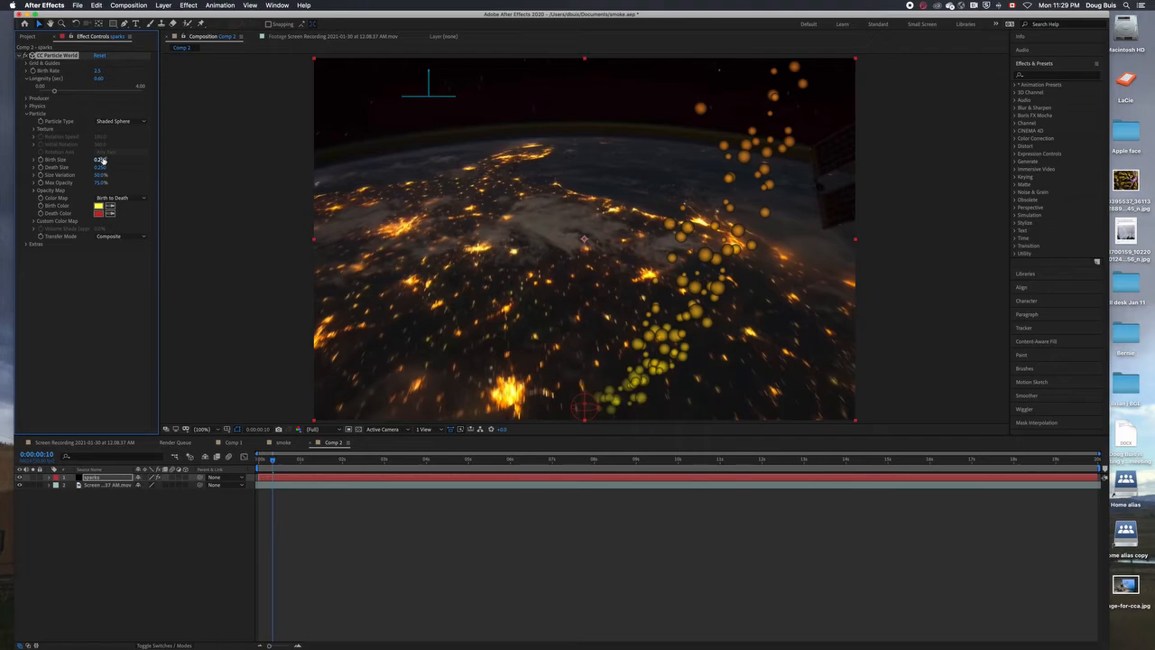
drag(101, 159, 79, 160)
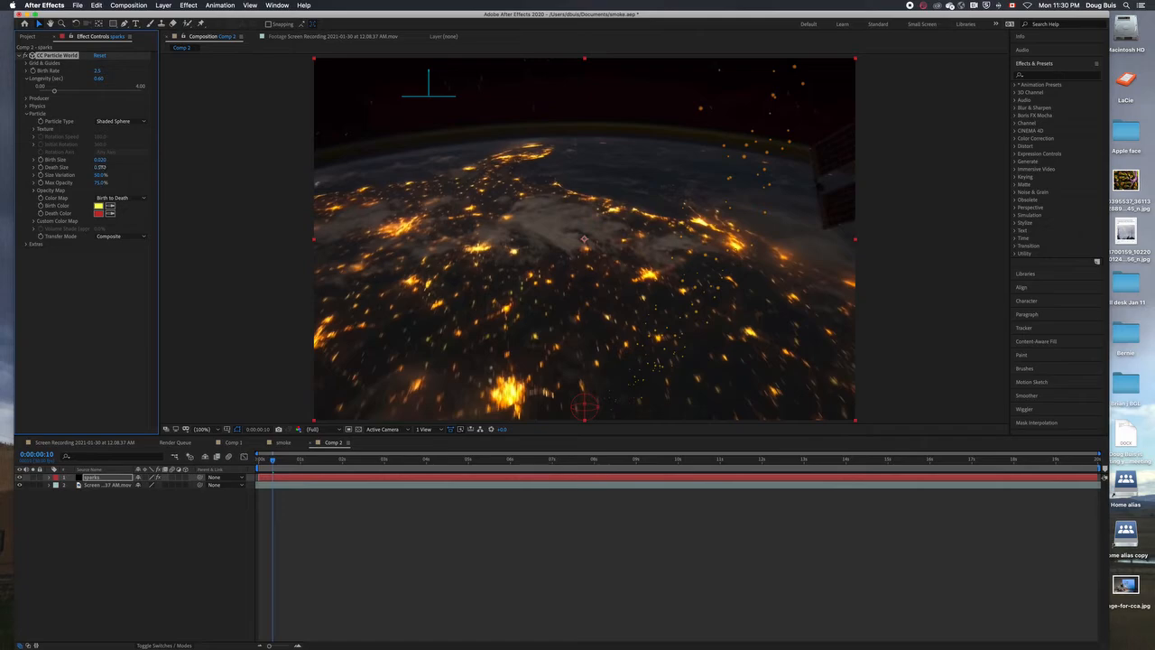
drag(103, 167, 94, 168)
drag(103, 160, 550, 458)
key(space)
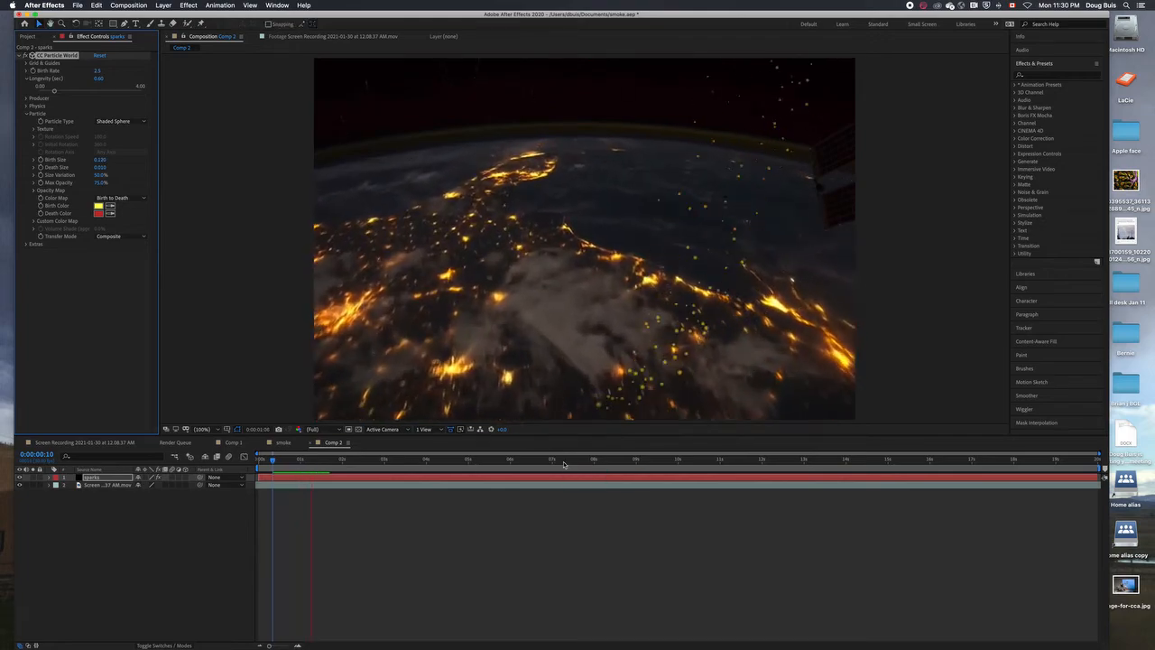
key(space)
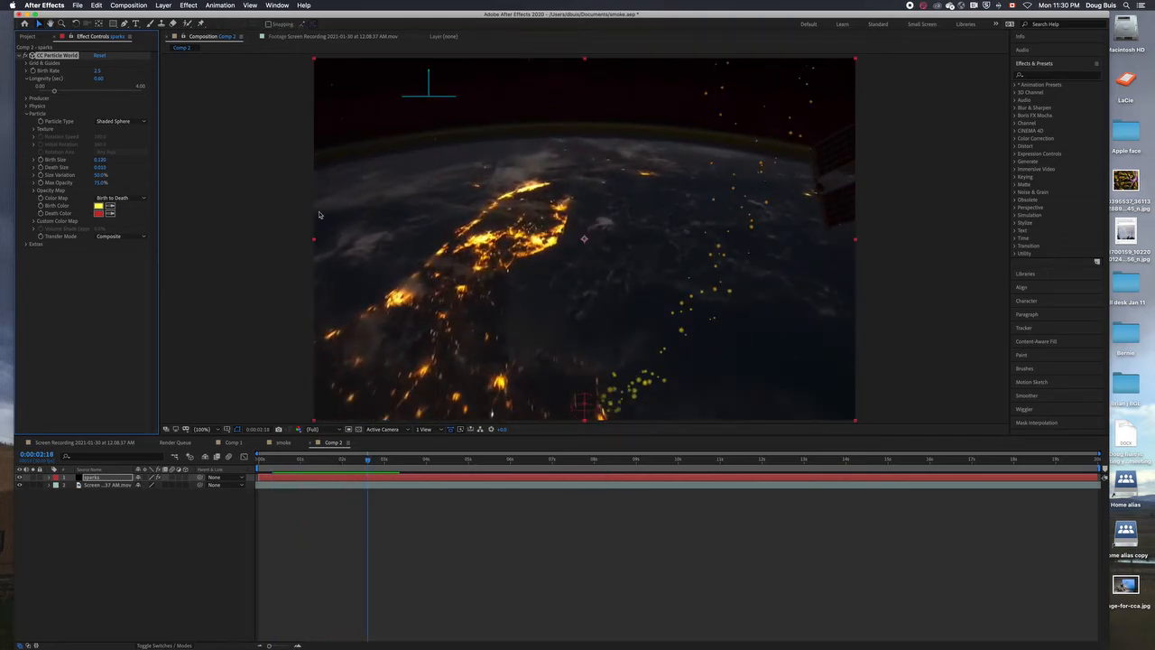
Set the sparks' Velocity to -0.04 and preview the narrow rising column.
click(26, 114)
click(26, 106)
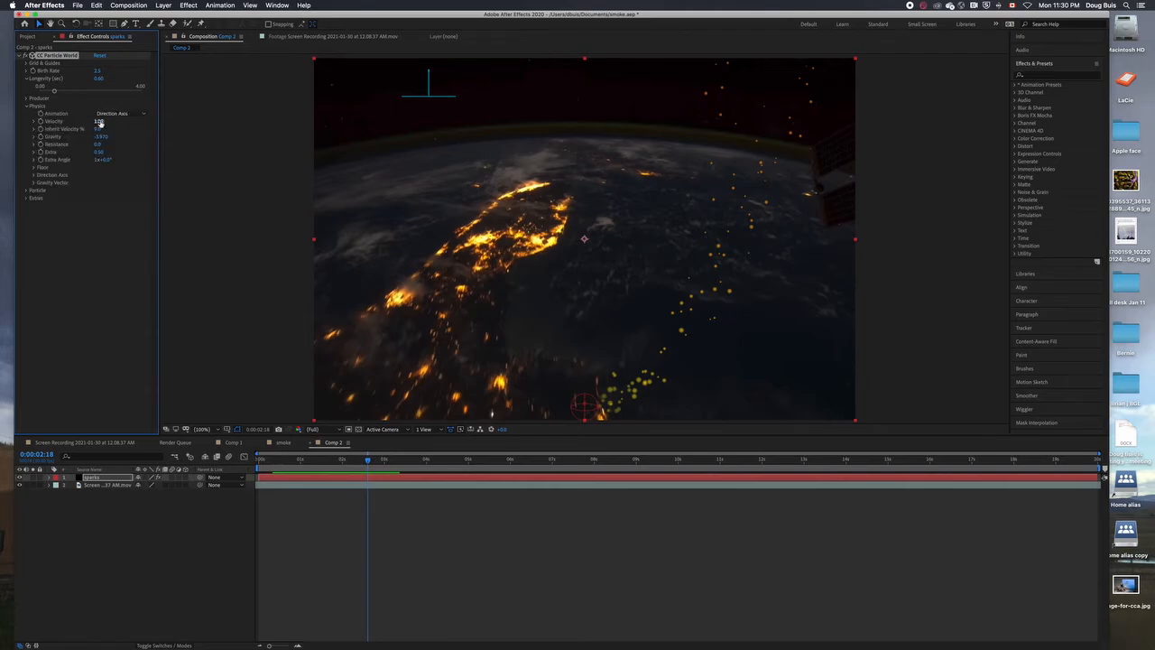
drag(98, 121, 54, 121)
key(space)
key(space)
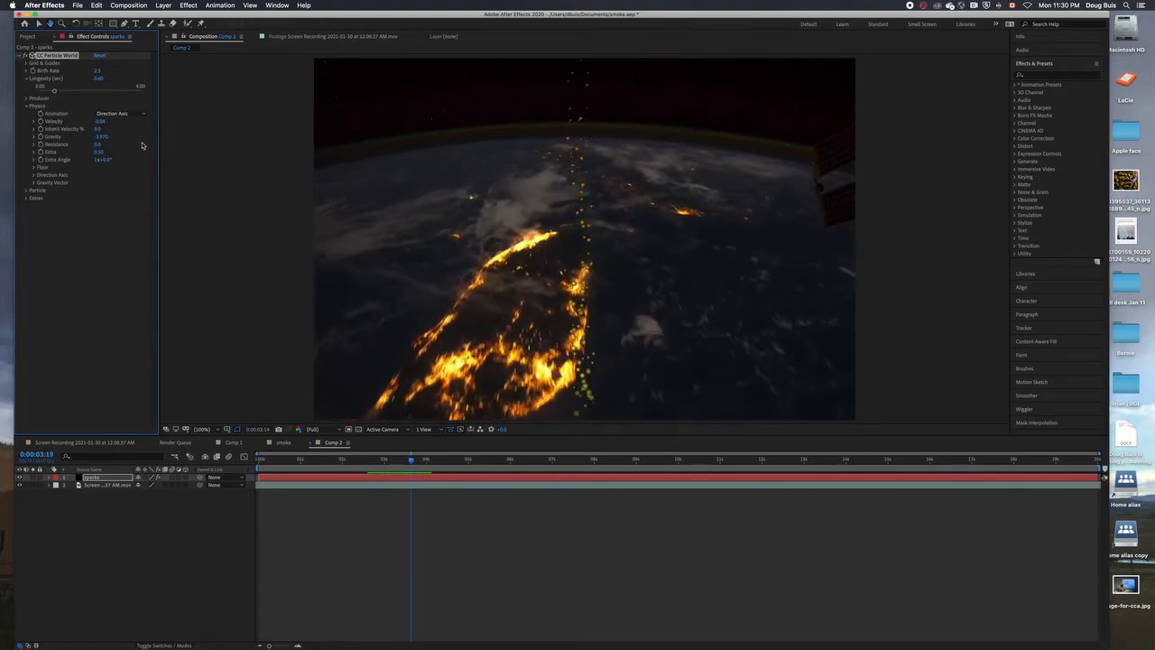
Set the sparks' Gravity to about -1.7 and Resistance to about 4.2, previewing each change.
drag(102, 136, 227, 161)
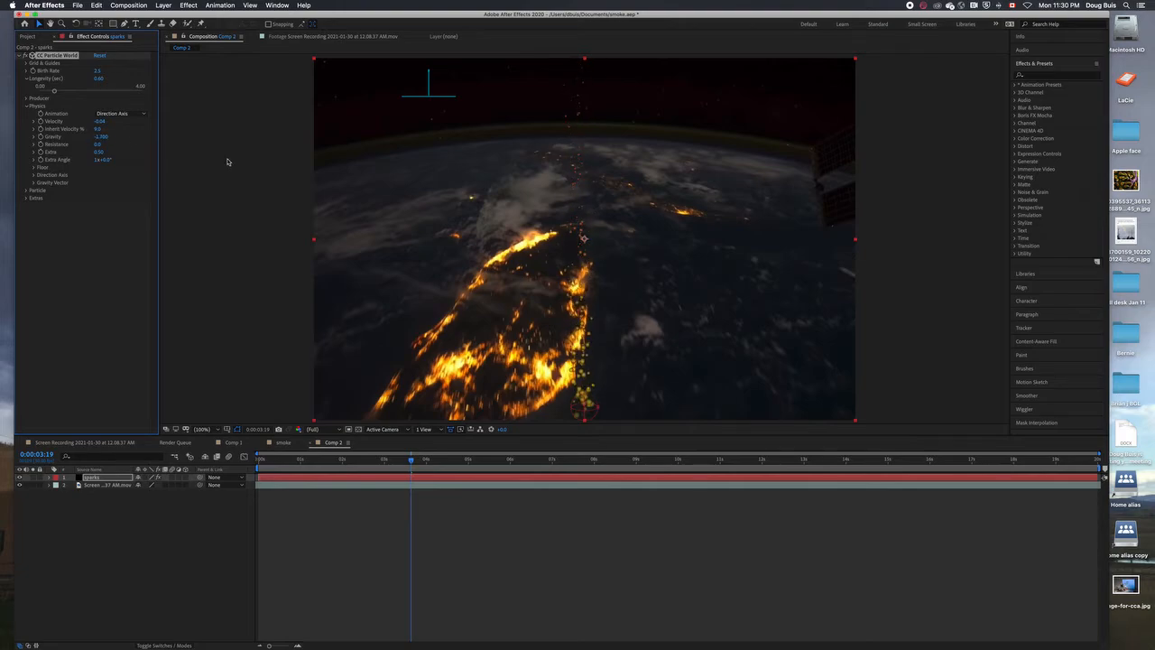
key(space)
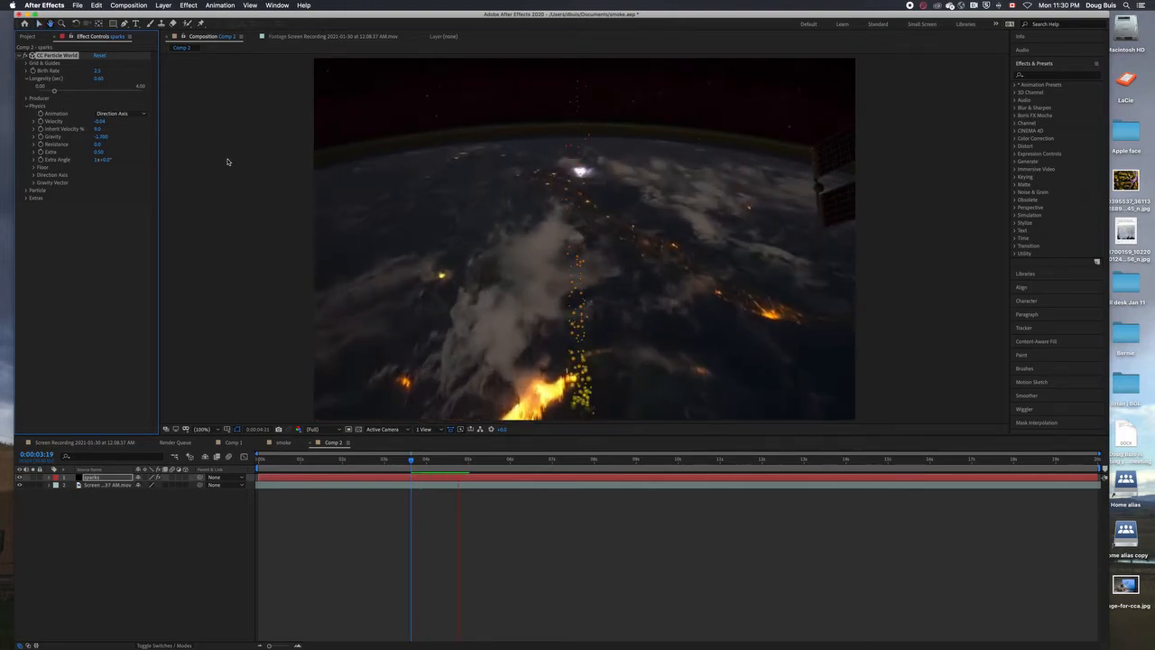
key(space)
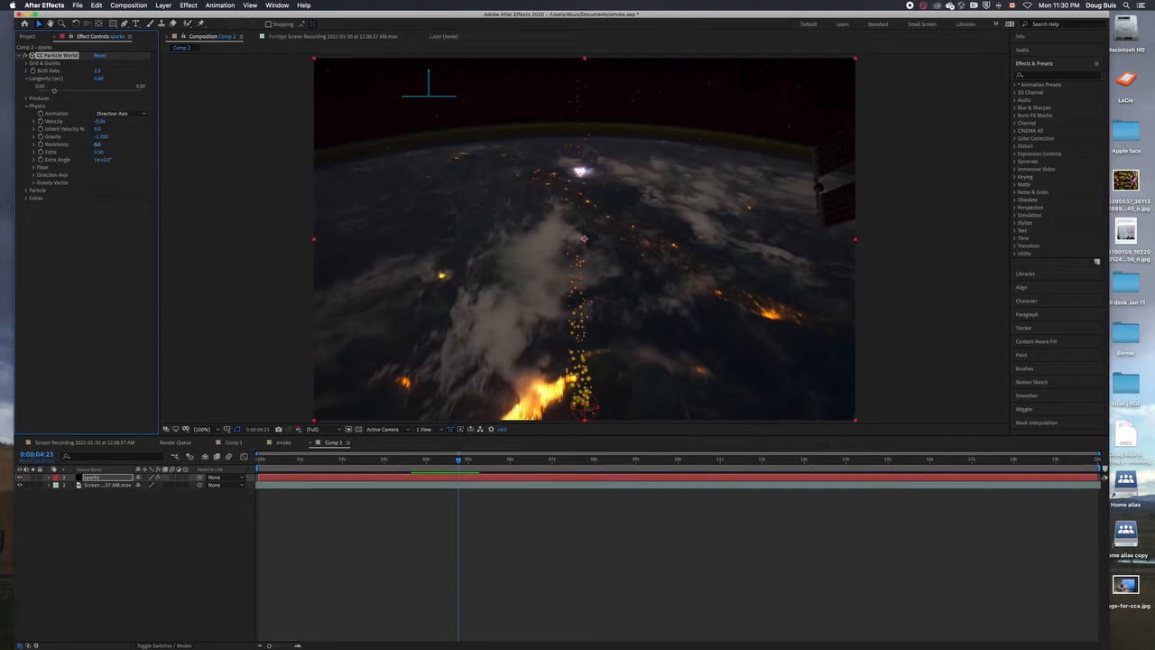
drag(97, 144, 115, 146)
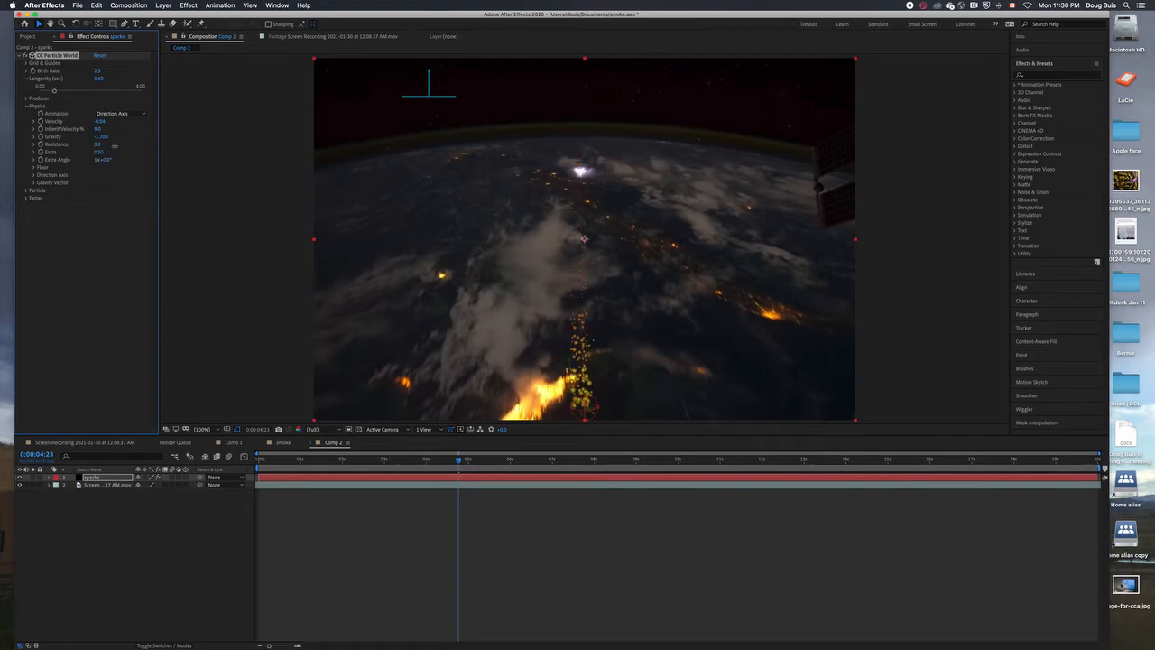
key(space)
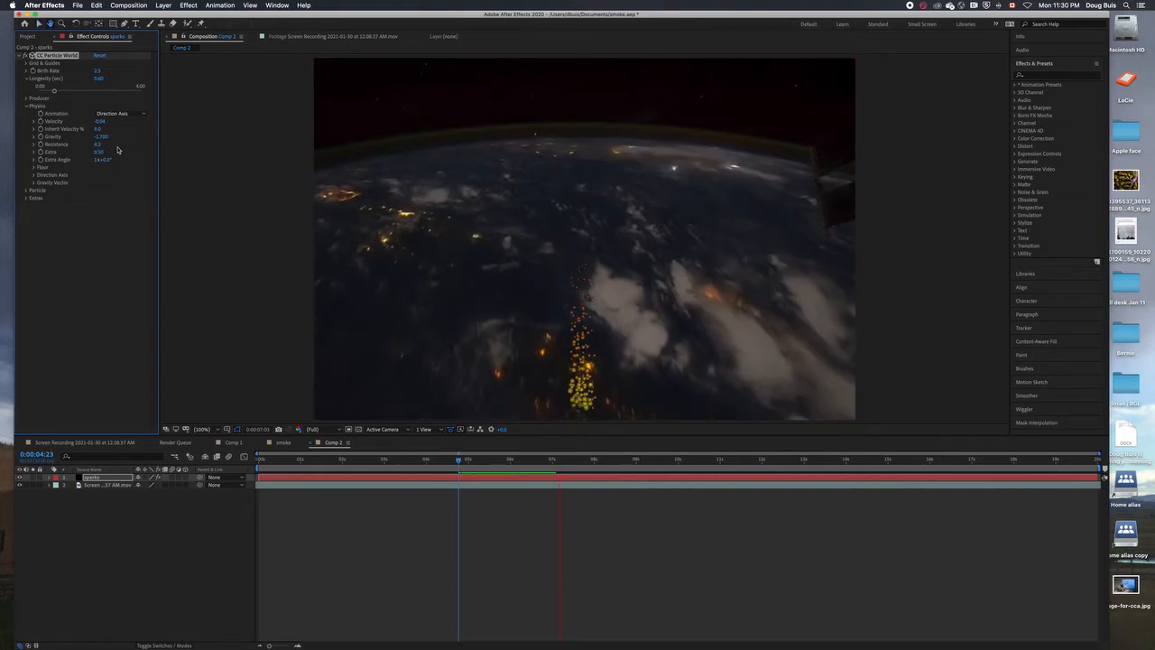
Set the sparks' Longevity to about 0.97 and widen the producer to a Radius X of about 0.565, previewing the spread.
key(space)
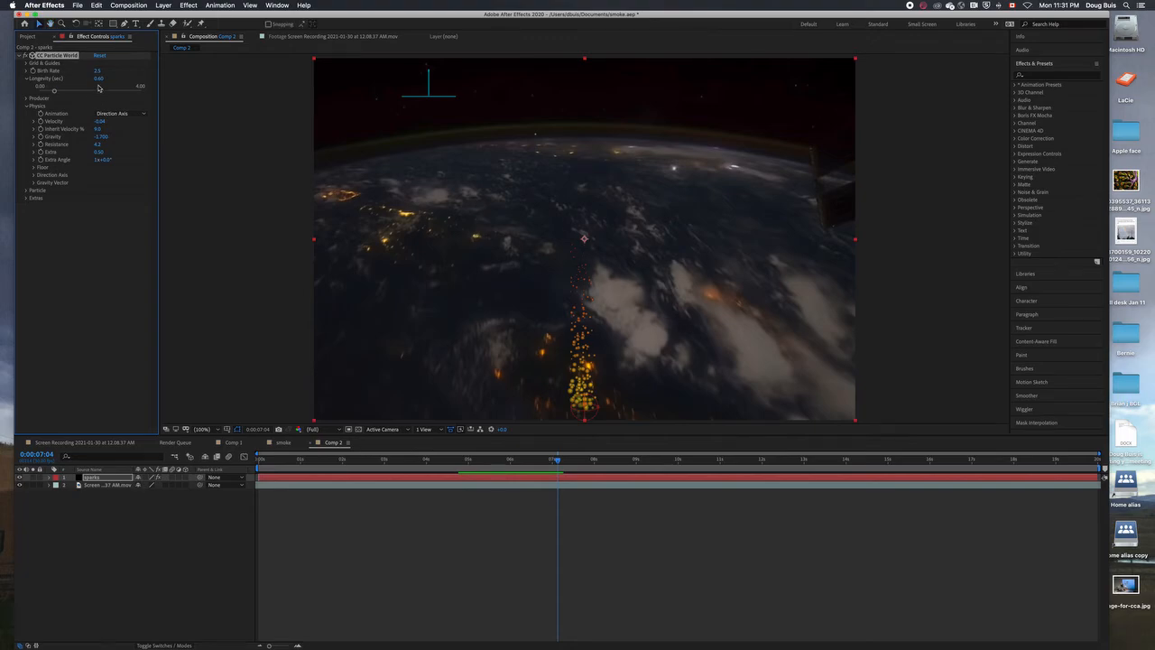
drag(100, 78, 123, 81)
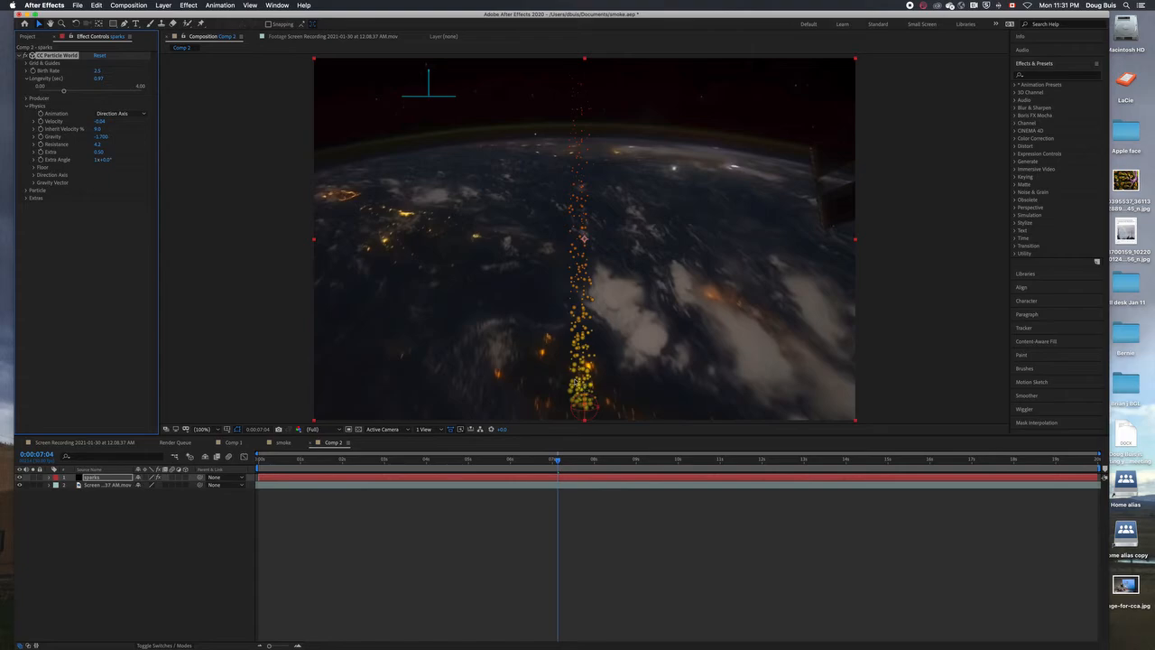
click(27, 106)
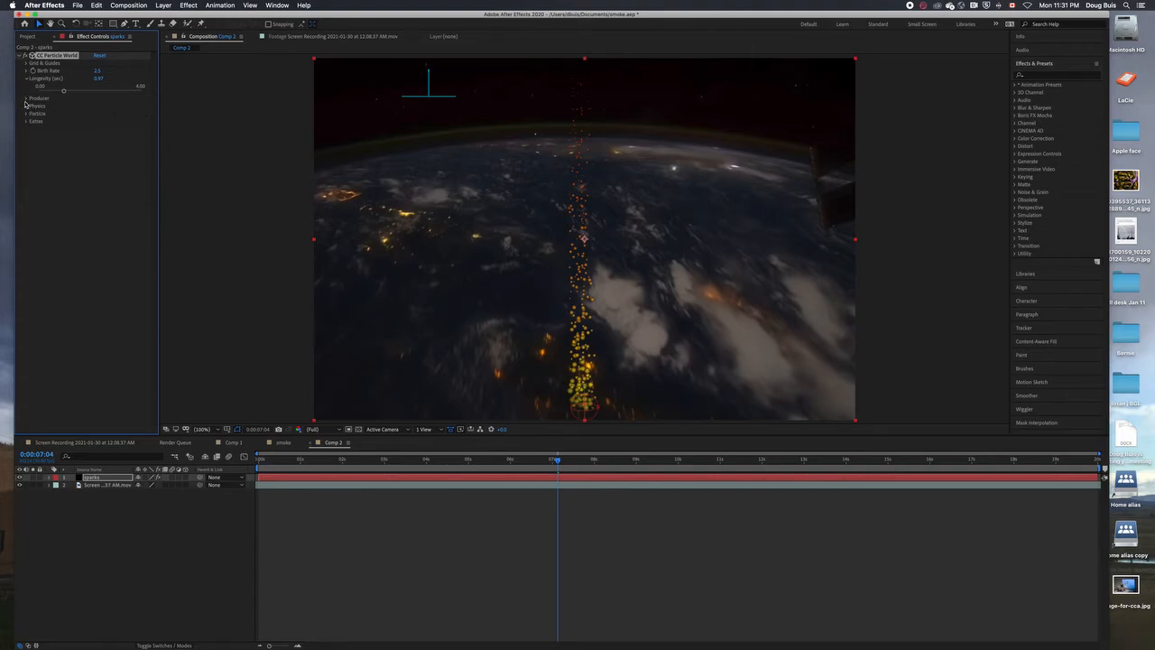
click(26, 98)
click(99, 129)
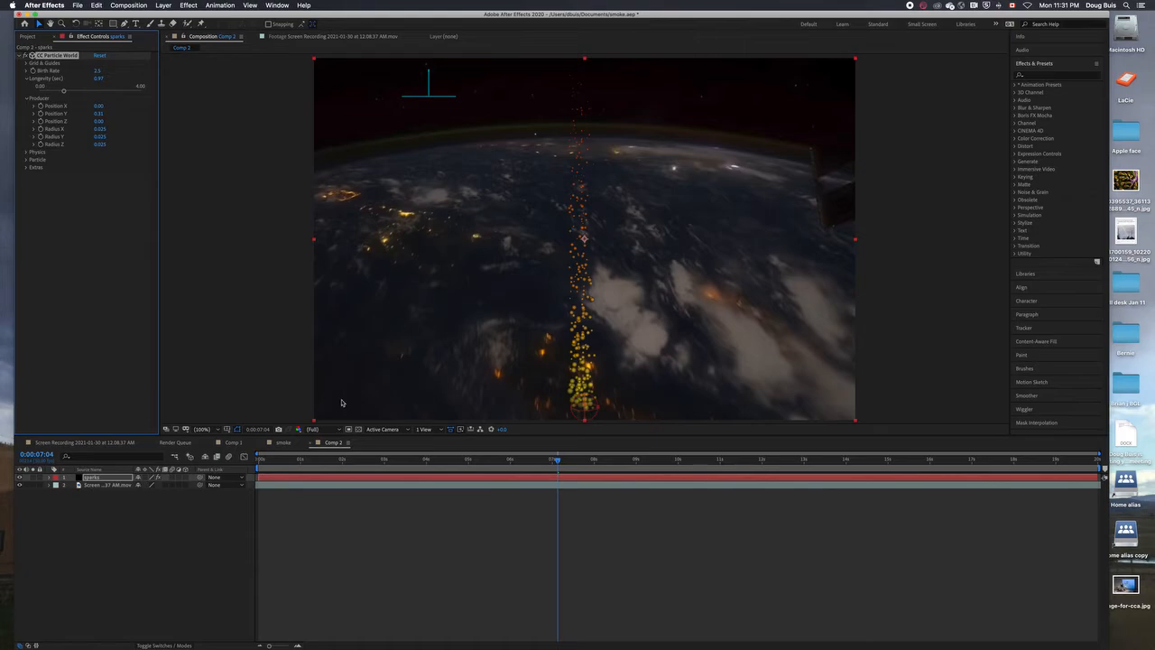
drag(99, 129, 128, 132)
key(space)
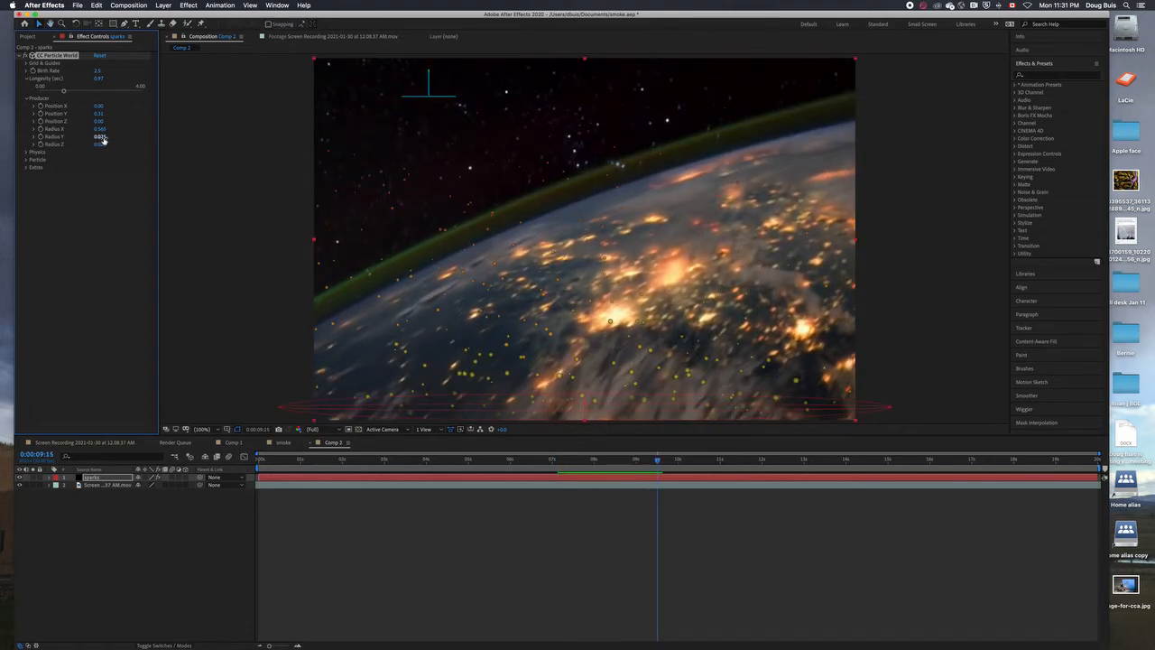
Set the producer's Radius Y to about 0.415 and Radius Z to about 0.915, and preview the scattered sparks.
drag(100, 138, 140, 147)
key(space)
key(space)
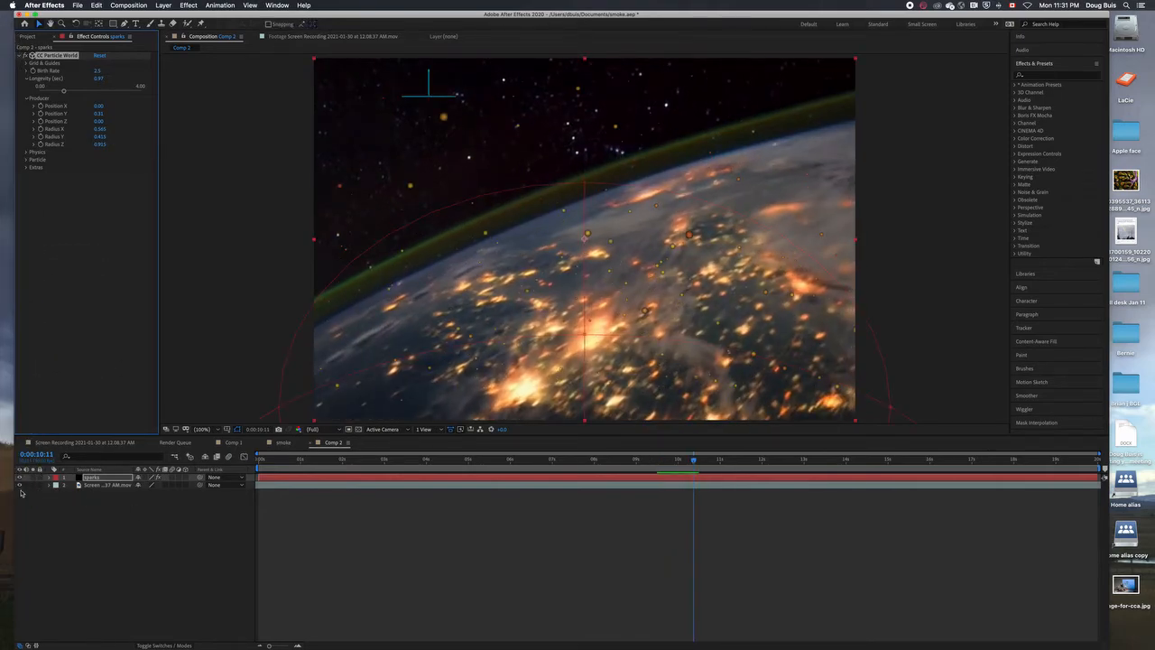
Hide the Earth footage layer and preview the sparks alone on black.
click(20, 486)
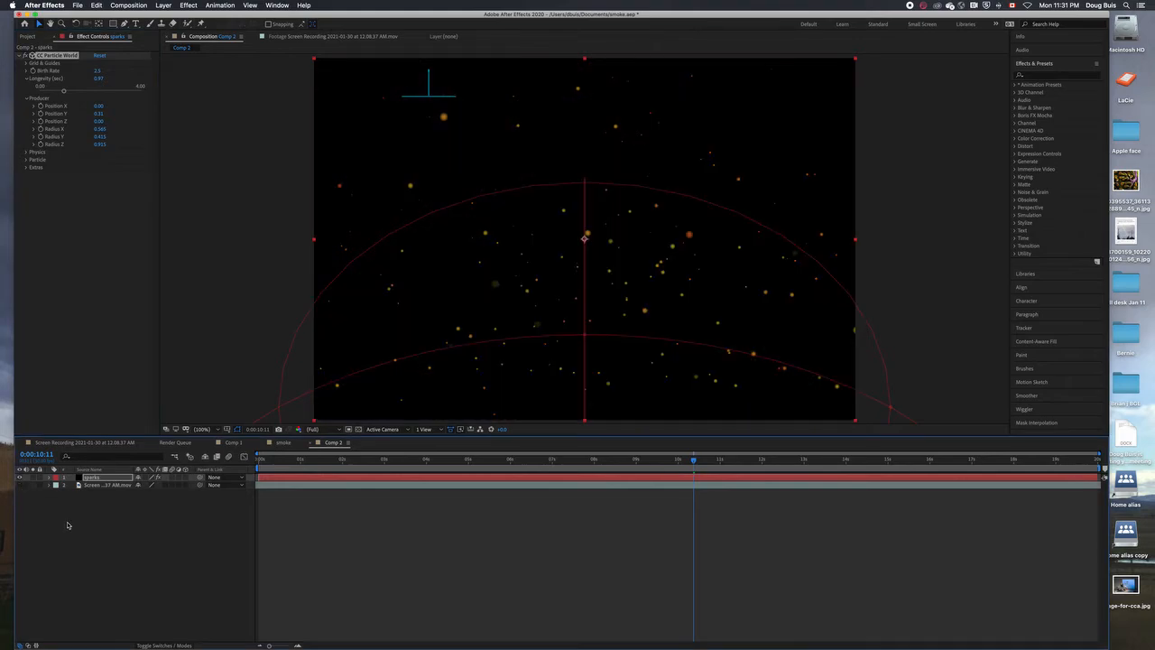
key(space)
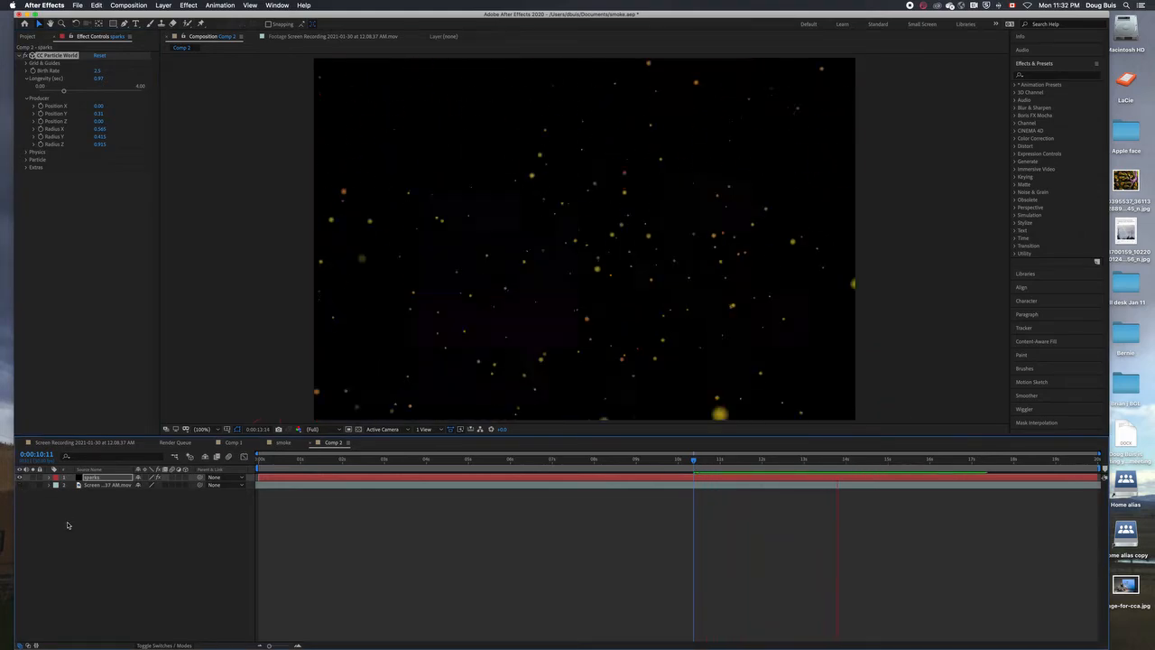
key(space)
Set the sparks' Birth Rate to about 8.2, Longevity to about 0.85 and Size Variation to 100%.
click(27, 78)
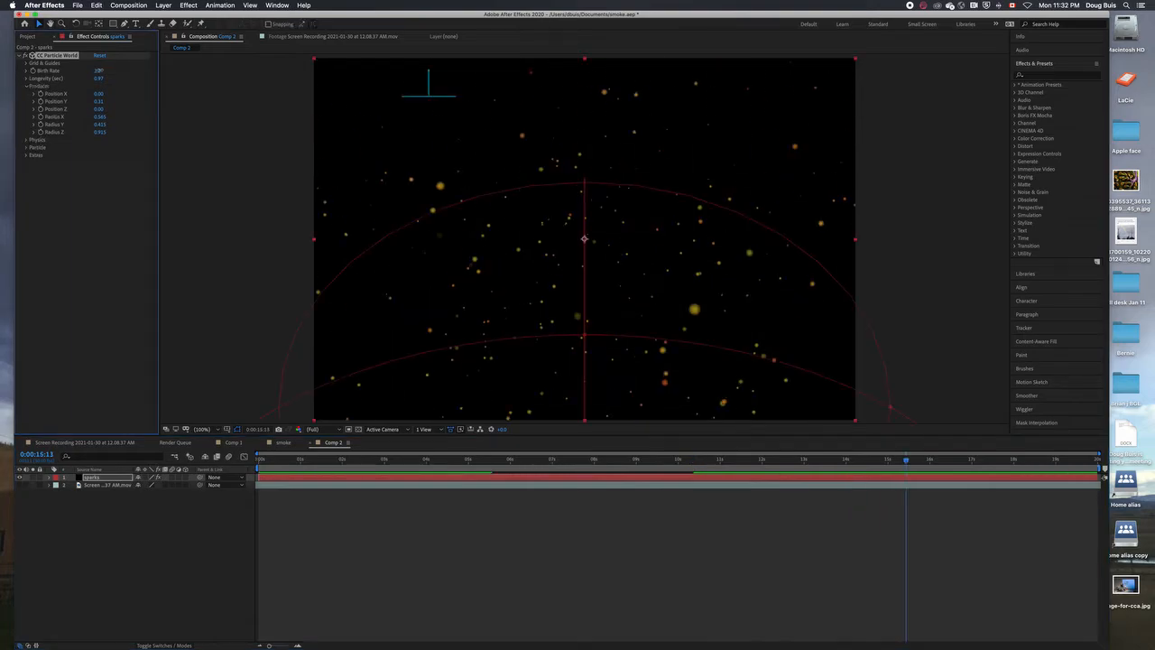
drag(99, 70, 128, 78)
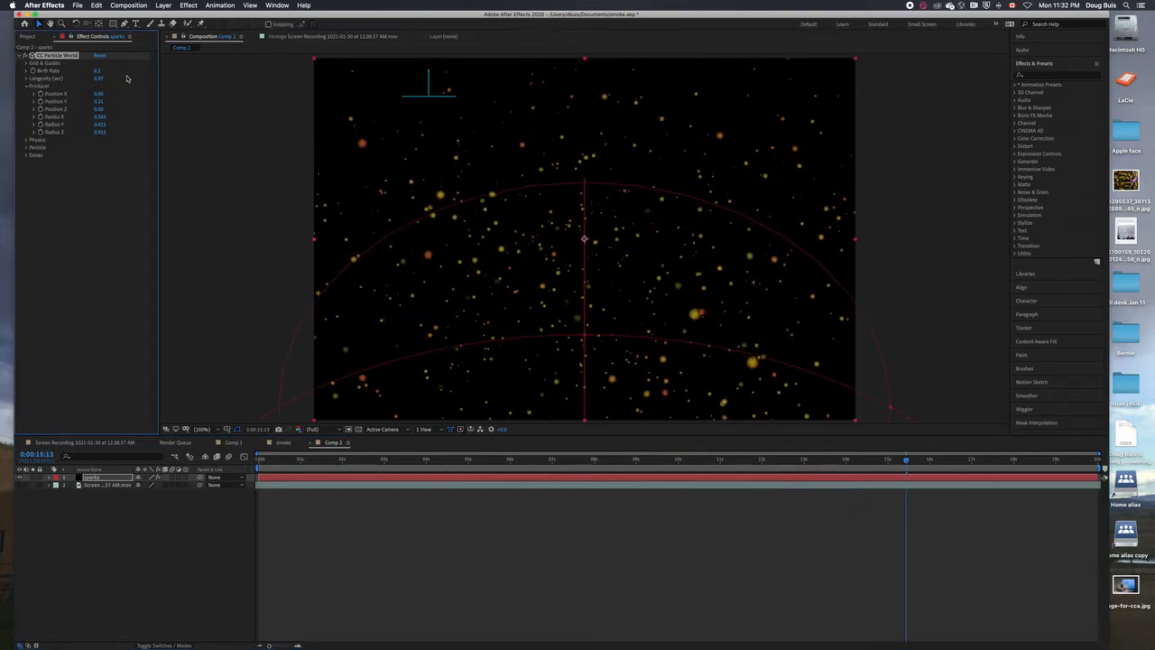
click(25, 139)
click(27, 224)
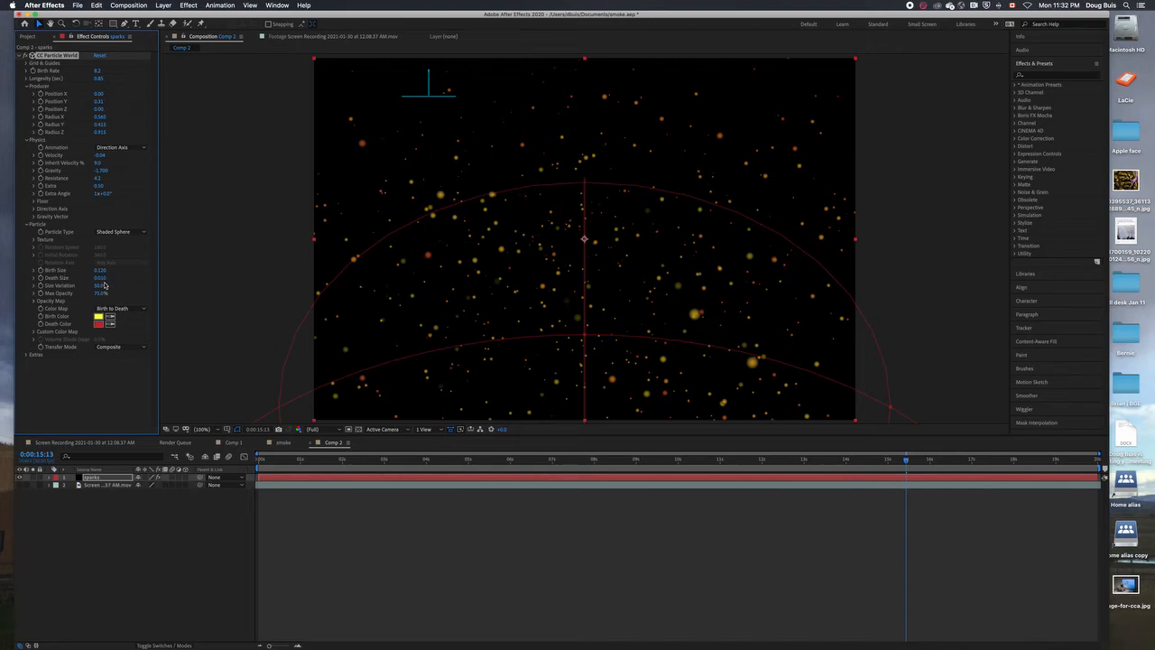
drag(105, 285, 119, 285)
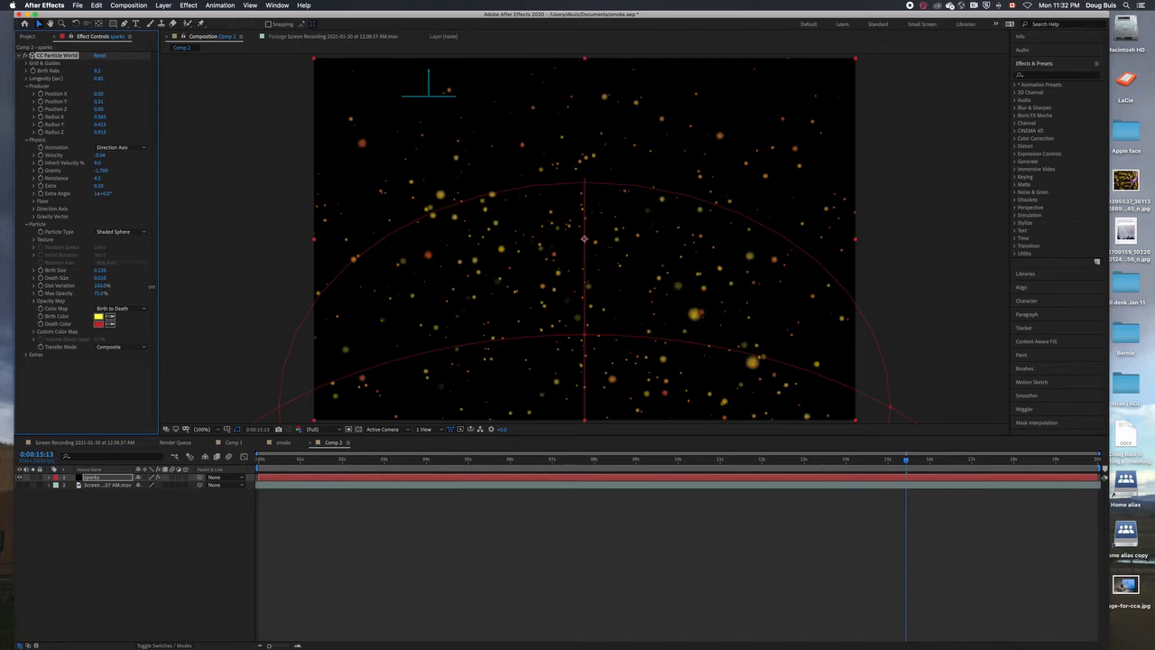
In the effect's extra settings, set the Random Seed to about 370 and preview the new particle pattern.
click(26, 354)
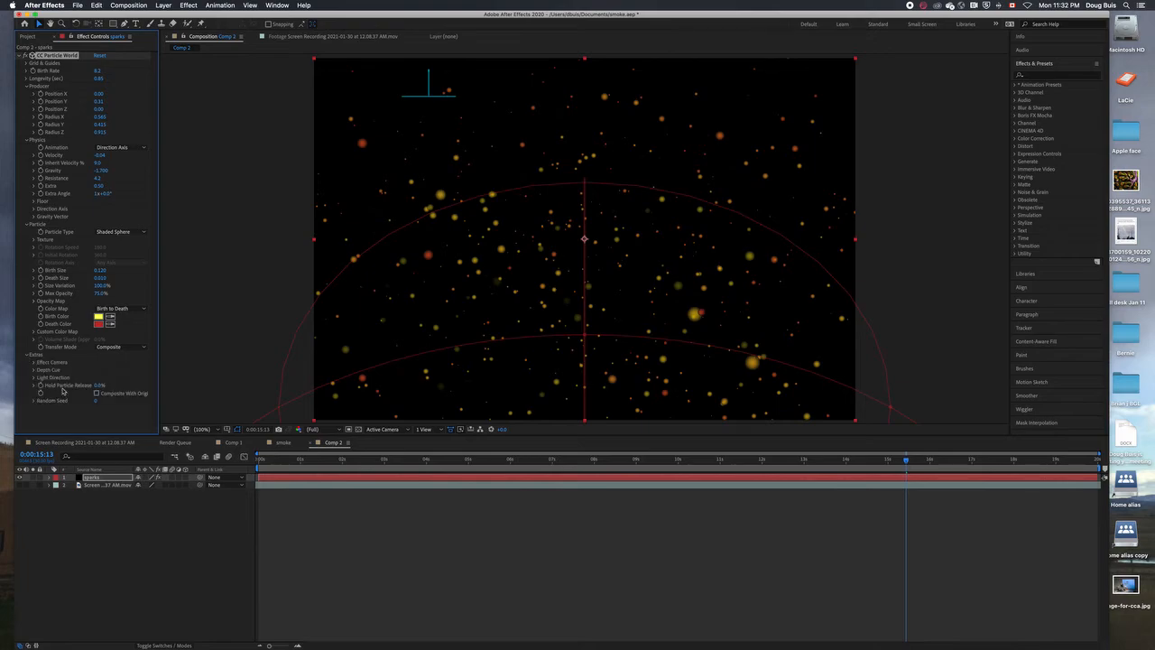
drag(99, 400, 115, 406)
key(space)
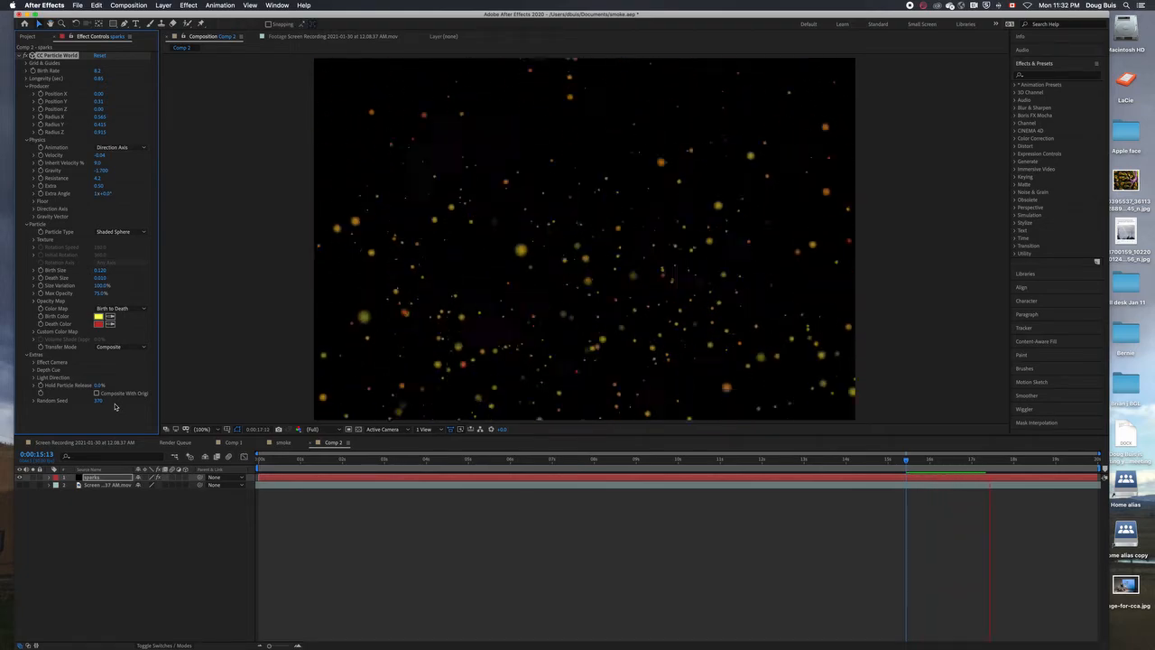
key(space)
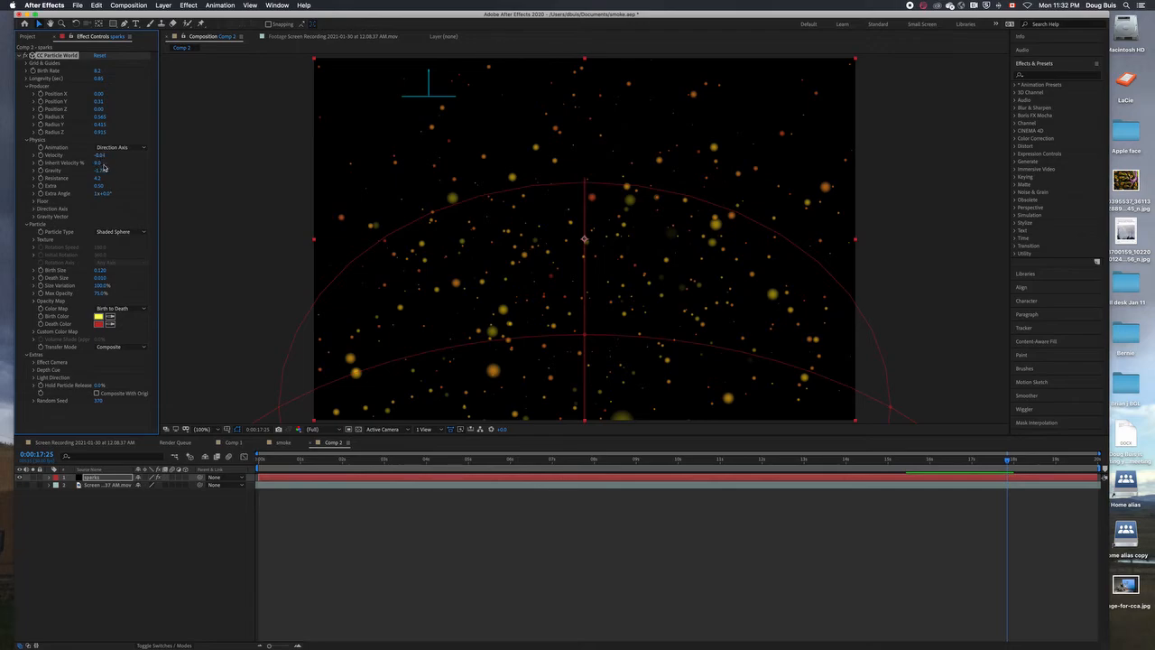
Set the sparks' Gravity to about -1.04 and preview the motion.
mouse_move(103, 172)
mouse_down()
mouse_move(151, 172)
mouse_move(85, 170)
mouse_up()
key(space)
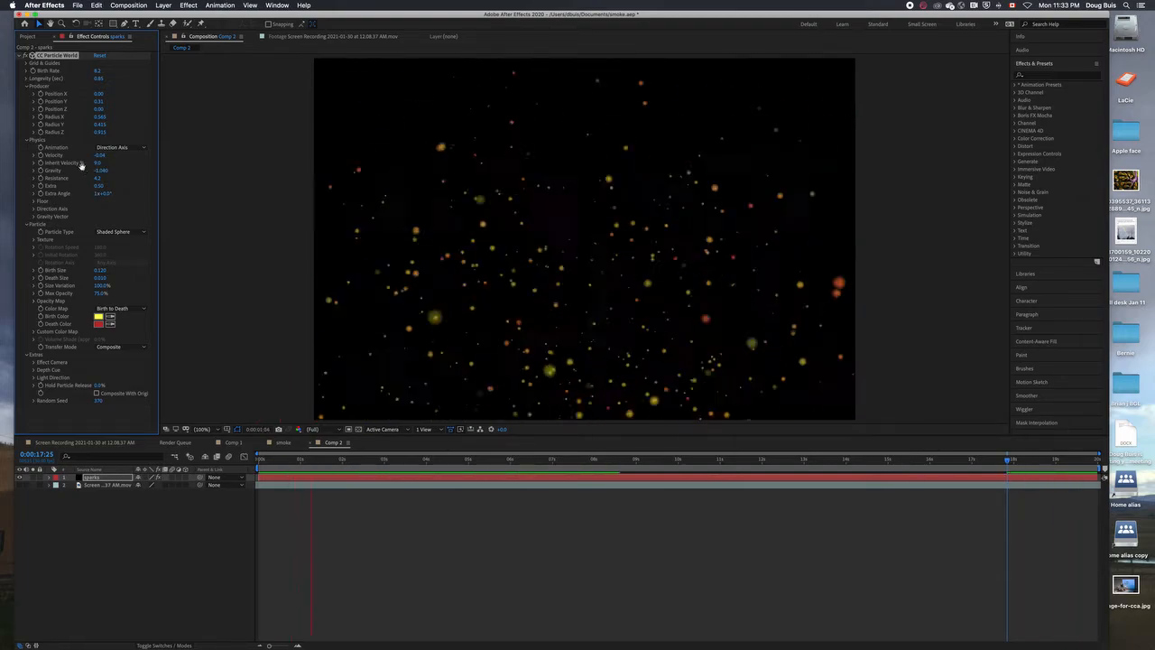
key(space)
Raise the Random Seed substantially and set Hold Particle Release to 12%, previewing the result.
drag(97, 402, 183, 403)
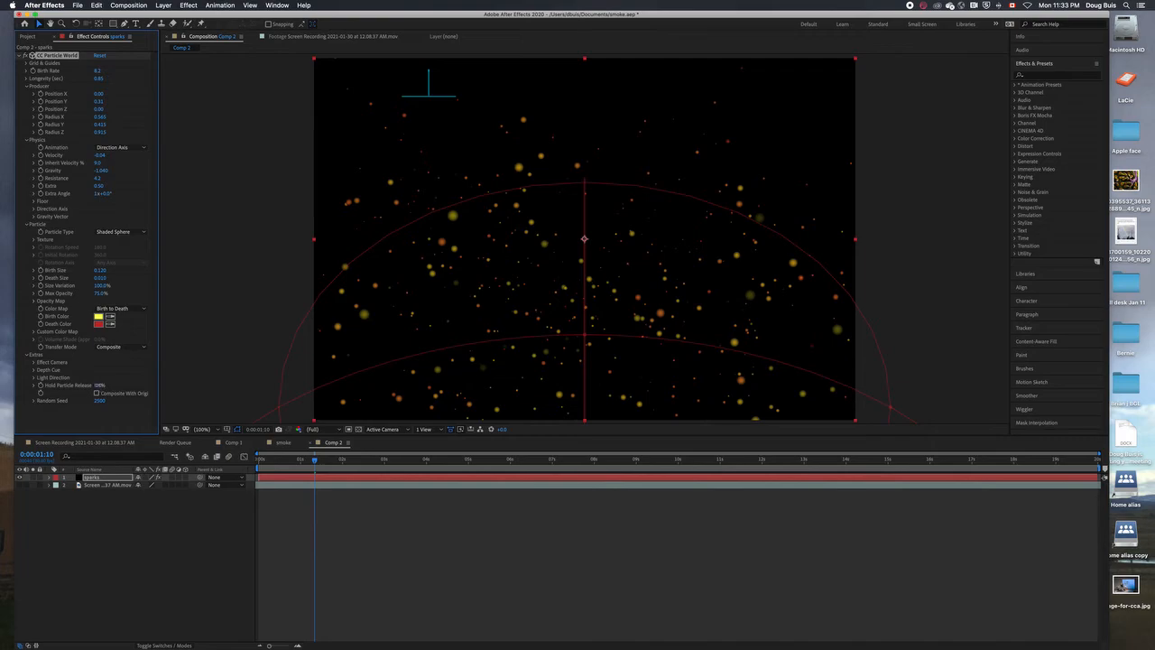
drag(98, 385, 101, 385)
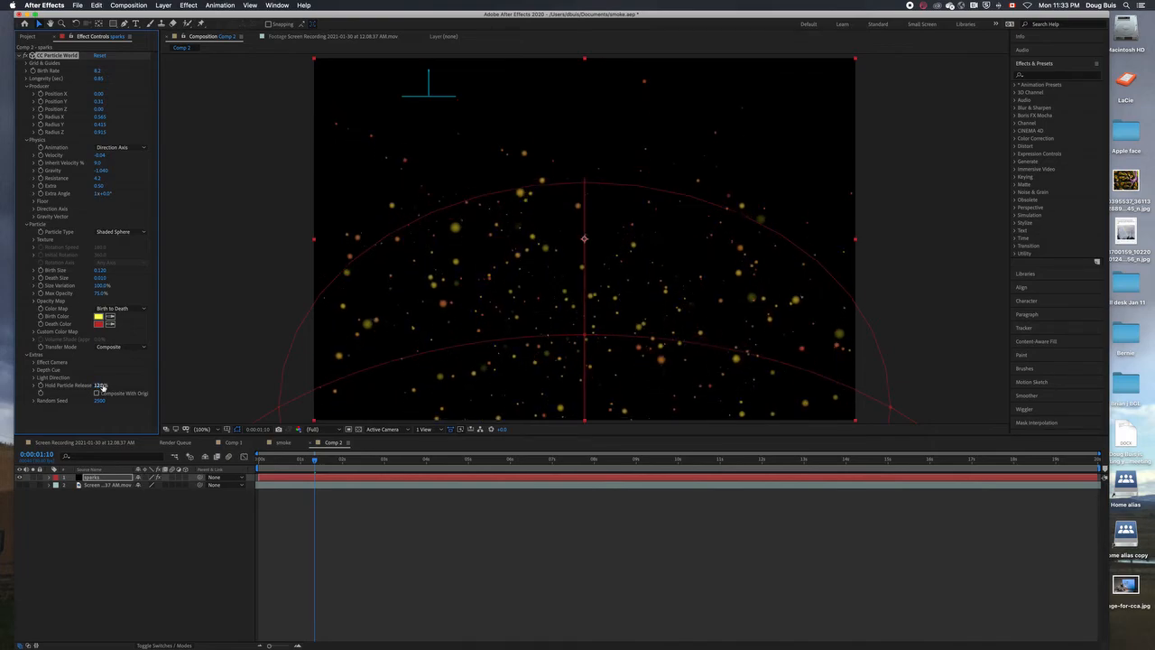
key(space)
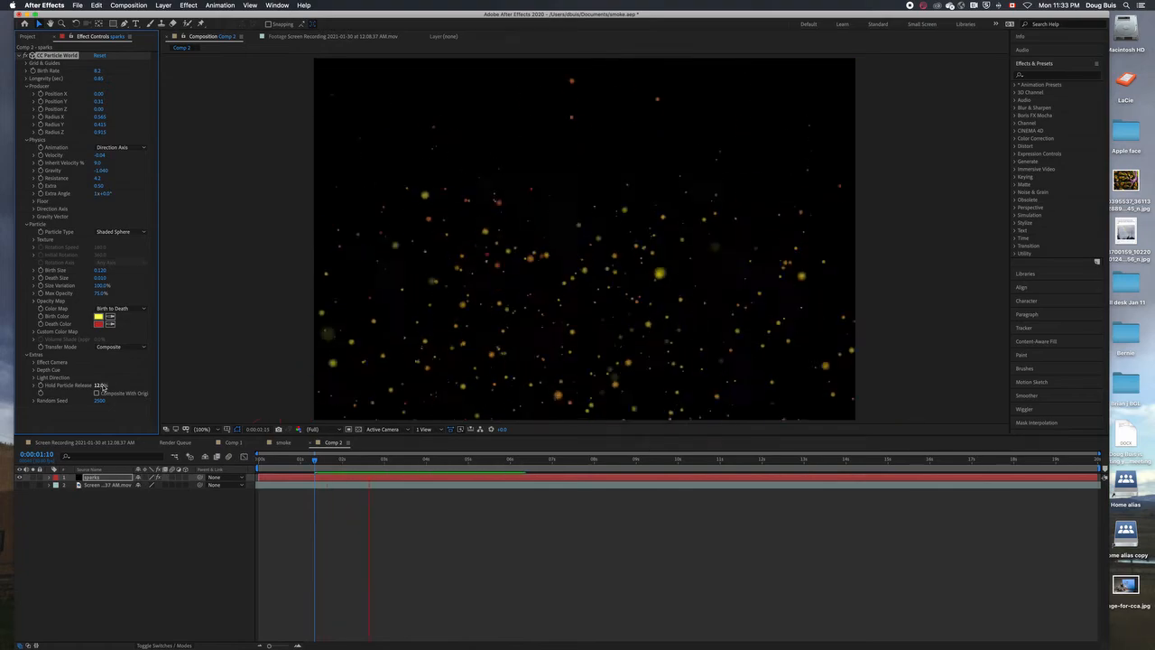
key(space)
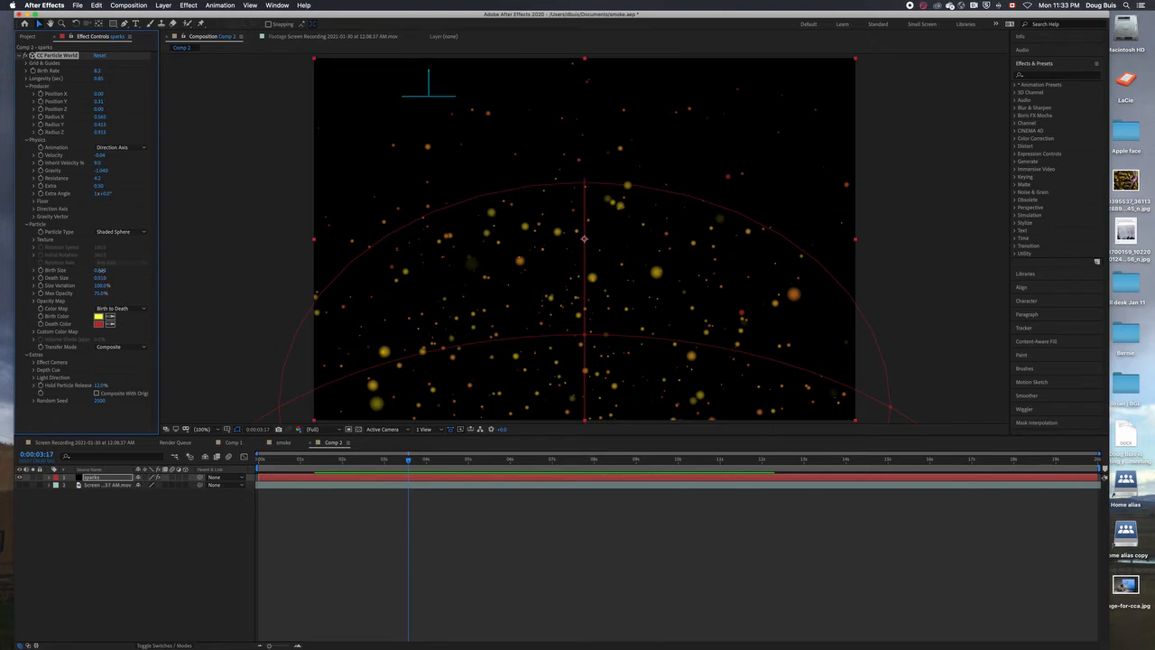
Reduce the sparks' Birth Size to about 0.06 and preview the smaller particles.
drag(101, 270, 99, 271)
key(space)
key(space)
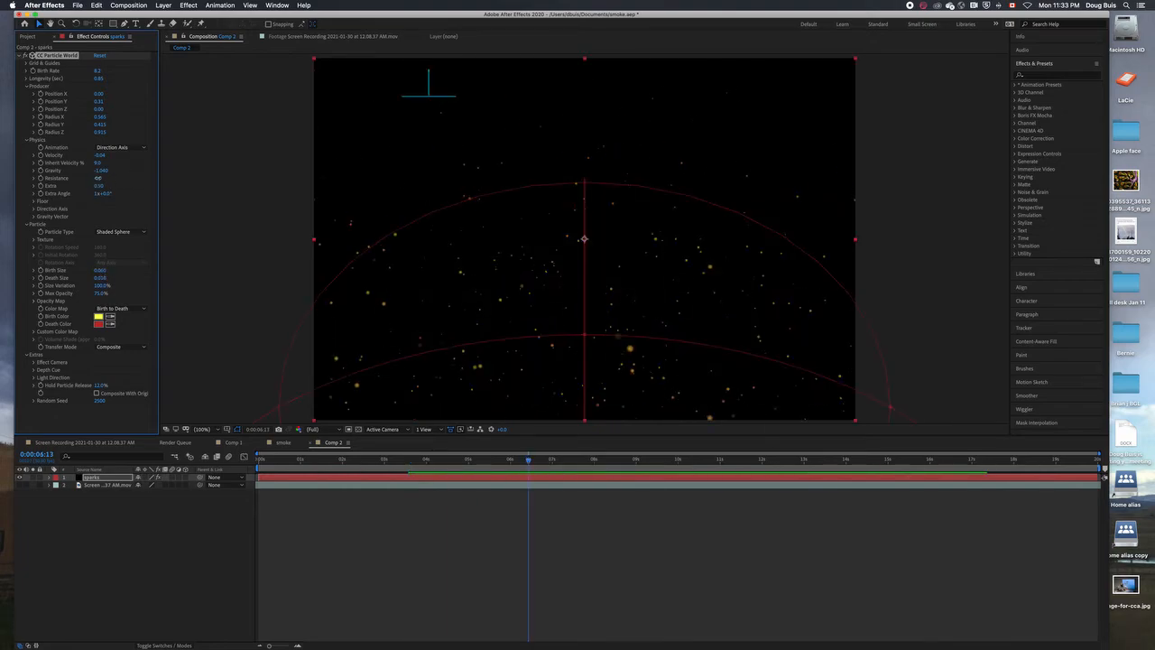
Set the sparks' Resistance to about 6.1, increase Extra, and rotate Extra Angle to about 1x+193°.
drag(97, 178, 101, 178)
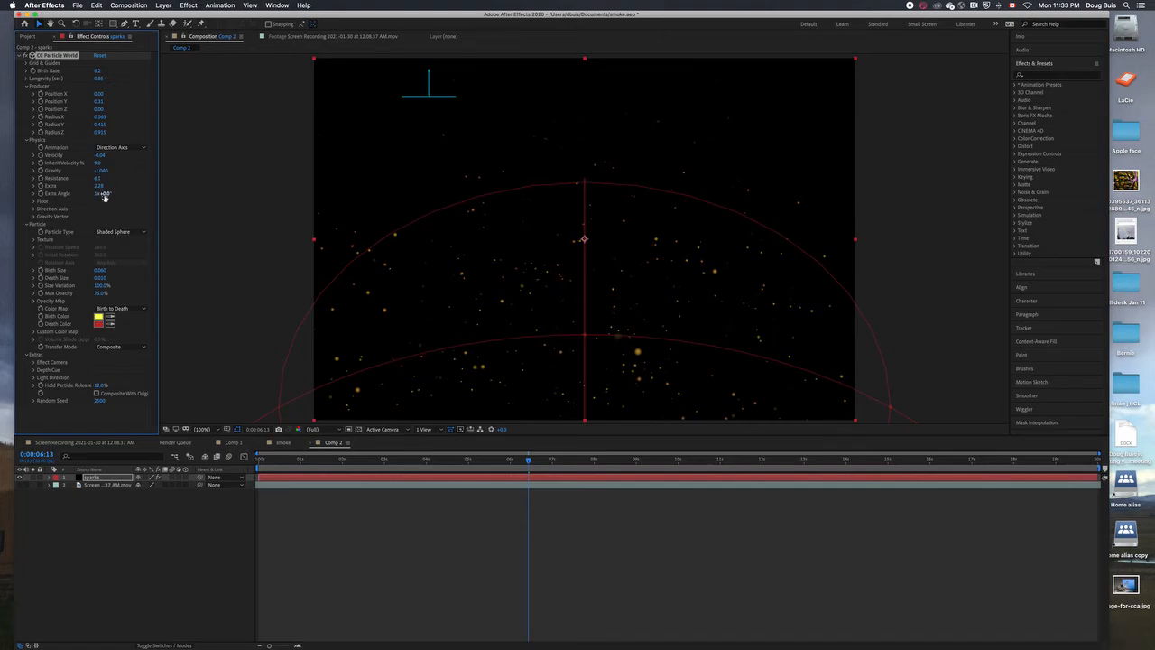
drag(106, 194, 170, 199)
Try the Vortex physics animation for the sparks and preview it.
click(144, 148)
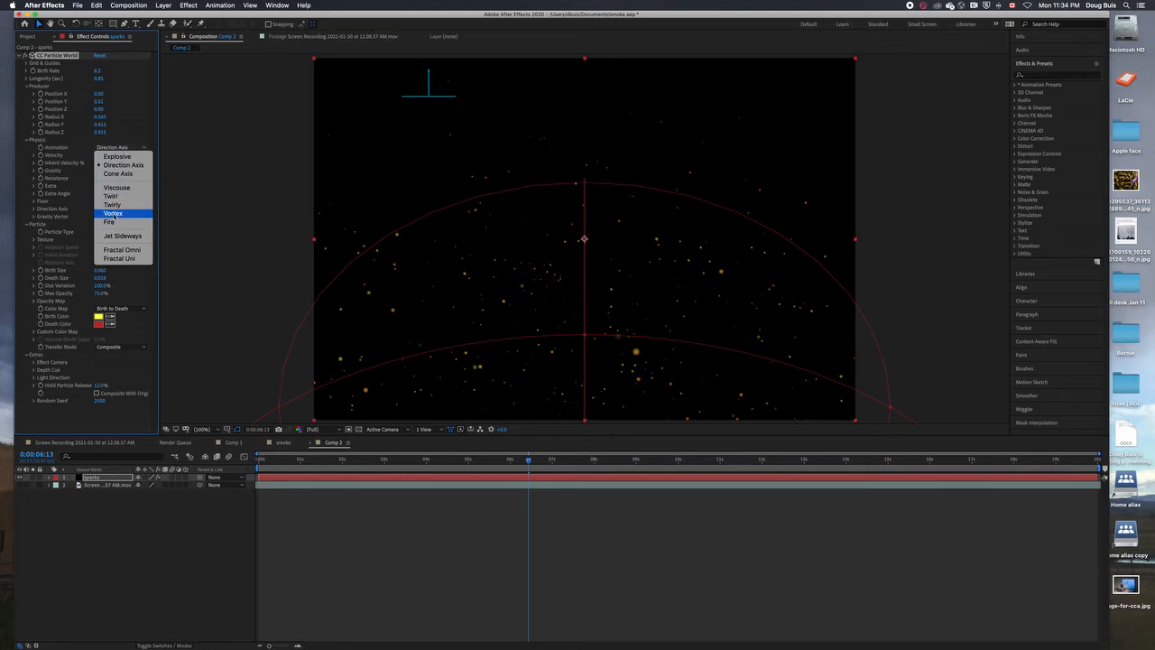
click(114, 214)
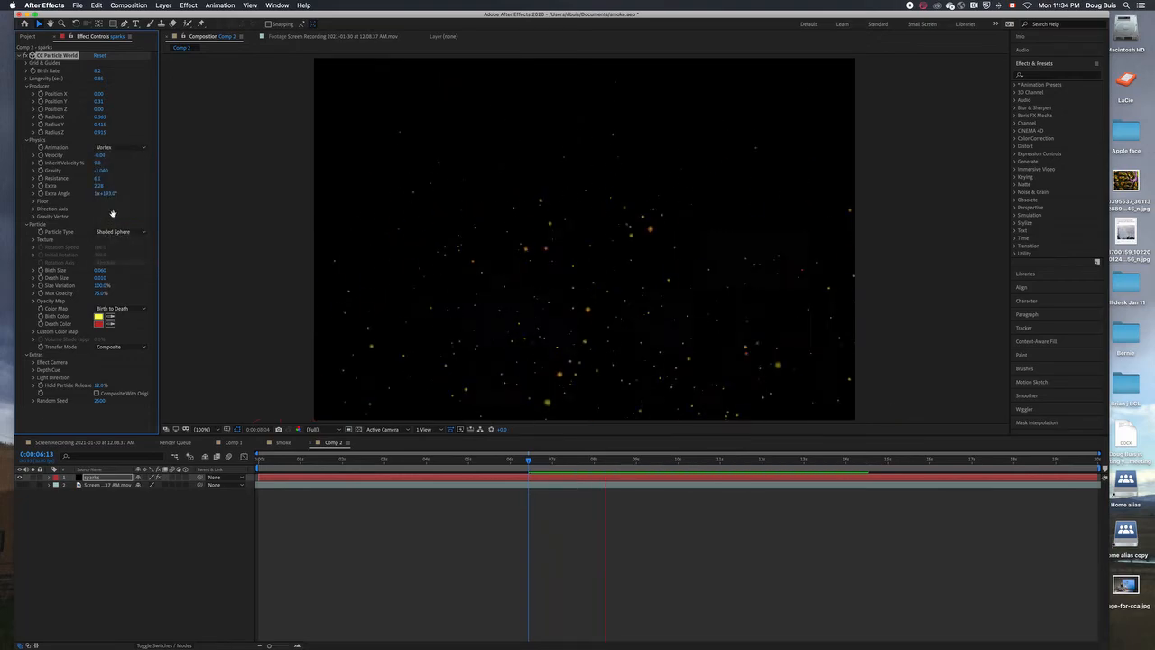
key(space)
Try the Twirly physics animation for the sparks and preview it.
click(135, 147)
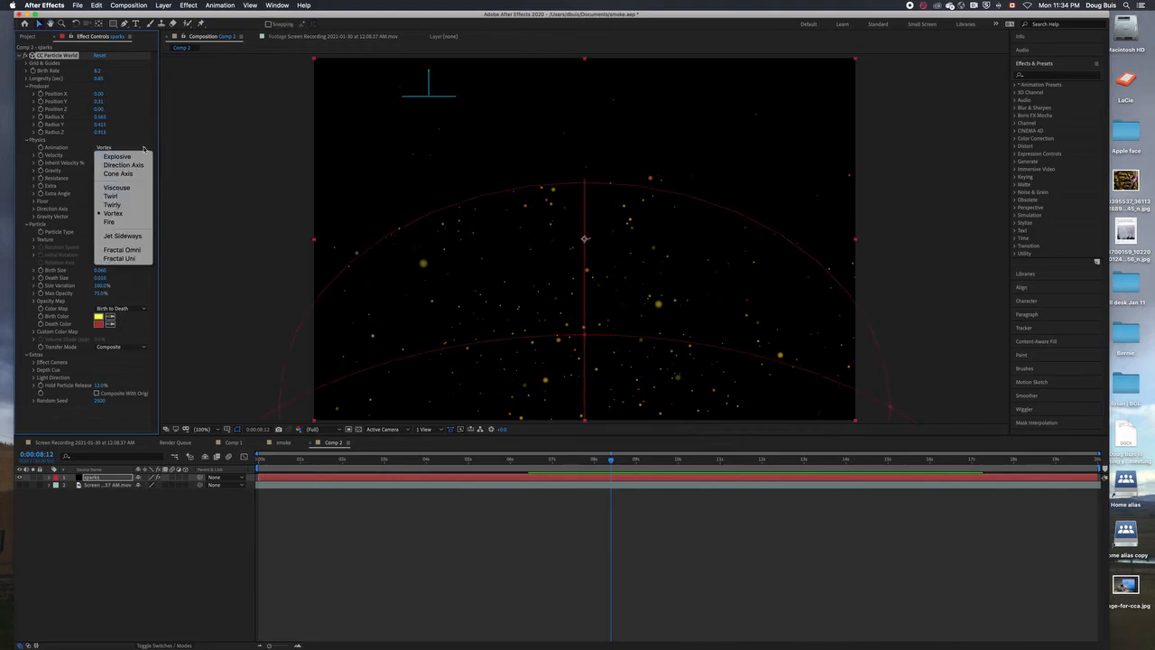
click(121, 206)
key(space)
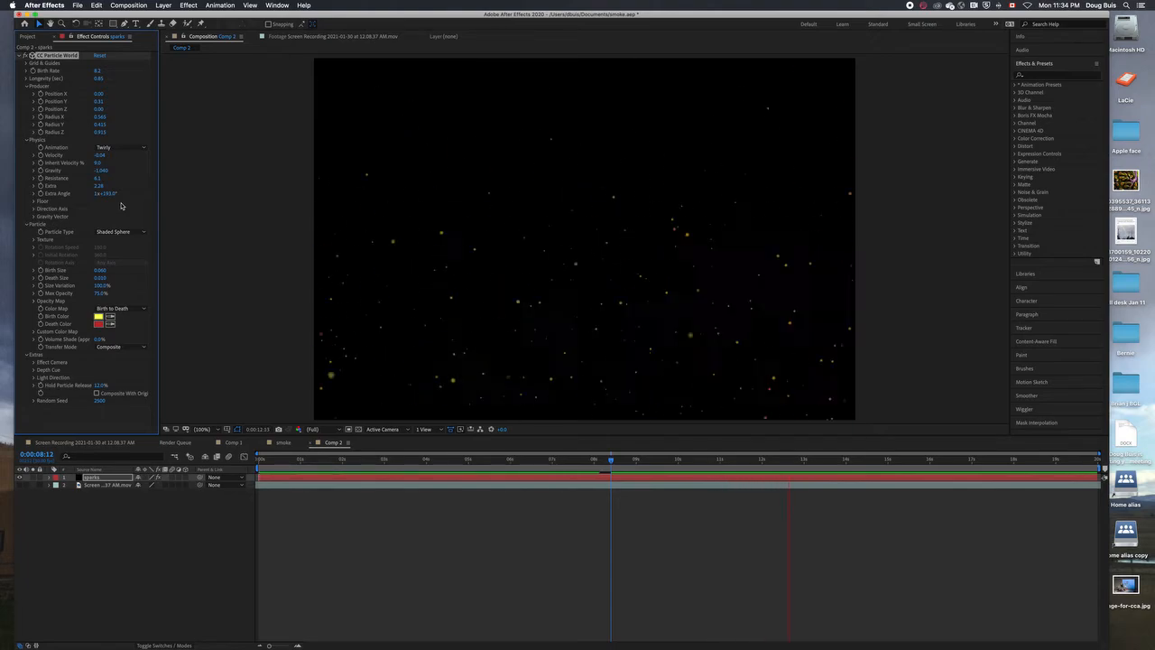
key(space)
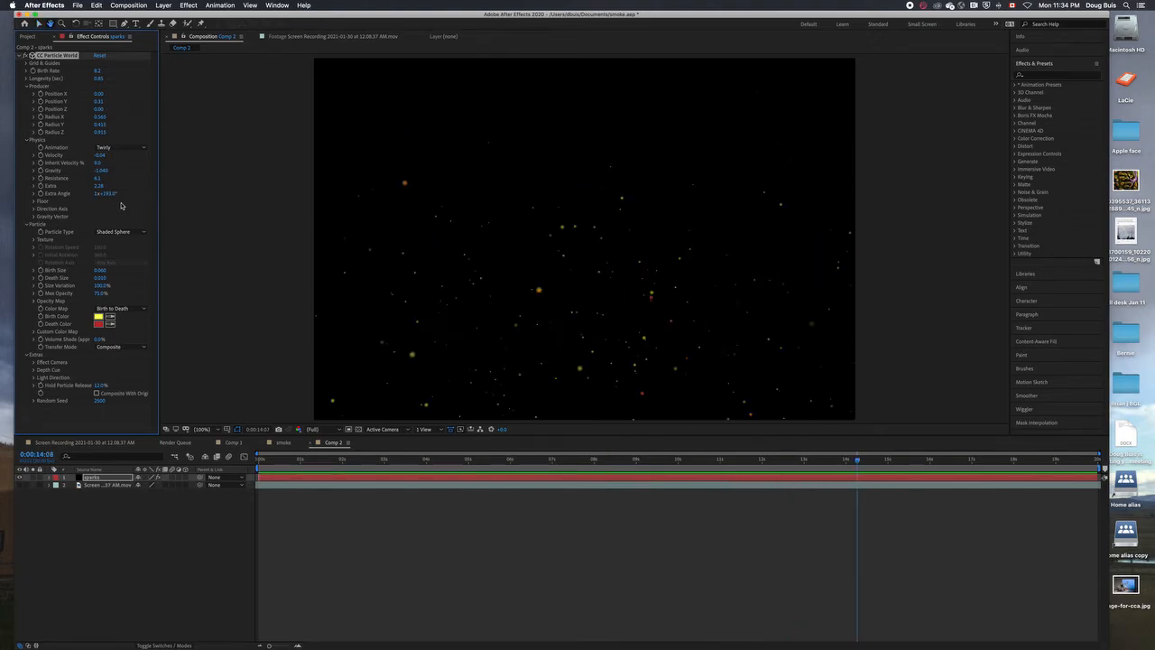
Try the Fire physics animation for the sparks and preview it.
click(132, 147)
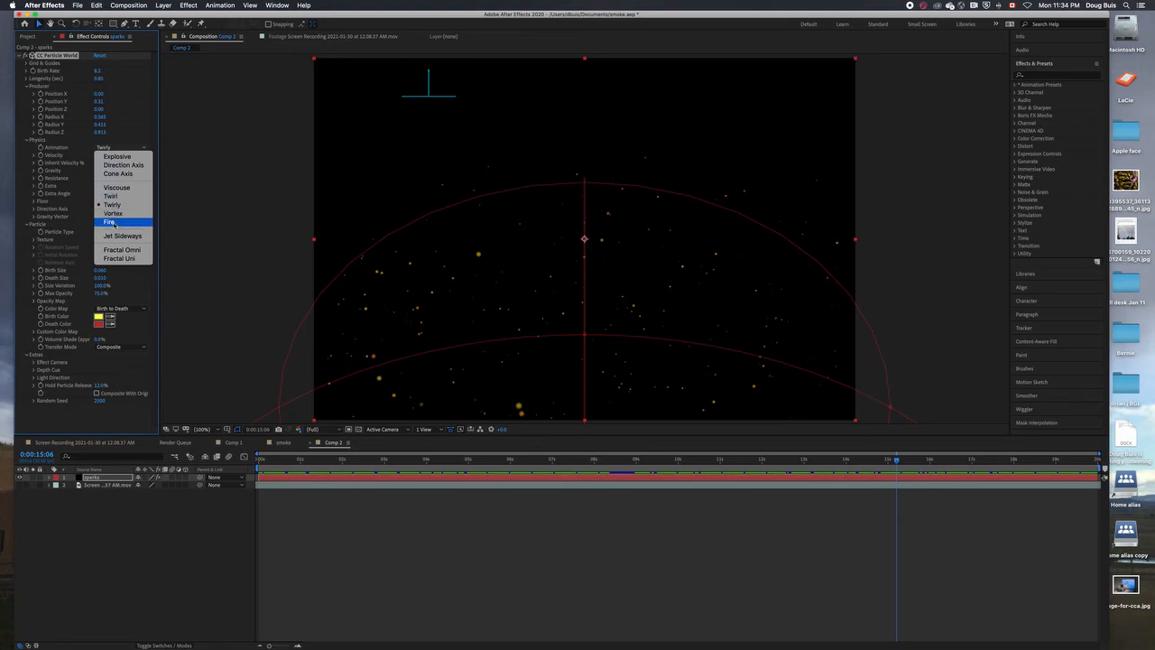
click(110, 222)
key(space)
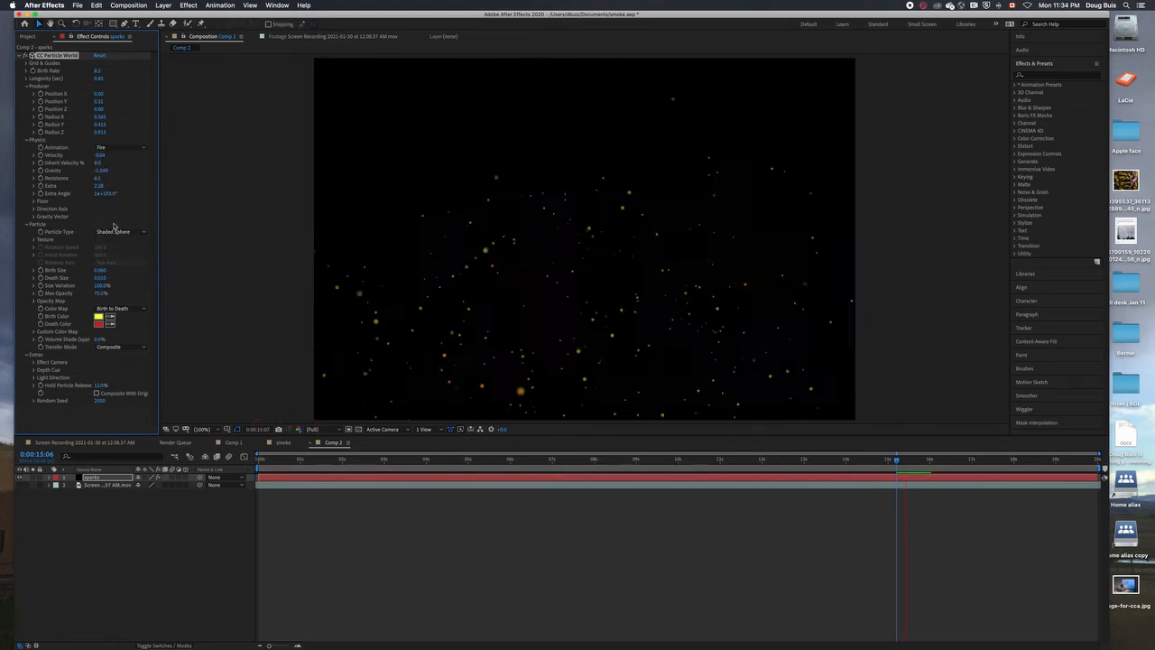
key(space)
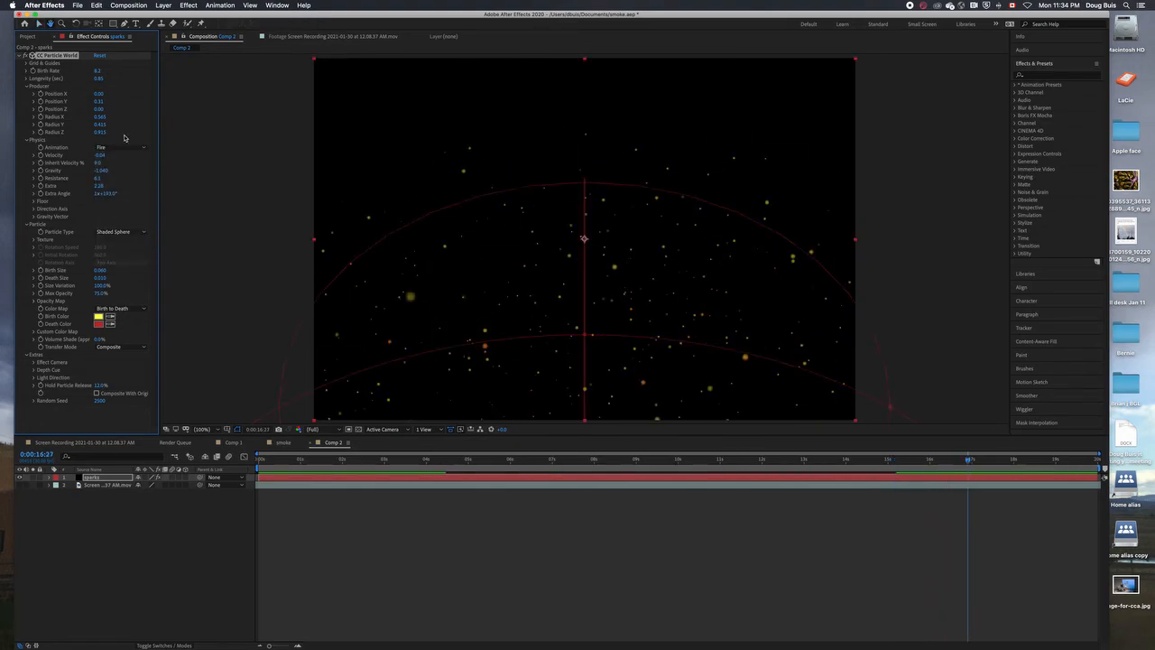
Switch the physics animation back to Twirly, set Velocity to about 0.73 and Inherit Velocity to about -71%, and preview.
click(142, 150)
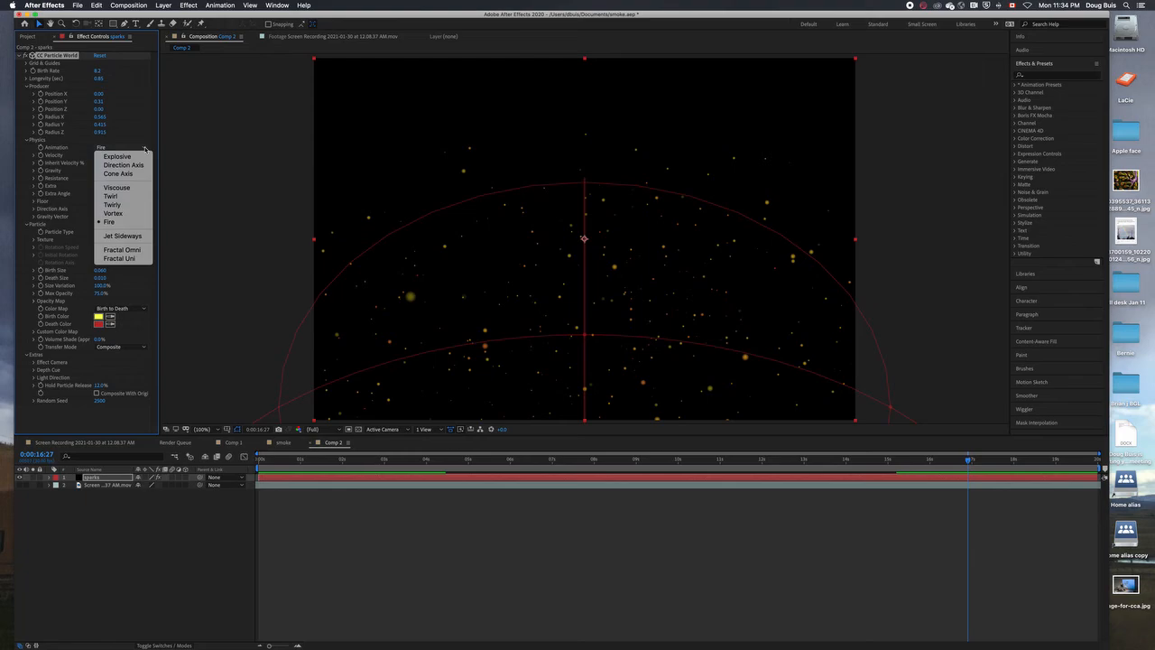
click(120, 204)
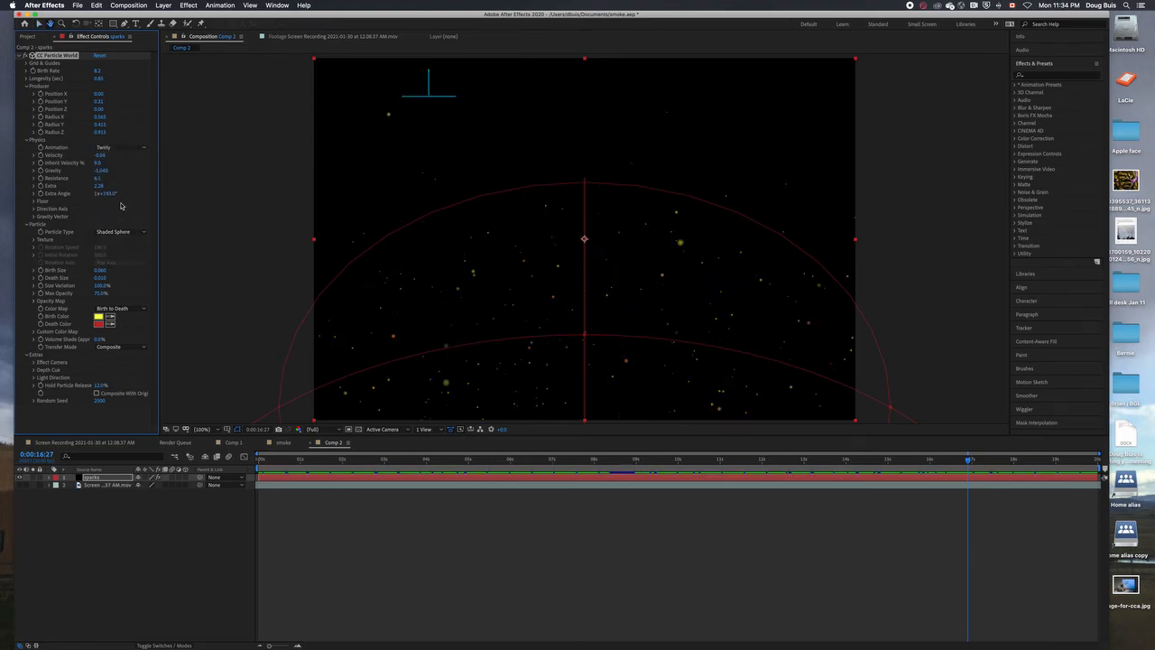
key(space)
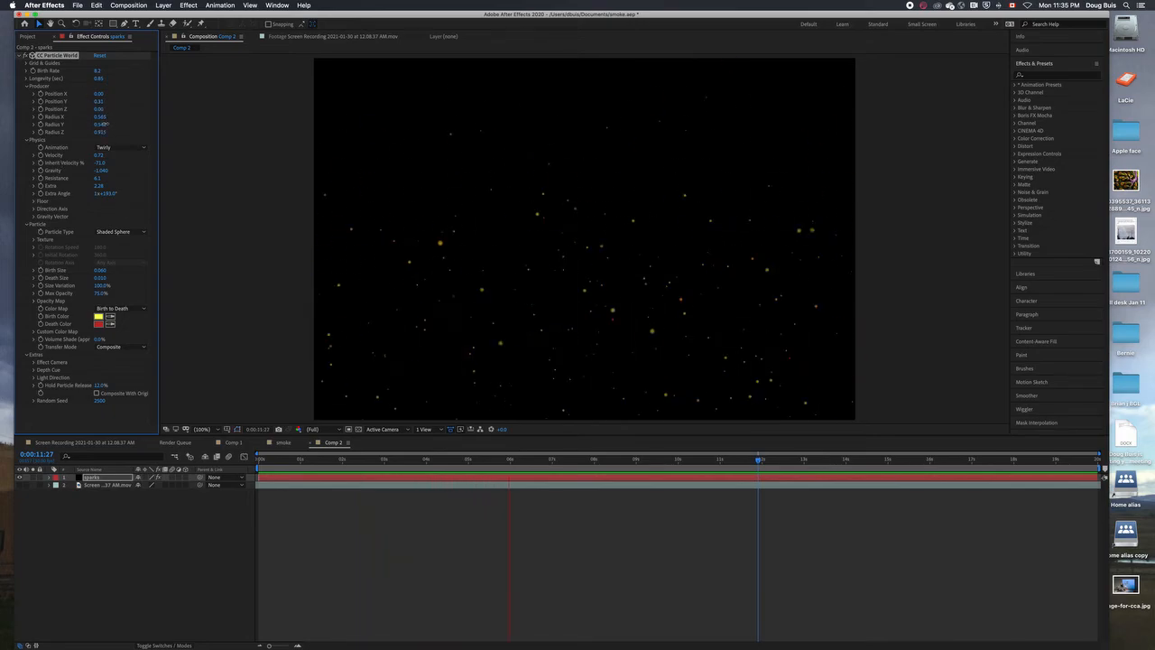
Set the producer's Radius Y to about 1.0 and Radius X to 0 while previewing.
drag(111, 124, 132, 129)
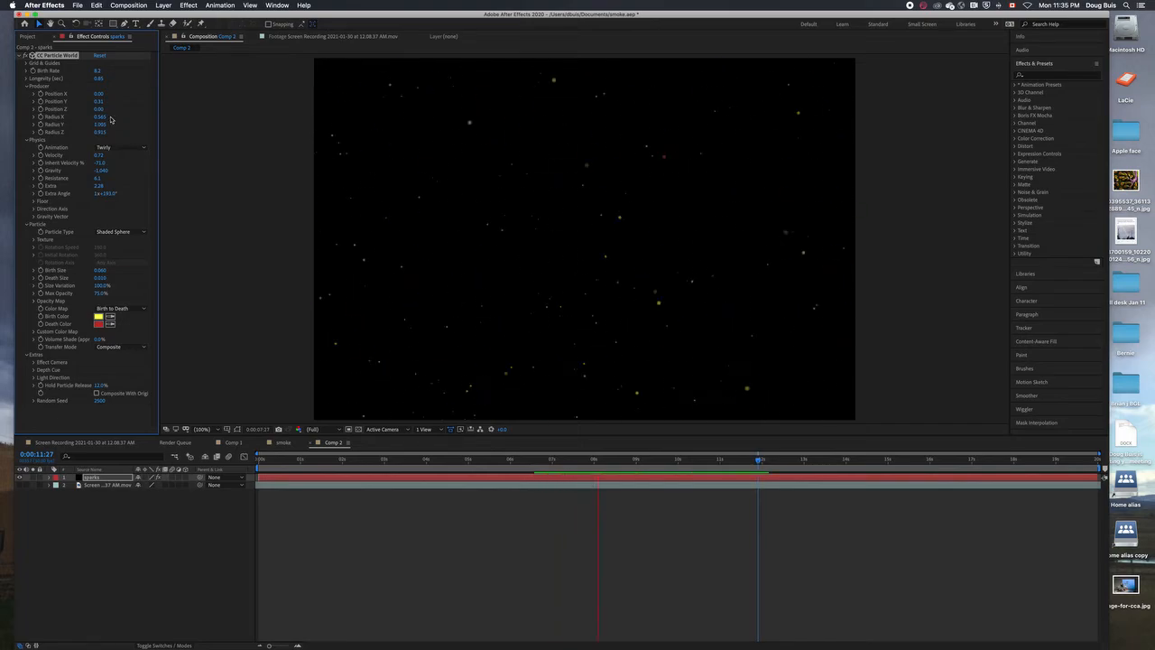
drag(98, 116, 39, 113)
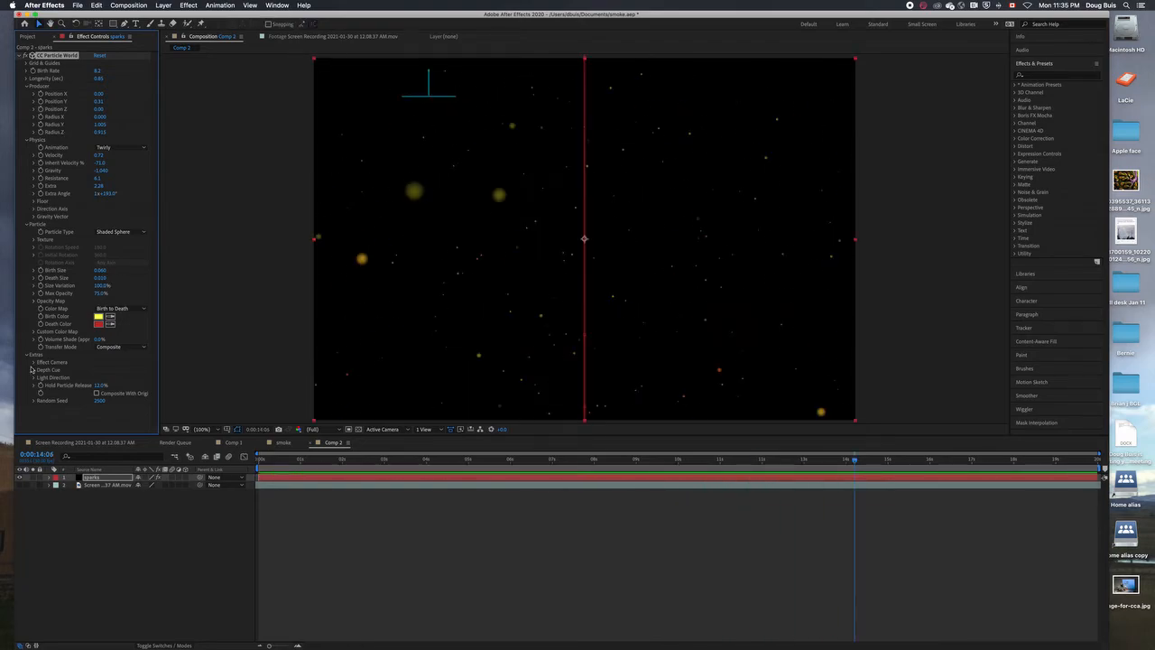
Set the sparks' Random Seed to about 4590 and preview the new particle distribution.
drag(123, 400, 130, 401)
key(space)
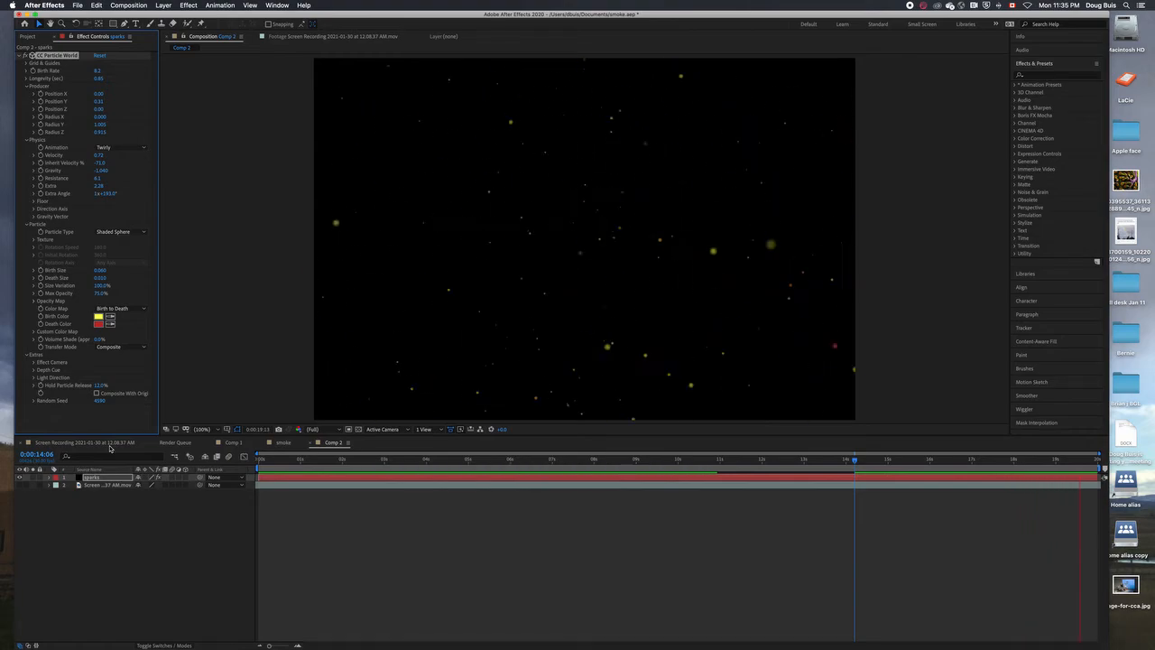
key(space)
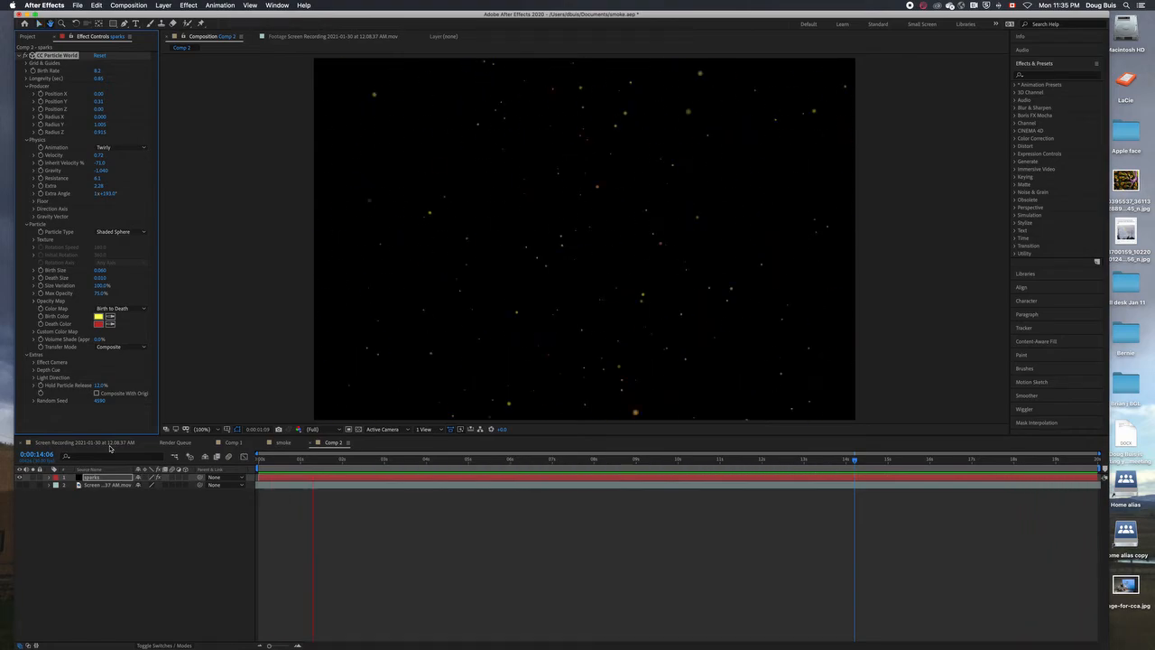
click(226, 243)
key(space)
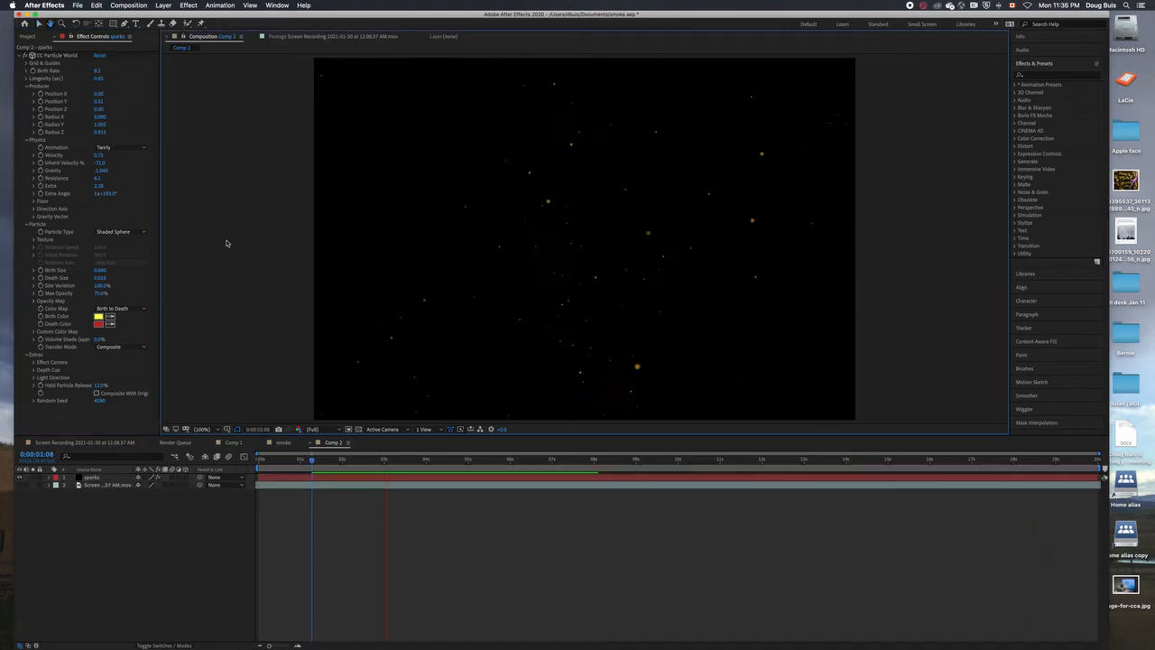
key(space)
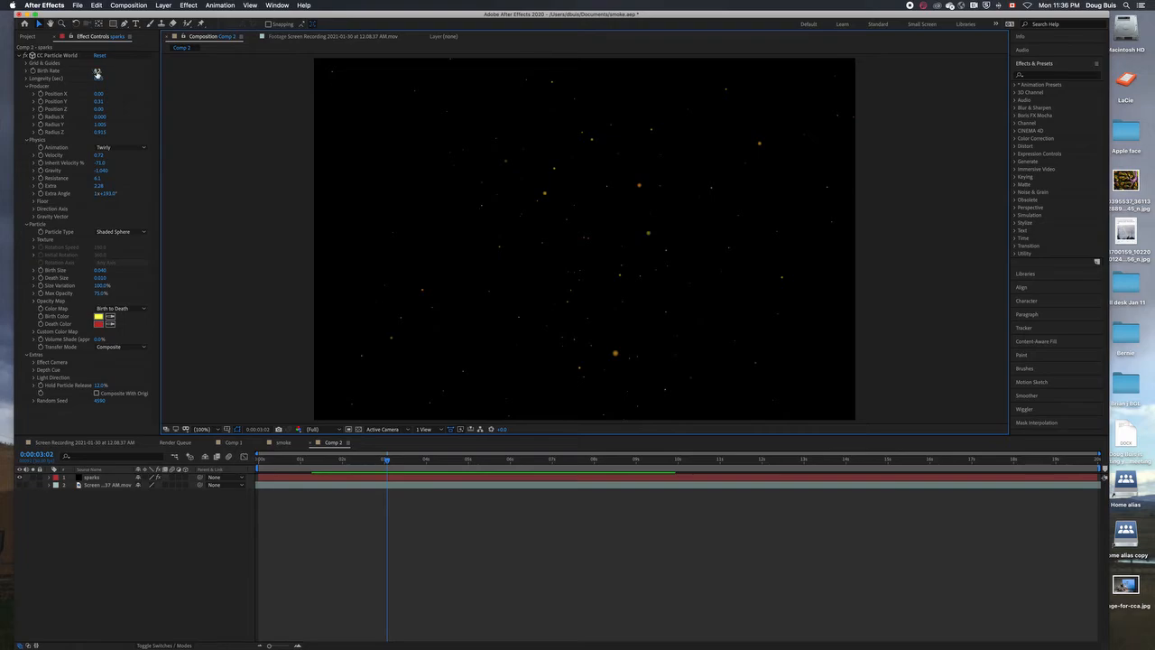
Set the sparks' Birth Rate to about 18.9 and Longevity to about 0.33 sec, previewing the changes.
drag(97, 71, 101, 70)
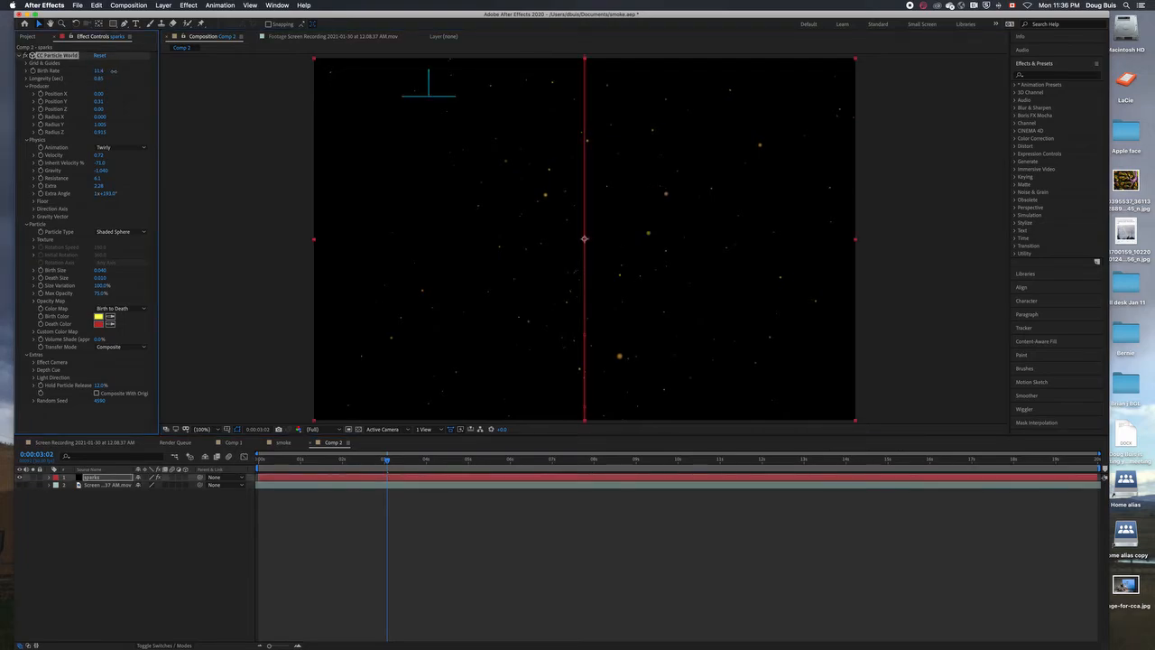
key(space)
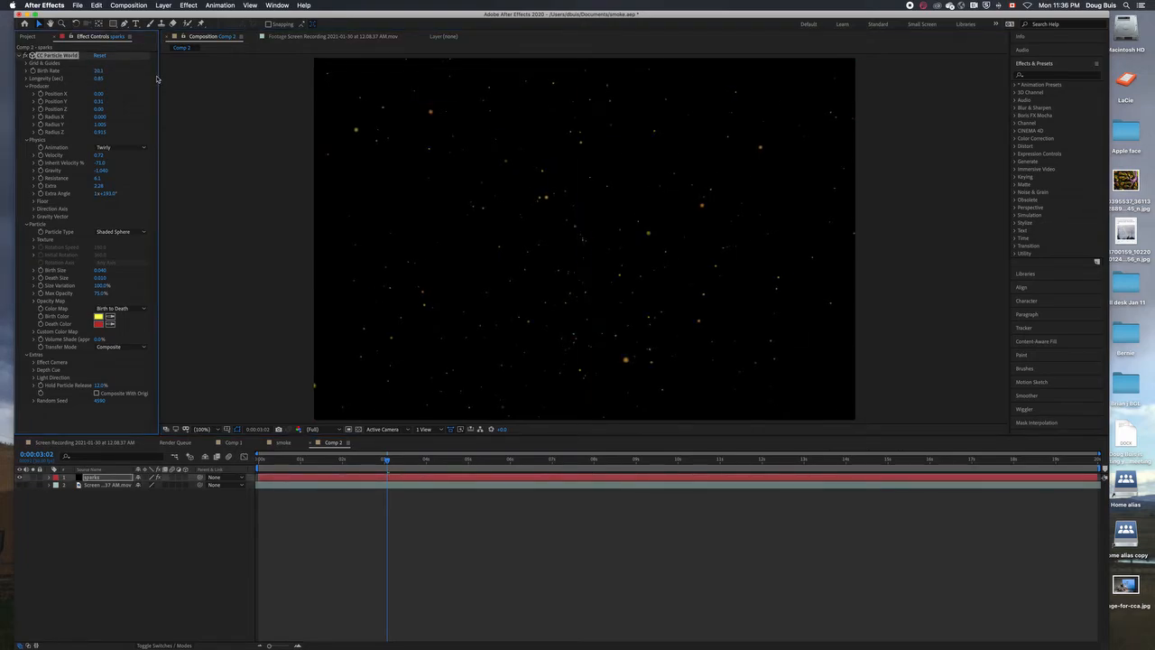
key(space)
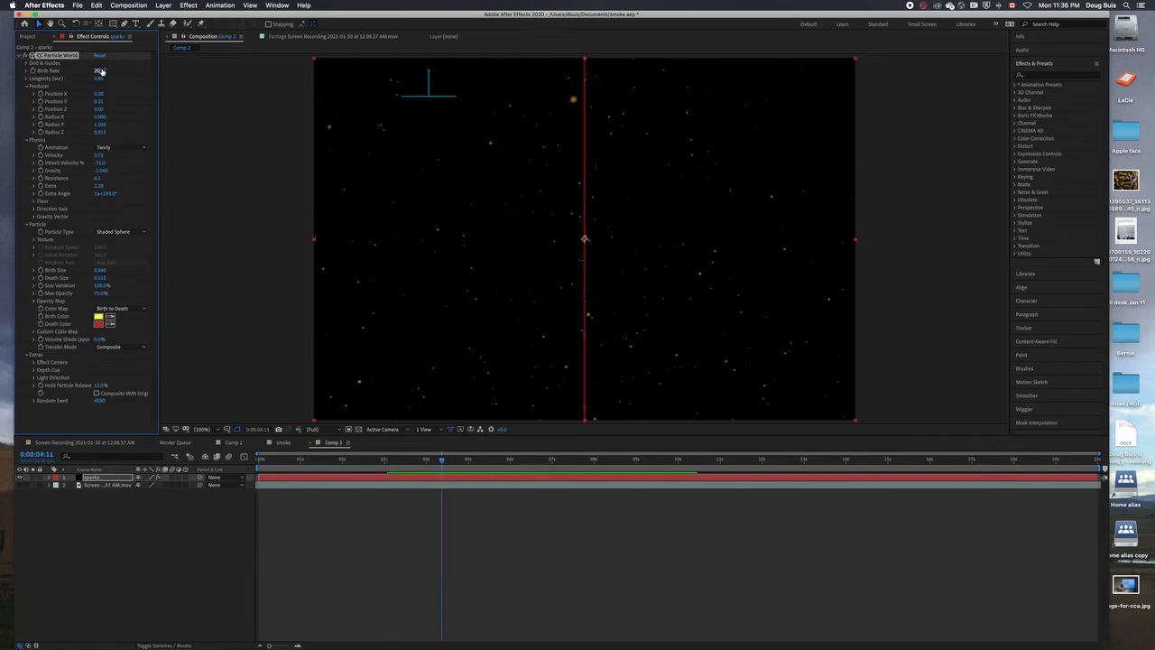
drag(98, 70, 98, 72)
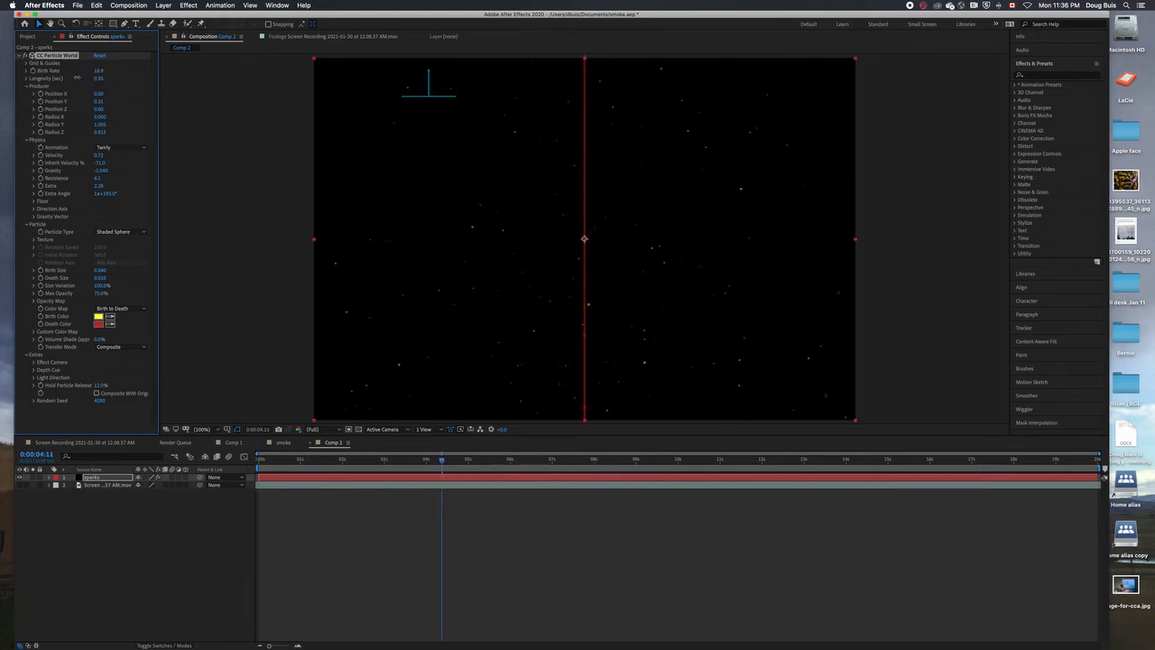
key(space)
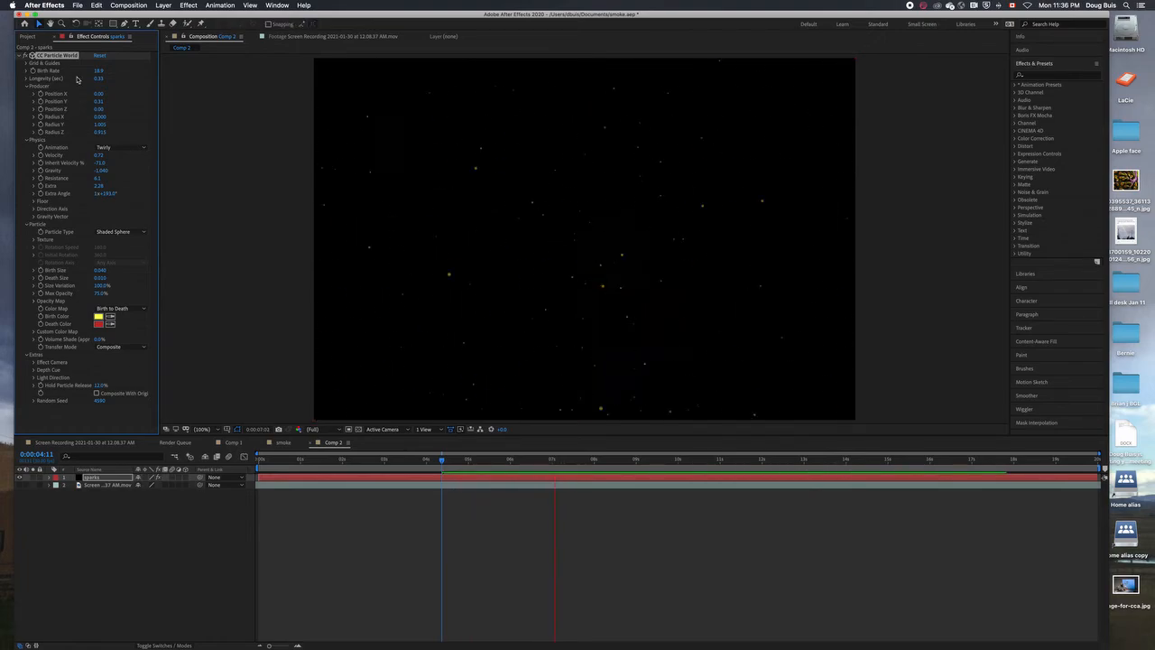
key(space)
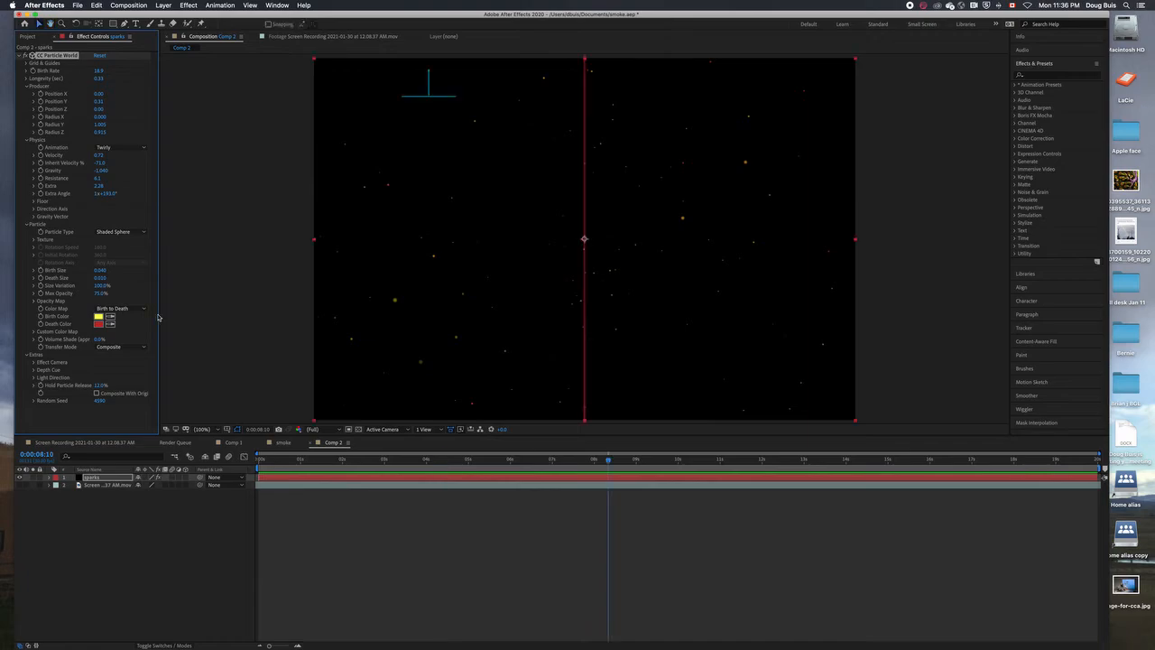
Make the Earth footage layer visible beneath the sparks and preview the combined result.
click(39, 486)
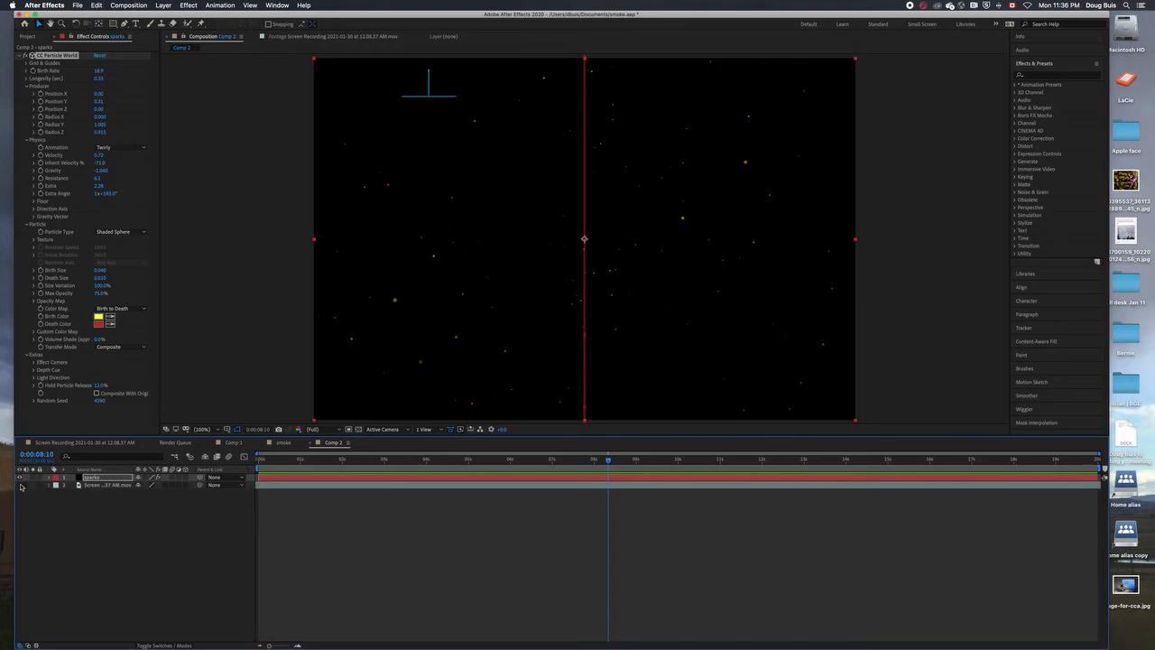
click(20, 485)
key(space)
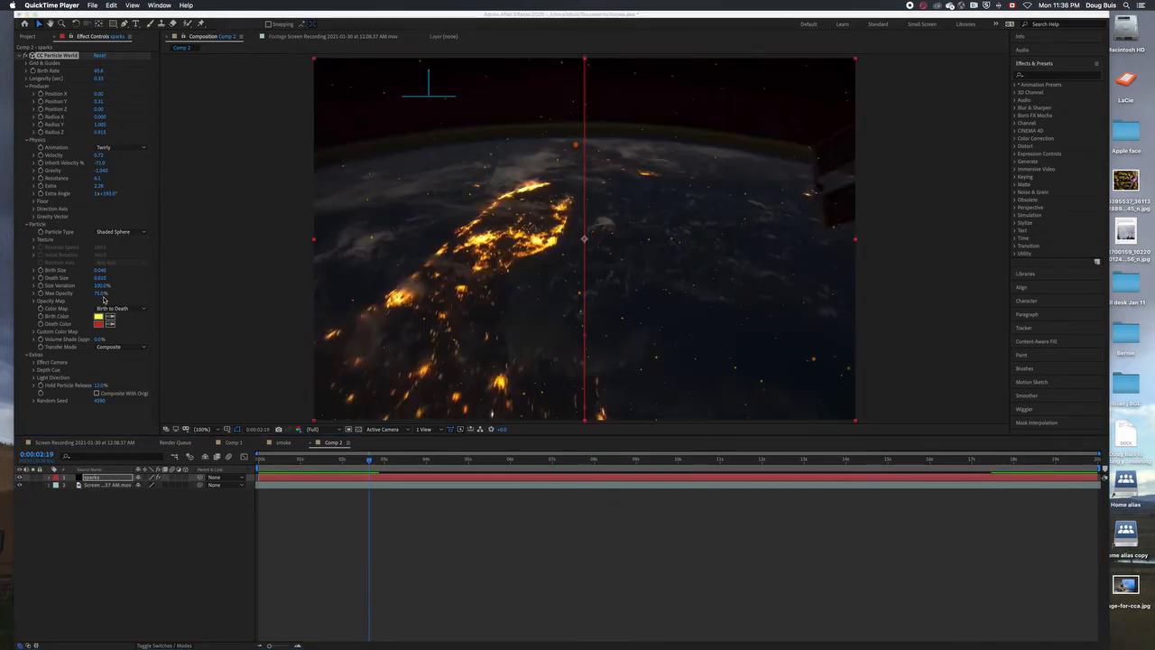
Set the particles' Max Opacity to 100% and preview the sparks over the Earth footage.
drag(98, 294, 130, 296)
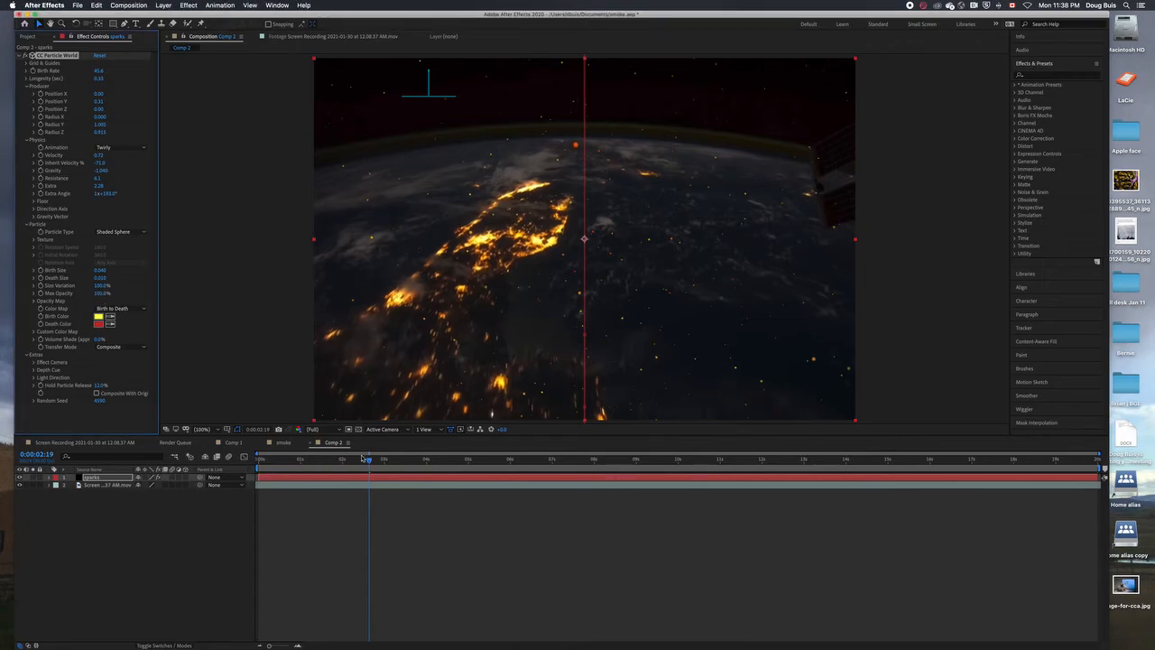
key(space)
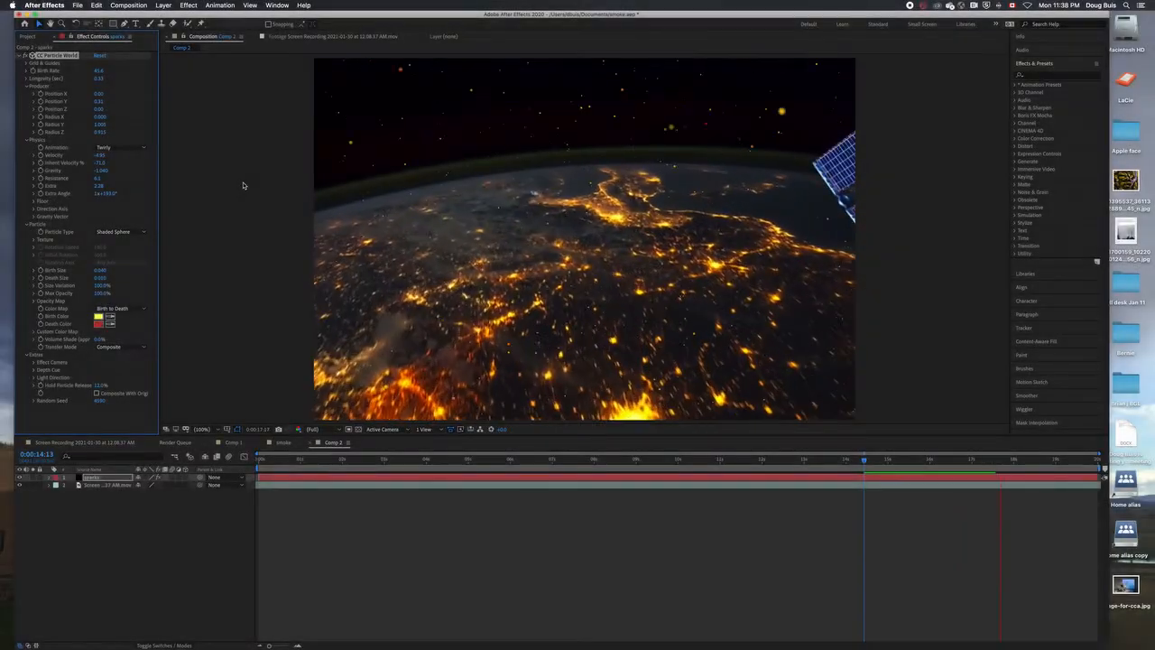
key(space)
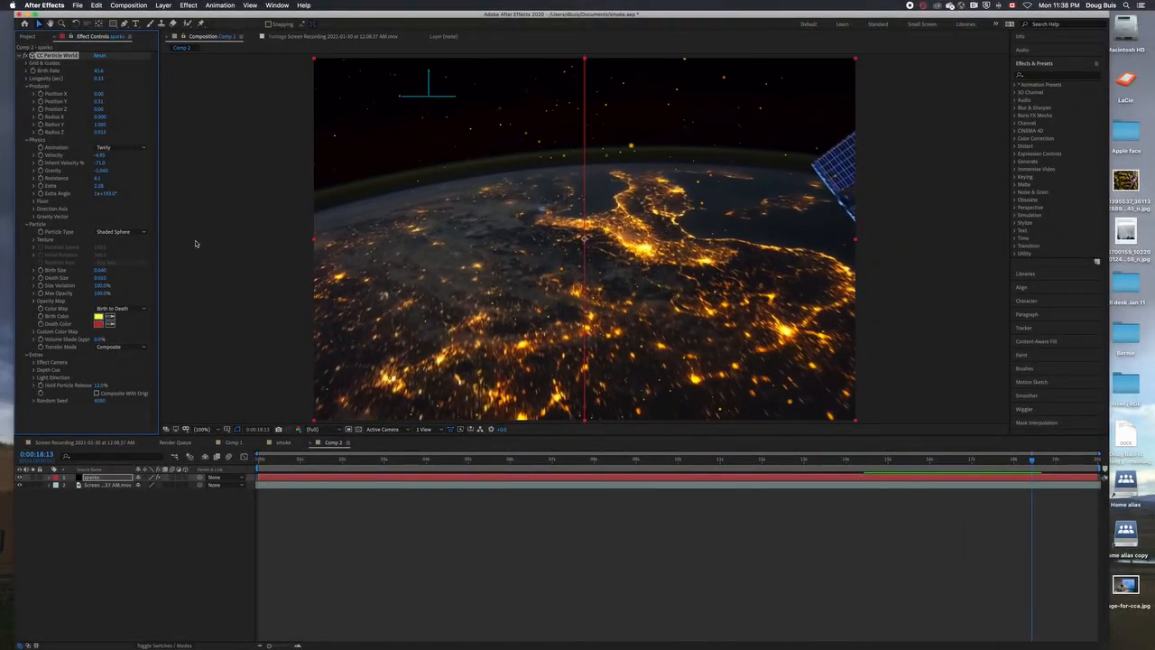
Try the Star and Line particle types for the sparks over the Earth footage.
click(145, 234)
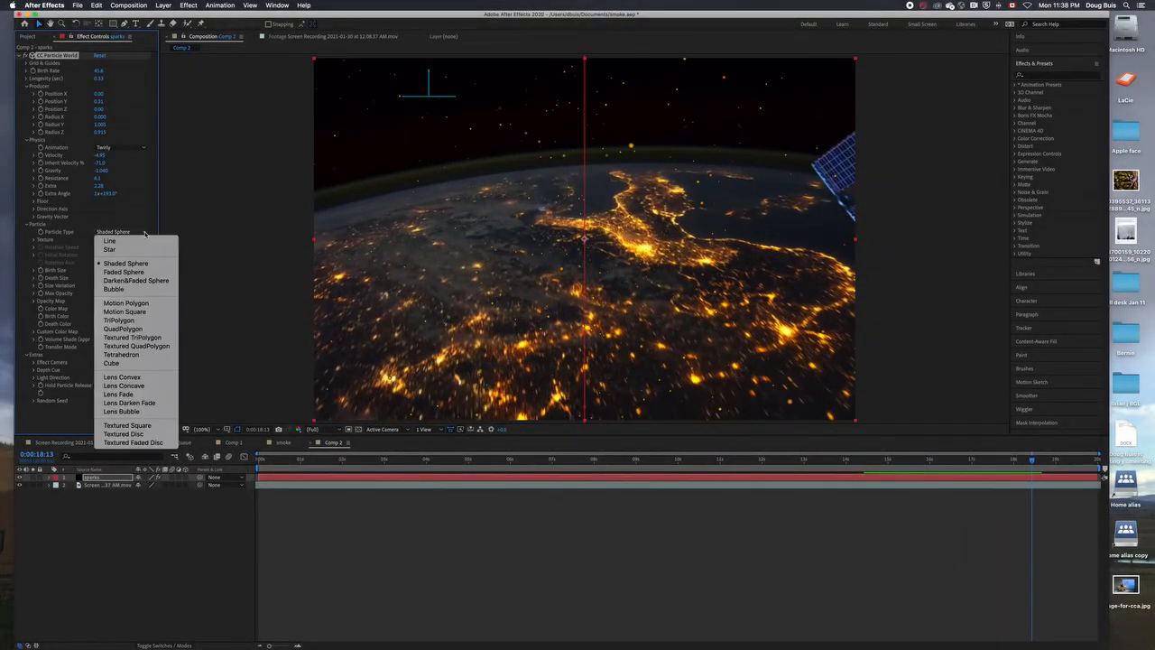
click(134, 347)
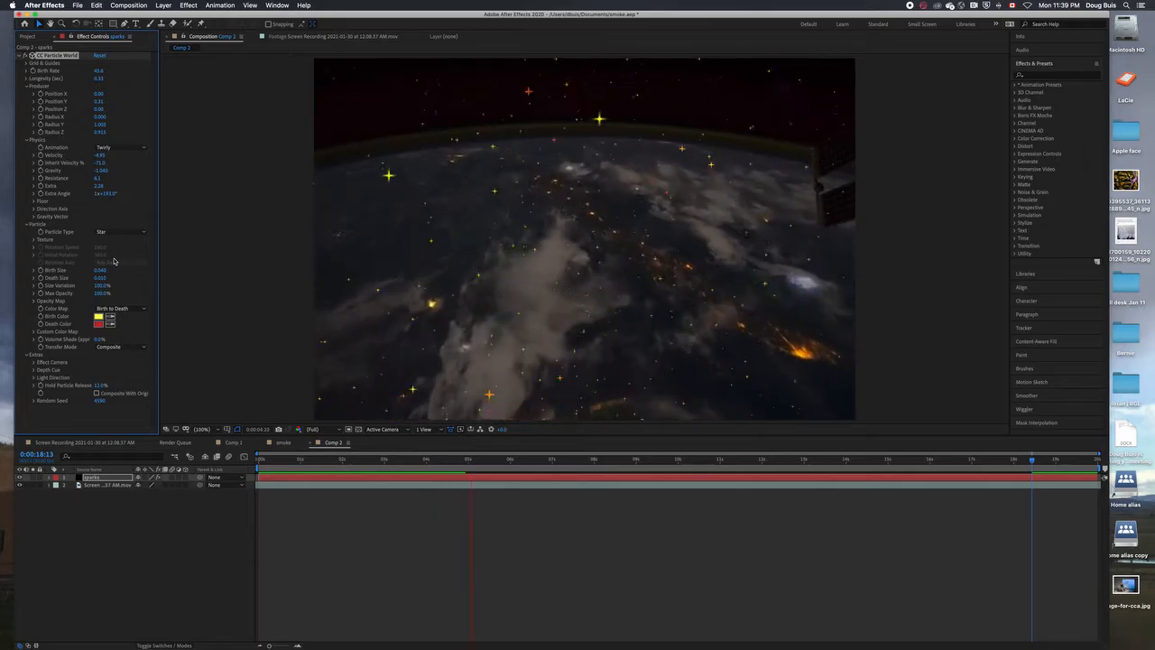
click(126, 232)
click(126, 232)
click(131, 242)
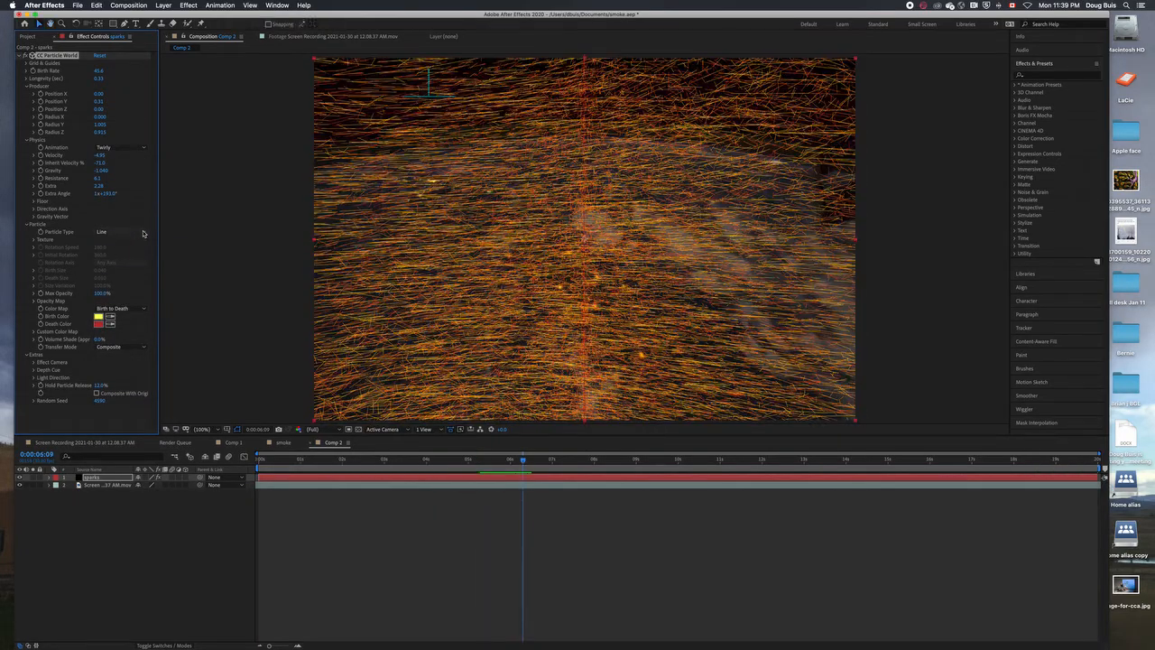
Set the sparks' Particle Type to TriPolygon and preview them over the Earth footage.
click(136, 232)
click(144, 315)
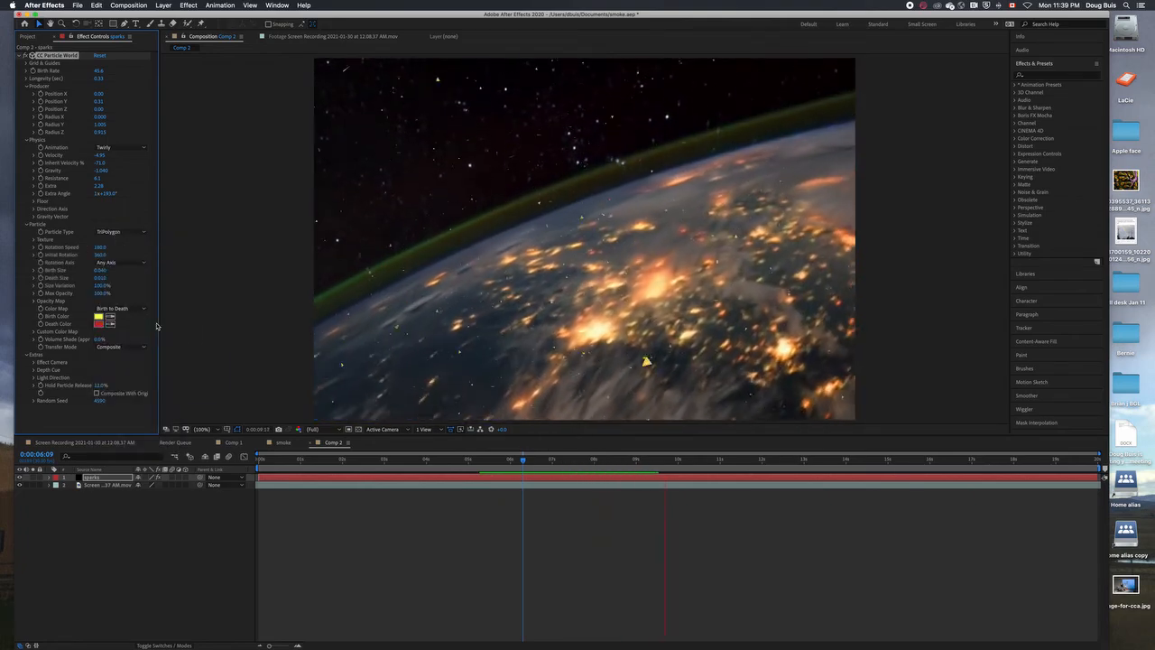
key(space)
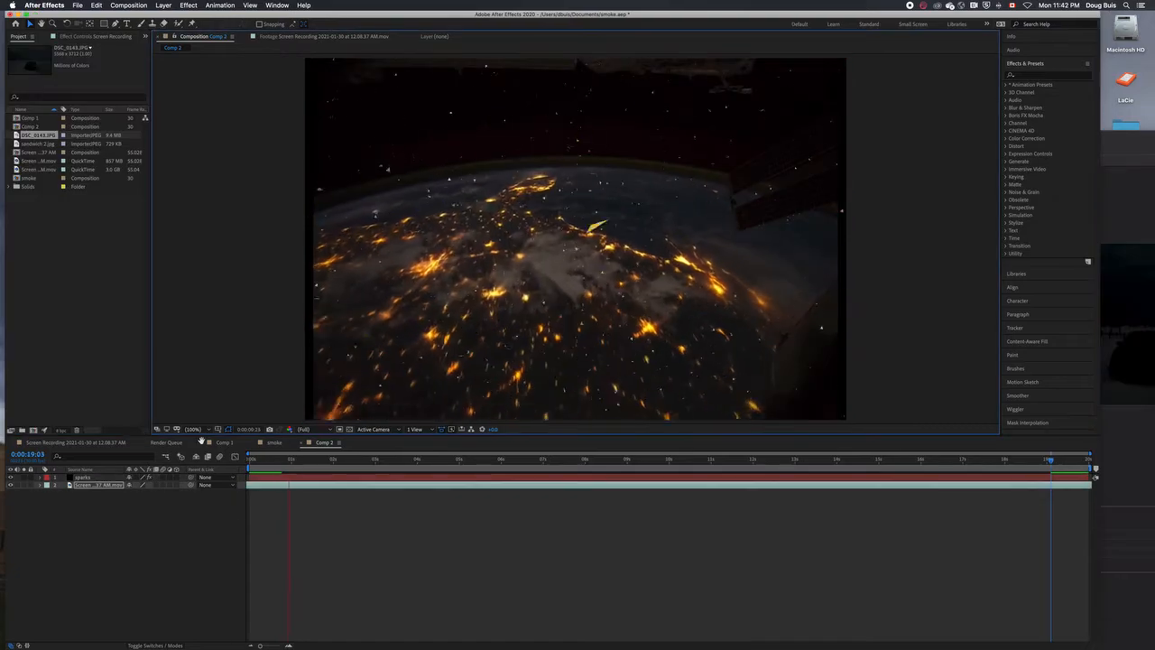
key(space)
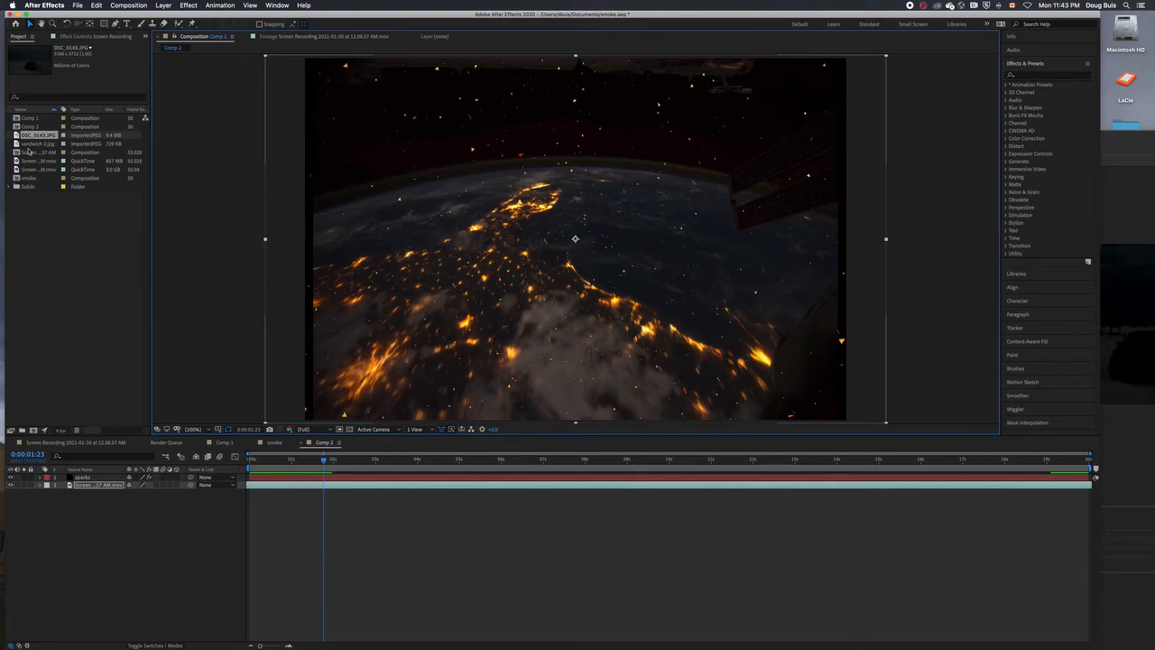
Place DSC_0143.JPG between the sparks and Earth footage layers, and scale it down to roughly the composition frame.
drag(32, 135, 53, 492)
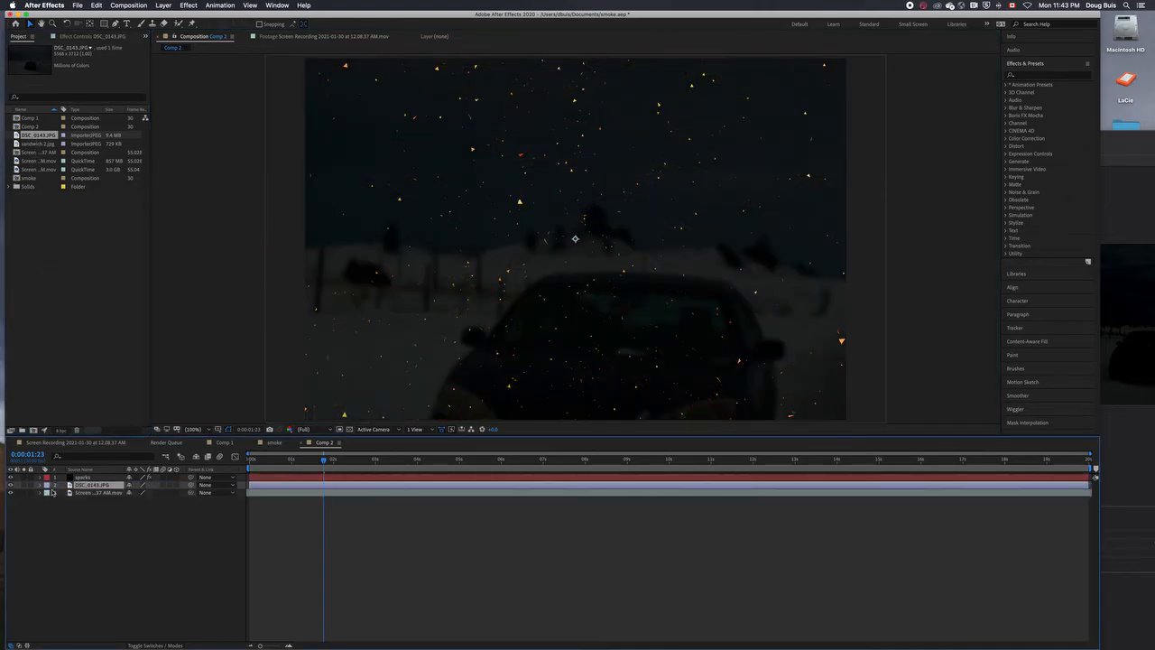
click(208, 431)
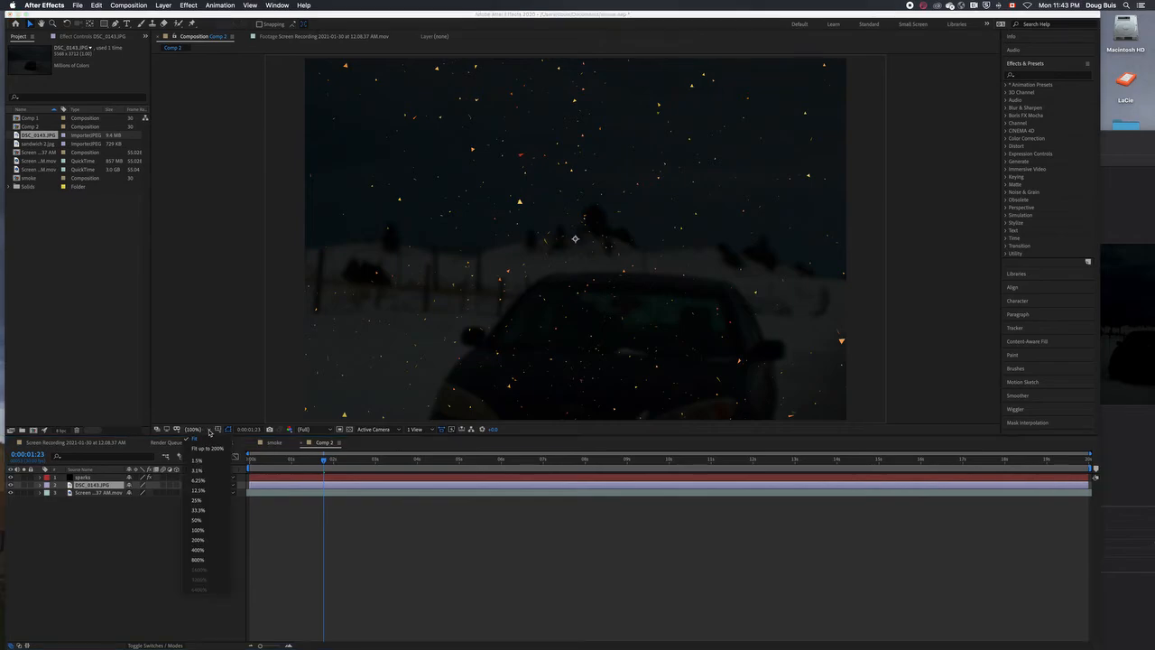
click(205, 525)
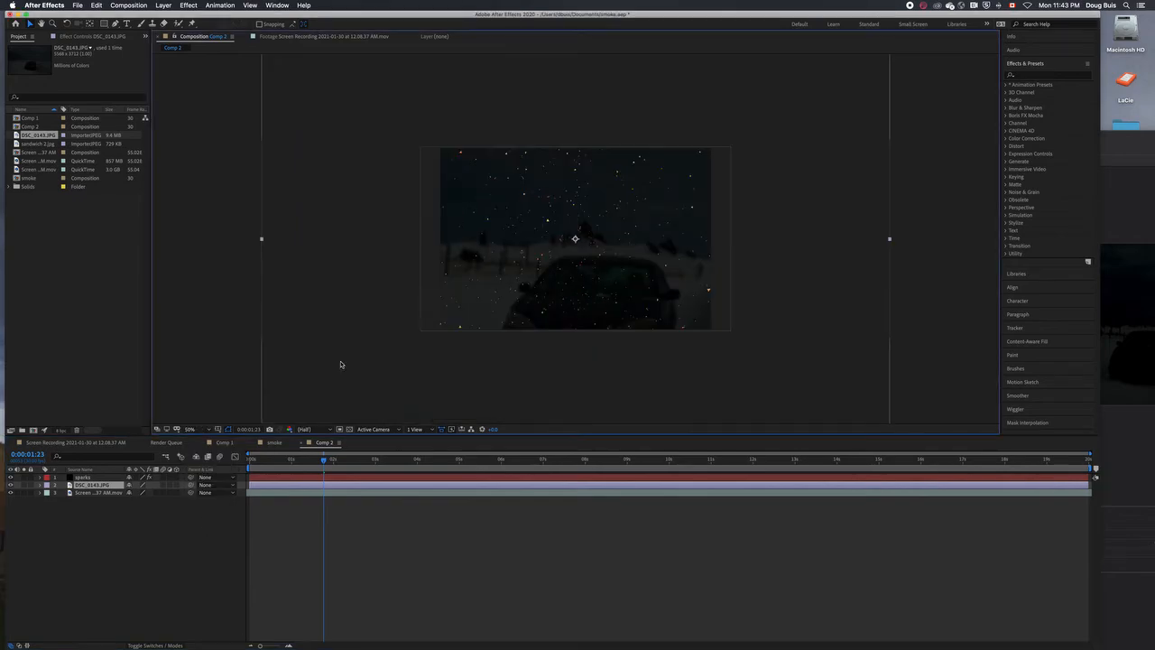
click(205, 429)
click(207, 504)
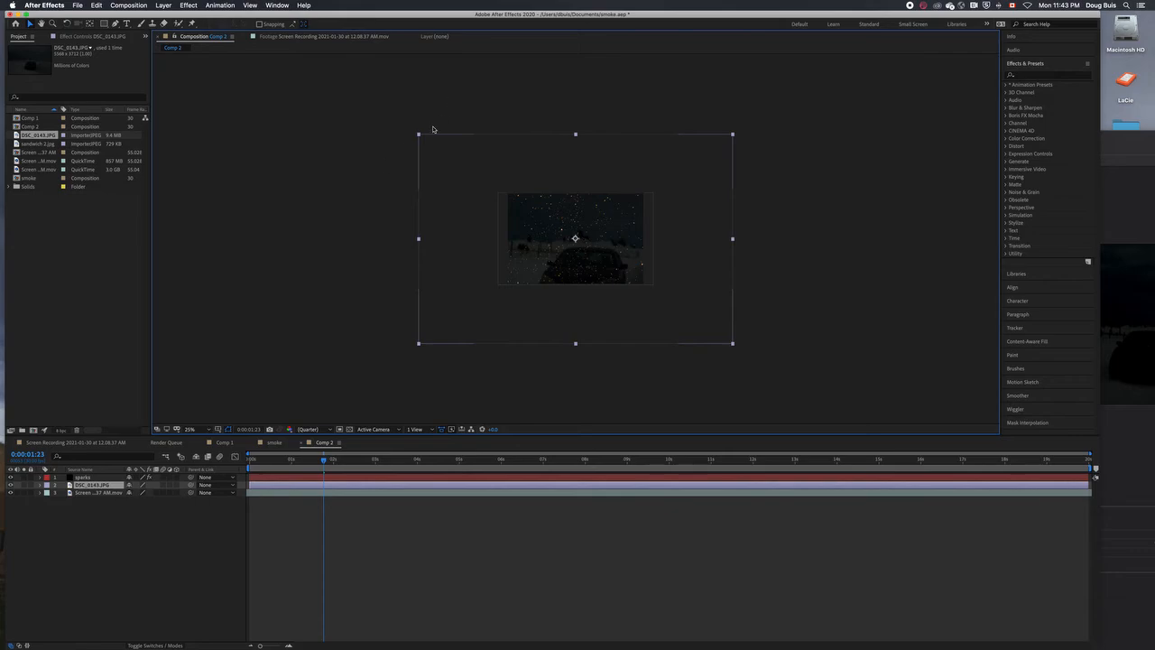
drag(417, 135, 503, 192)
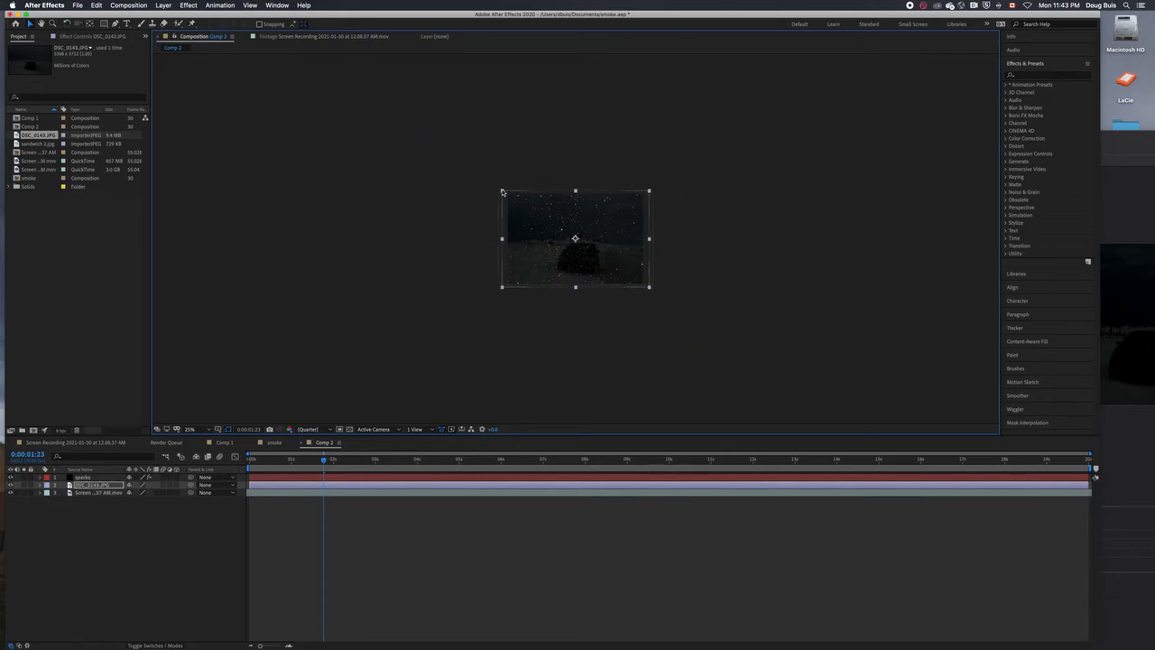
click(193, 430)
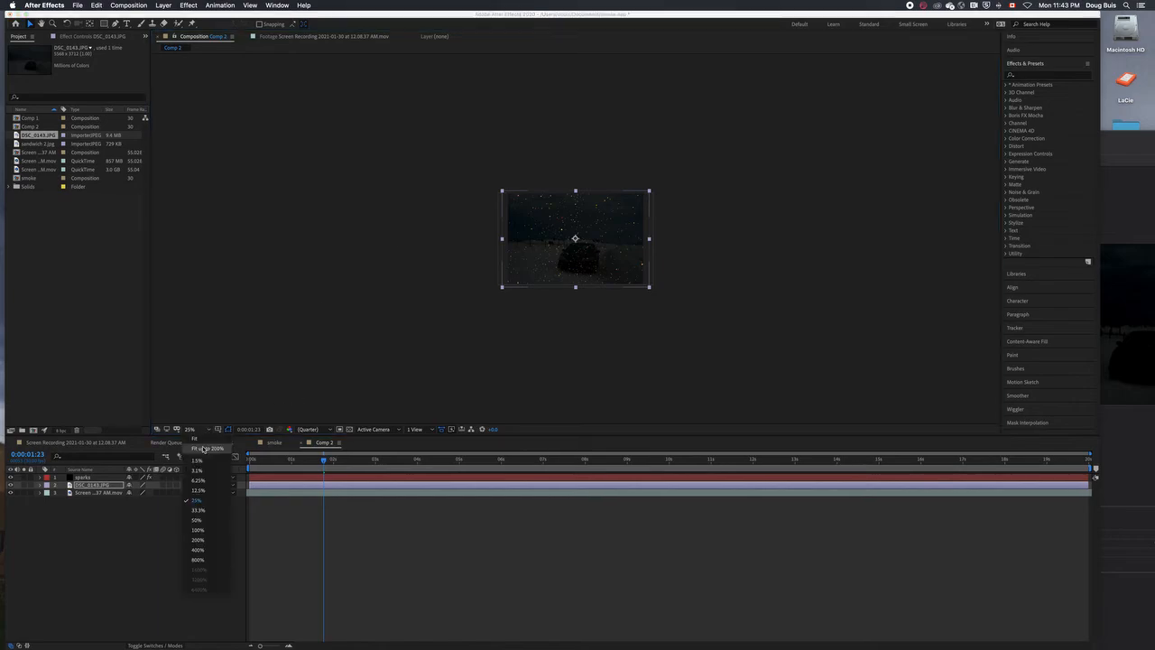
click(213, 444)
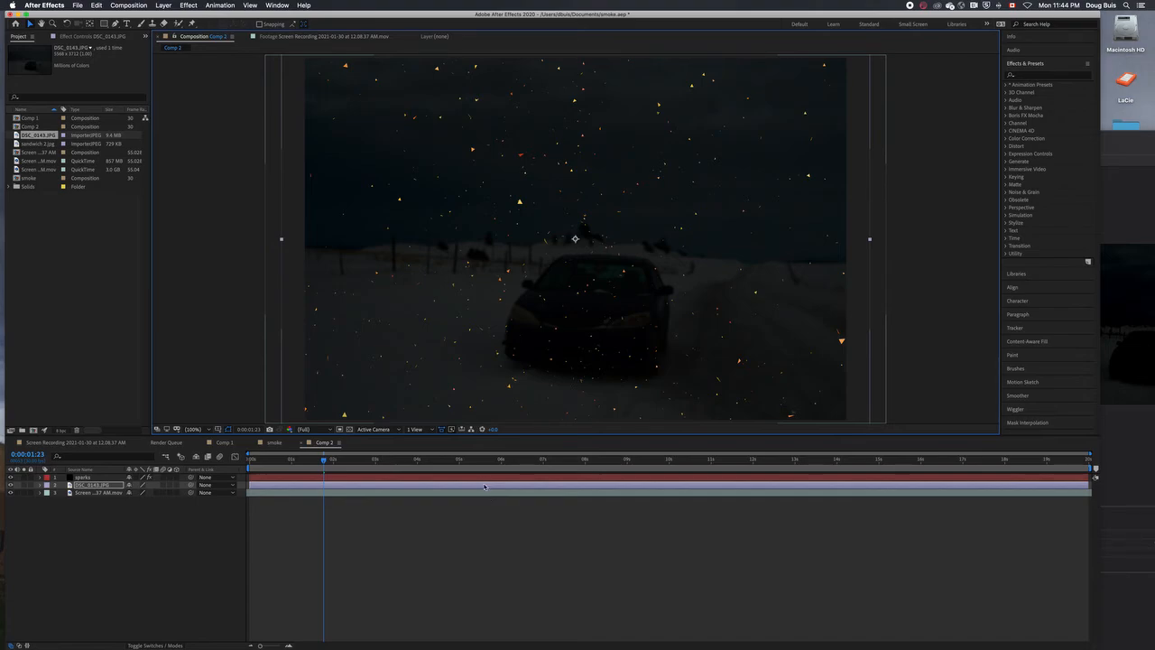
Duplicate the sparks layer and move the current time back to about 0:00:00:04.
click(358, 479)
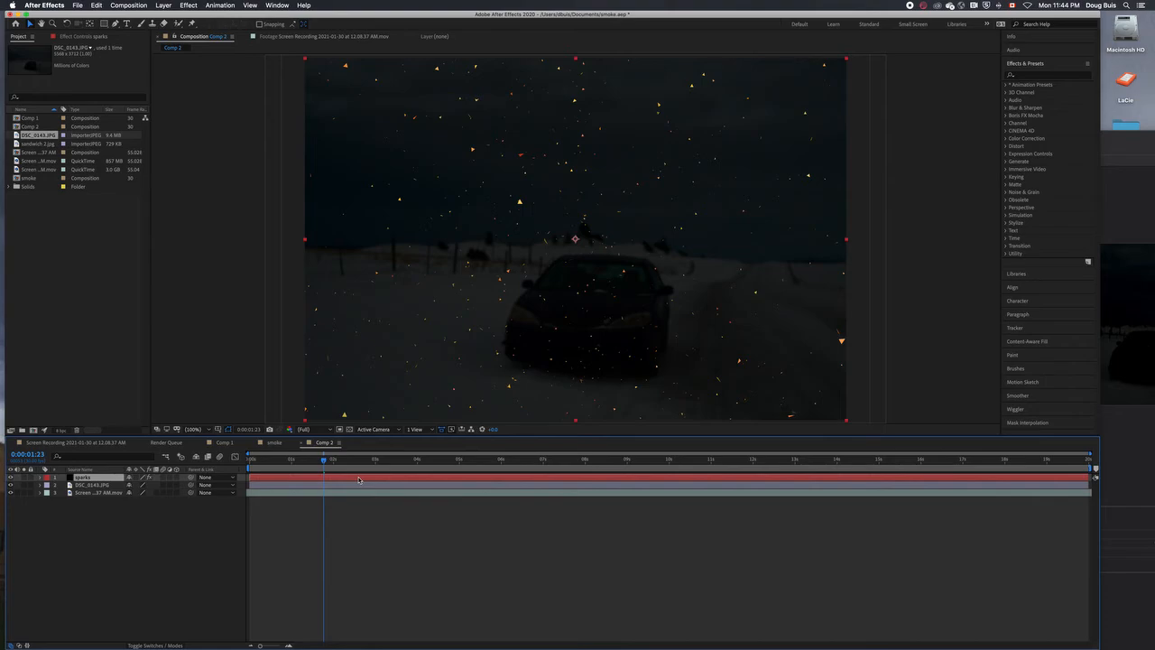
key(super+d)
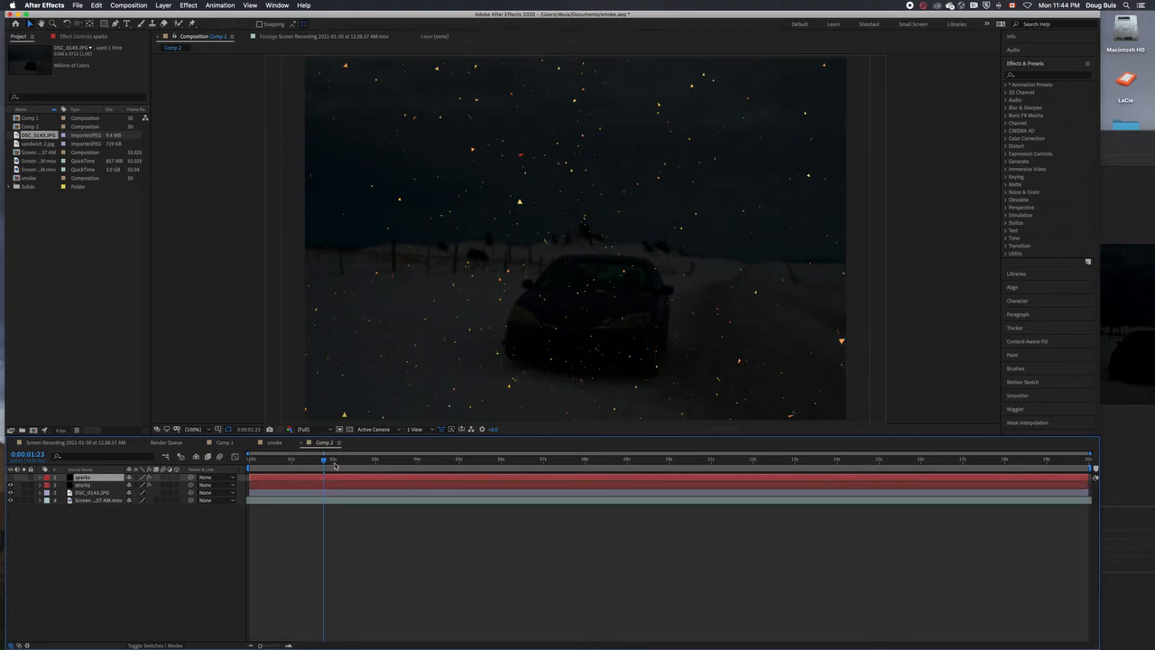
drag(325, 462, 260, 479)
Set the lower sparks layer's CC Particle World Birth Color and Death Color to white.
click(265, 487)
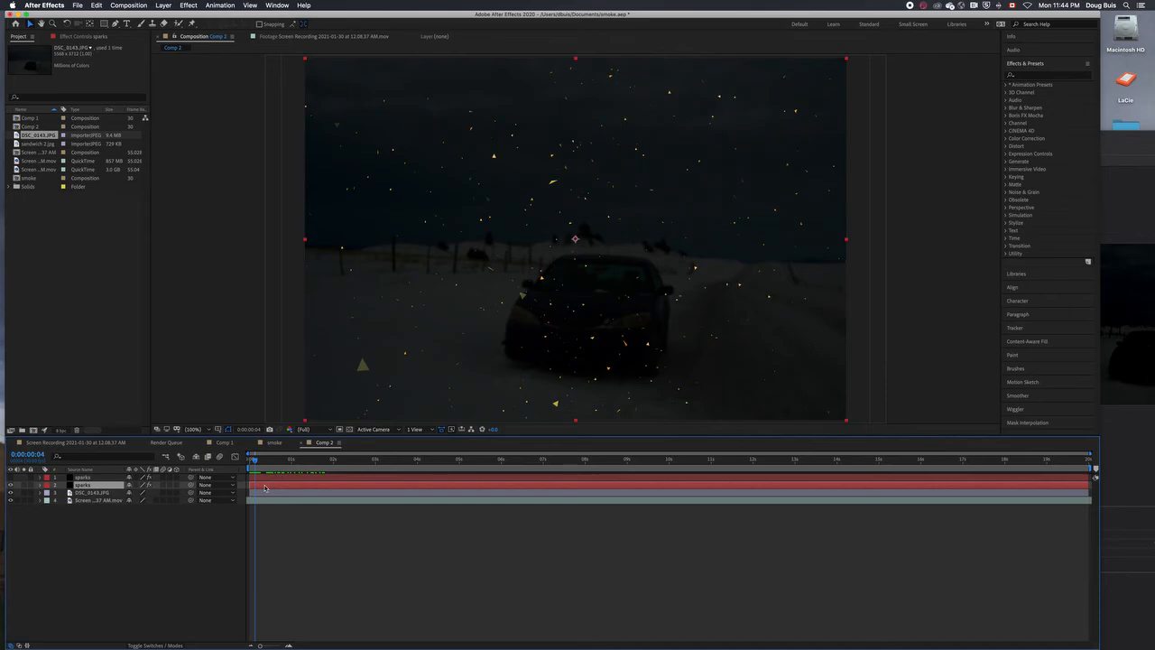
click(79, 36)
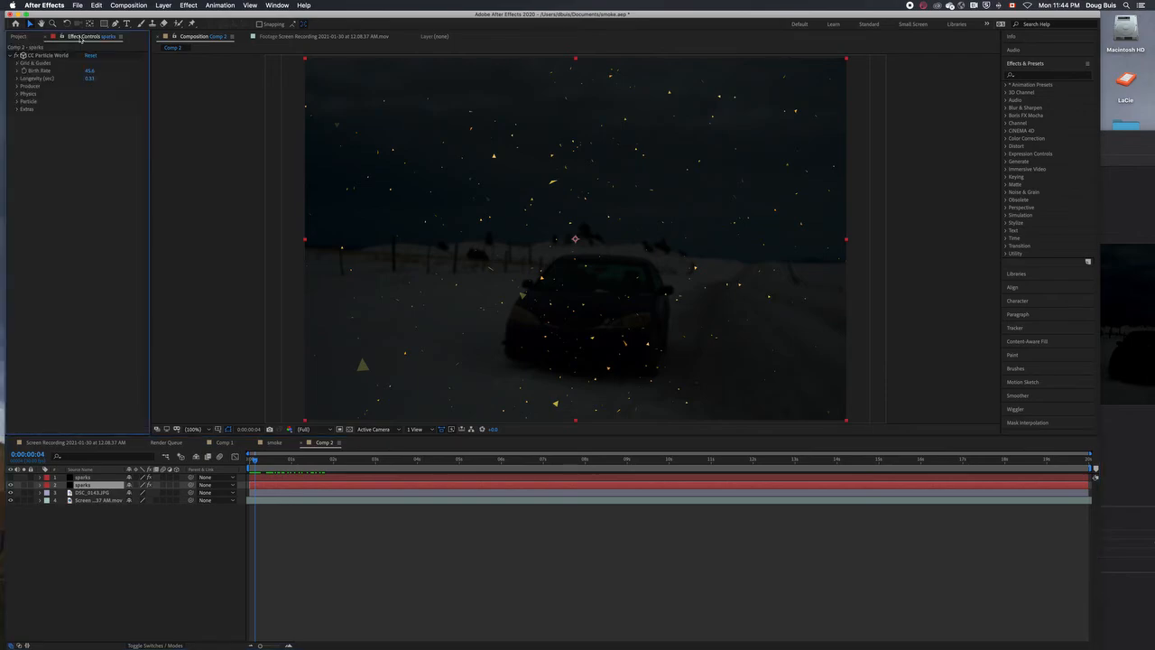
click(15, 63)
click(17, 155)
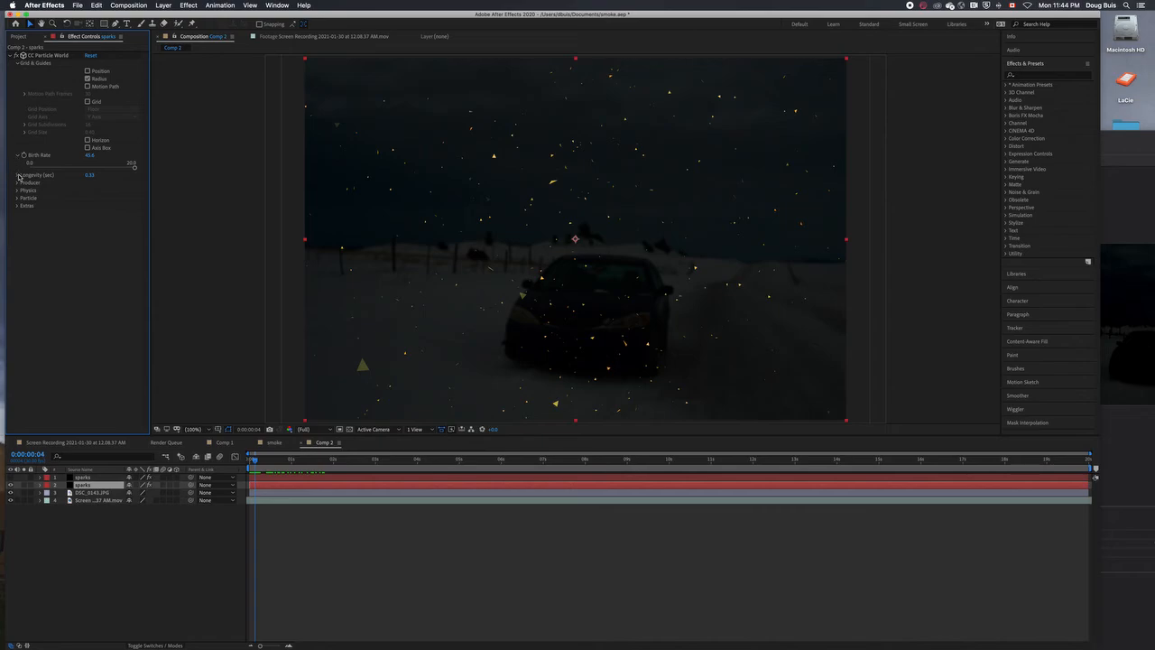
click(16, 198)
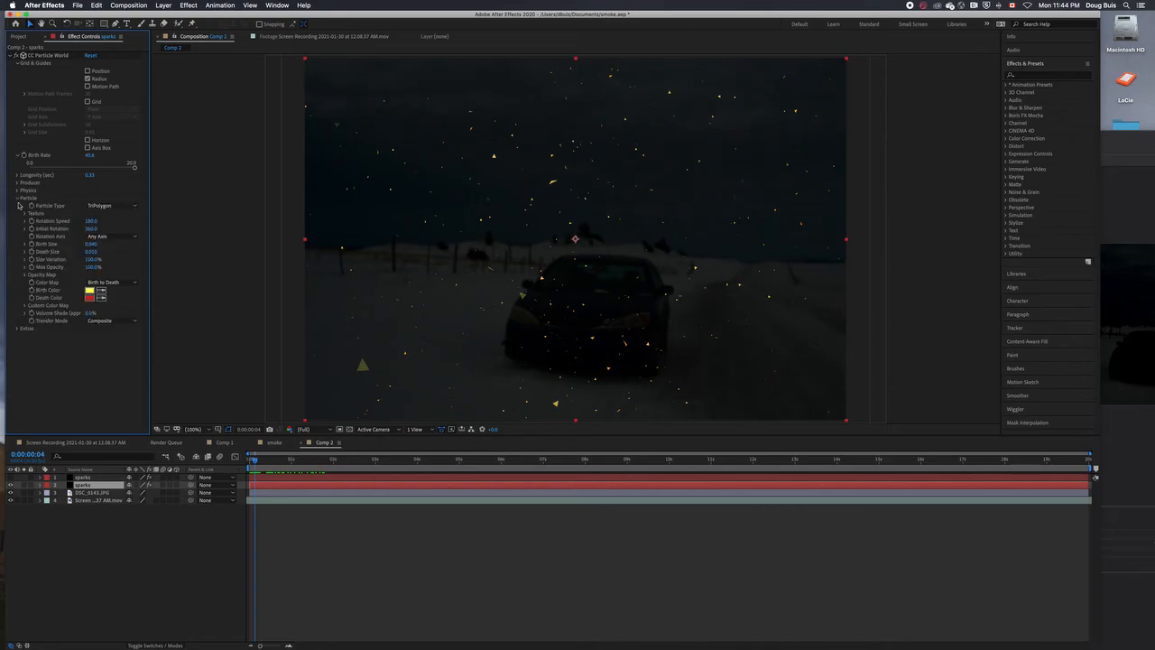
click(90, 290)
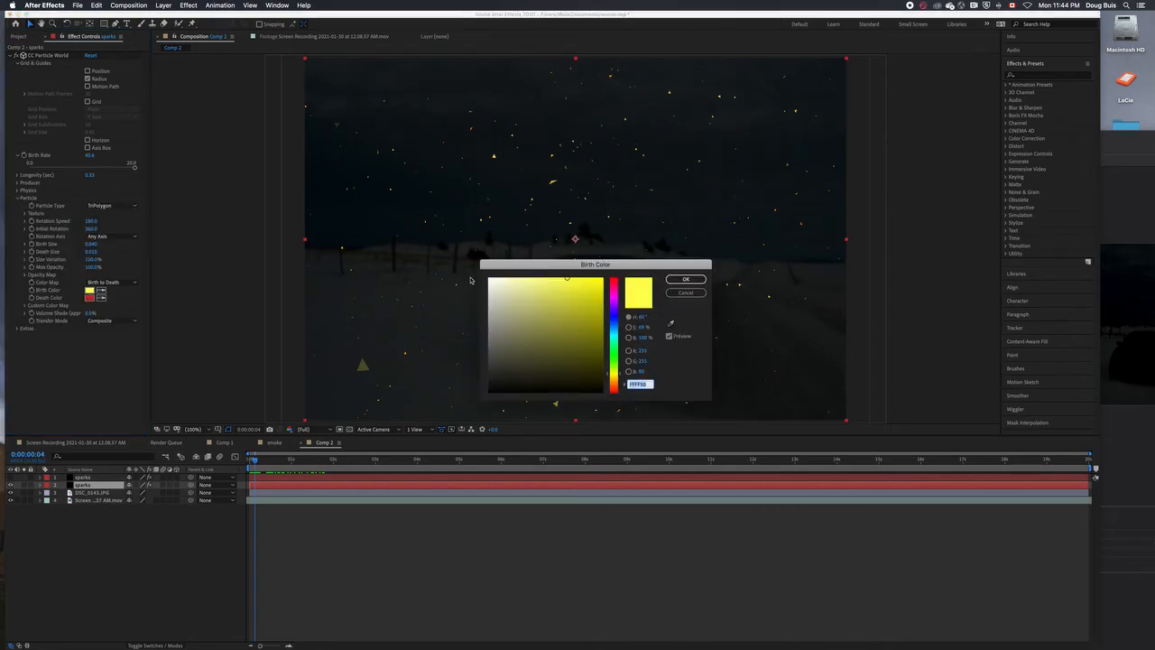
click(489, 278)
click(686, 279)
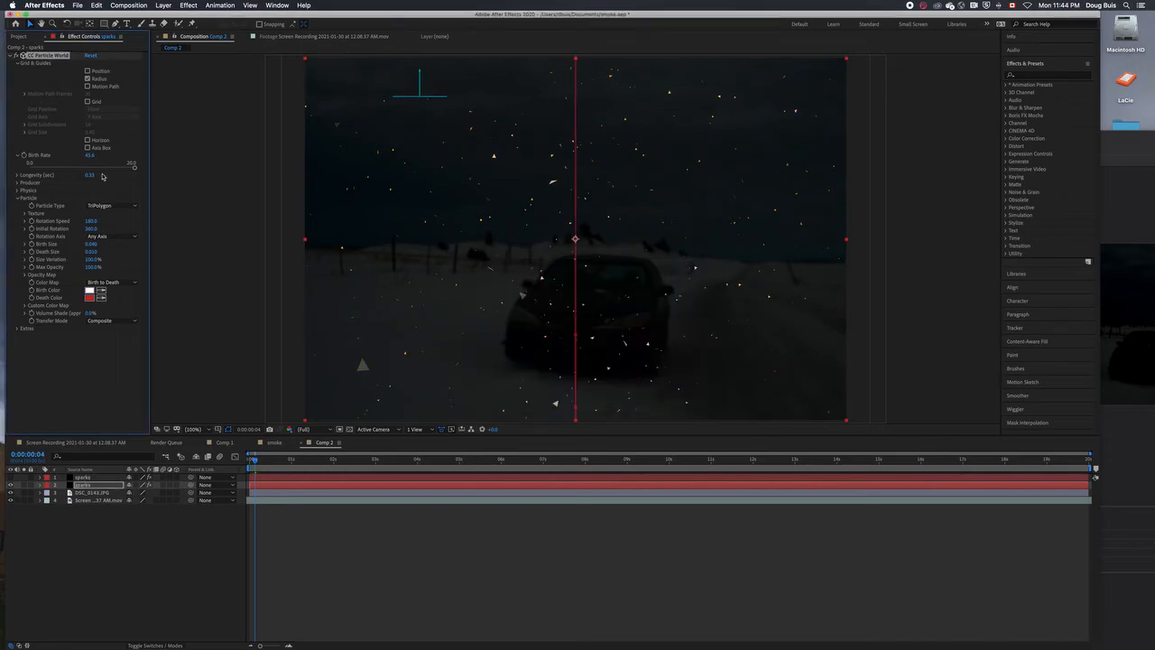
click(89, 297)
click(490, 279)
click(686, 279)
Set the lower sparks layer's Particle Type to Shaded Sphere and preview it over the car photo.
click(136, 208)
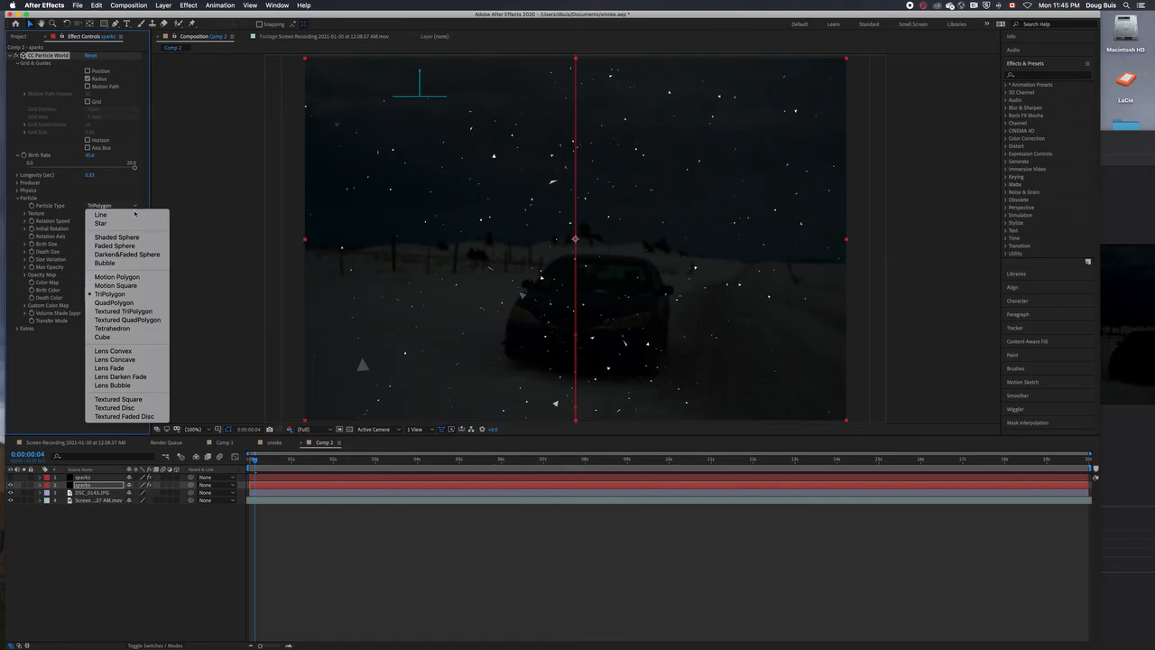
click(132, 237)
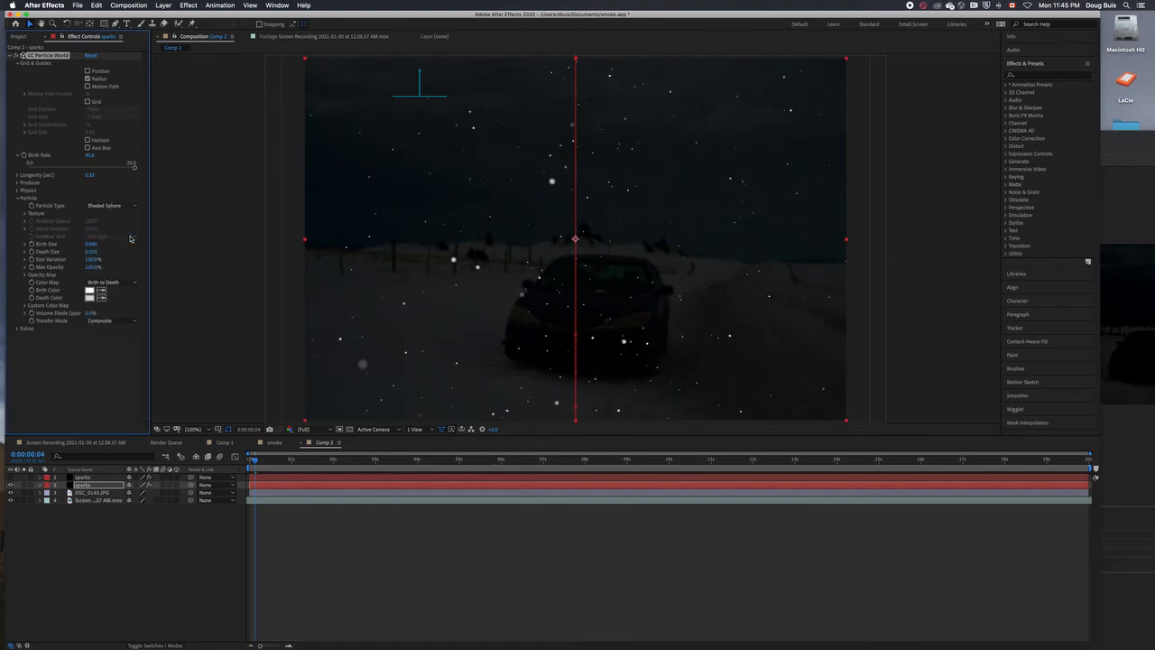
key(space)
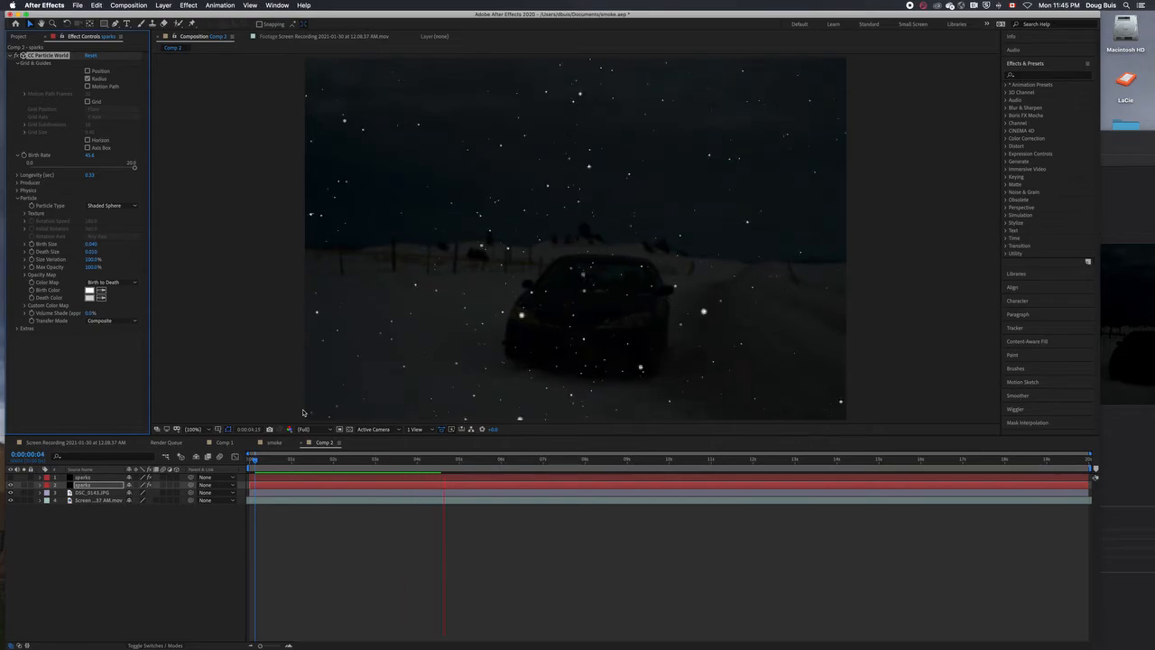
key(space)
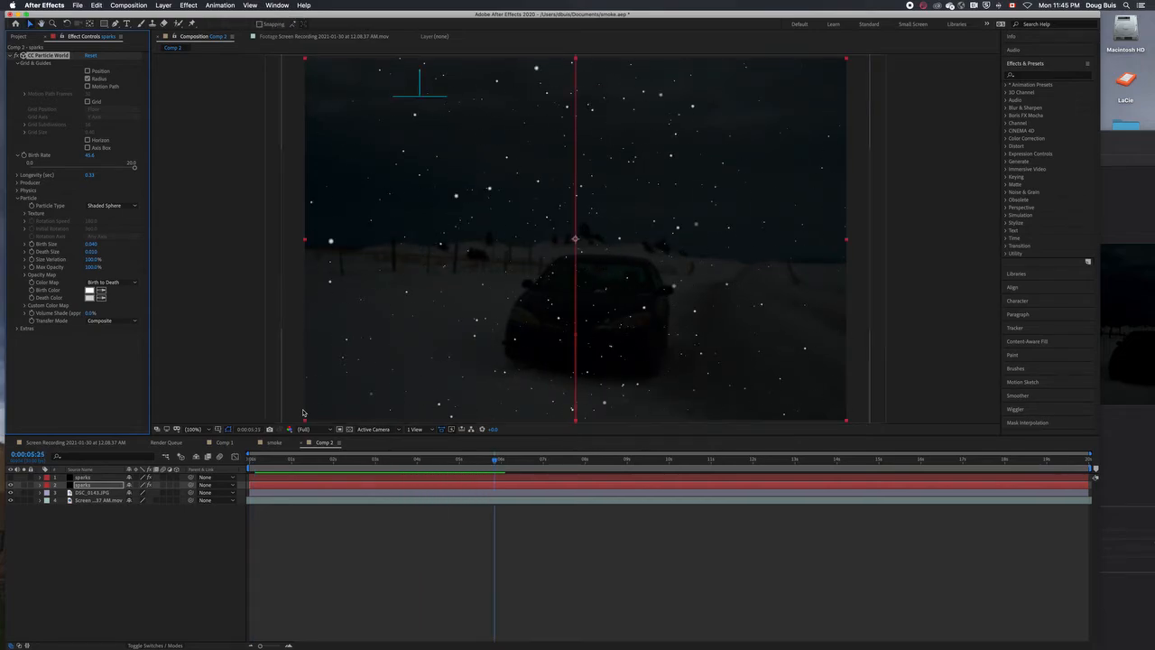
Return to about 0:00:00:05 and set the white particles' Birth Size to 0.070.
click(257, 458)
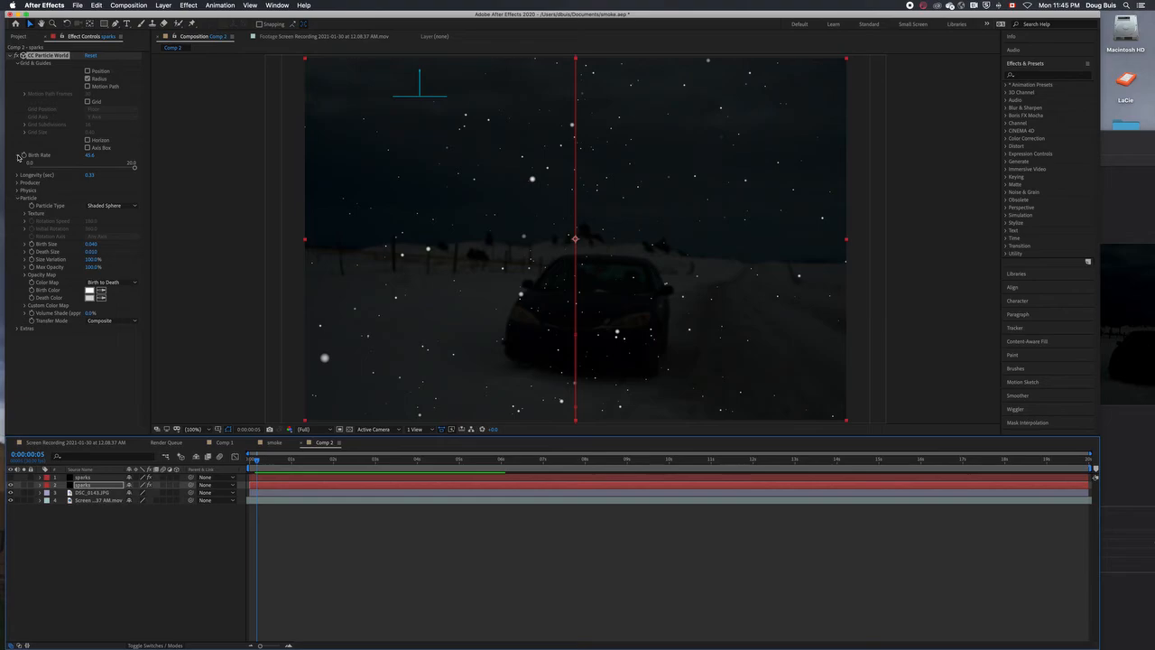
click(18, 155)
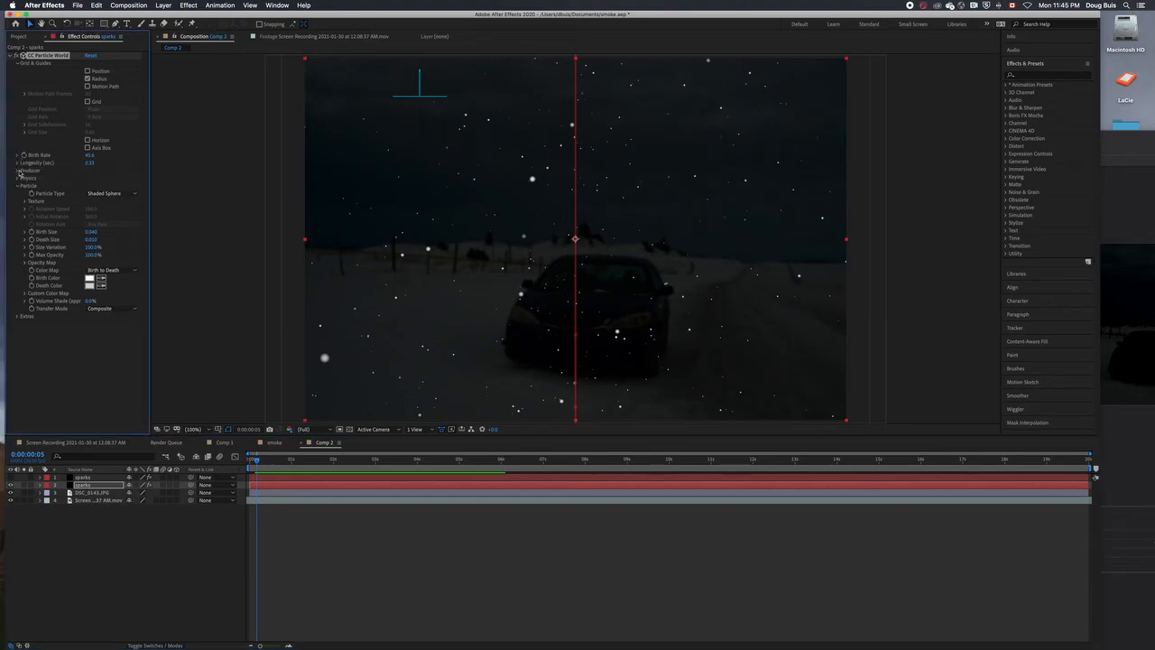
click(18, 172)
click(18, 172)
click(17, 55)
click(17, 55)
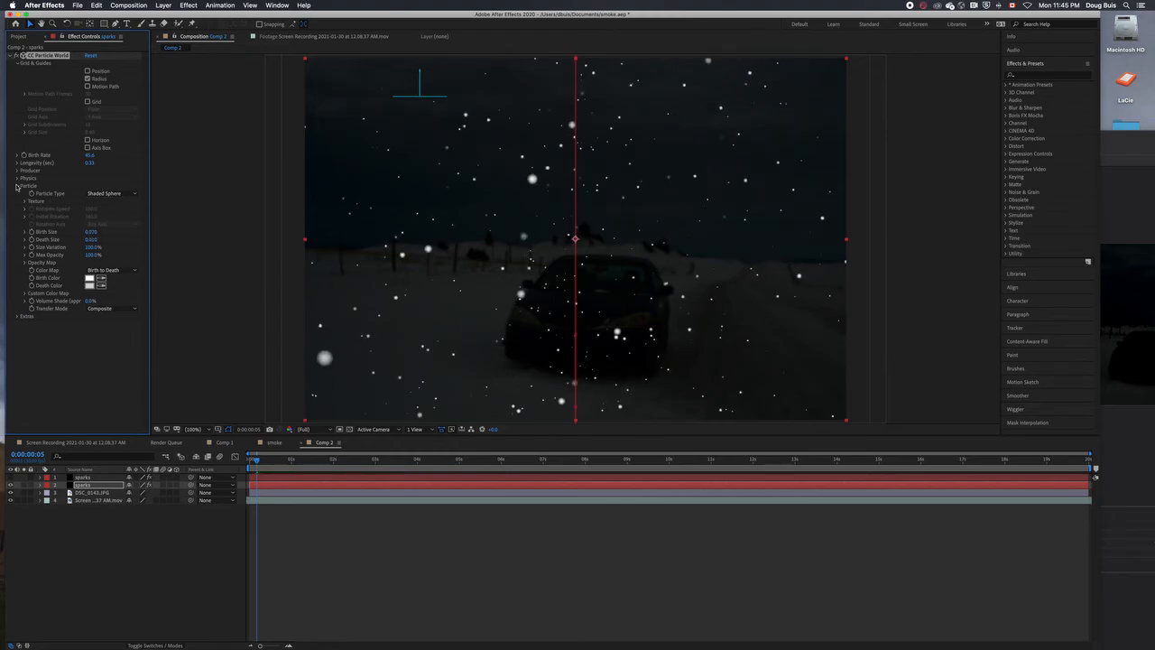
click(17, 186)
Set the Producer radius to X 0.300, Y 0.325 and Z 0.000, and move the emitter into the sky above the car.
click(18, 171)
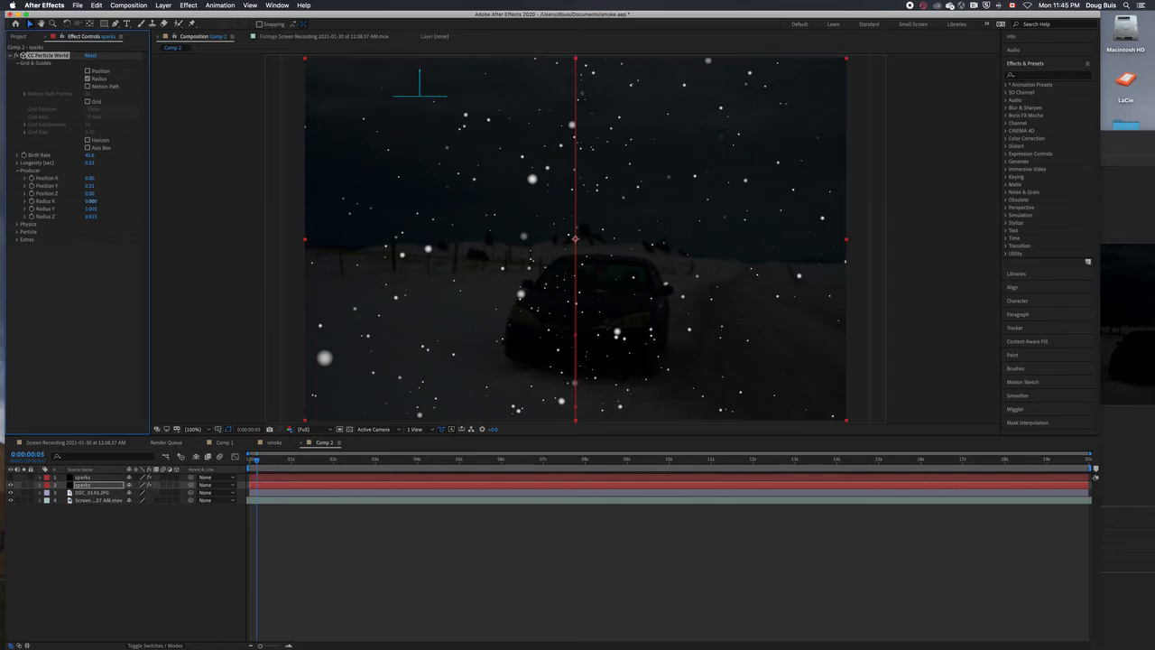
drag(86, 200, 115, 202)
mouse_move(92, 209)
mouse_down()
mouse_move(41, 208)
mouse_move(77, 217)
mouse_up()
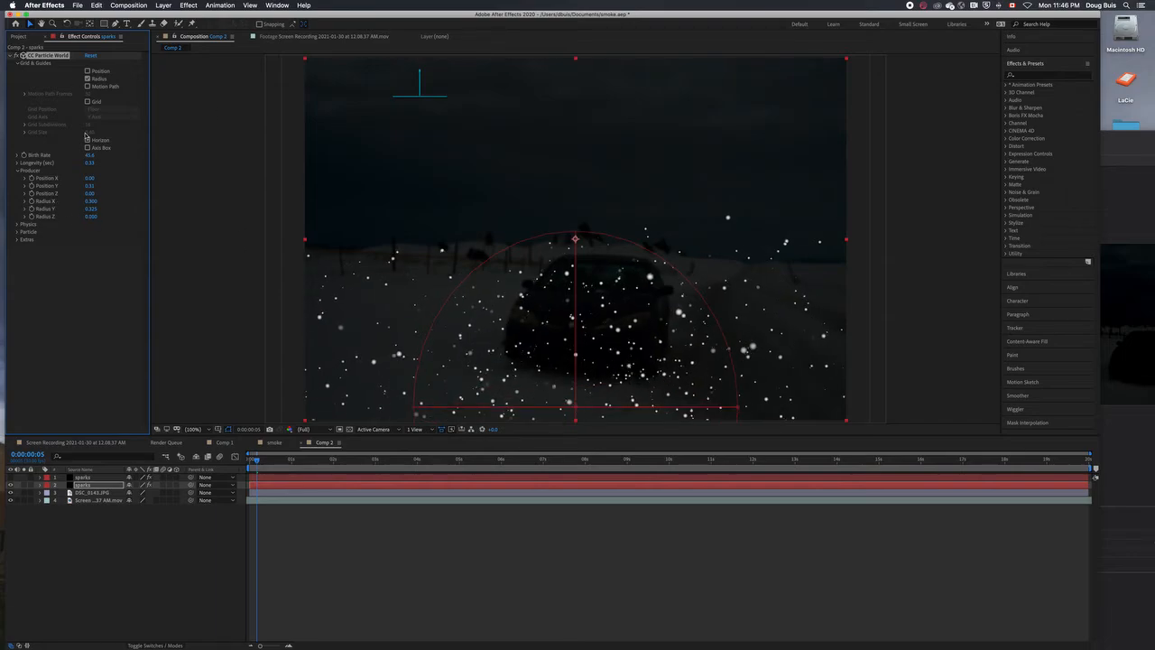
drag(92, 179, 56, 185)
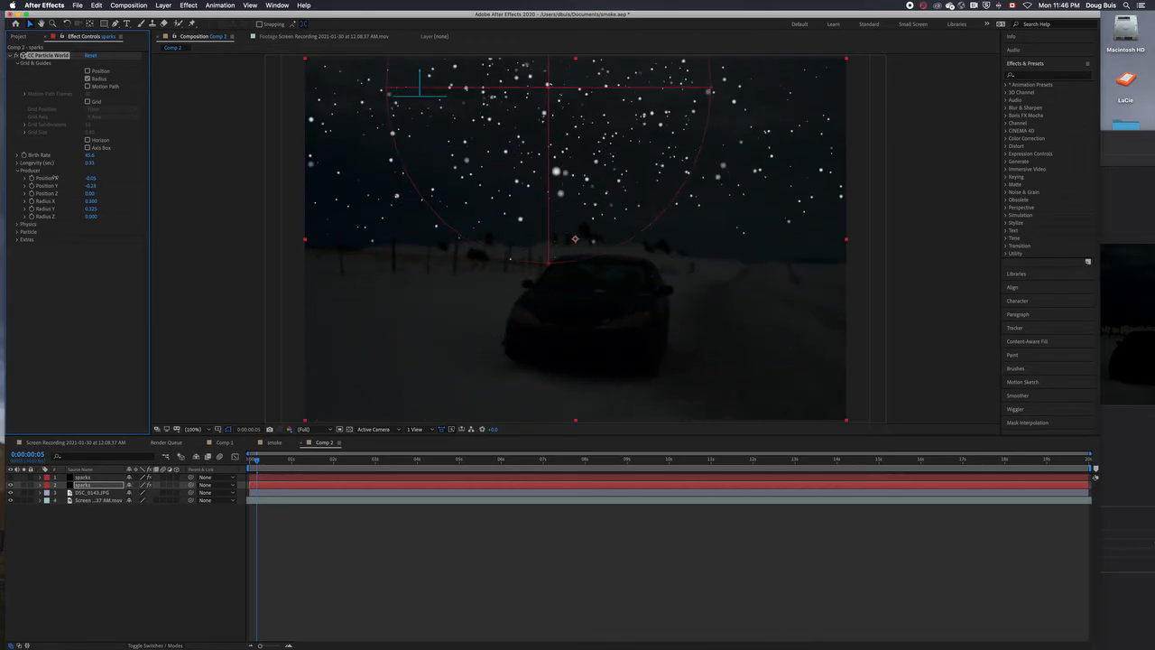
Set the white particles' Gravity to 2.500 in their physics settings and preview the fall.
click(17, 169)
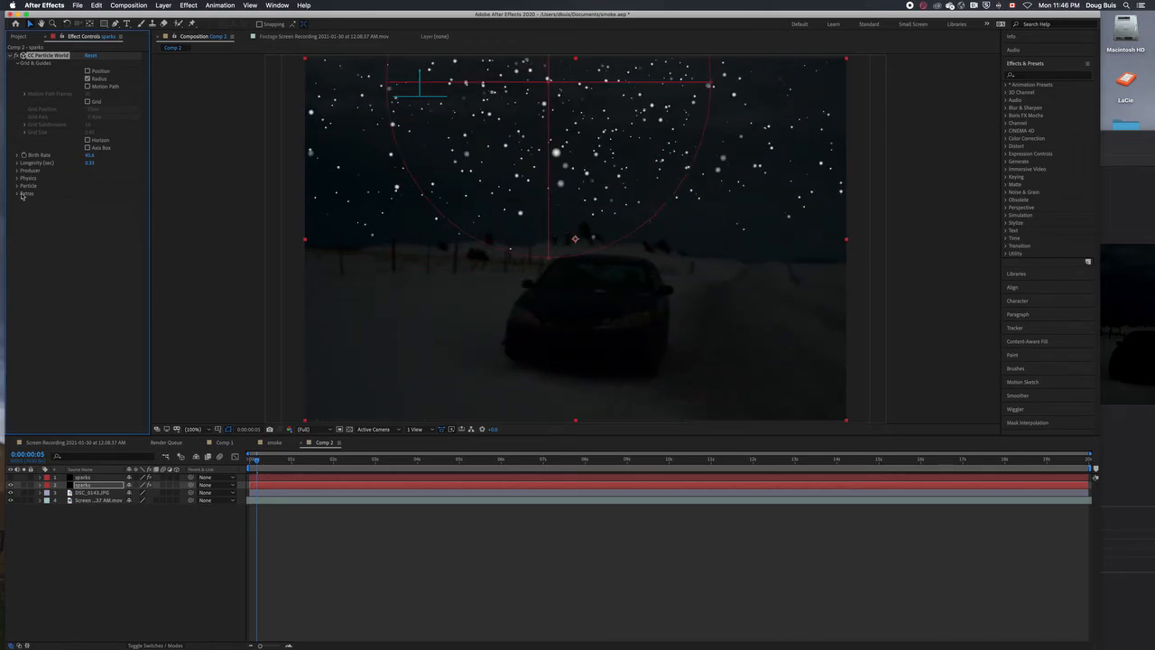
click(17, 178)
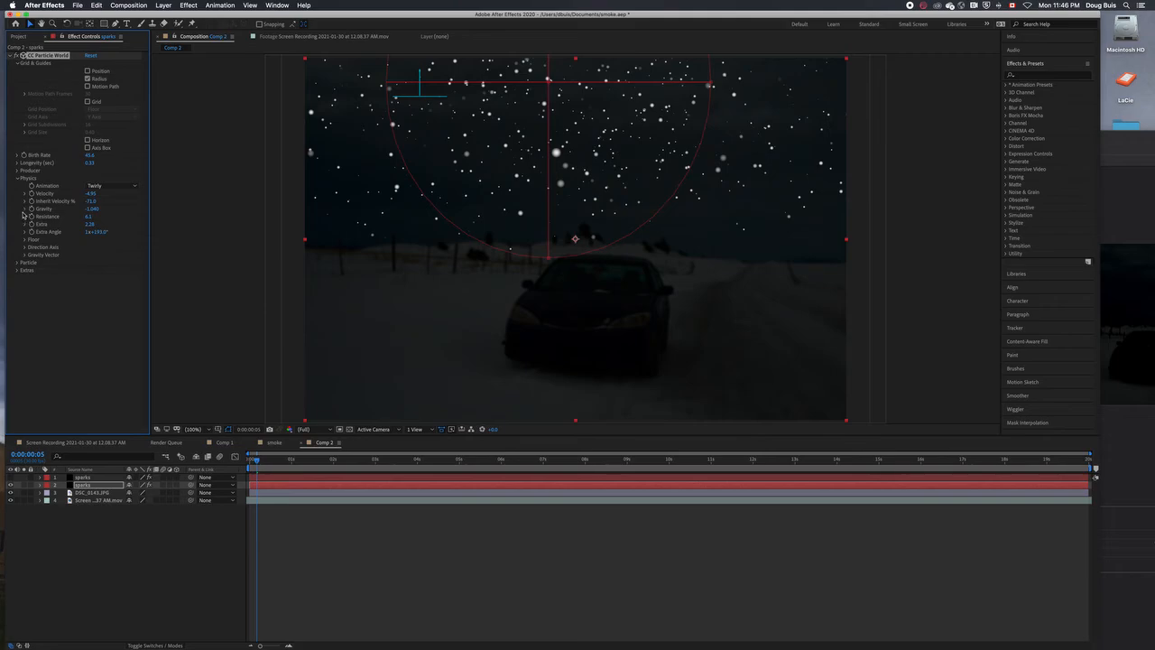
click(24, 208)
drag(91, 209, 265, 214)
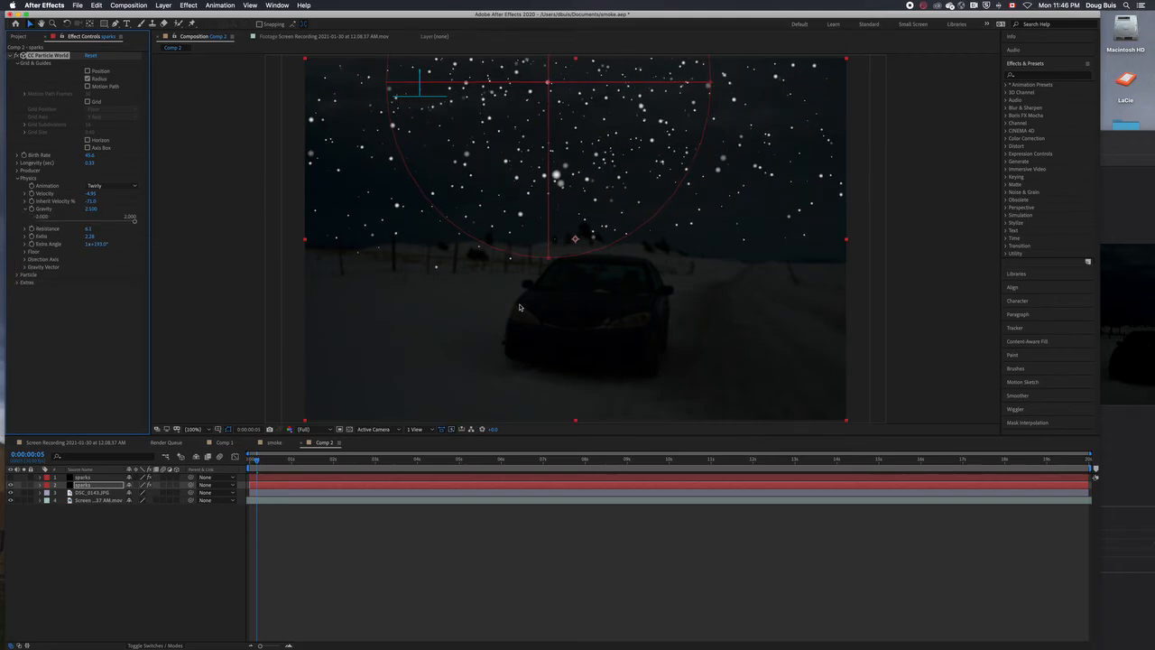
key(space)
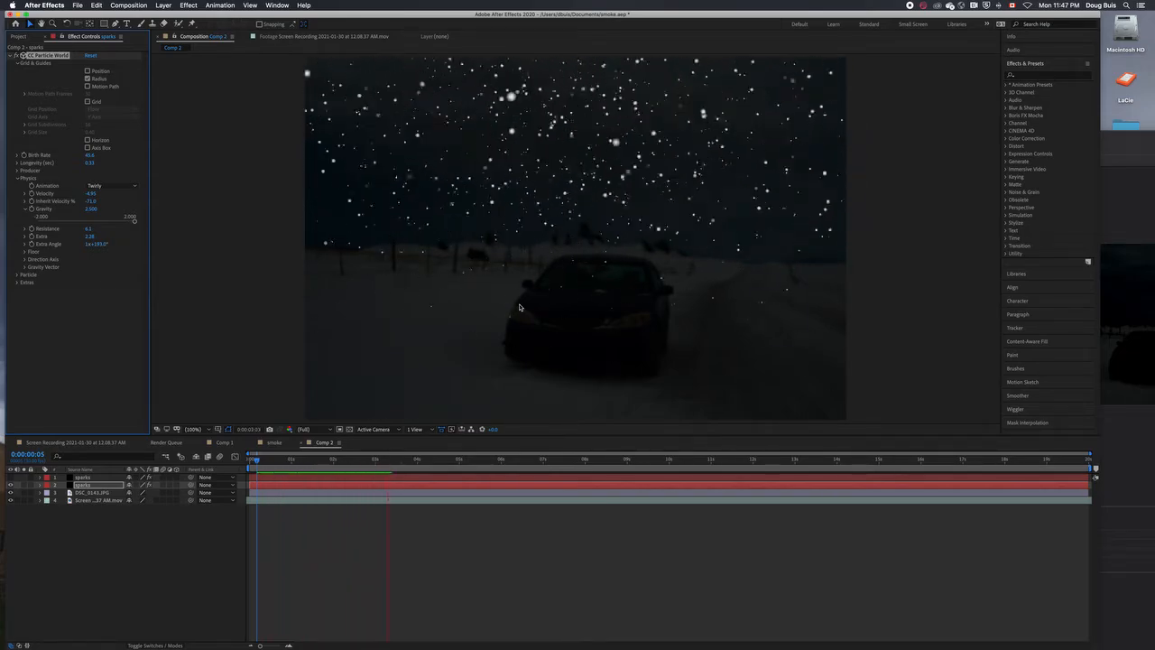
key(space)
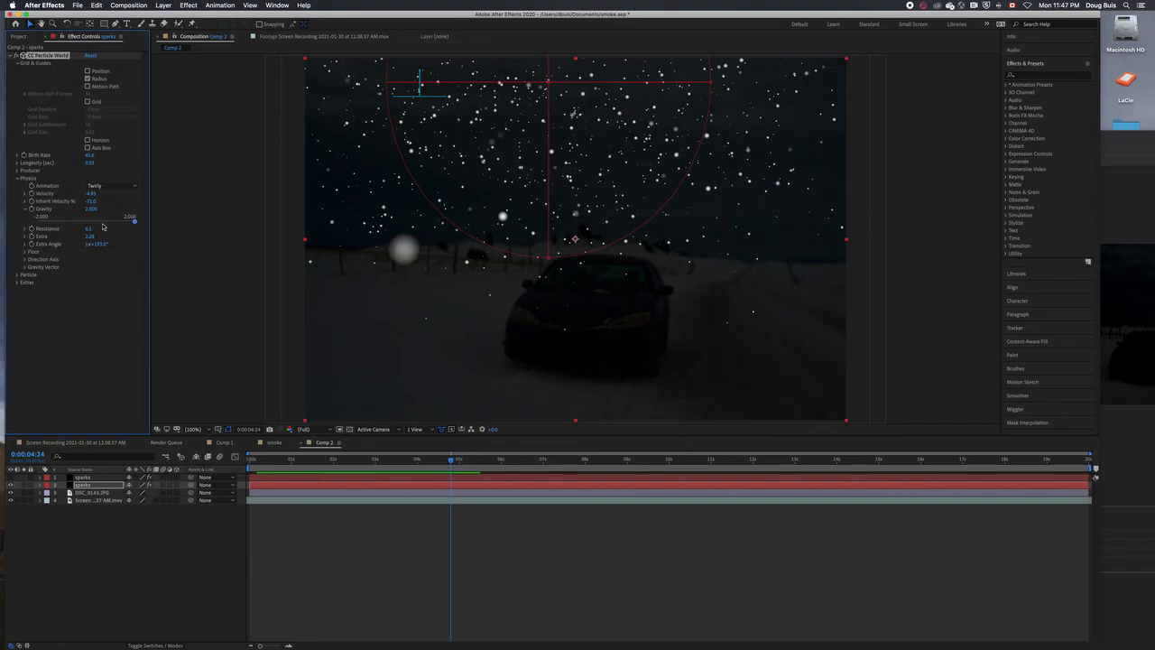
Raise the particles' Gravity to about 4.7, reduce Birth Rate to 28.8, lengthen Longevity slightly, and preview.
drag(91, 209, 196, 223)
drag(90, 163, 13, 152)
key(space)
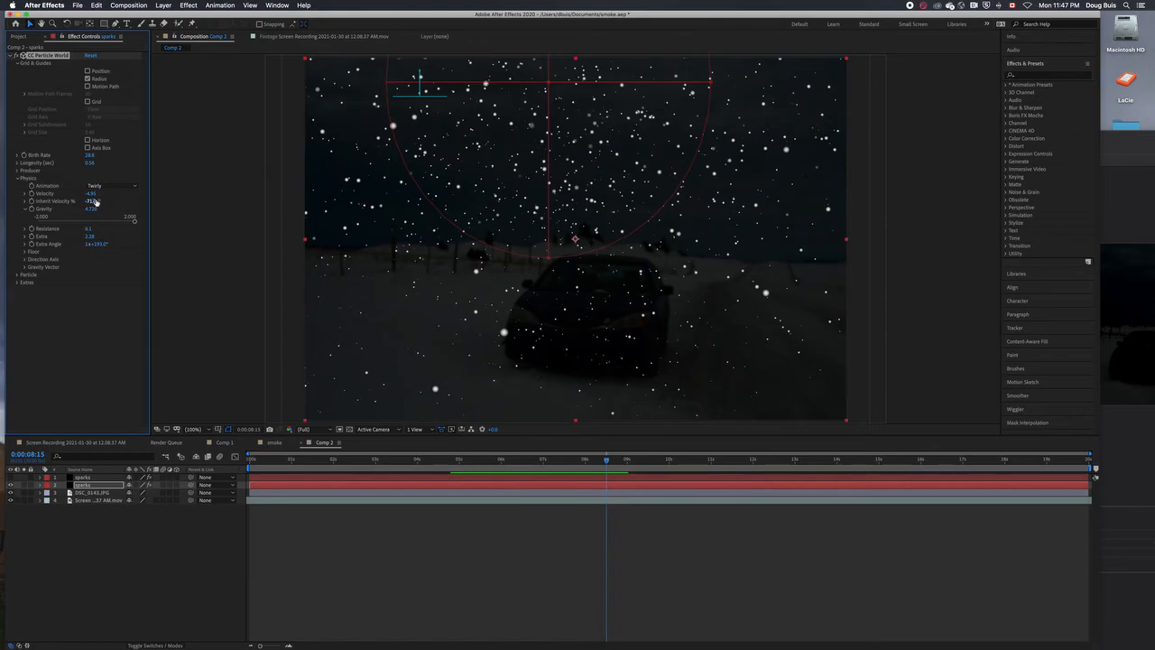
key(space)
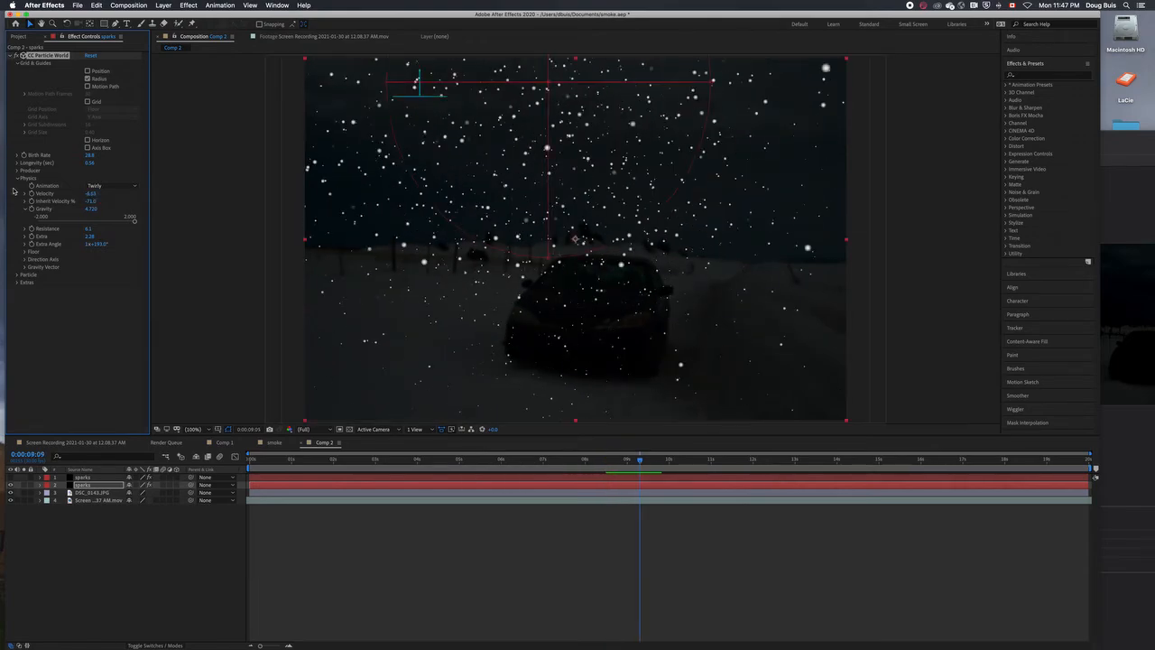
Set the particles' Velocity to about -0.58, Inherit Velocity to -29.0 and Resistance to 10.5, then preview the snowfall.
mouse_move(90, 193)
mouse_down()
mouse_move(139, 199)
mouse_move(94, 193)
mouse_up()
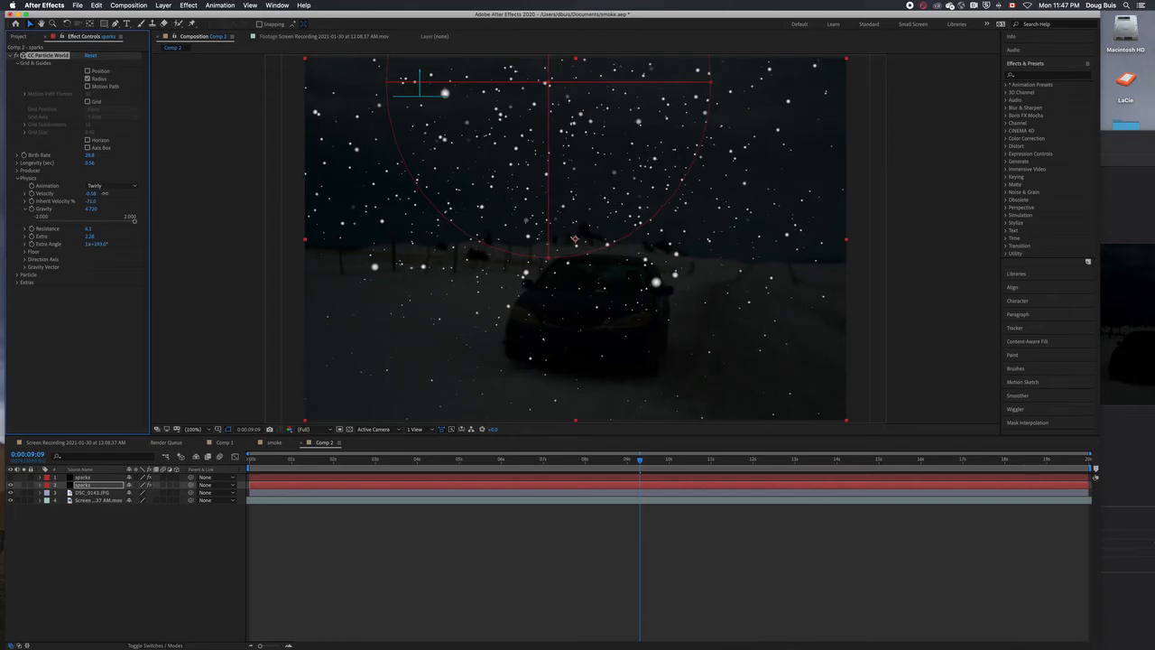
key(space)
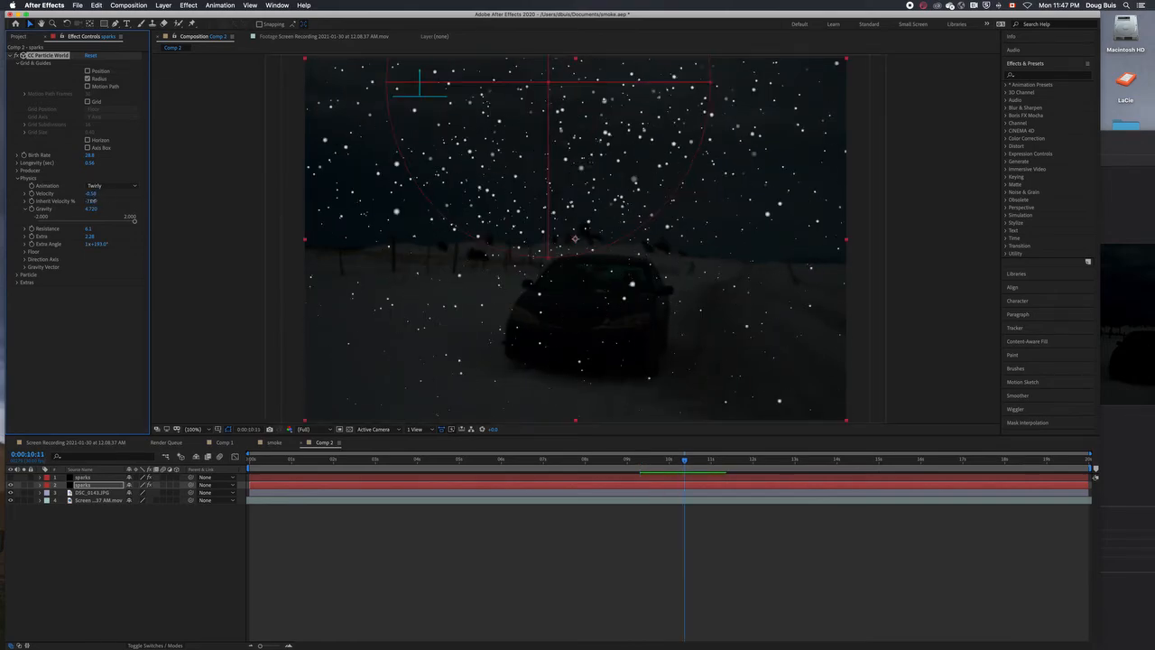
drag(87, 228, 102, 228)
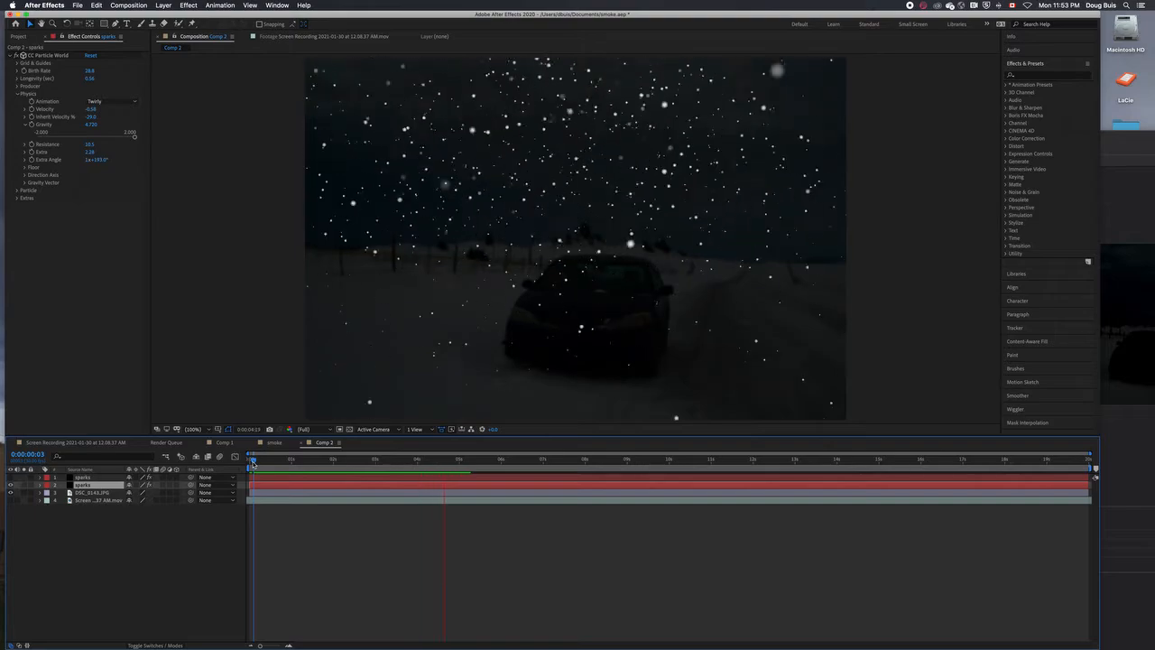
key(space)
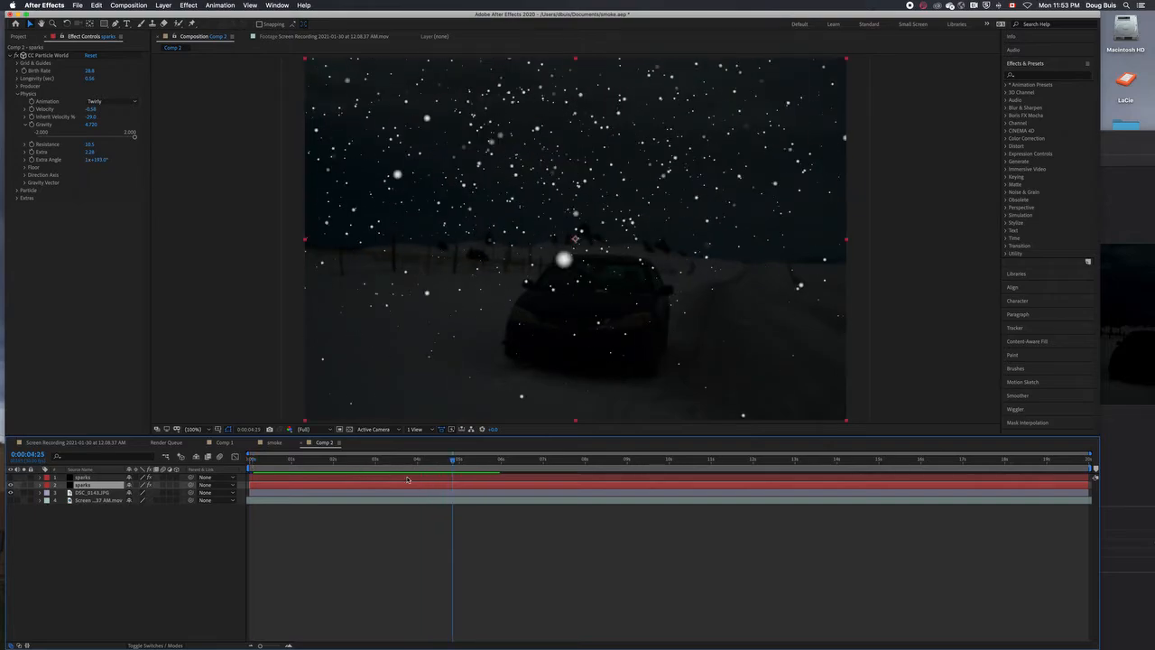
Return to 0:00:00:14 and raise the particles' Resistance to 50.0, previewing the slower snowfall along the way.
drag(450, 462, 269, 463)
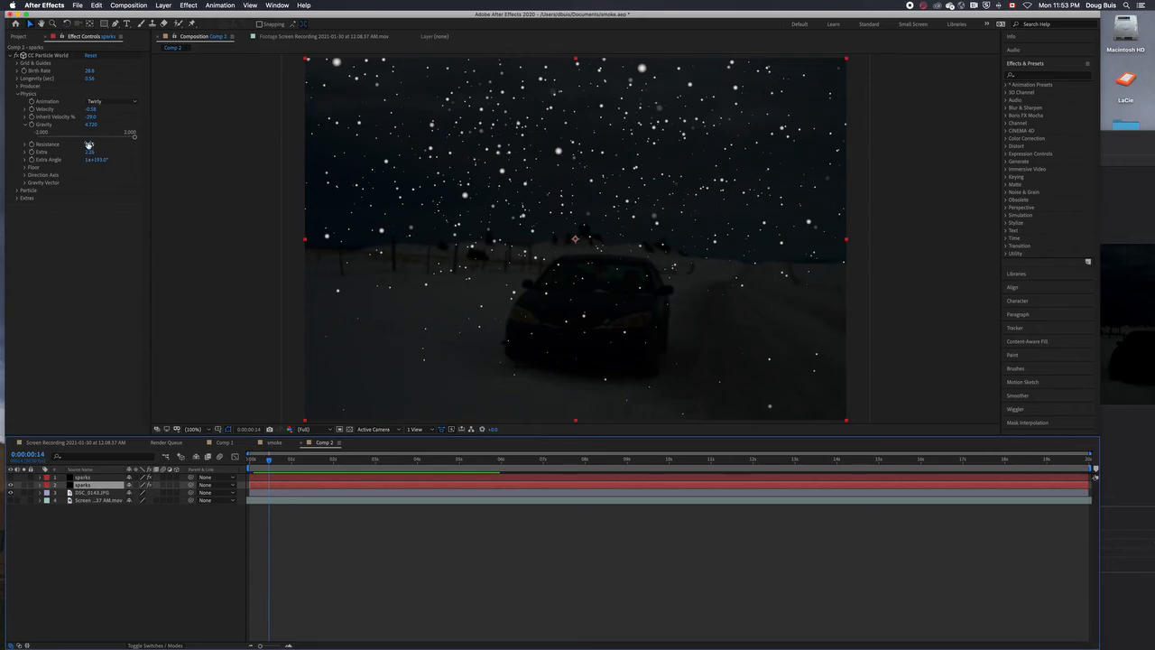
drag(92, 150, 265, 150)
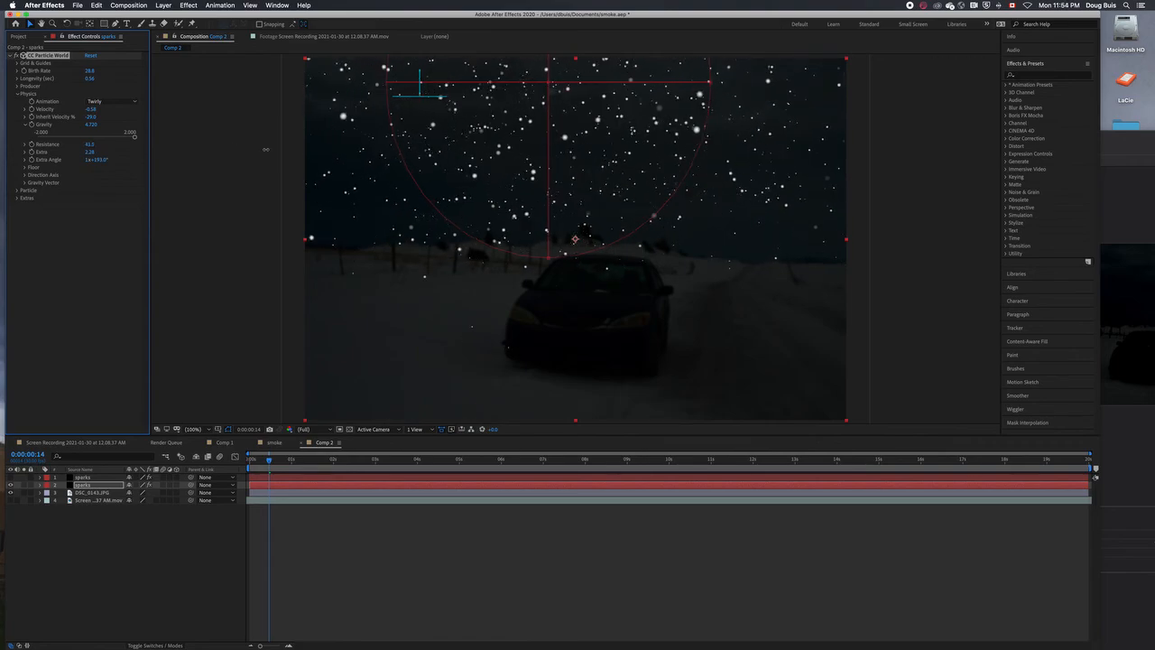
key(space)
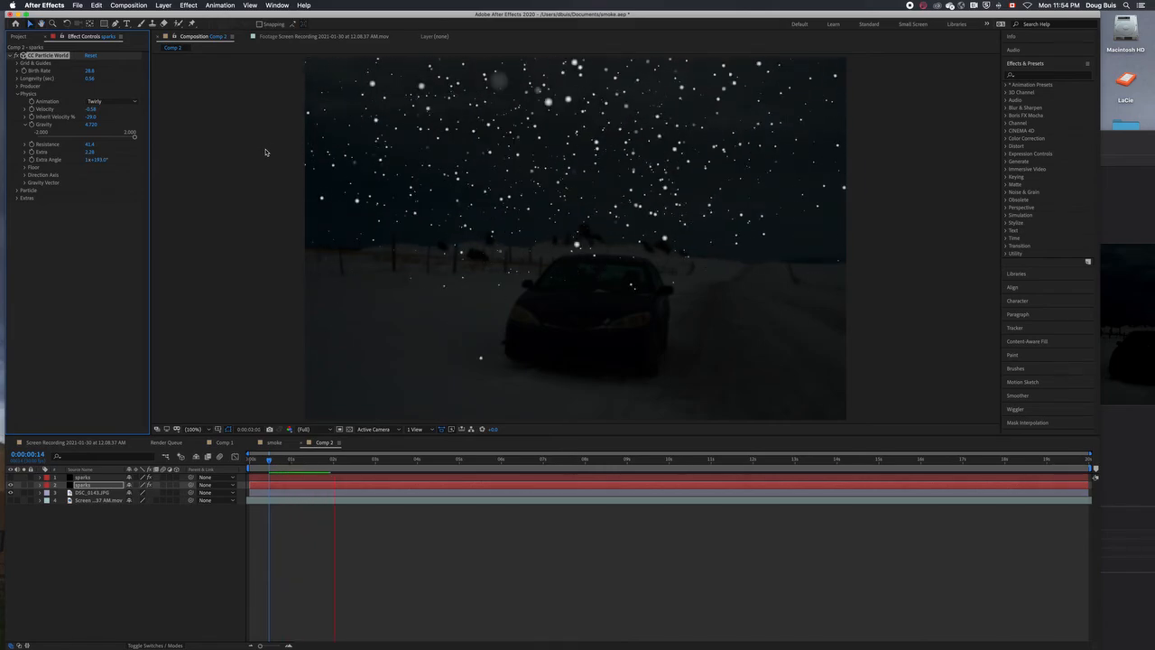
key(space)
drag(91, 145, 163, 147)
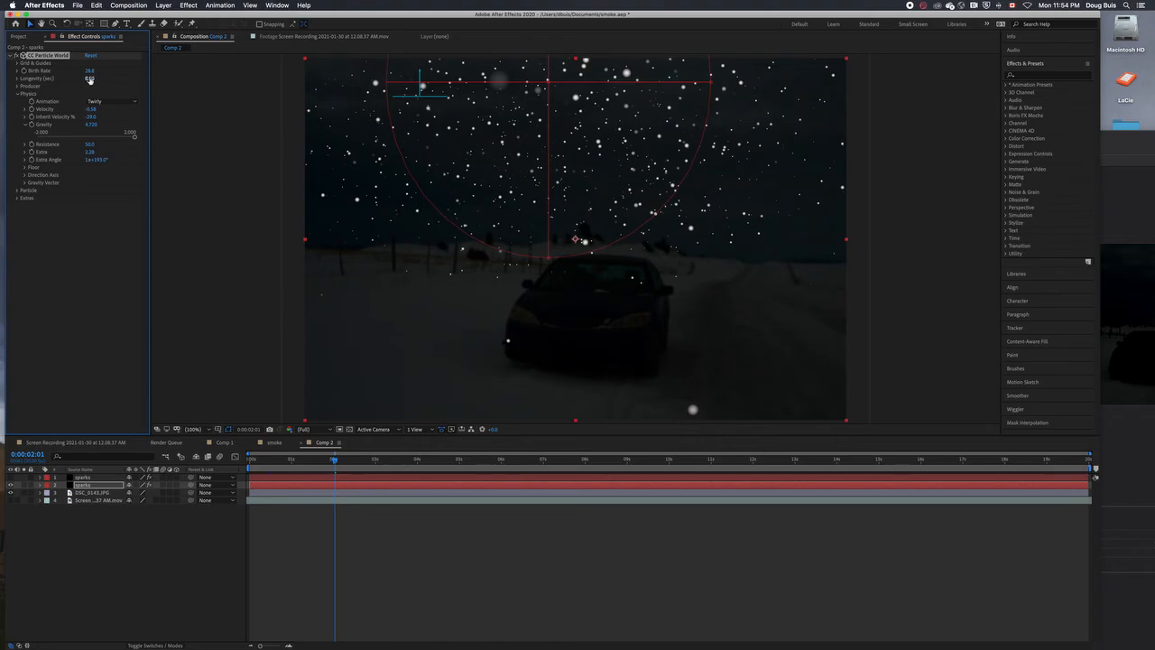
Set the snow particles' Longevity to 2.32 and Birth Rate to 19.9, then preview the denser snowfall.
drag(92, 79, 222, 96)
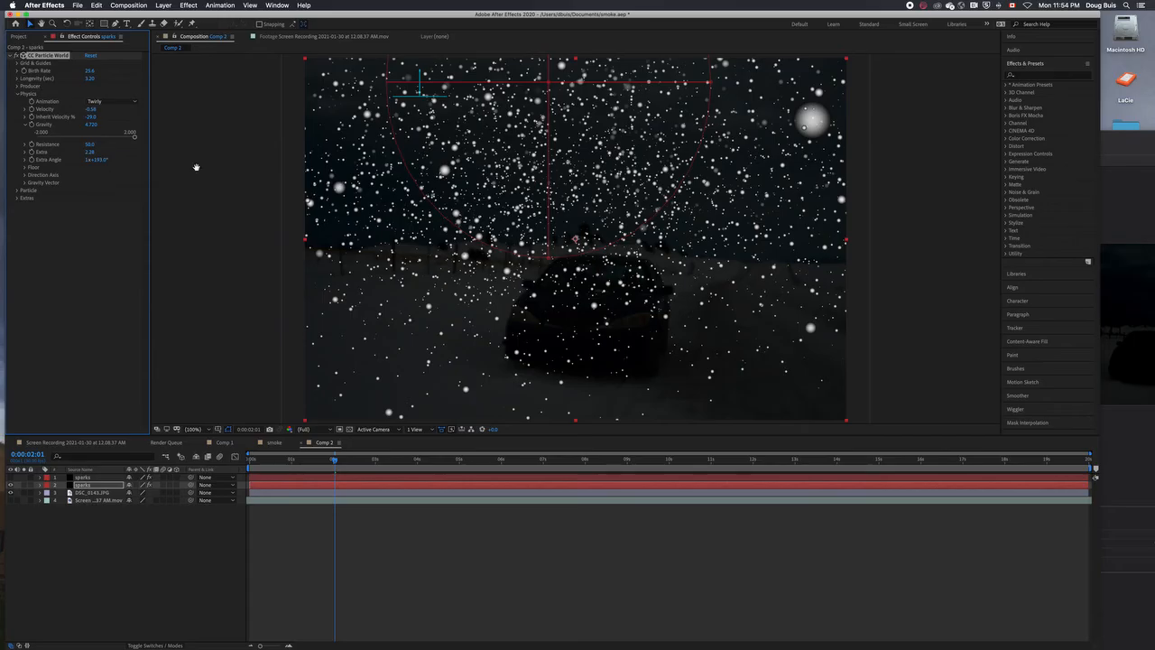
key(space)
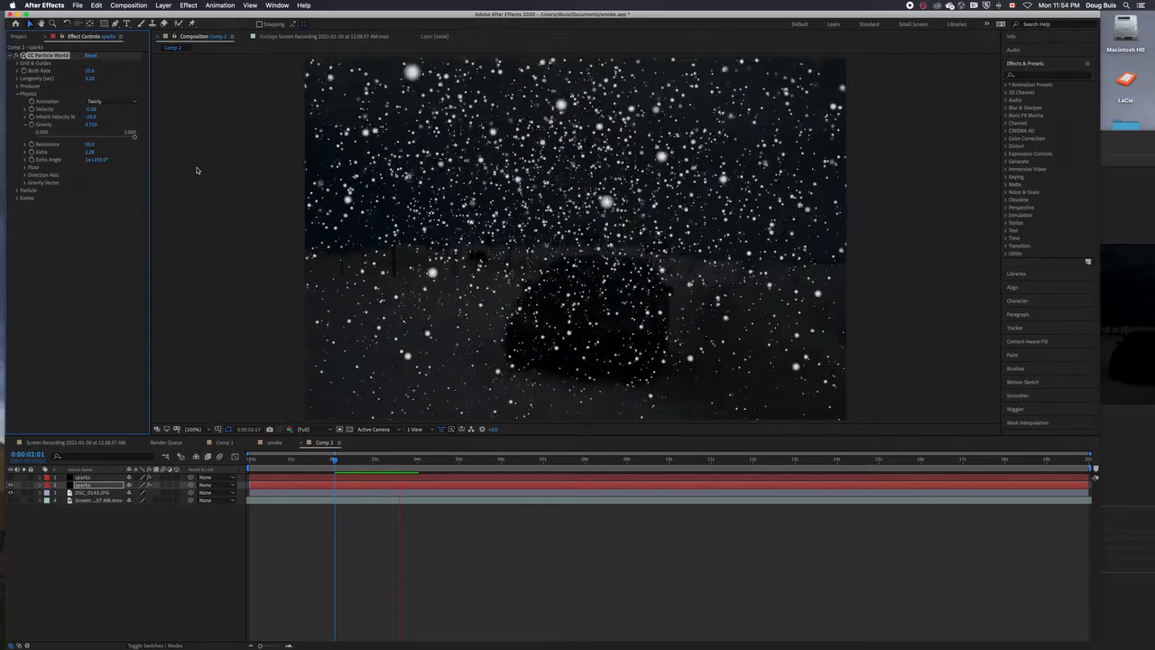
drag(90, 79, 66, 73)
key(space)
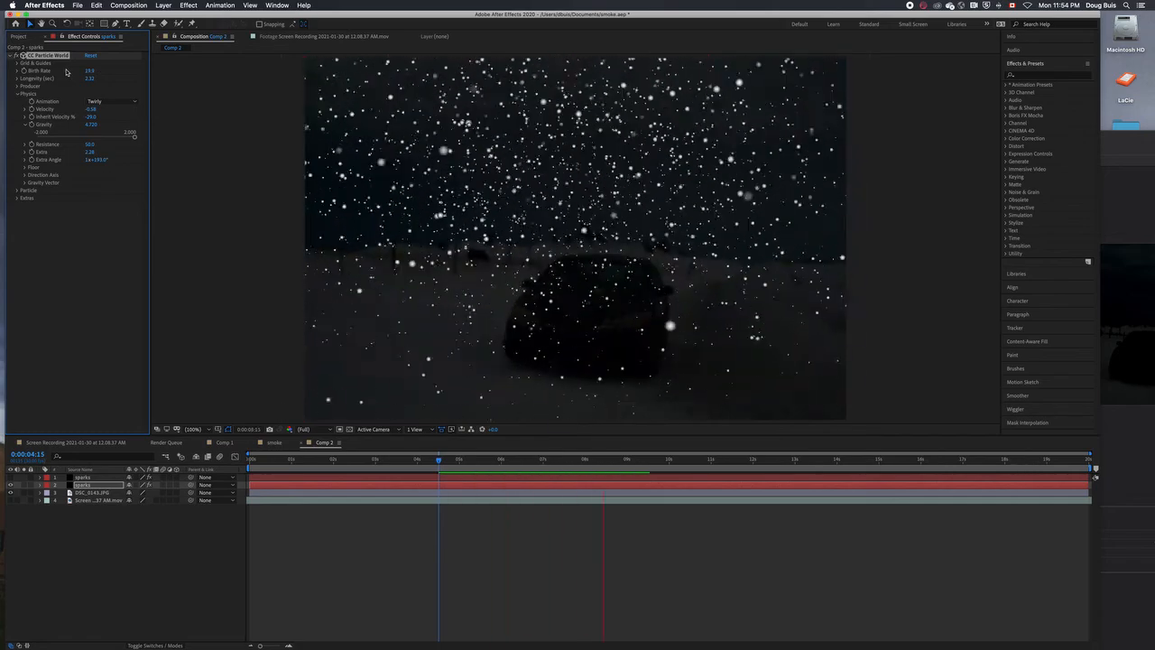
key(space)
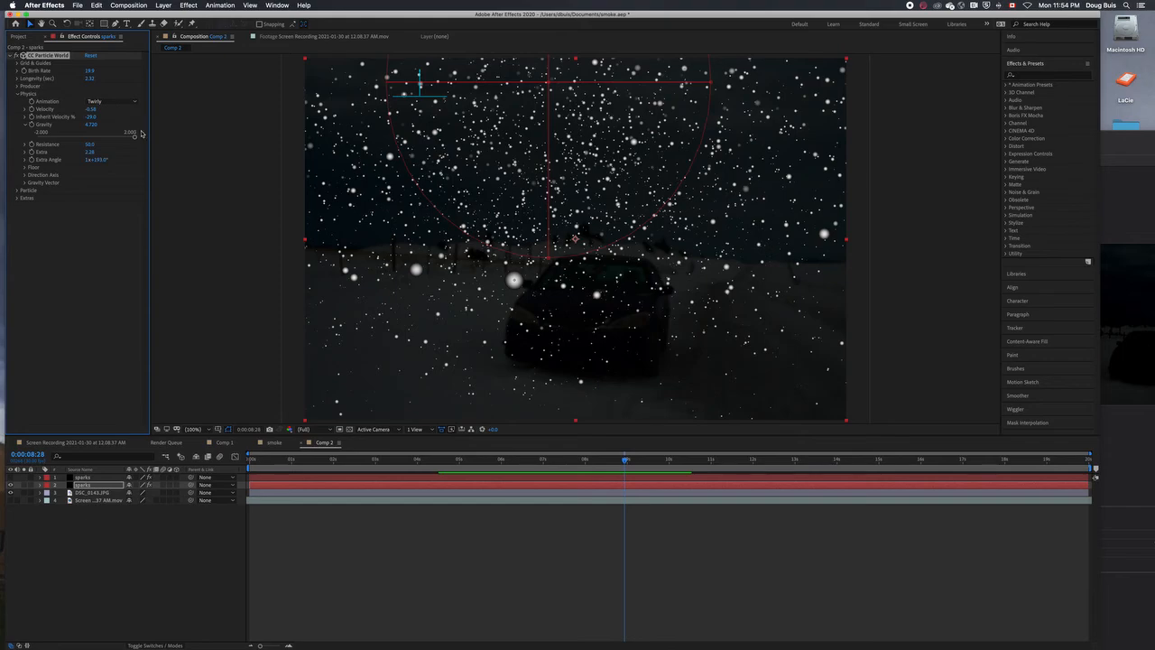
Lower the snow particles' Gravity to about 1.41, previewing the slower fall along the way.
drag(133, 136, 104, 138)
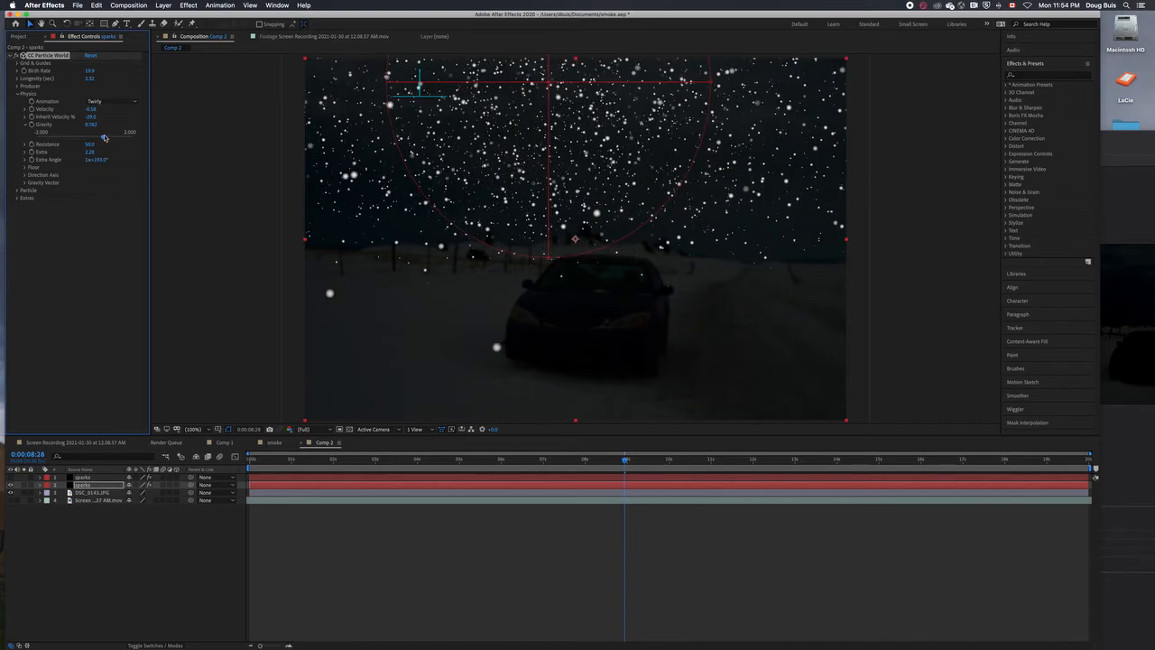
key(space)
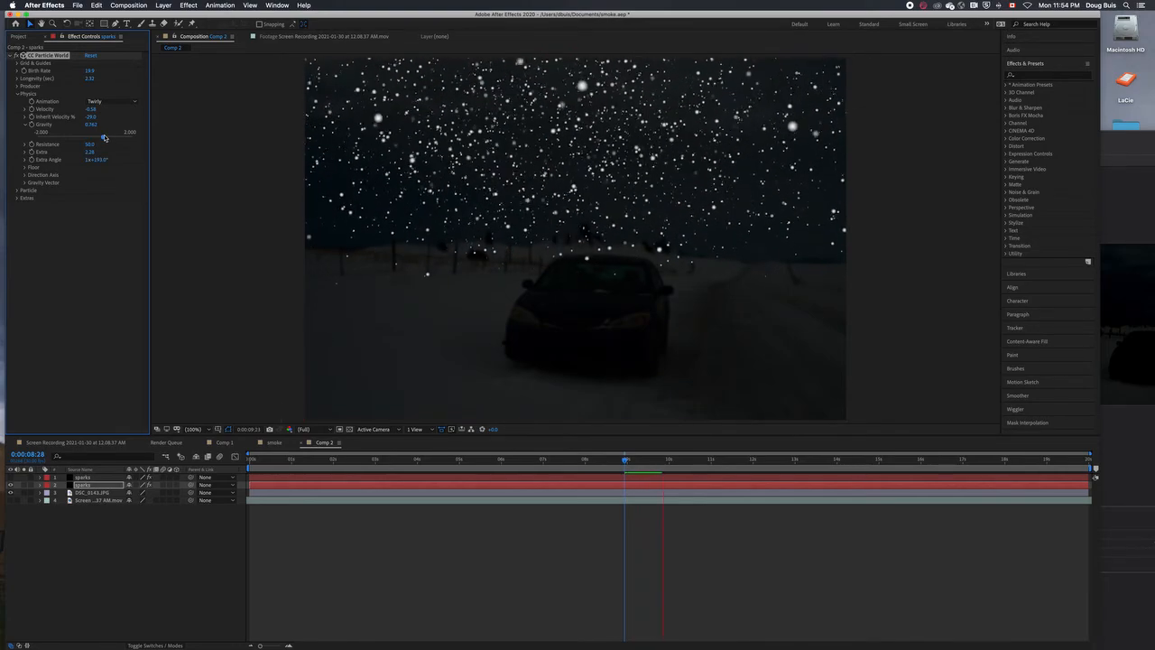
key(space)
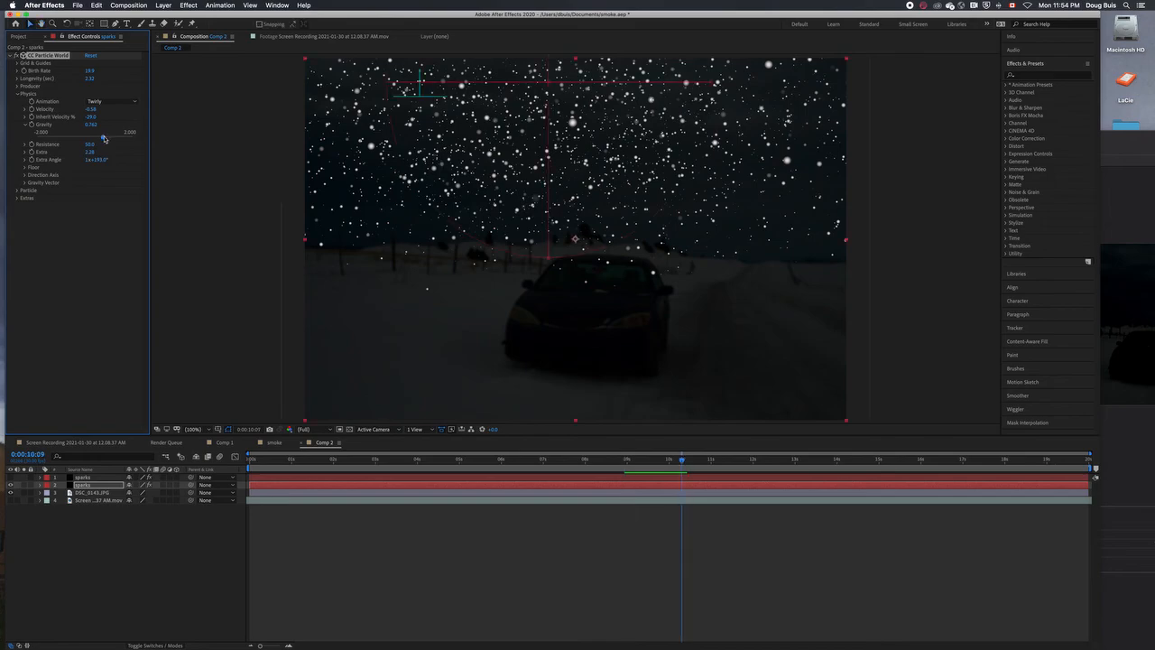
drag(104, 138, 119, 140)
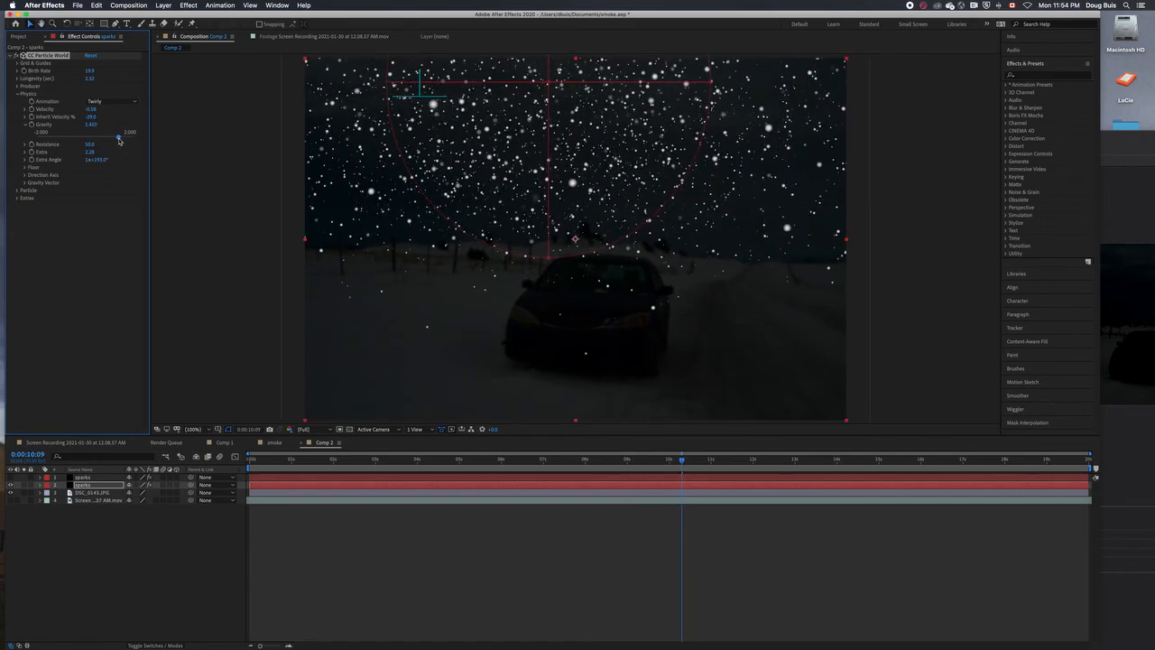
Lengthen the snow particles' Longevity and set Birth Rate to 19.0, then preview the snowfall.
drag(89, 80, 127, 82)
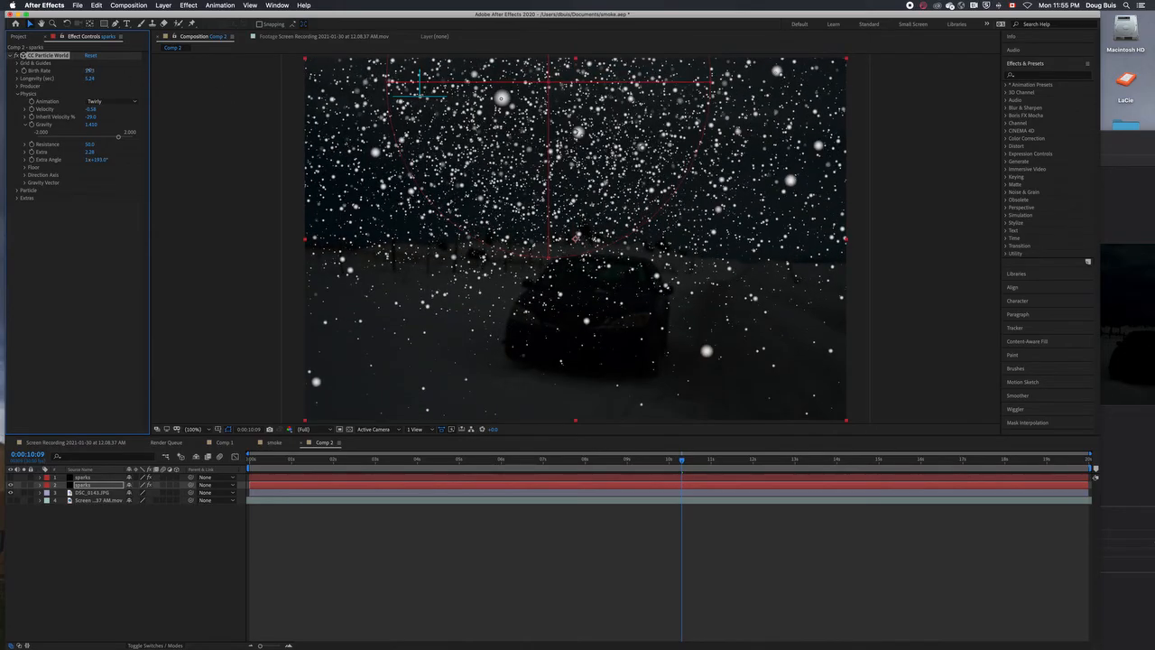
key(space)
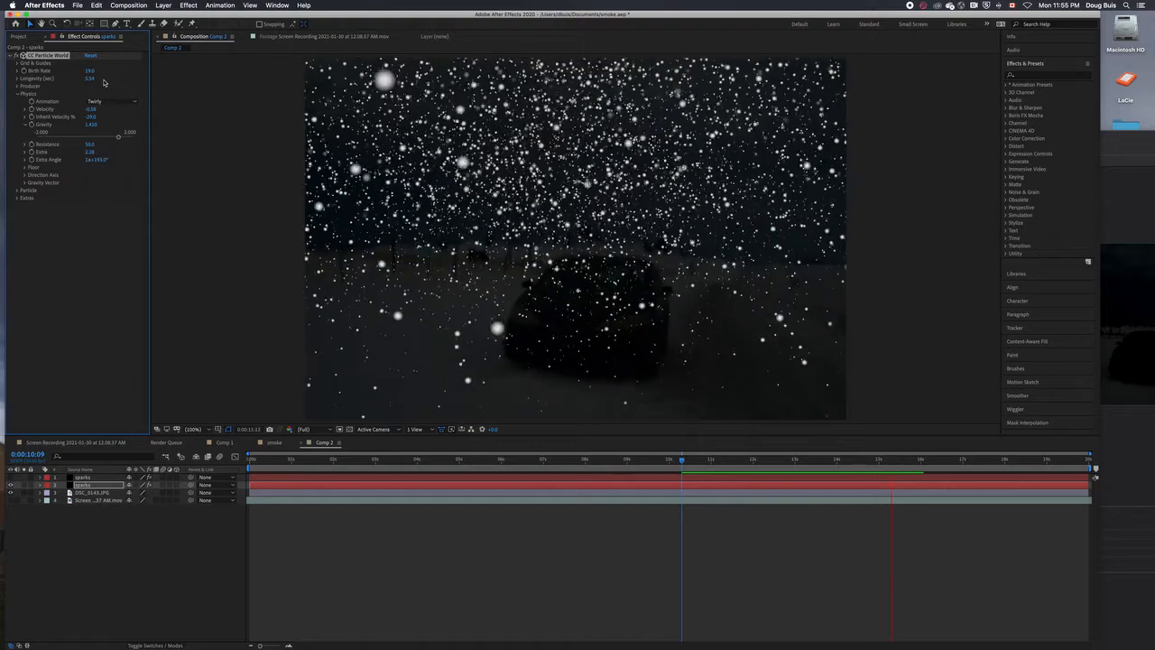
key(space)
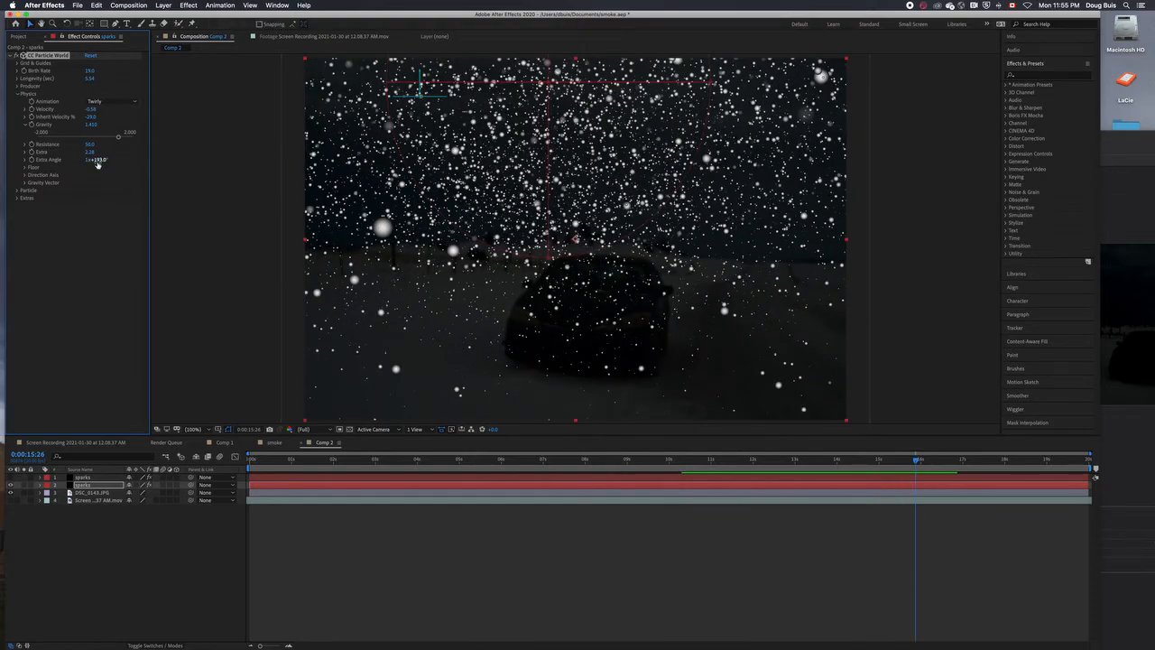
Widen the particle Producer, setting Radius X to 0.410 and Radius Y to 0.425.
click(16, 92)
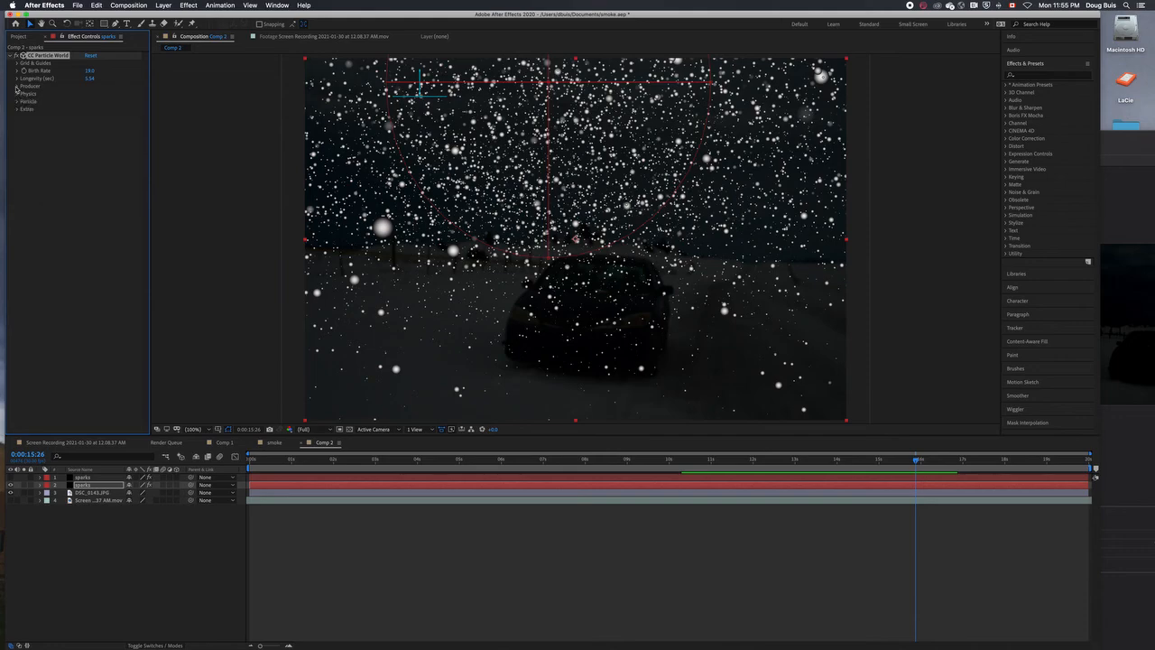
click(16, 86)
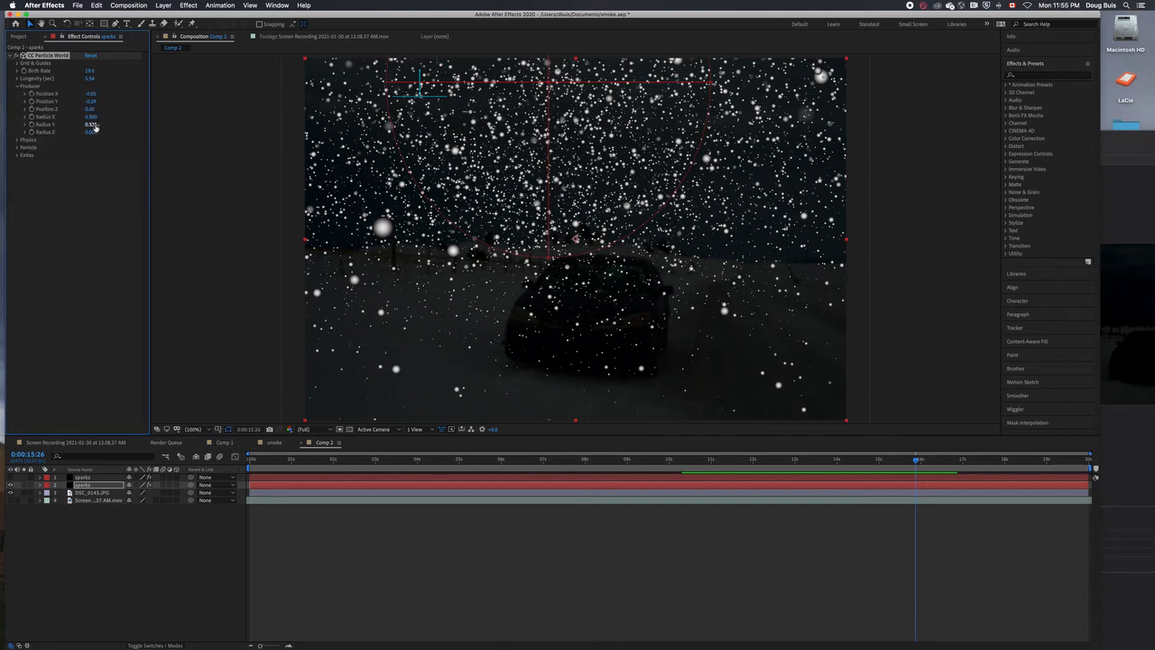
mouse_move(92, 119)
mouse_down()
mouse_move(172, 129)
mouse_move(96, 118)
mouse_move(92, 133)
mouse_up()
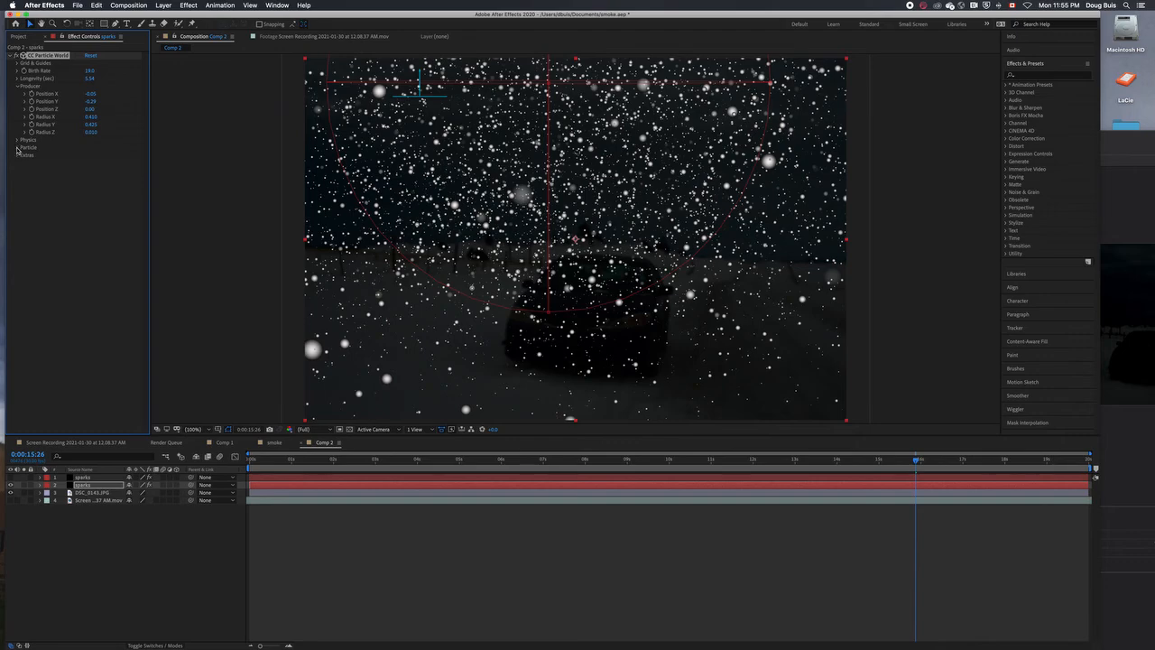
Set the particles' Birth Size to 0.04, Death Size to 0.030 and Max Opacity to 92%, then preview.
click(16, 147)
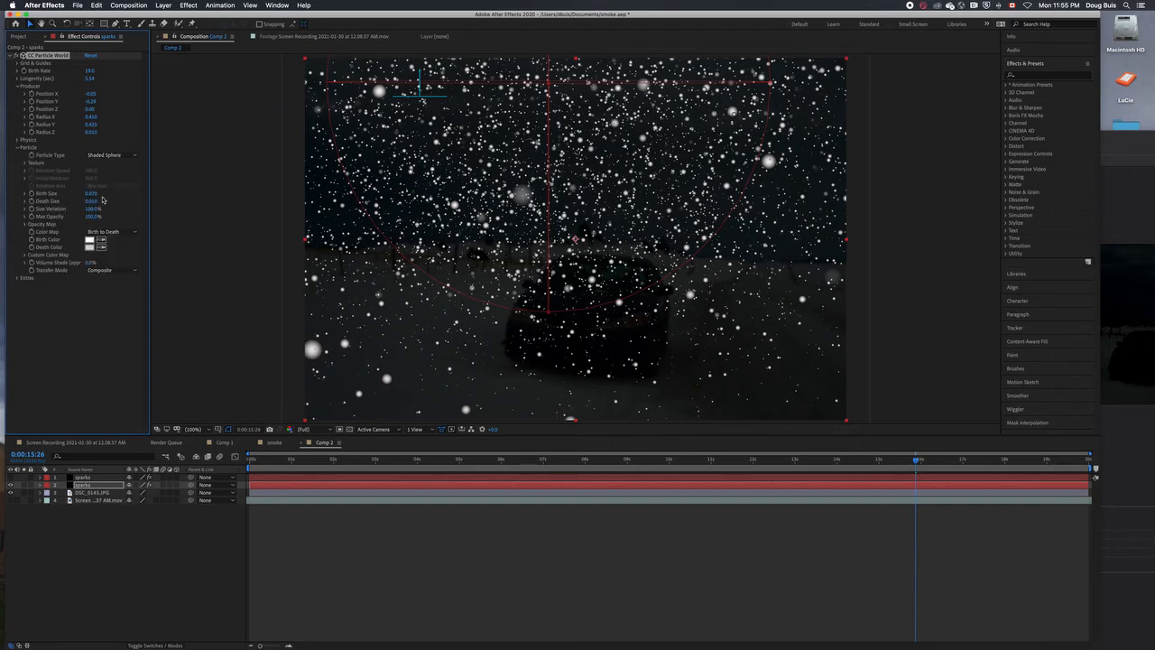
drag(95, 194, 94, 193)
click(93, 194)
key(BackSpace)
text(0.04)
key(Return)
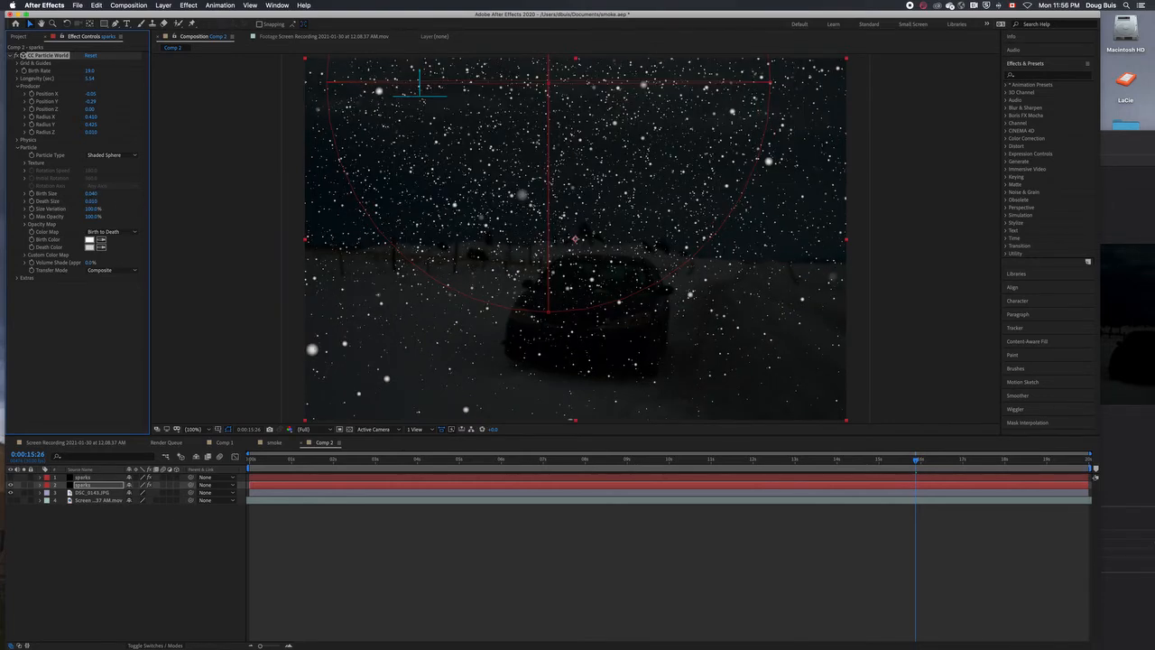
drag(96, 217, 93, 201)
key(space)
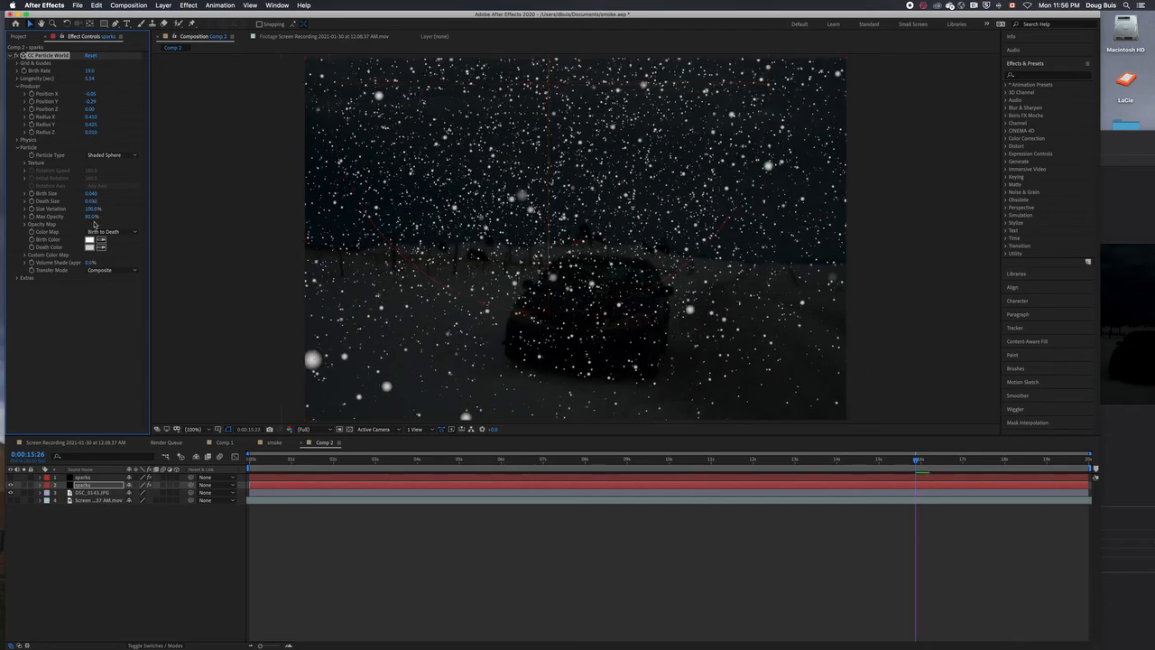
key(space)
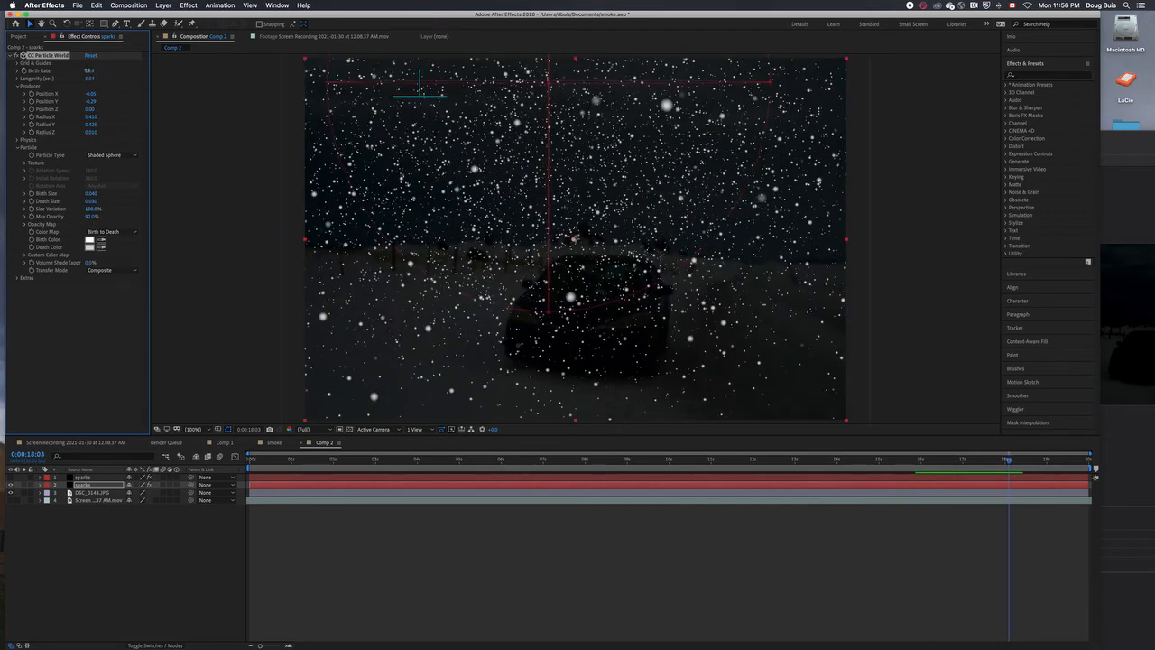
Reduce the particles' Birth Rate to 16.7, preview, and shrink Birth Size and Death Size to 0.020.
drag(88, 70, 86, 70)
key(space)
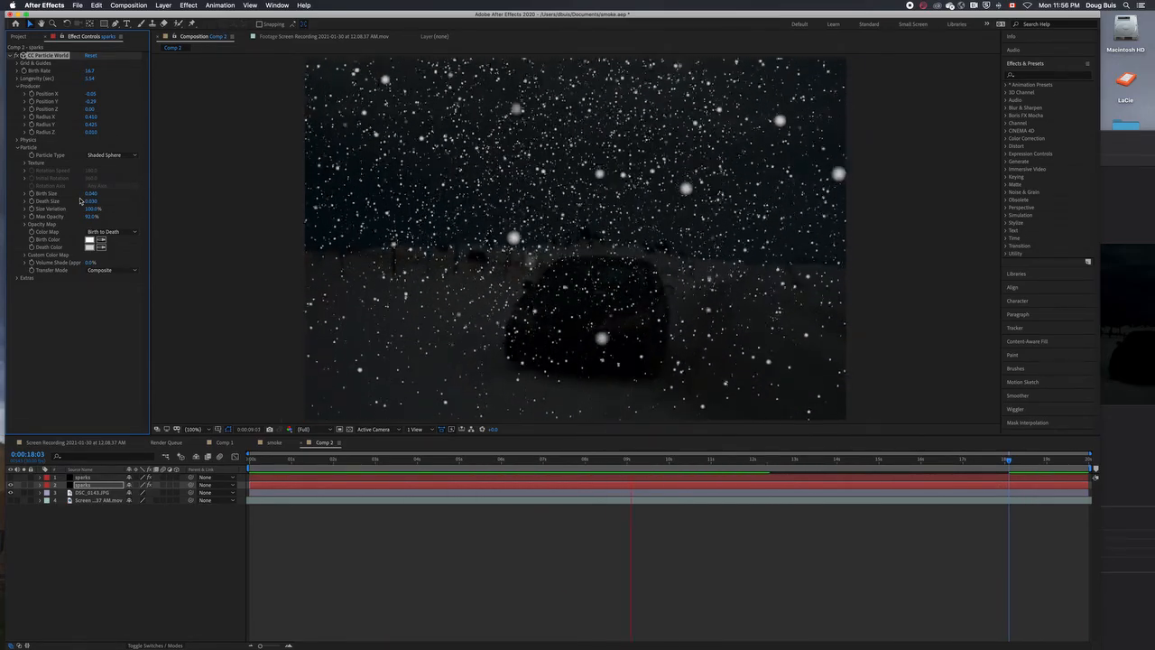
key(space)
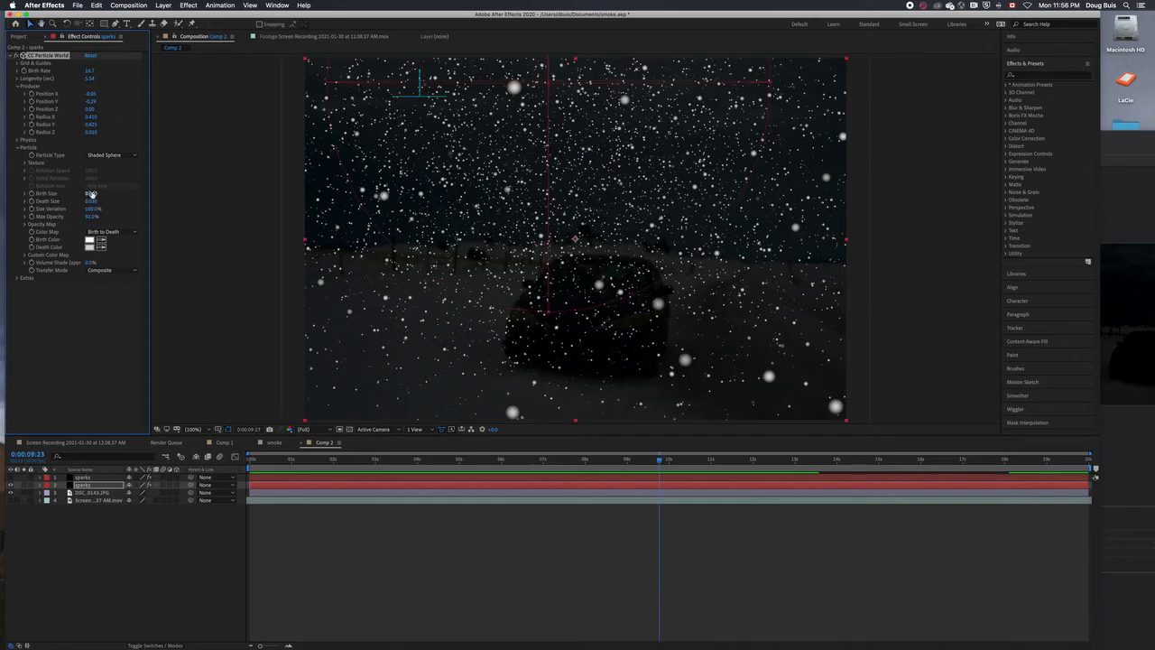
drag(91, 193, 89, 193)
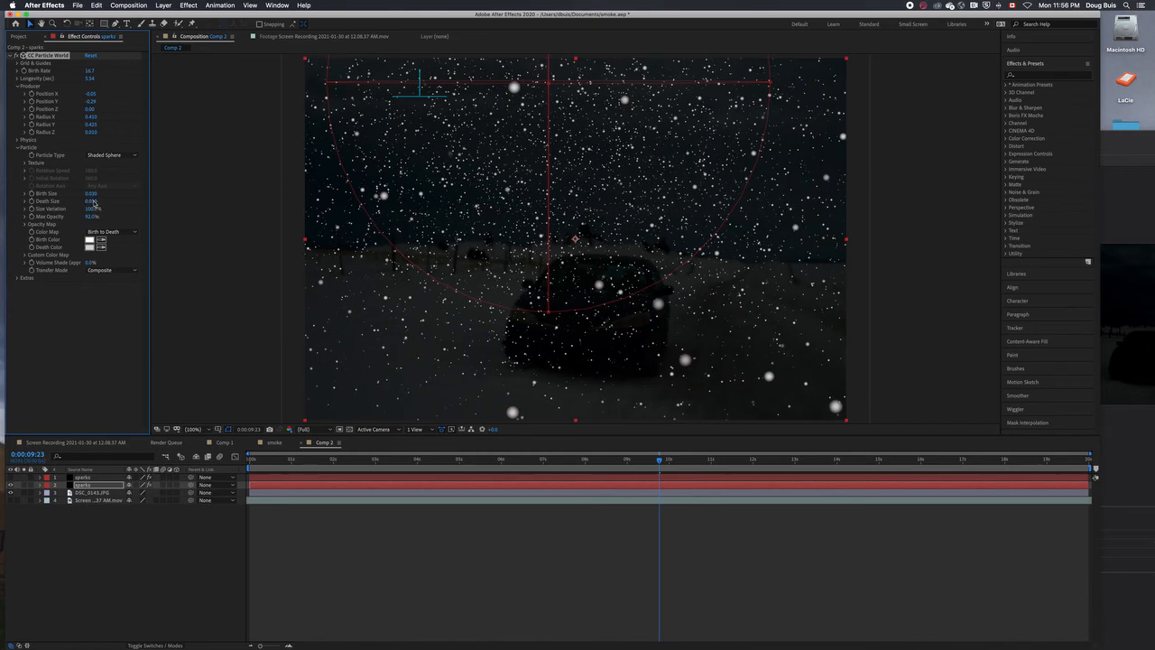
click(94, 202)
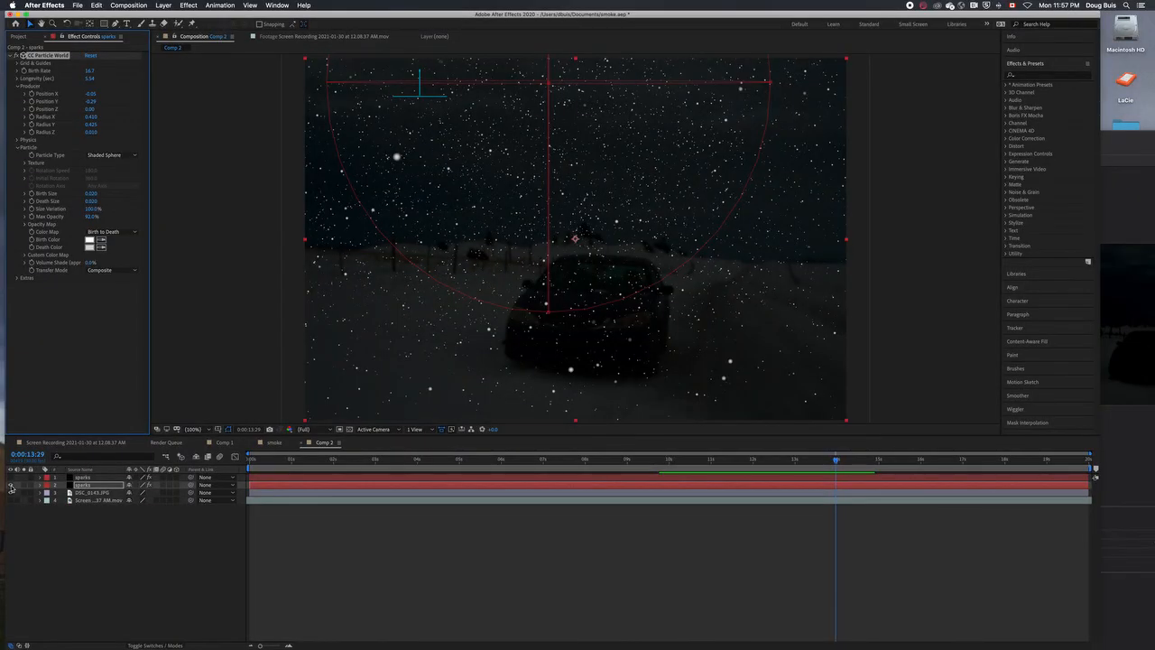
Hide the visible sparks layer, apply CC Snowfall to the DSC_0143.JPG layer, and preview it.
click(11, 486)
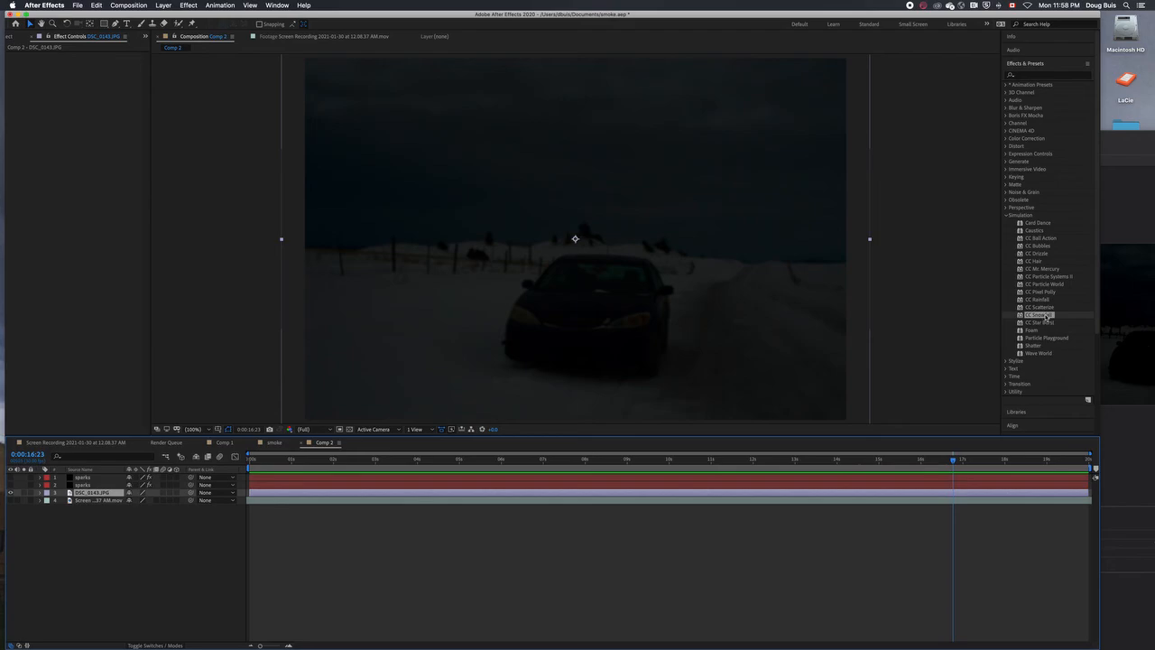
click(1045, 315)
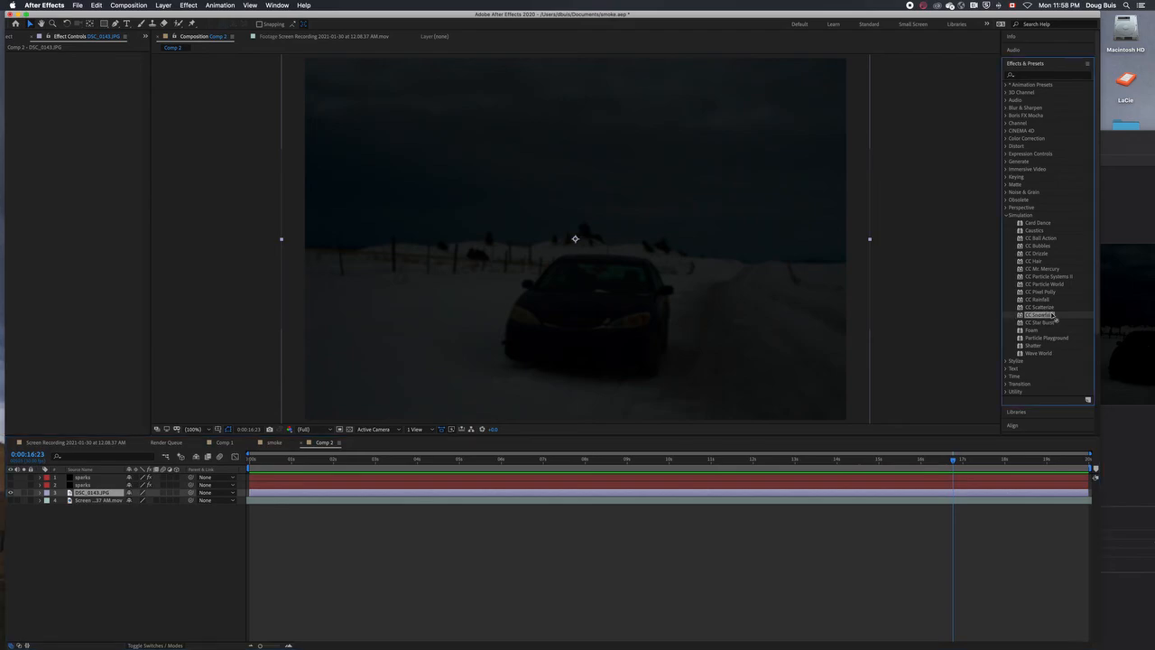
click(284, 495)
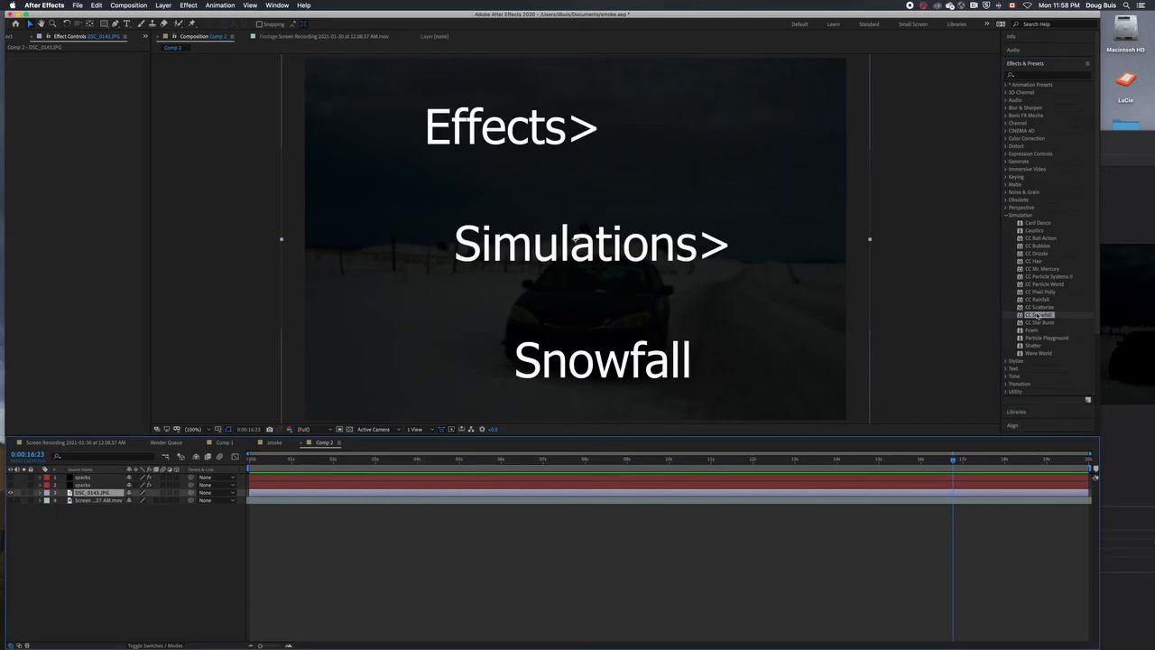
drag(1039, 315, 613, 293)
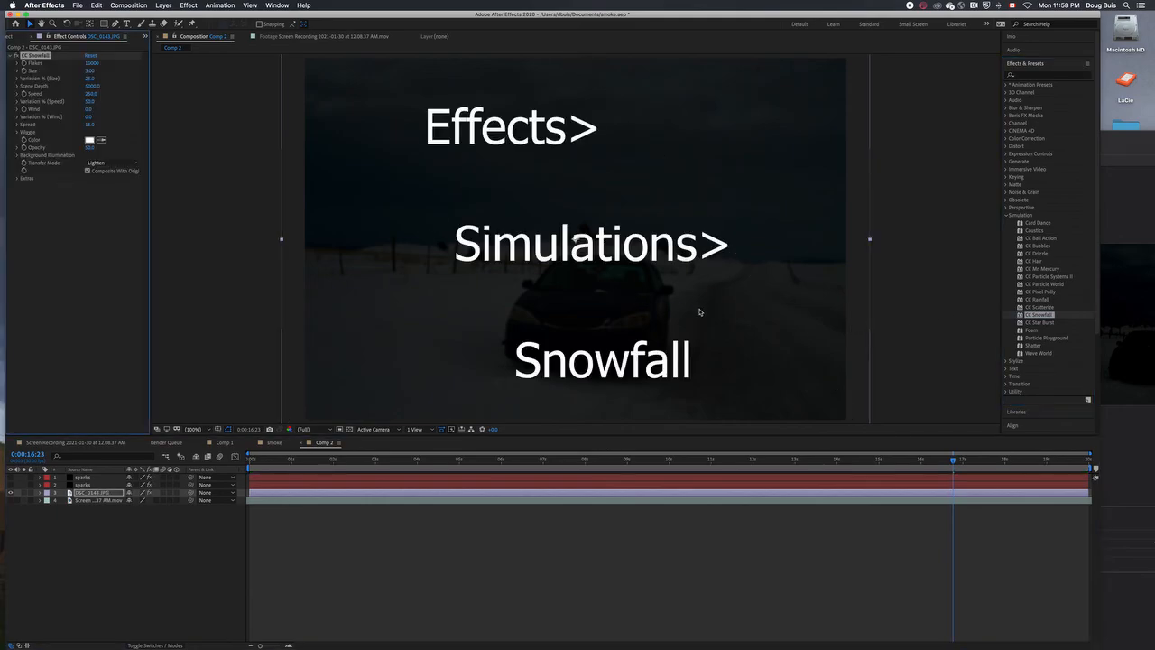
key(space)
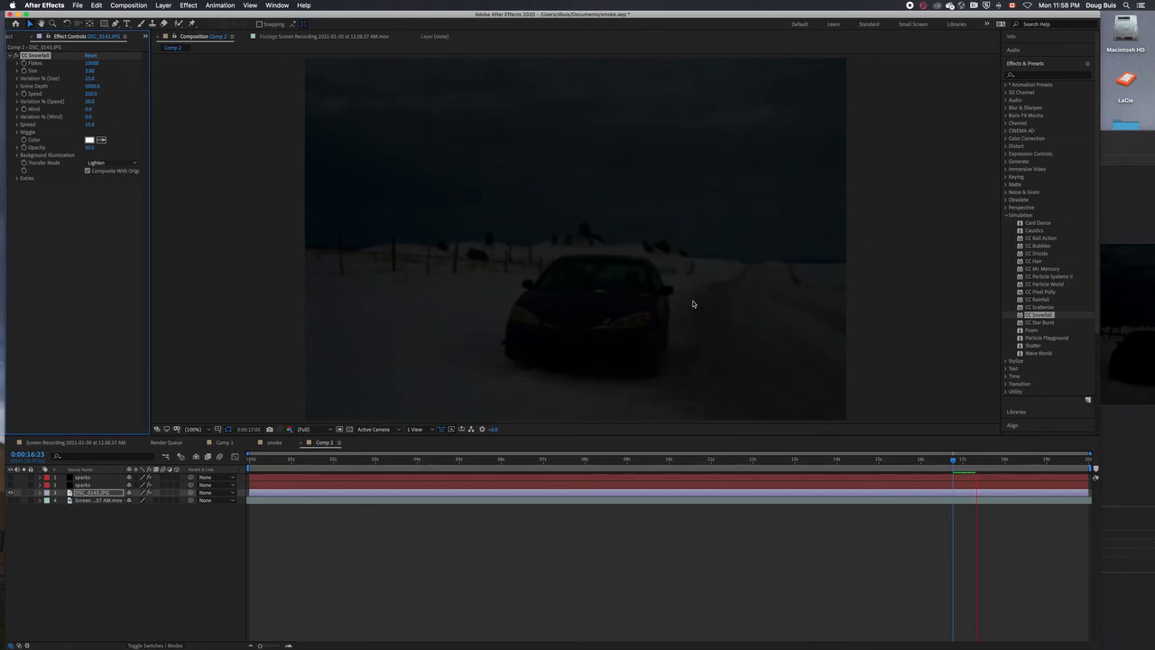
key(space)
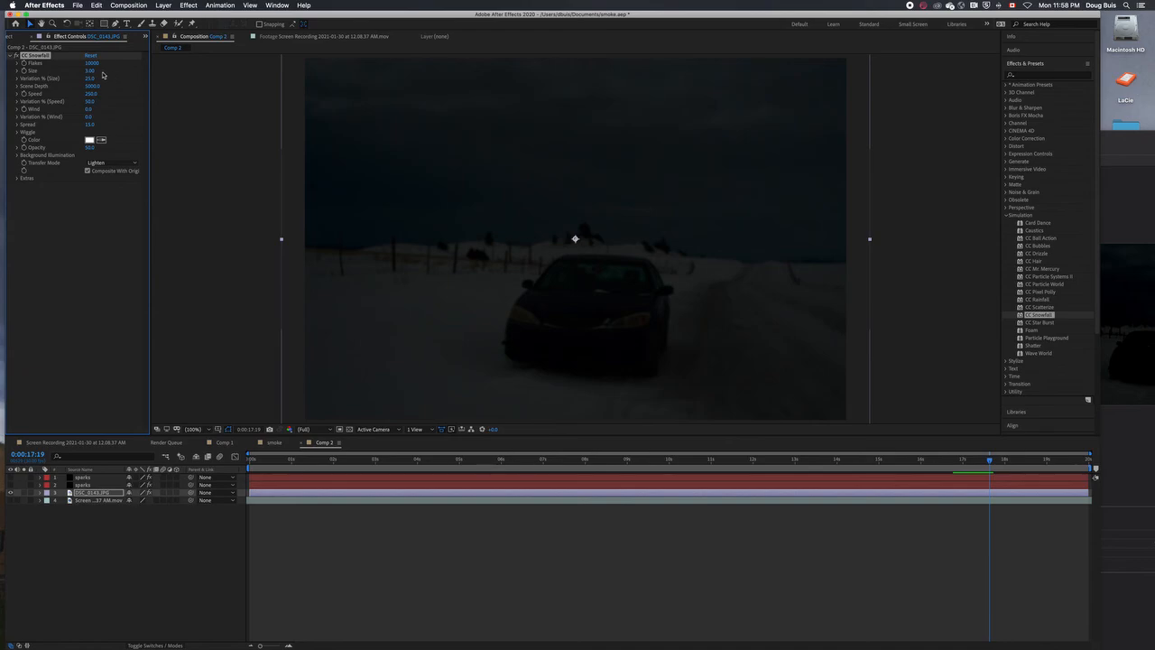
Set the CC Snowfall Flakes to 5200, Size to 7.13, size Variation to 100, Opacity to 100 and Spread to 15.4.
drag(90, 72, 155, 78)
drag(88, 149, 116, 146)
drag(101, 86, 131, 80)
drag(90, 70, 103, 70)
drag(90, 71, 115, 63)
drag(89, 124, 93, 124)
Raise the CC Snowfall Random Seed to 1720 and preview the flakes.
click(15, 179)
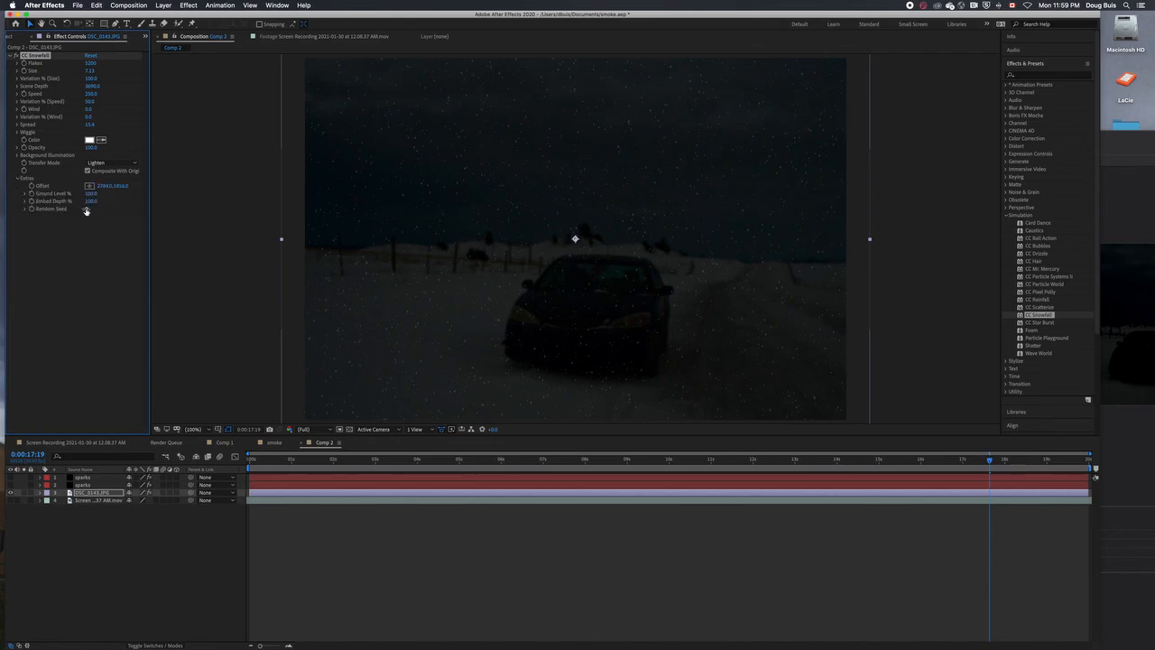
drag(86, 209, 170, 214)
key(space)
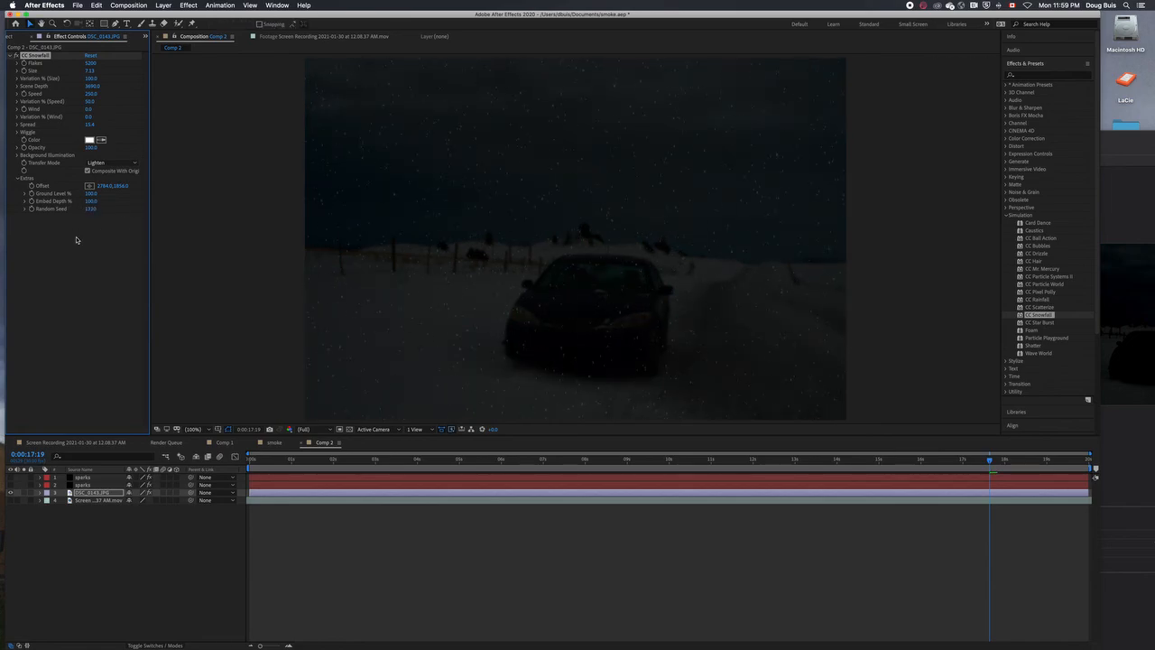
Raise the snowfall's Speed to 639, add Wind, and set the wind Variation to 100, previewing along the way.
drag(89, 95, 134, 96)
key(space)
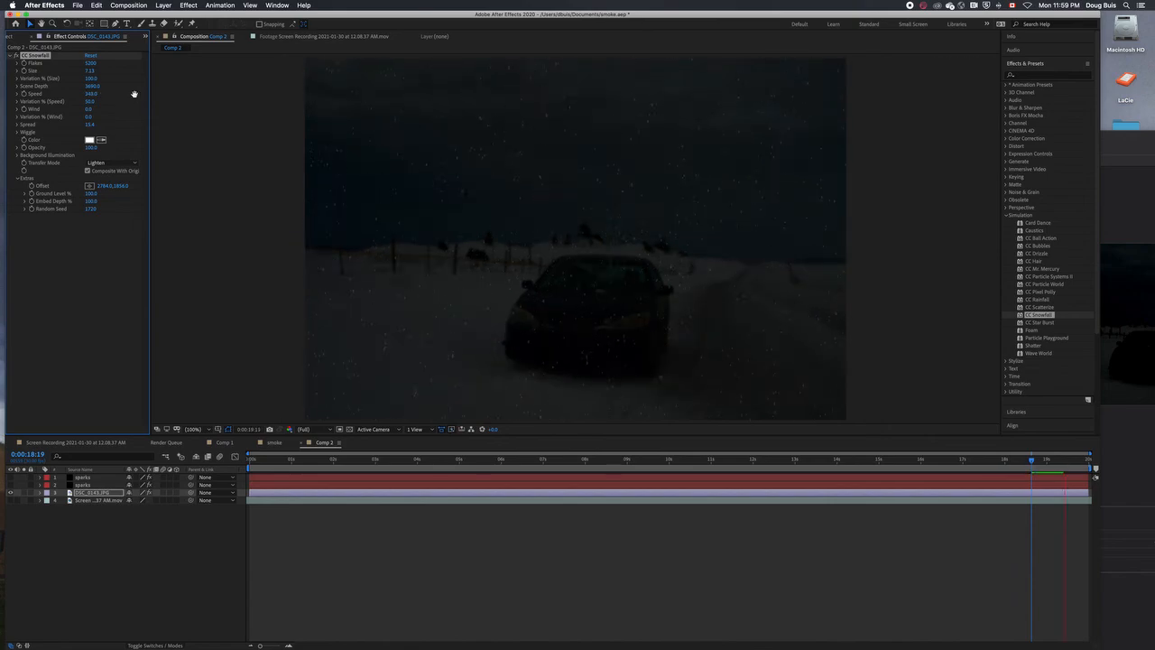
drag(88, 94, 229, 106)
key(space)
key(space)
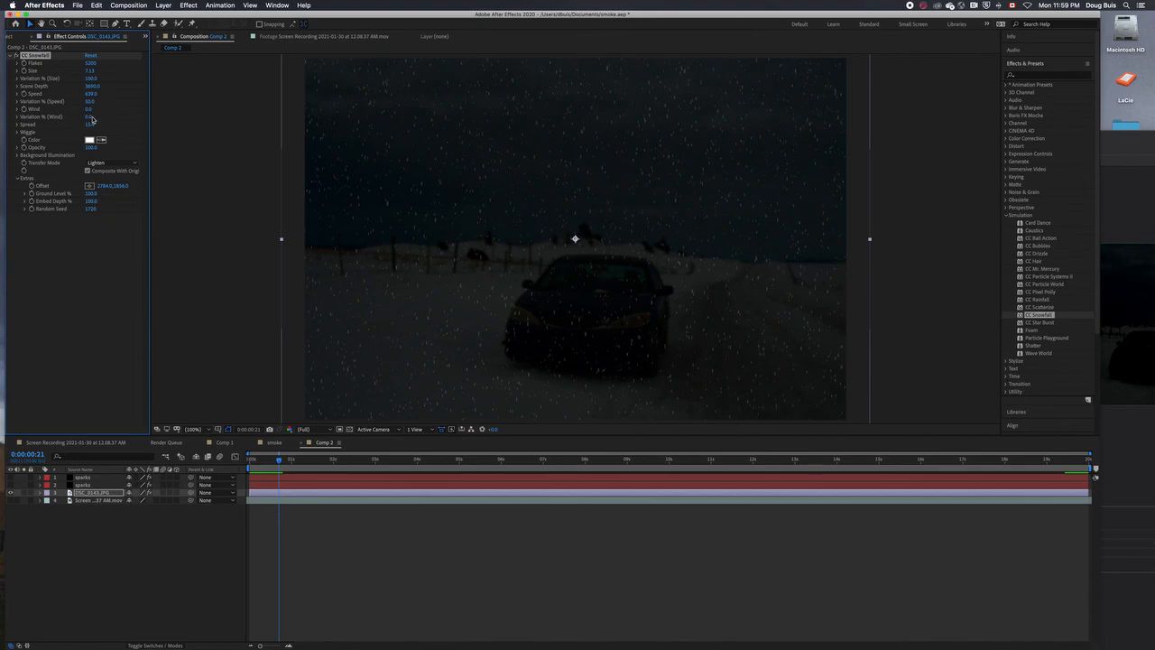
drag(88, 109, 180, 108)
drag(88, 117, 127, 116)
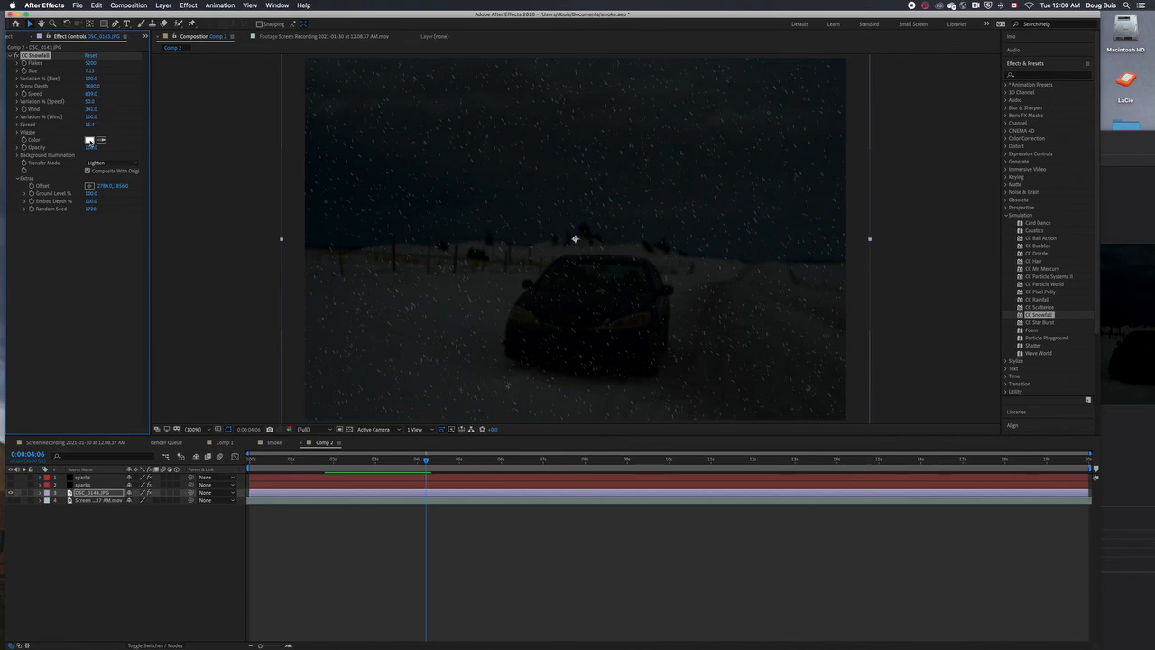
Recolor the CC Snowfall flakes red and set their Transfer Mode to Composite.
click(89, 140)
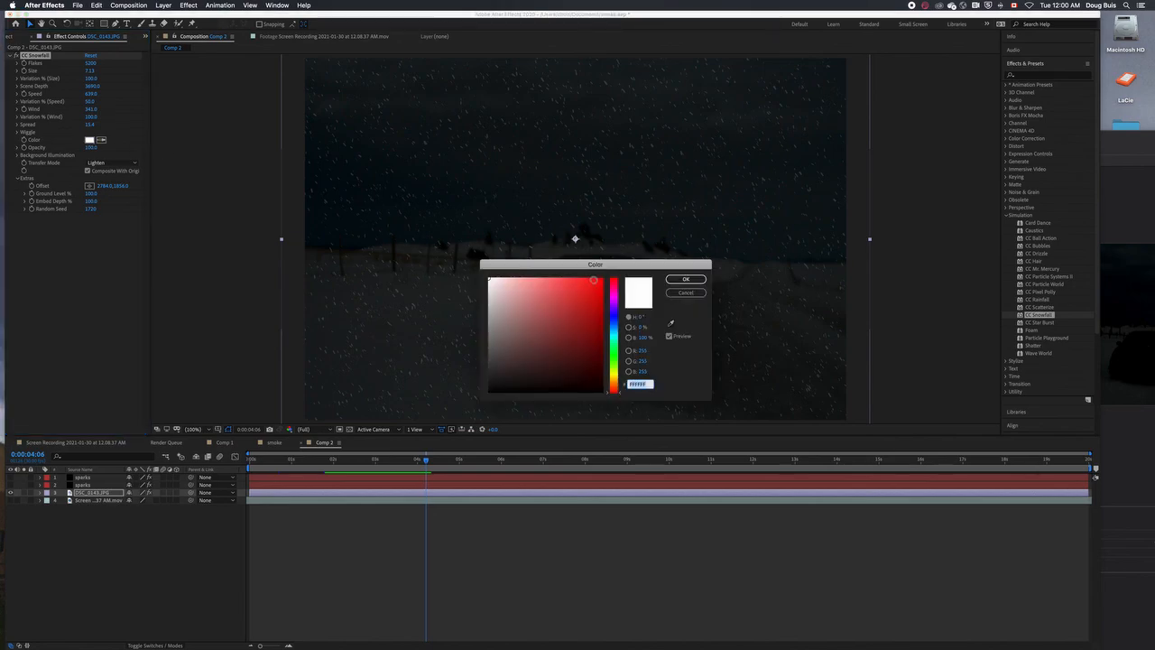
click(599, 280)
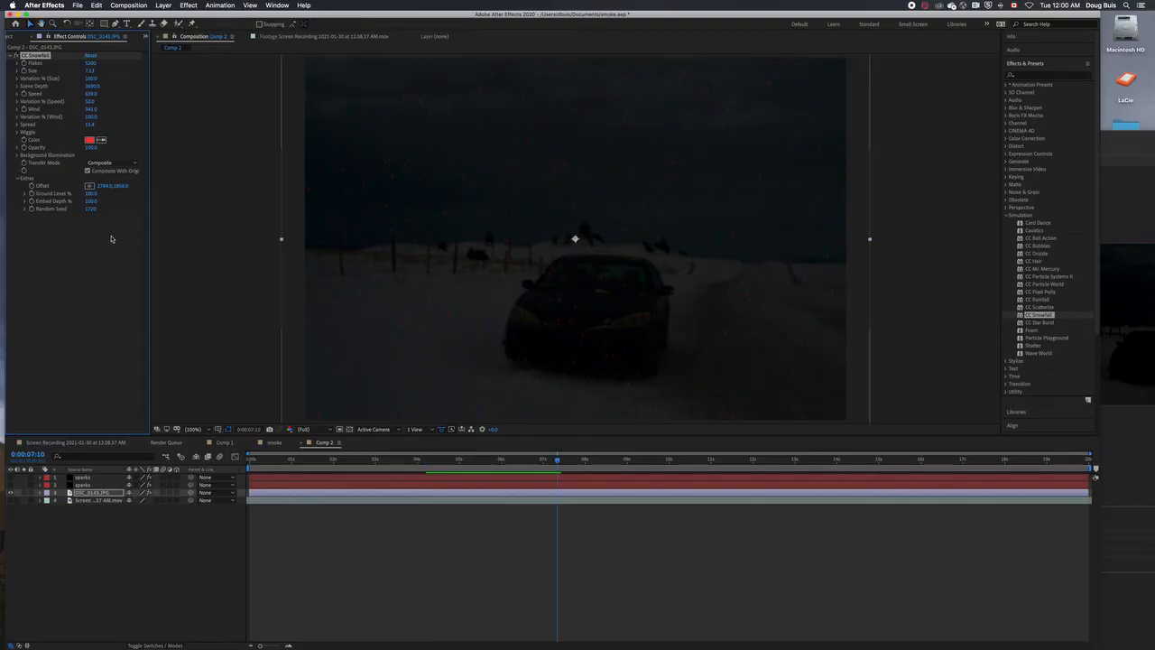
Duplicate the DSC_0143.JPG layer, hide the upper copy, and delete the Snowfall effect from the lower one.
click(11, 493)
click(40, 494)
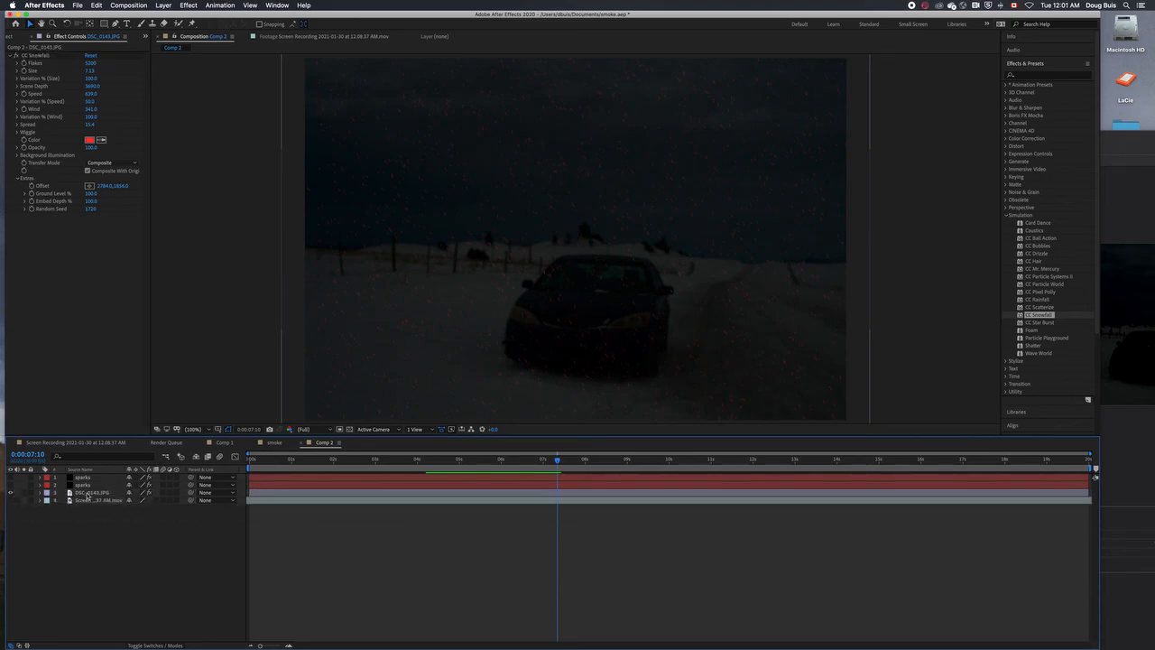
click(88, 493)
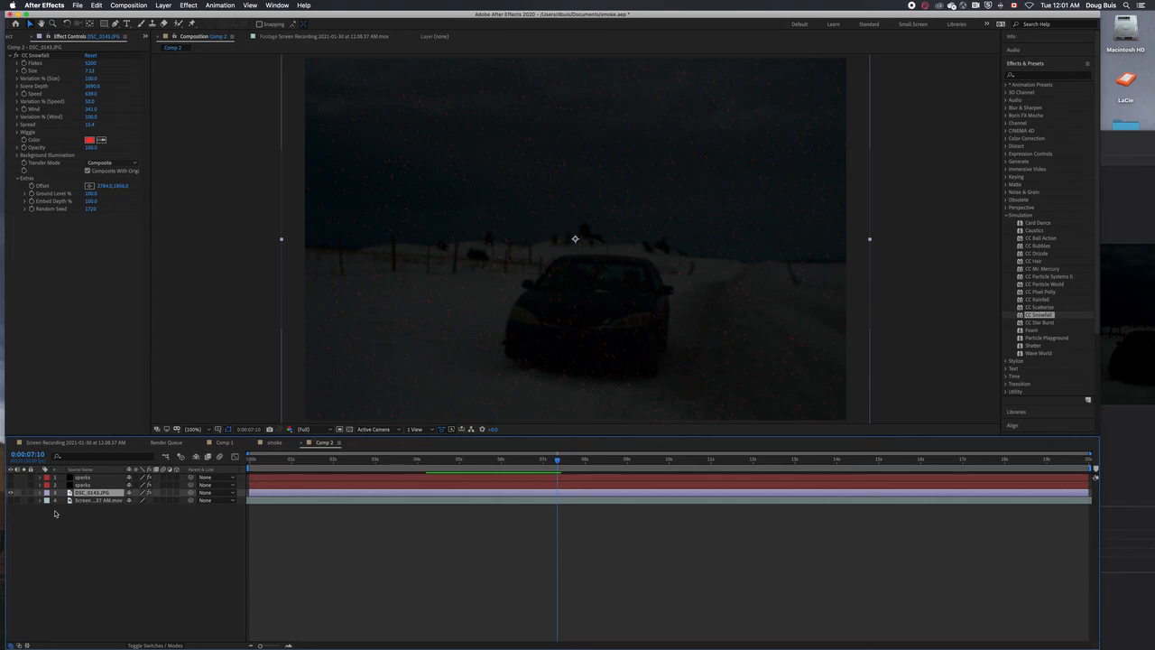
key(super+d)
click(39, 500)
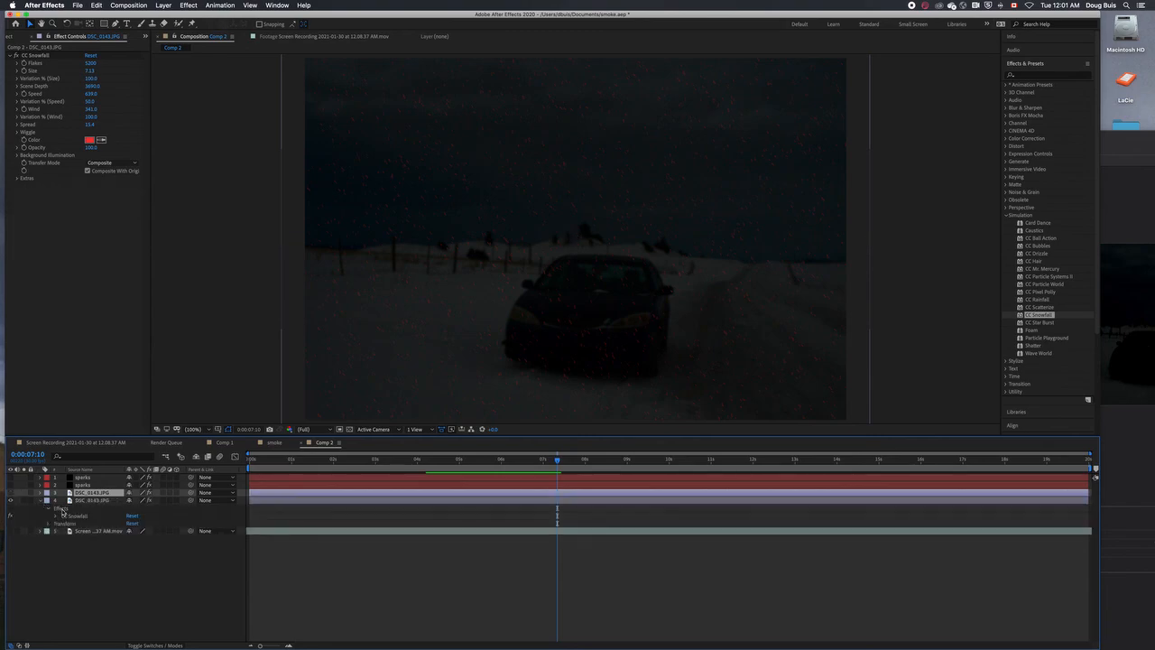
click(73, 516)
key(Delete)
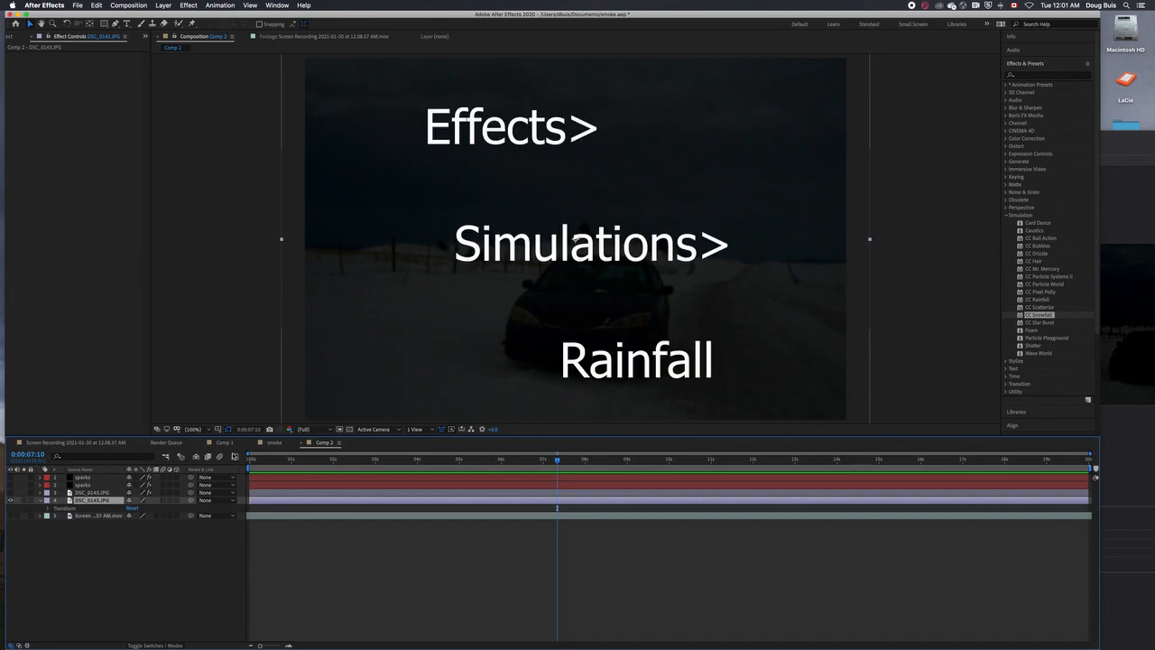
Apply CC Rainfall to the lower DSC_0143.JPG layer and preview it with Size 3.79 and Scene Depth 5990.
double_click(1042, 300)
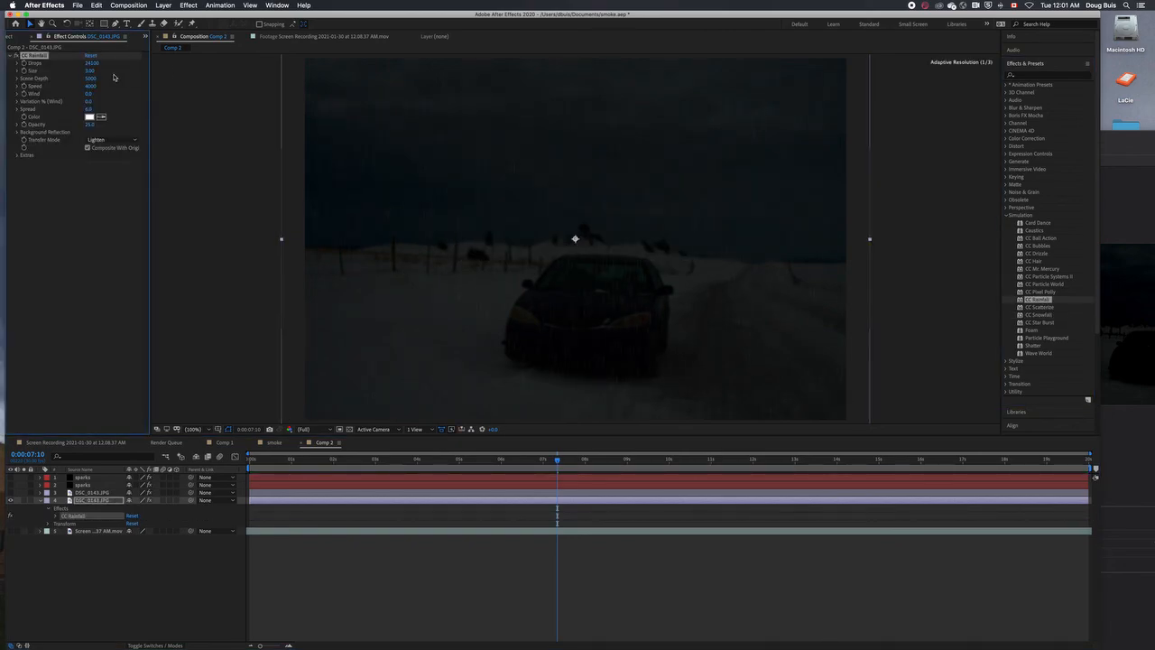
drag(91, 71, 131, 78)
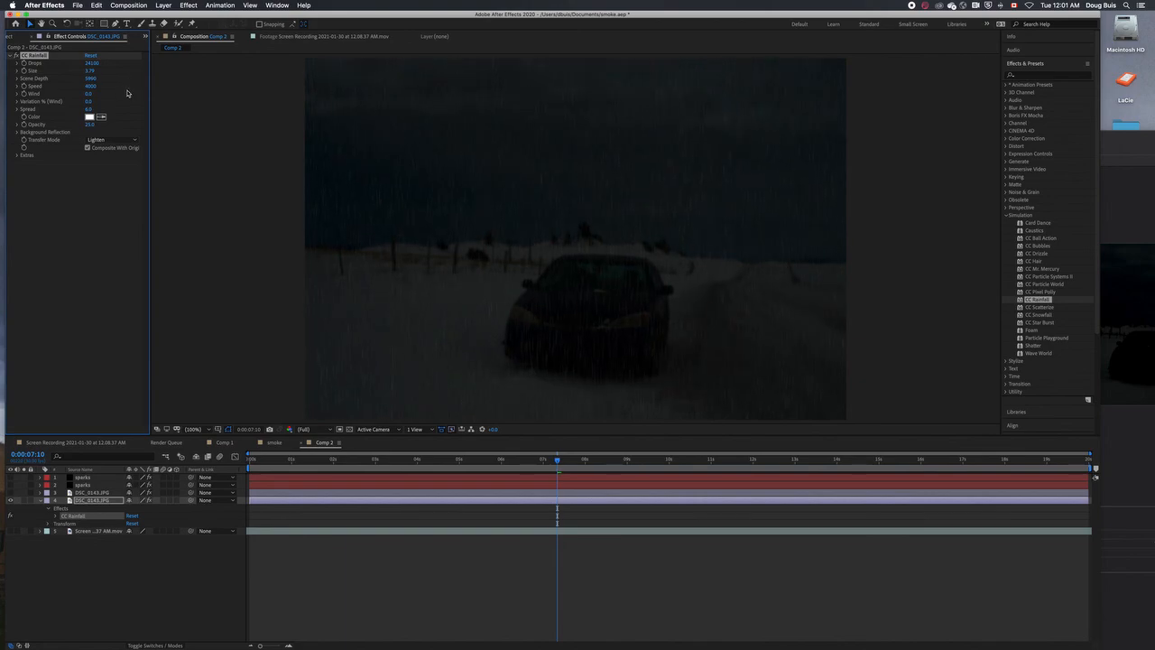
key(space)
Set the rainfall's Drops to 18100, Speed to 4150, Wind to 490, Spread to 8.2, and Opacity to 27.
drag(93, 65, 71, 63)
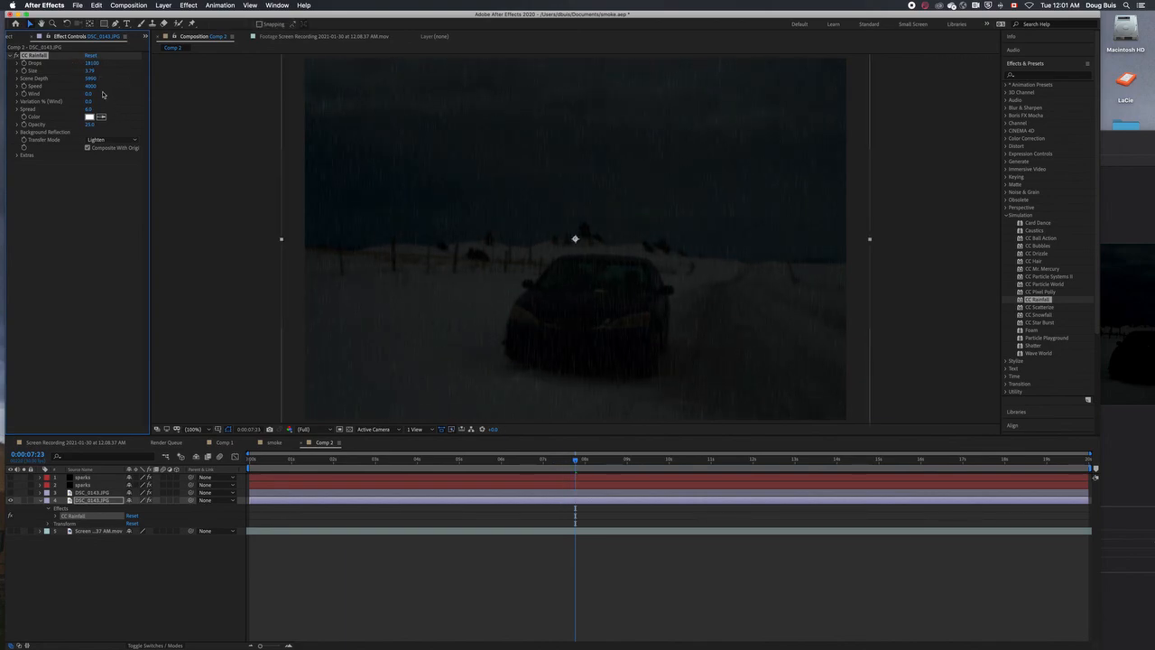
mouse_move(90, 125)
mouse_down()
mouse_move(114, 126)
mouse_move(96, 127)
mouse_up()
drag(89, 109, 117, 89)
Recolor the CC Rainfall drops bright green and preview the rain over the car photo.
click(90, 117)
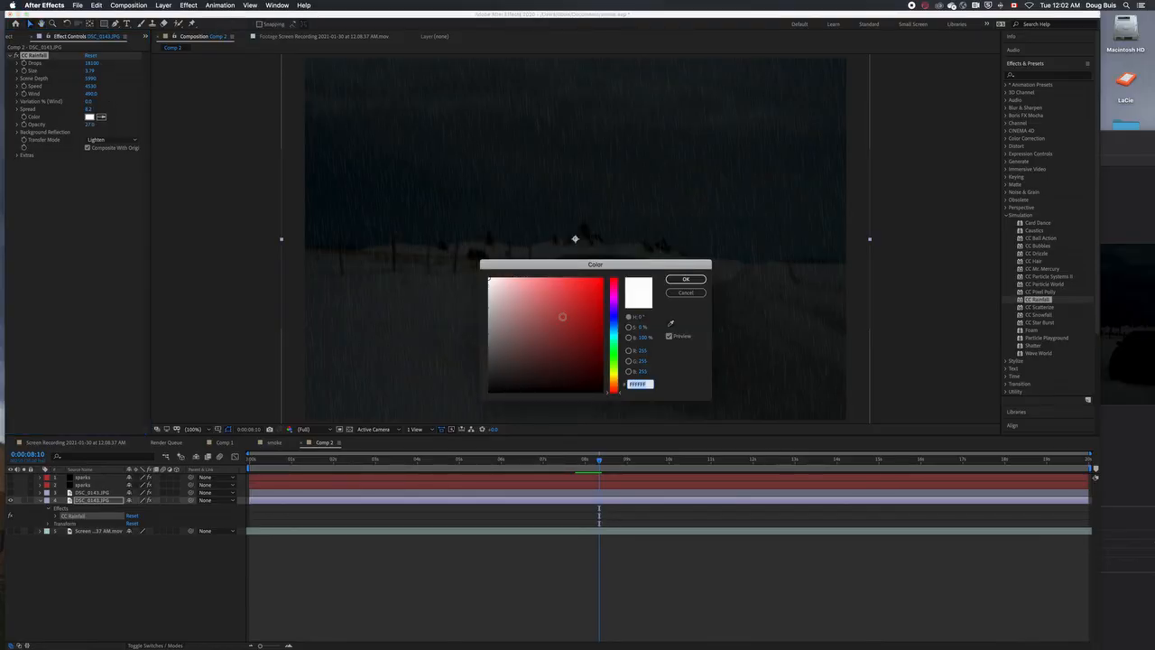
click(615, 357)
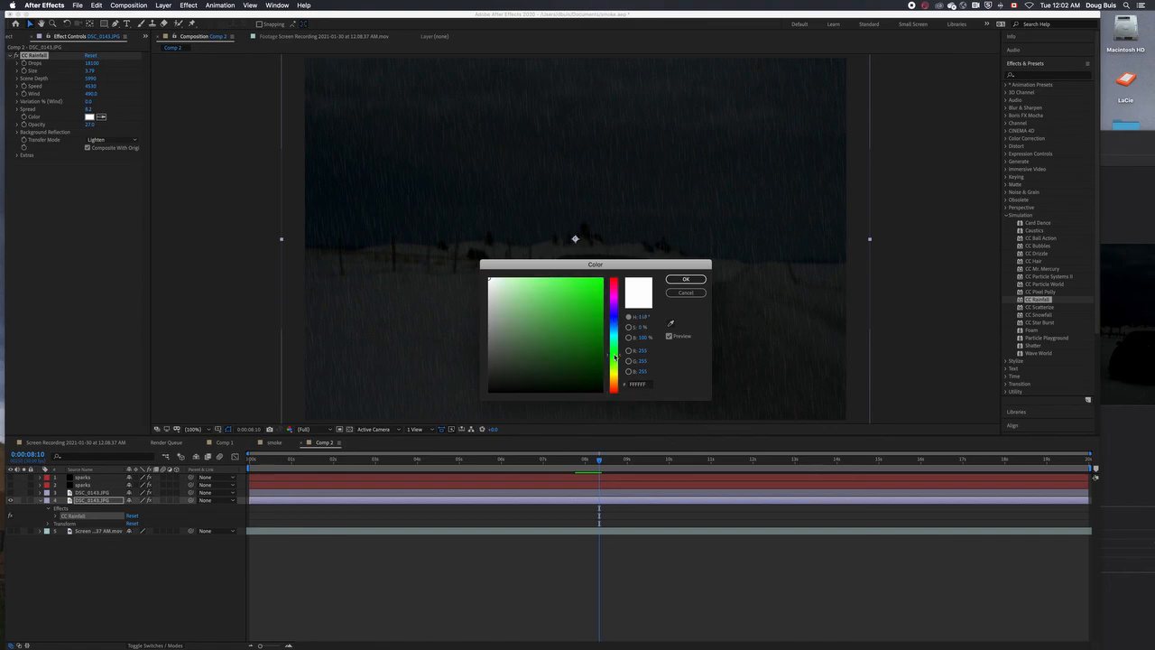
click(567, 278)
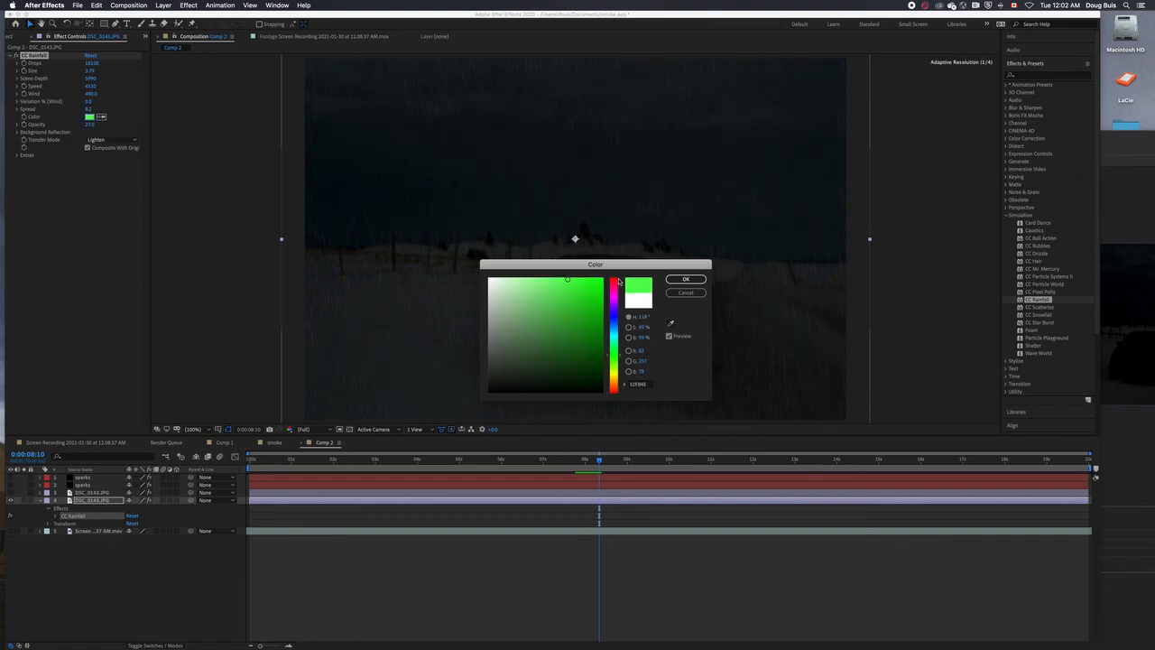
click(686, 278)
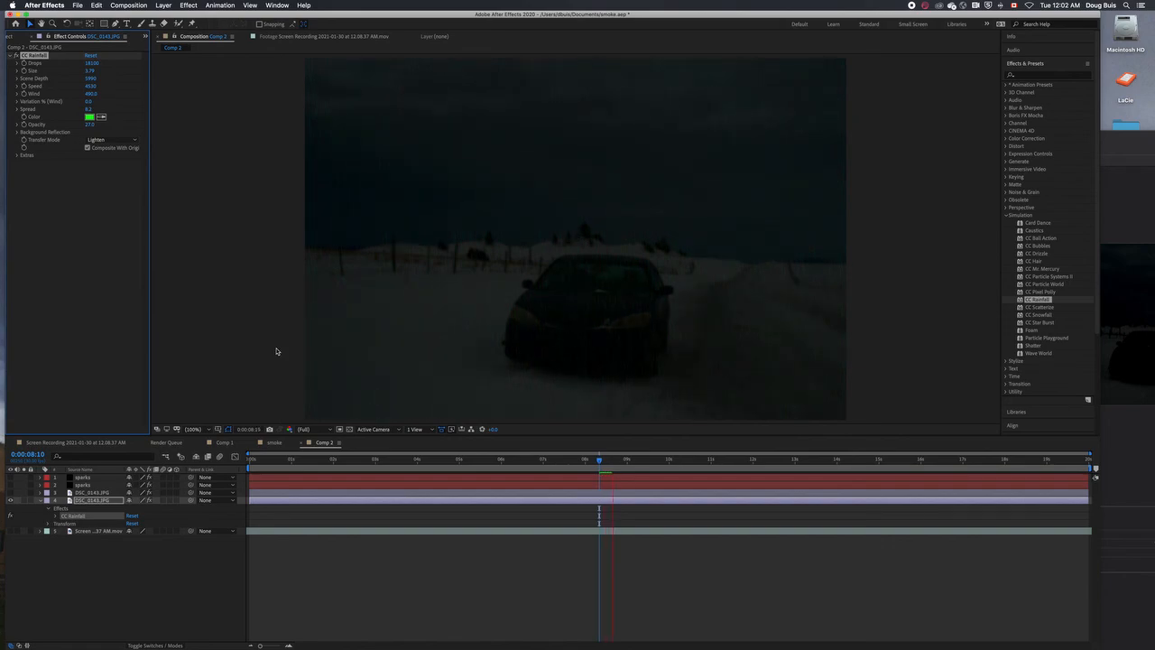
key(space)
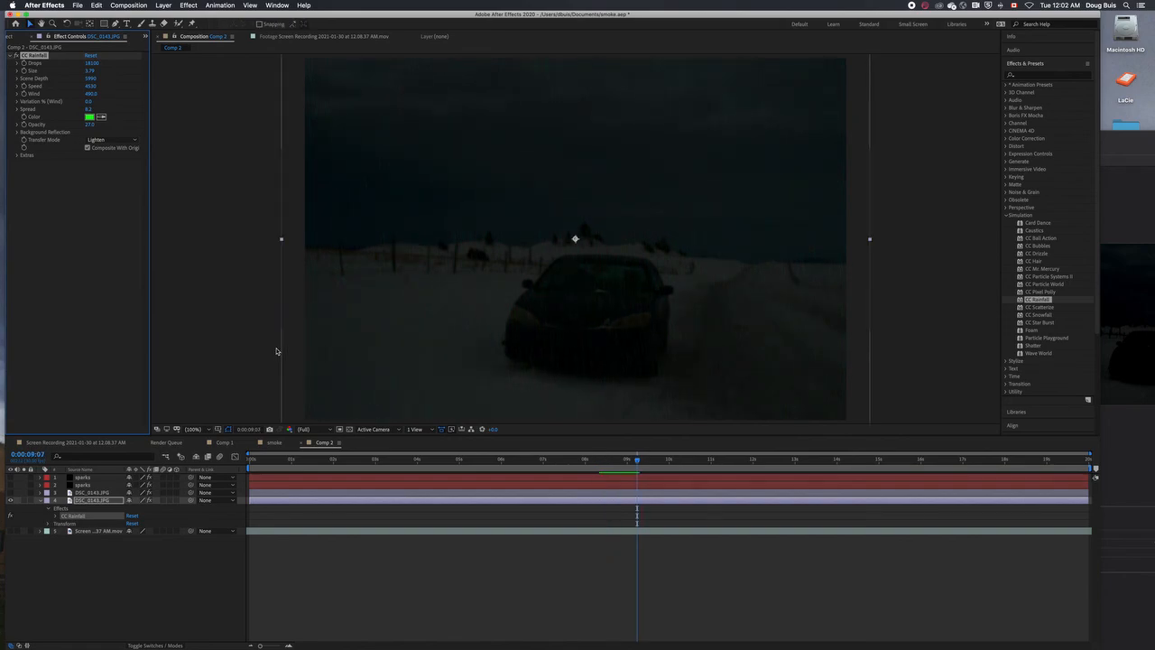